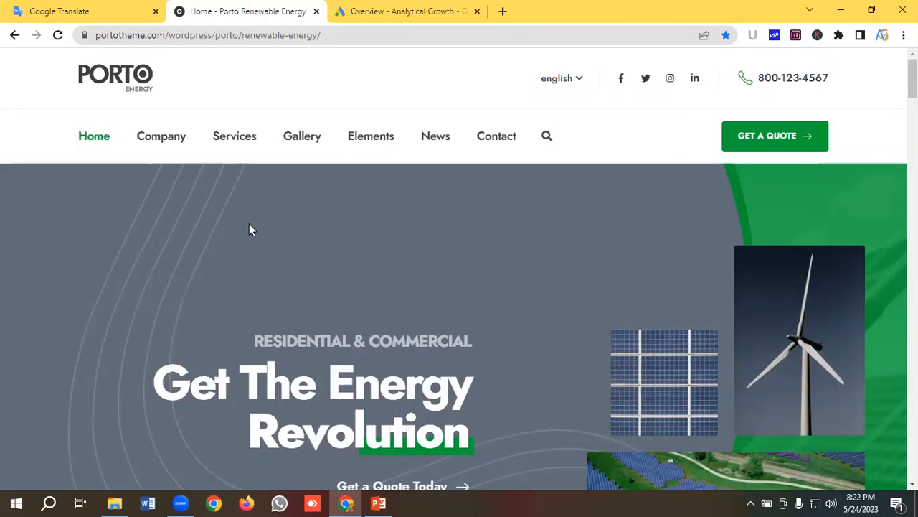
- Open the Services page of the Porto Energy website and examine the solar panel services offered
{"action": "left_click", "coordinate": [239, 141]}
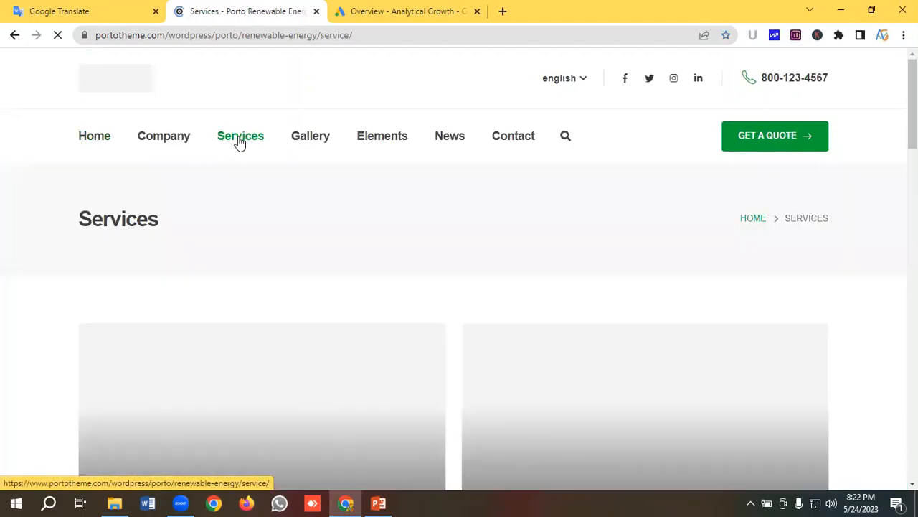
{"action": "scroll", "coordinate": [244, 265], "scroll_direction": "down", "scroll_amount": 3}
{"action": "scroll", "coordinate": [249, 267], "scroll_direction": "down", "scroll_amount": 2}
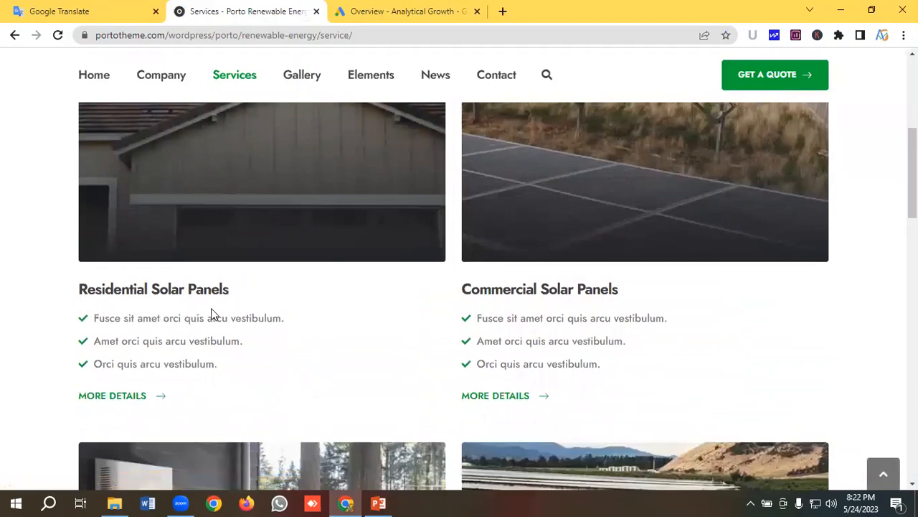
{"action": "scroll", "coordinate": [259, 322], "scroll_direction": "up", "scroll_amount": 2}
{"action": "scroll", "coordinate": [259, 321], "scroll_direction": "up", "scroll_amount": 3}
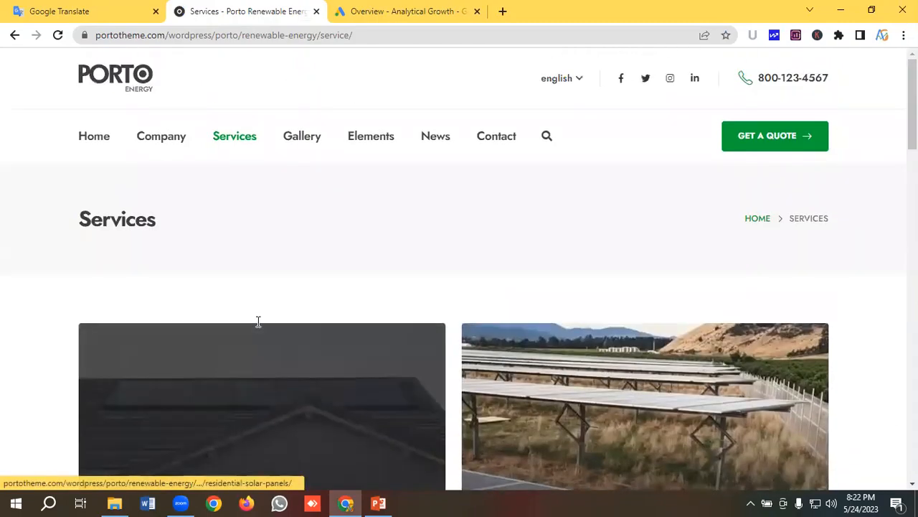
- Switch to Google Translate and read through the Residential Solar ad group plan, from keywords and budget to headlines, descriptions and assets
{"action": "left_click", "coordinate": [77, 9]}
{"action": "scroll", "coordinate": [188, 236], "scroll_direction": "up", "scroll_amount": 10}
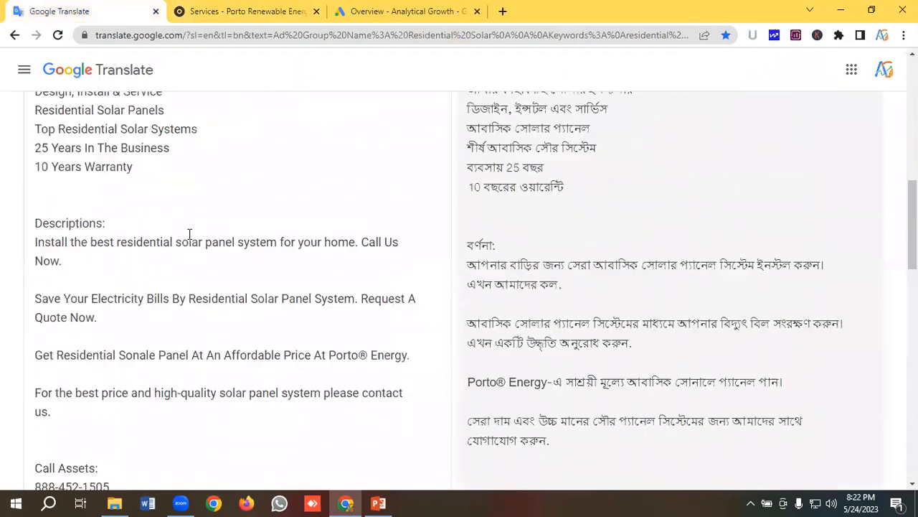
{"action": "scroll", "coordinate": [188, 234], "scroll_direction": "up", "scroll_amount": 9}
{"action": "scroll", "coordinate": [86, 207], "scroll_direction": "down", "scroll_amount": 2}
{"action": "scroll", "coordinate": [85, 207], "scroll_direction": "up", "scroll_amount": 1}
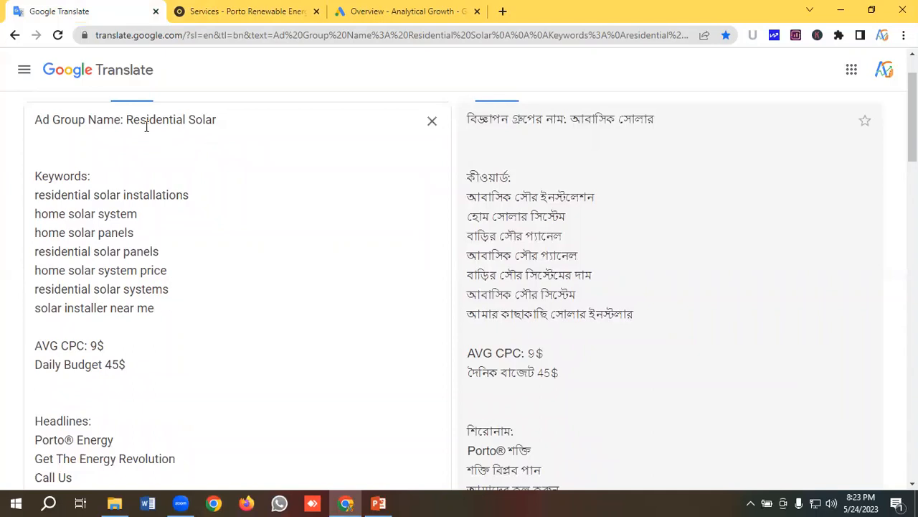
{"action": "scroll", "coordinate": [178, 242], "scroll_direction": "down", "scroll_amount": 3}
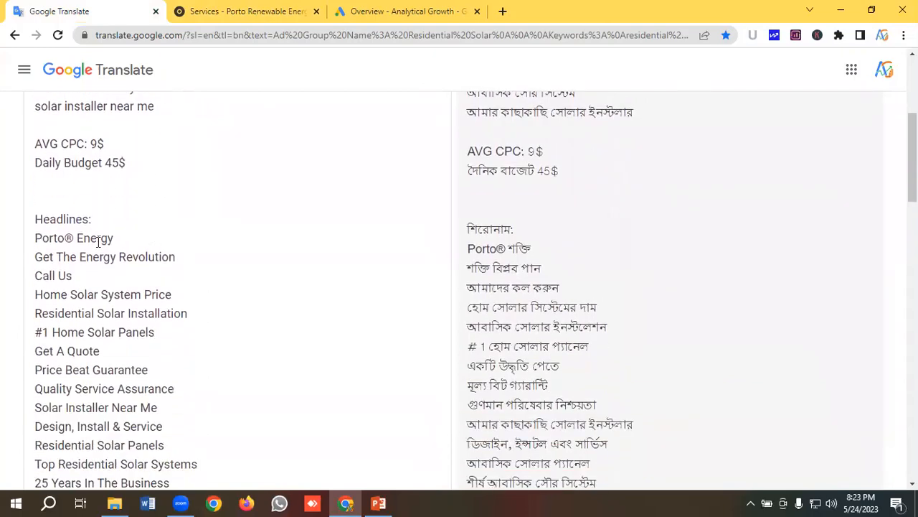
{"action": "scroll", "coordinate": [108, 247], "scroll_direction": "down", "scroll_amount": 5}
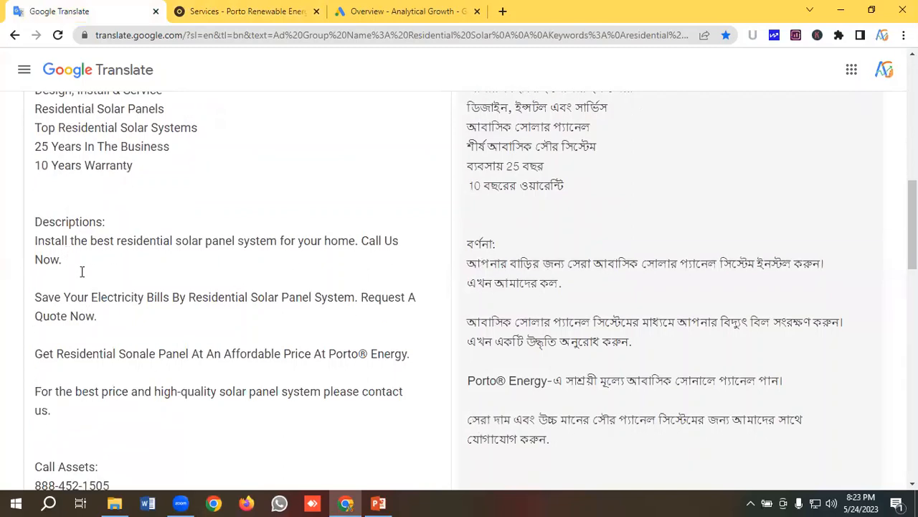
{"action": "scroll", "coordinate": [112, 274], "scroll_direction": "up", "scroll_amount": 3}
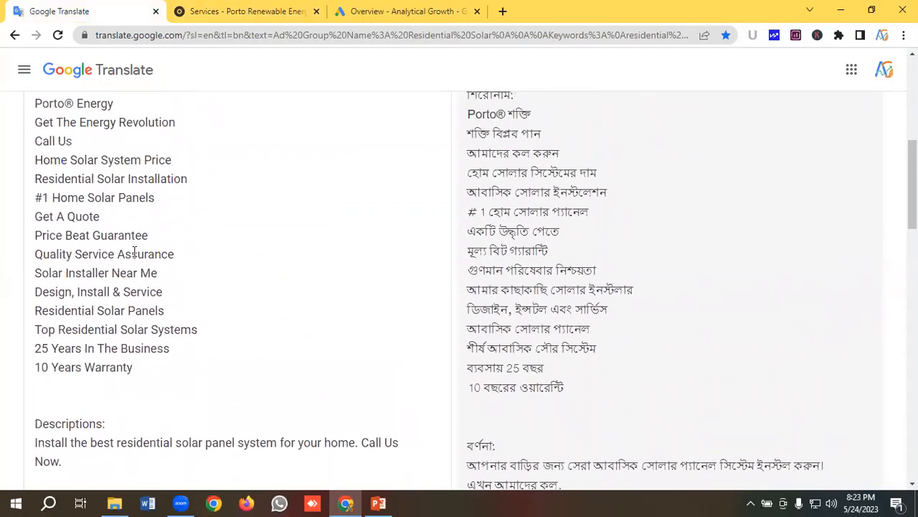
{"action": "scroll", "coordinate": [148, 246], "scroll_direction": "down", "scroll_amount": 7}
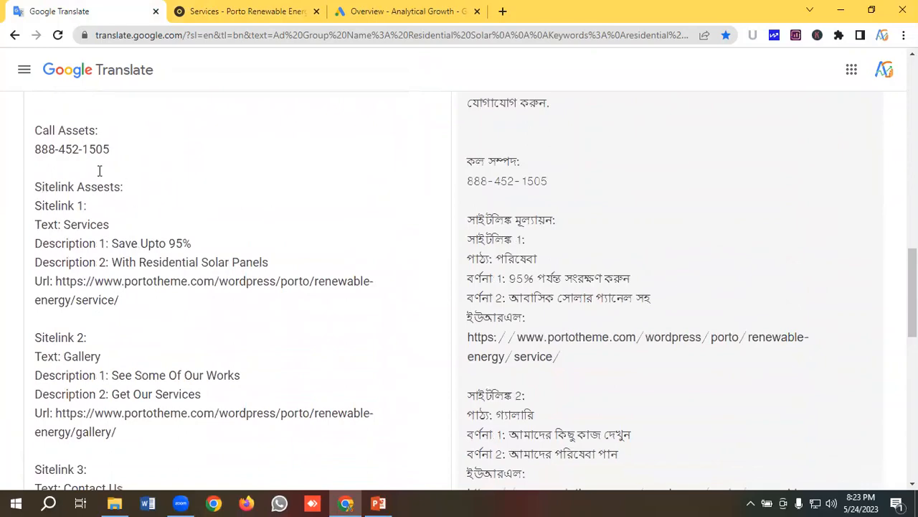
{"action": "scroll", "coordinate": [151, 210], "scroll_direction": "down", "scroll_amount": 6}
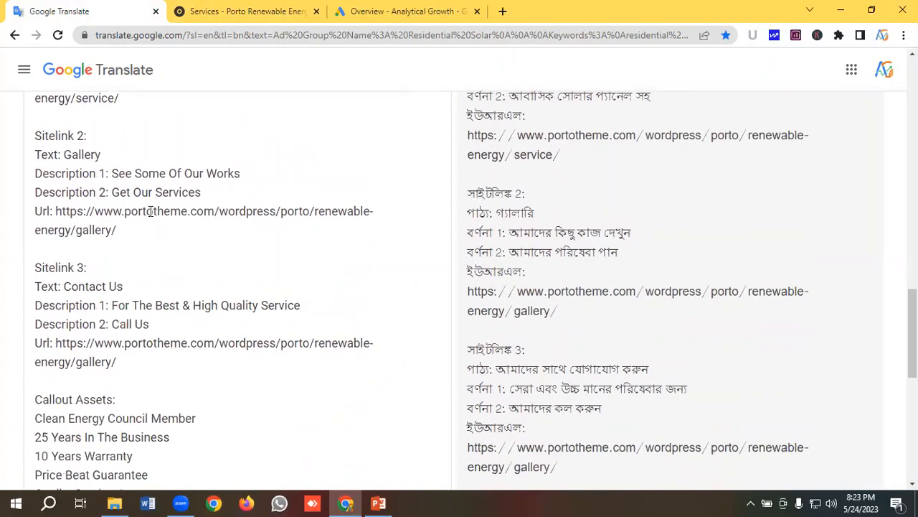
{"action": "scroll", "coordinate": [172, 249], "scroll_direction": "down", "scroll_amount": 1}
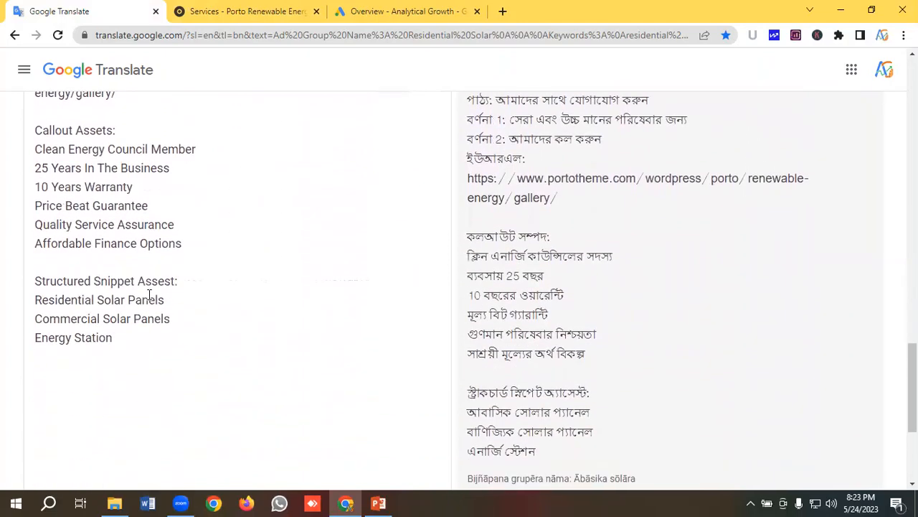
{"action": "scroll", "coordinate": [105, 289], "scroll_direction": "up", "scroll_amount": 15}
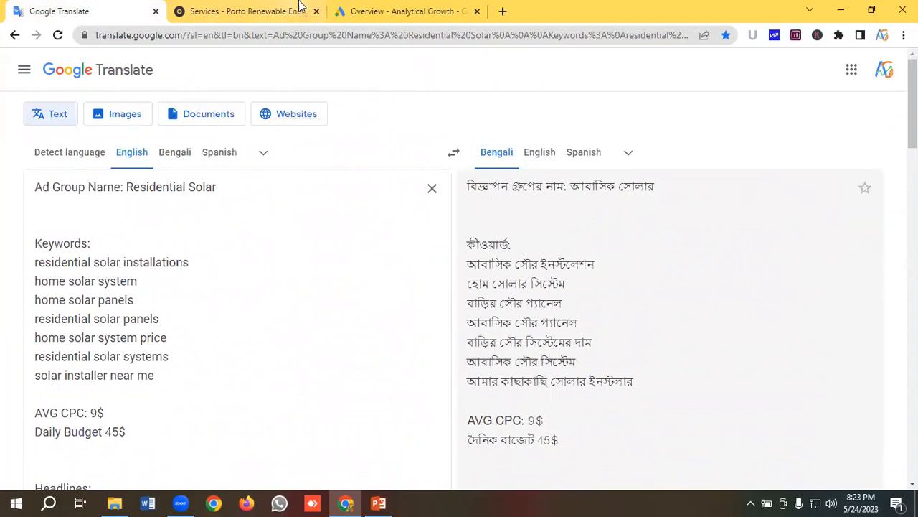
- Switch to Google Ads, open the conversions summary and examine the Submit lead form conversion actions
{"action": "left_click", "coordinate": [362, 11]}
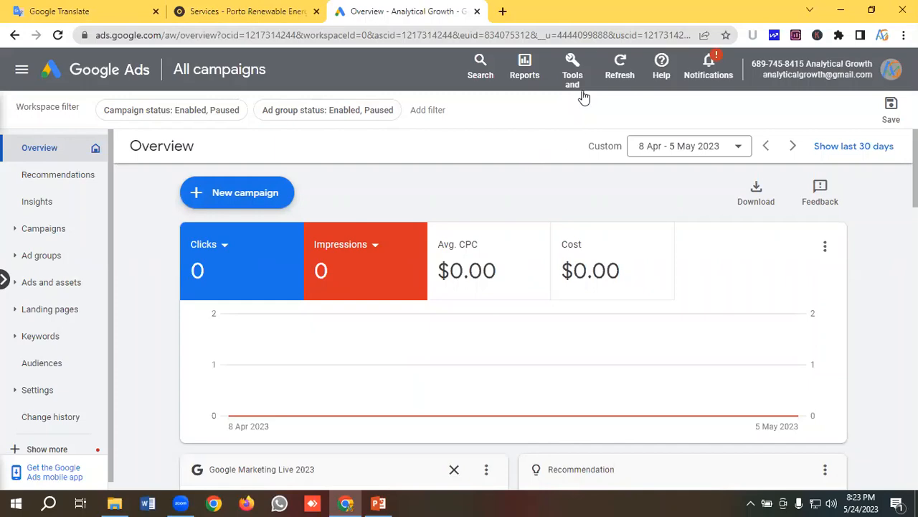
{"action": "left_click", "coordinate": [572, 68]}
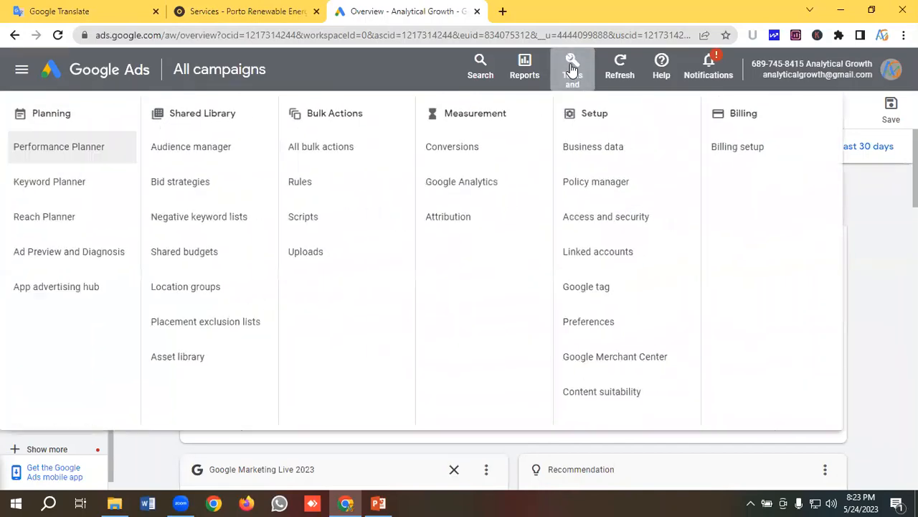
{"action": "left_click", "coordinate": [455, 150]}
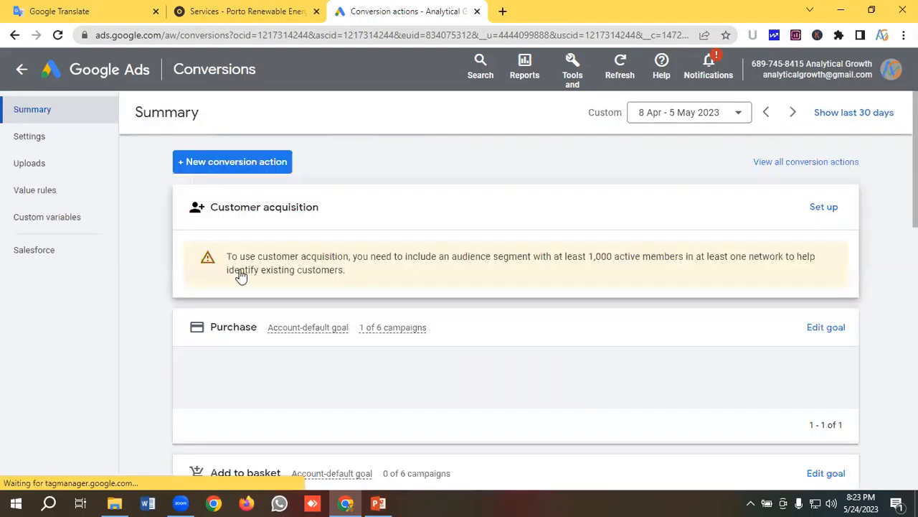
{"action": "scroll", "coordinate": [245, 280], "scroll_direction": "down", "scroll_amount": 4}
{"action": "scroll", "coordinate": [245, 281], "scroll_direction": "down", "scroll_amount": 2}
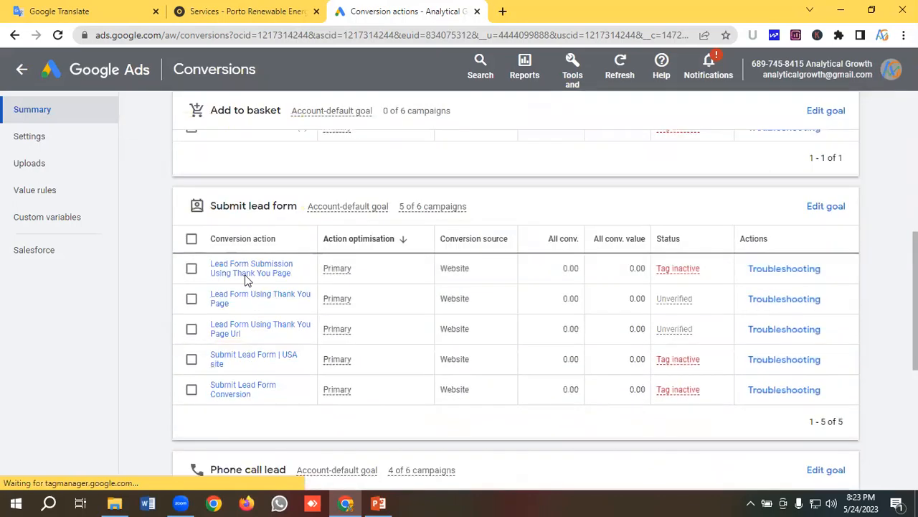
{"action": "scroll", "coordinate": [249, 275], "scroll_direction": "down", "scroll_amount": 1}
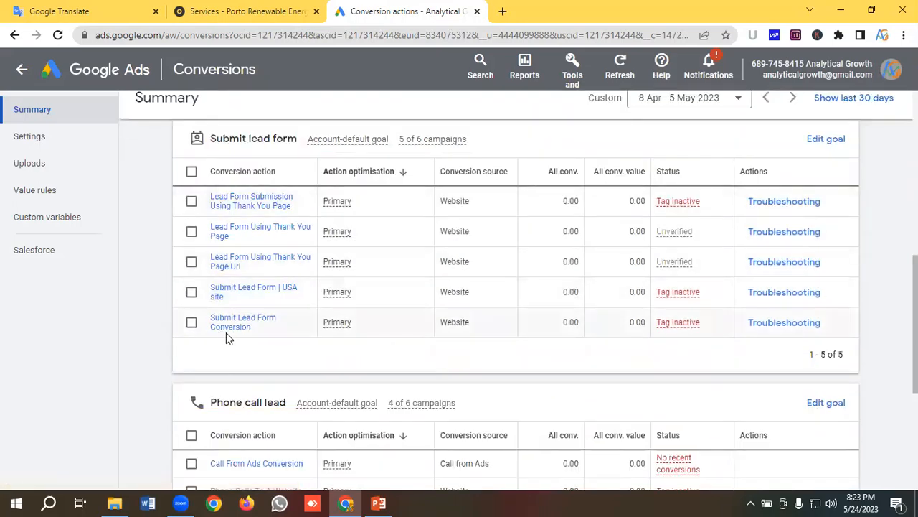
- Switch to the Porto Energy website, open its Contact page and examine the quote request form's fields and submission option
{"action": "left_click", "coordinate": [251, 11]}
{"action": "left_click", "coordinate": [502, 143]}
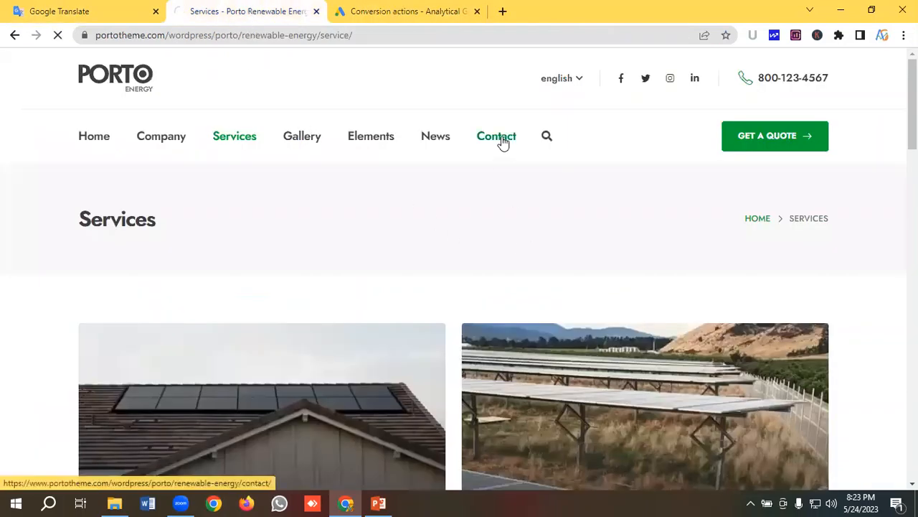
{"action": "scroll", "coordinate": [416, 281], "scroll_direction": "down", "scroll_amount": 4}
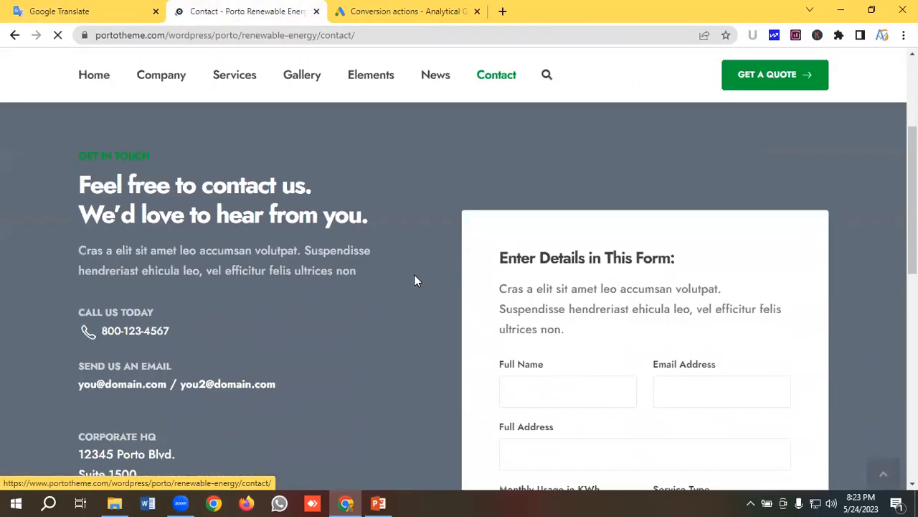
{"action": "scroll", "coordinate": [610, 243], "scroll_direction": "down", "scroll_amount": 3}
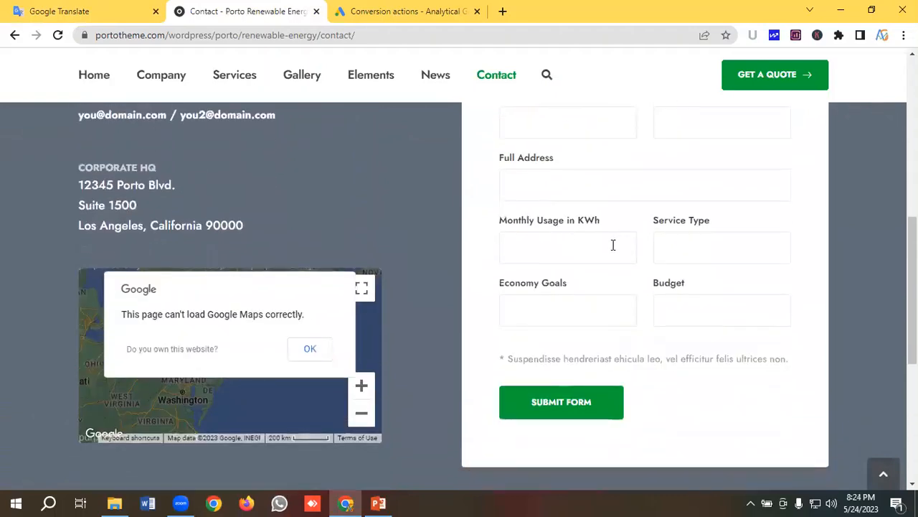
{"action": "scroll", "coordinate": [555, 240], "scroll_direction": "up", "scroll_amount": 4}
{"action": "scroll", "coordinate": [556, 240], "scroll_direction": "down", "scroll_amount": 2}
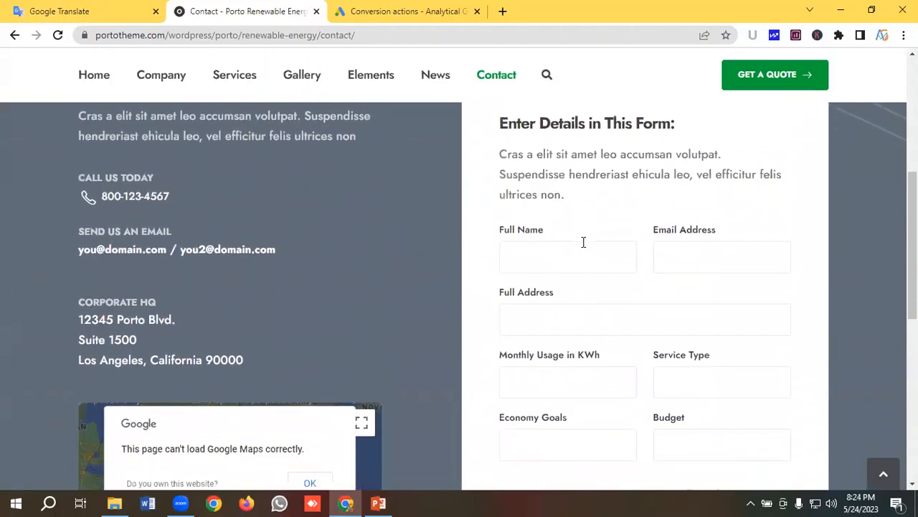
{"action": "scroll", "coordinate": [578, 267], "scroll_direction": "down", "scroll_amount": 2}
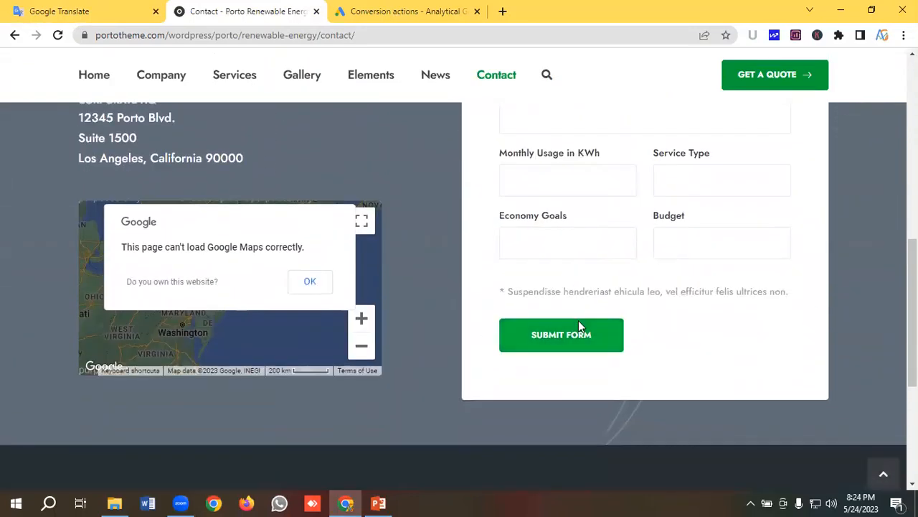
{"action": "scroll", "coordinate": [582, 282], "scroll_direction": "up", "scroll_amount": 3}
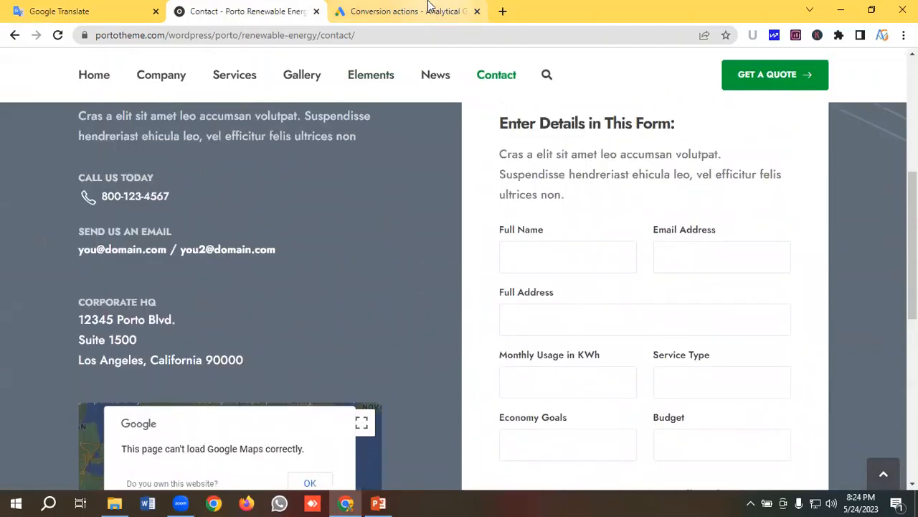
- Examine the Phone call lead conversion actions in Google Ads, and check the phone number in the Porto website's header
{"action": "left_click", "coordinate": [388, 10]}
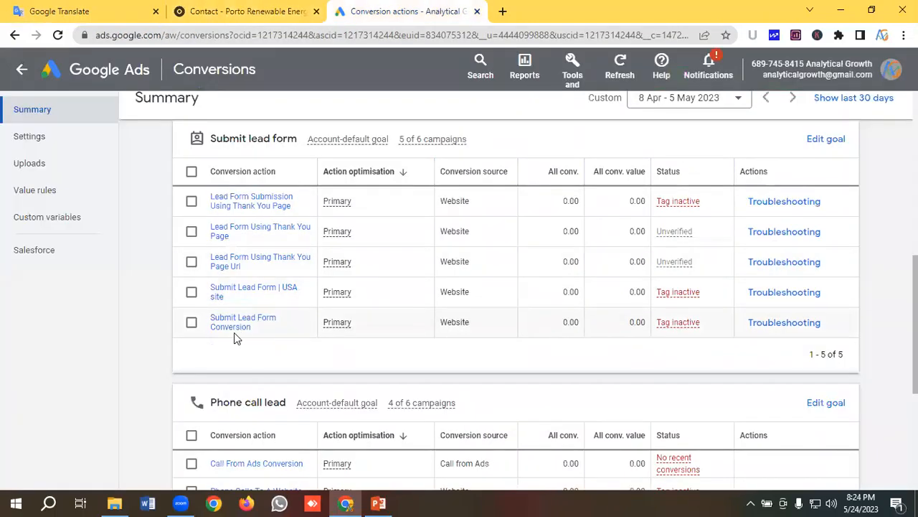
{"action": "scroll", "coordinate": [267, 285], "scroll_direction": "down", "scroll_amount": 2}
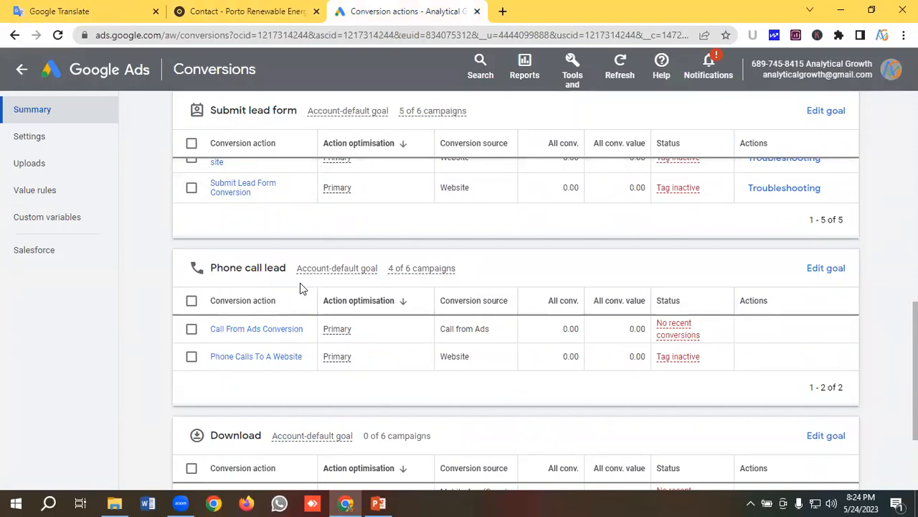
{"action": "scroll", "coordinate": [300, 283], "scroll_direction": "down", "scroll_amount": 1}
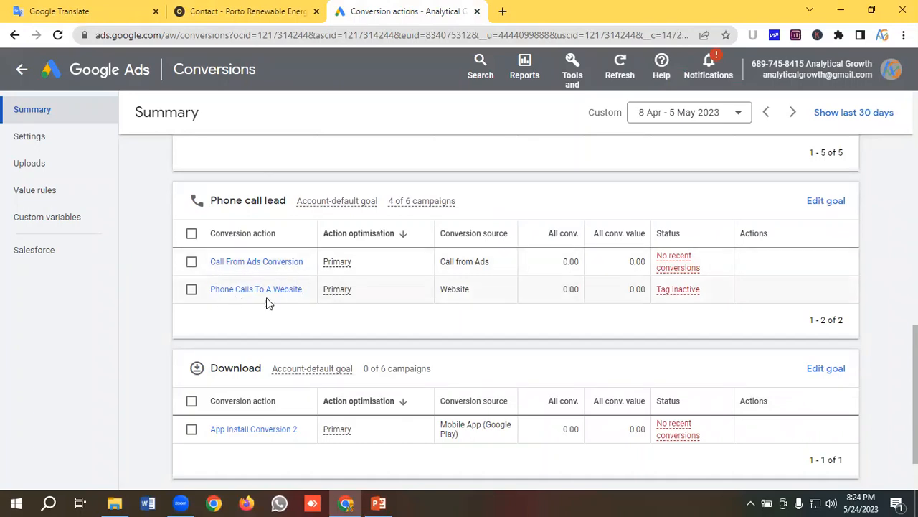
{"action": "left_click", "coordinate": [249, 6]}
{"action": "scroll", "coordinate": [575, 200], "scroll_direction": "up", "scroll_amount": 6}
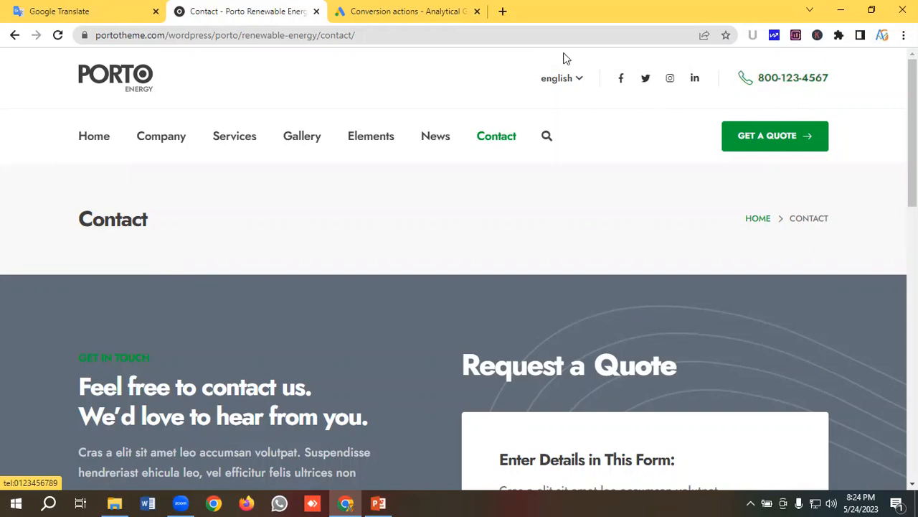
- Switch back to Google Ads, return to the account overview and start creating a new campaign
{"action": "left_click", "coordinate": [397, 9]}
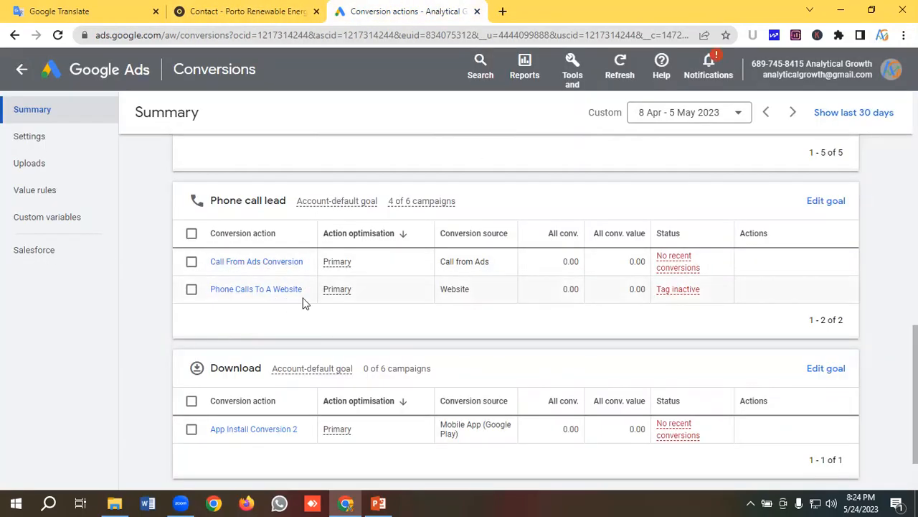
{"action": "scroll", "coordinate": [317, 294], "scroll_direction": "up", "scroll_amount": 10}
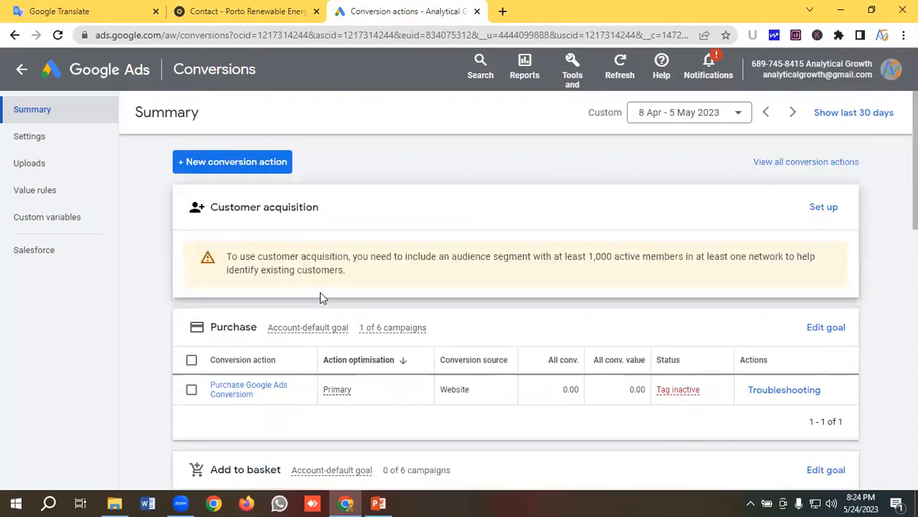
{"action": "left_click", "coordinate": [87, 66]}
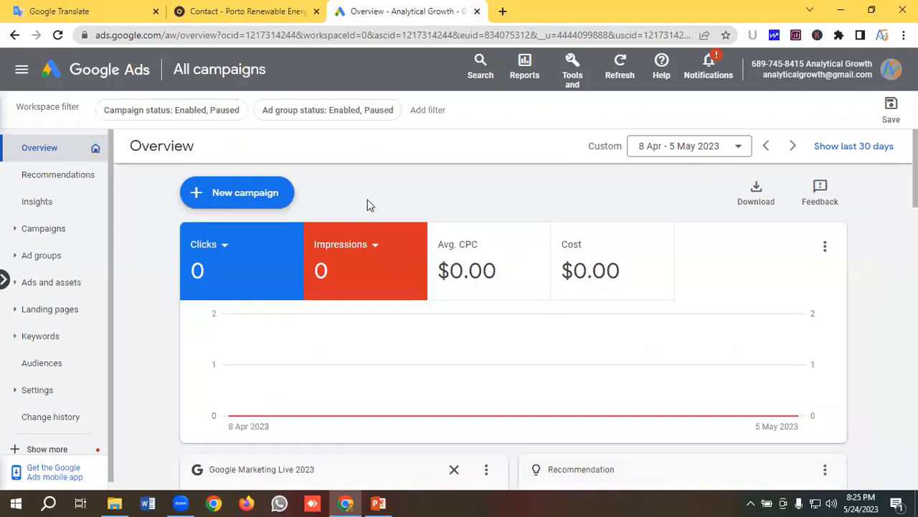
{"action": "left_click", "coordinate": [230, 199]}
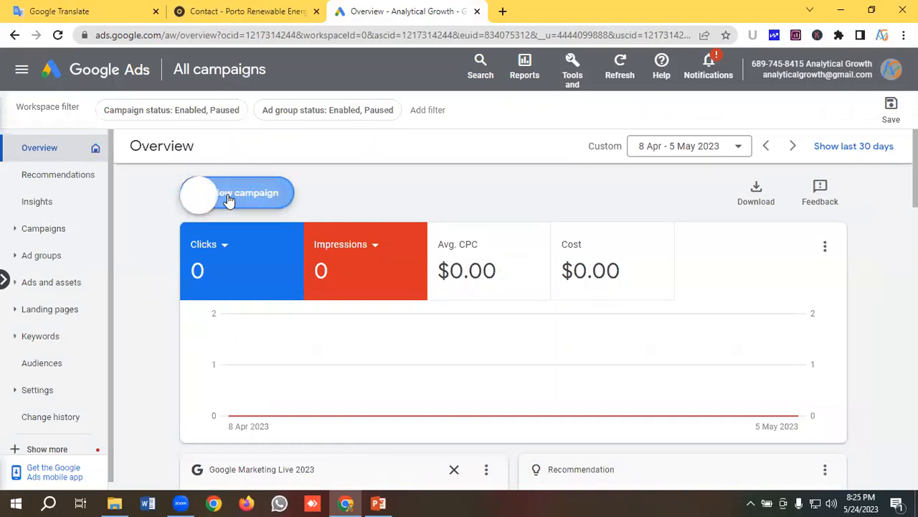
{"action": "left_click", "coordinate": [265, 201]}
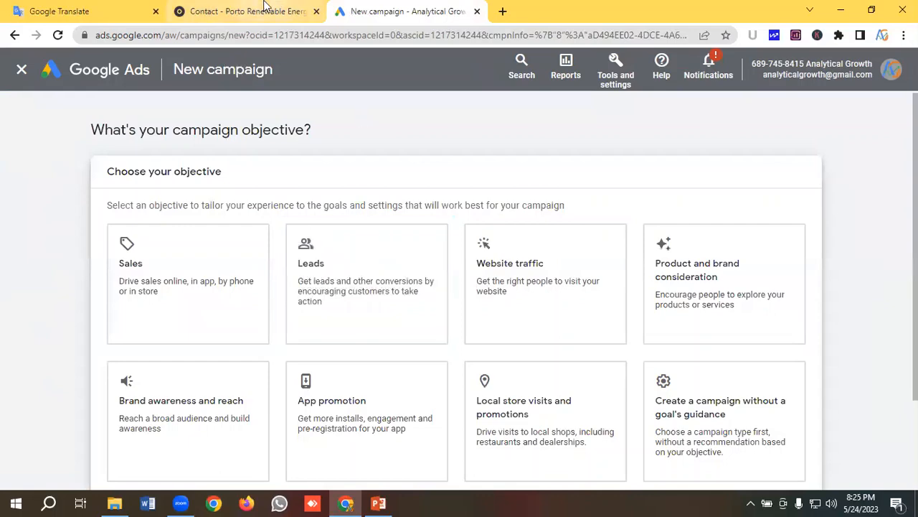
- Recheck the quote request form on the Porto Contact page, and return to the campaign objective choices in Google Ads
{"action": "left_click", "coordinate": [244, 11]}
{"action": "scroll", "coordinate": [572, 231], "scroll_direction": "down", "scroll_amount": 5}
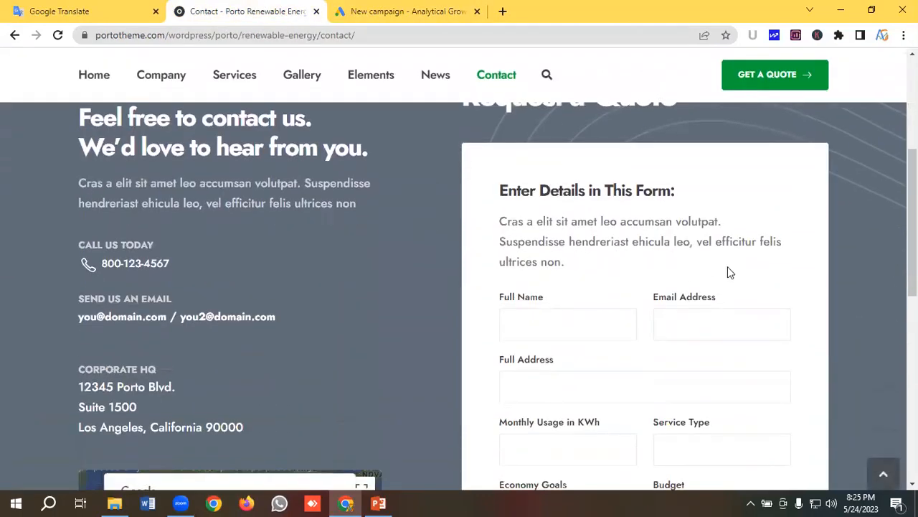
{"action": "scroll", "coordinate": [624, 245], "scroll_direction": "down", "scroll_amount": 1}
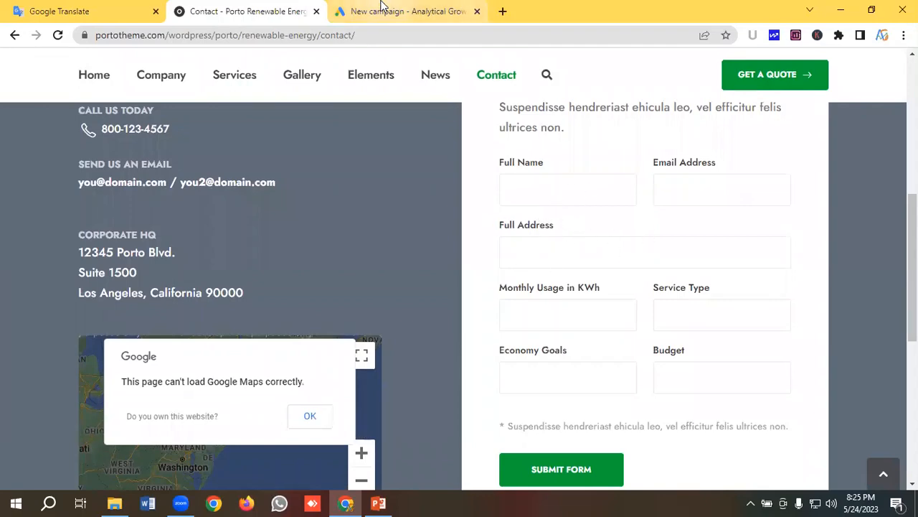
{"action": "left_click", "coordinate": [379, 10]}
{"action": "scroll", "coordinate": [326, 215], "scroll_direction": "down", "scroll_amount": 2}
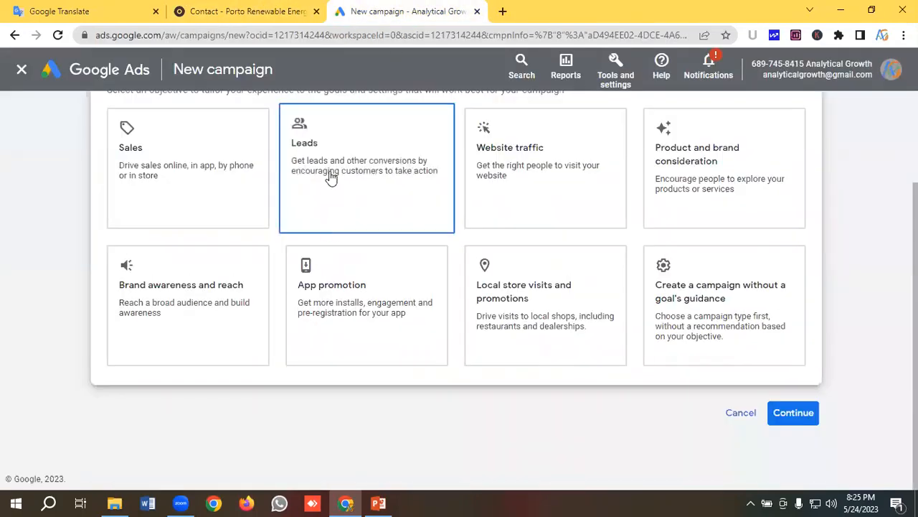
- Use the Leads objective and remove the Add to basket and Purchases conversion goals from the campaign
{"action": "scroll", "coordinate": [330, 176], "scroll_direction": "down", "scroll_amount": 5}
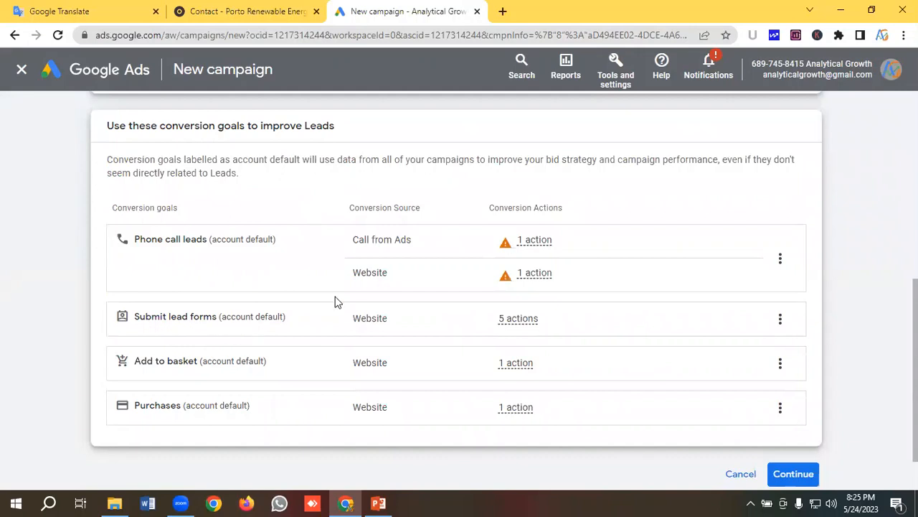
{"action": "scroll", "coordinate": [241, 281], "scroll_direction": "down", "scroll_amount": 1}
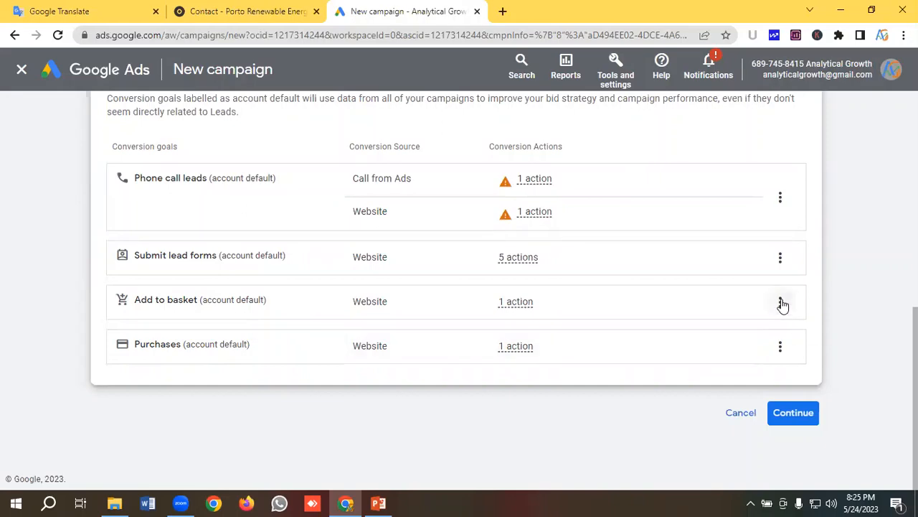
{"action": "left_click", "coordinate": [781, 305]}
{"action": "left_click", "coordinate": [804, 311]}
{"action": "left_click", "coordinate": [592, 308]}
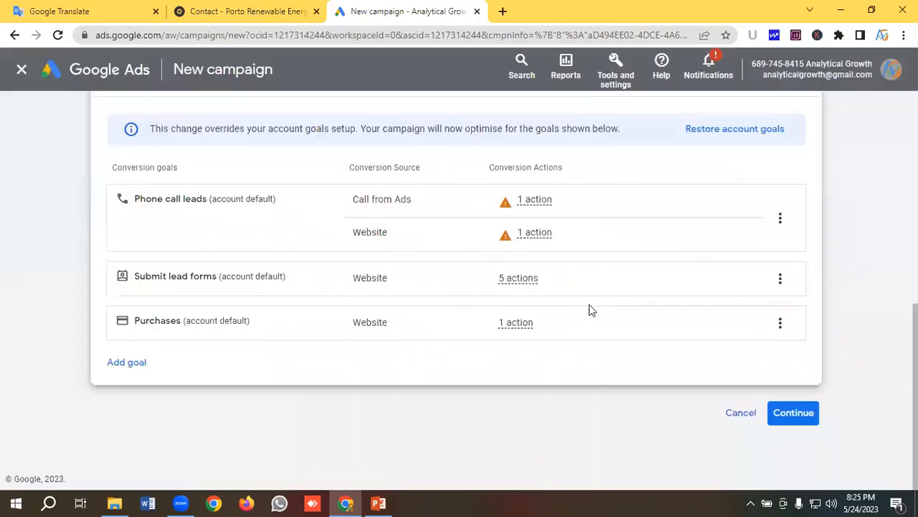
{"action": "left_click", "coordinate": [780, 324]}
{"action": "left_click", "coordinate": [785, 327]}
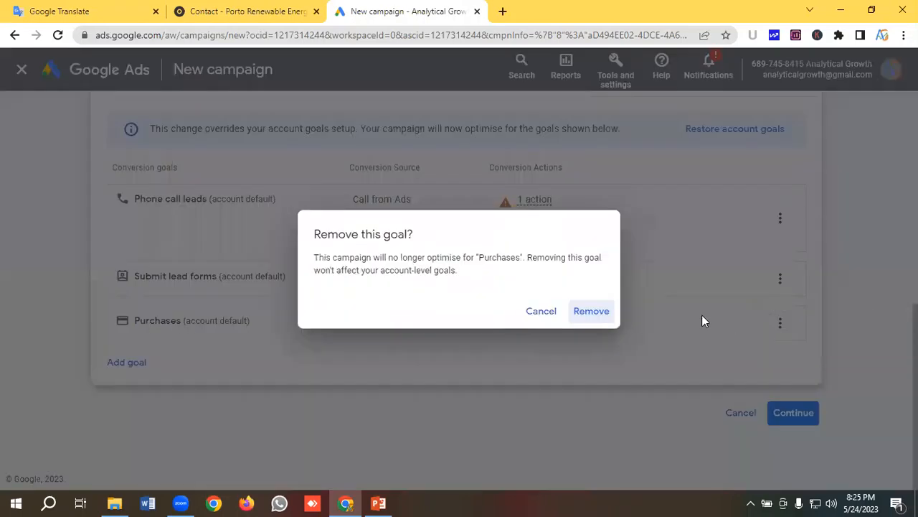
{"action": "left_click", "coordinate": [603, 313]}
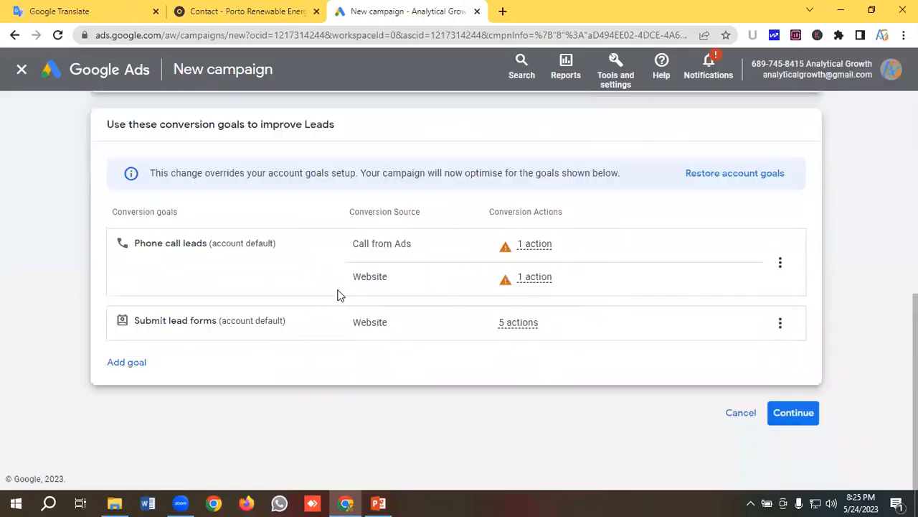
- Accept the remaining conversion goals and choose Search as the campaign type
{"action": "left_click", "coordinate": [794, 416]}
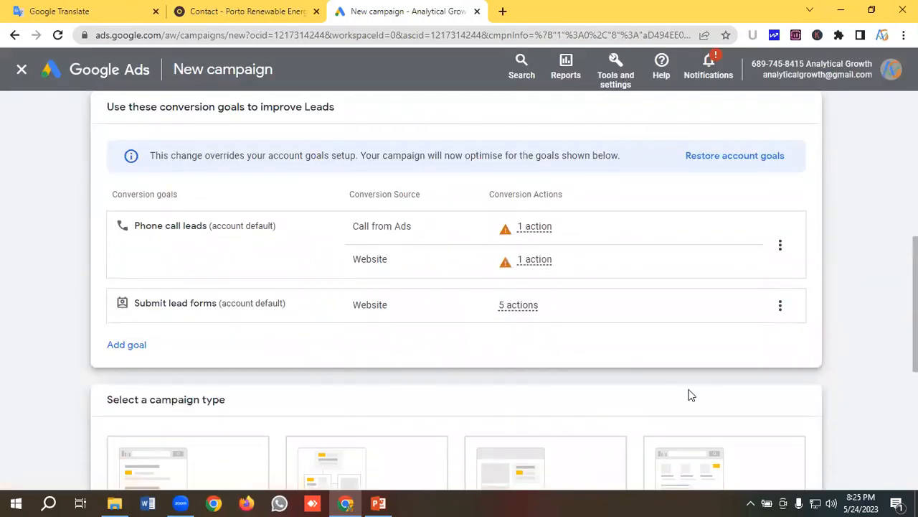
{"action": "left_click", "coordinate": [227, 313]}
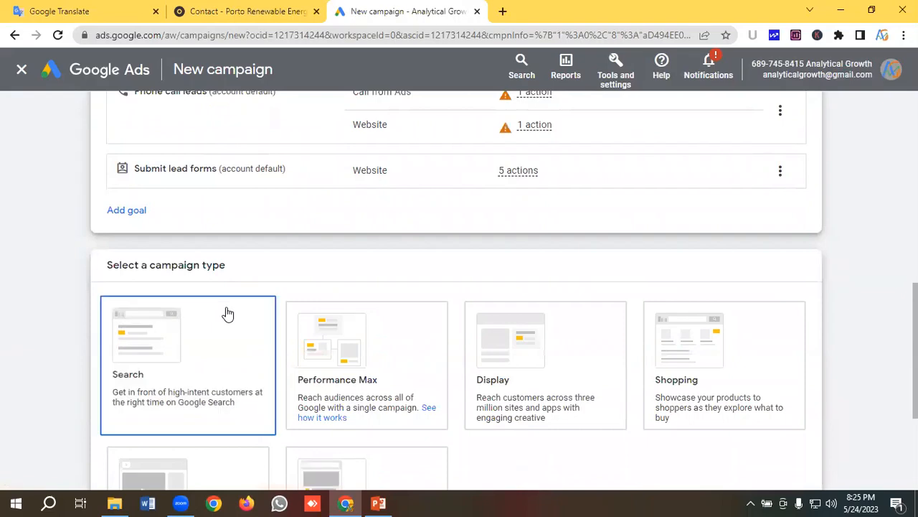
{"action": "scroll", "coordinate": [226, 313], "scroll_direction": "down", "scroll_amount": 1}
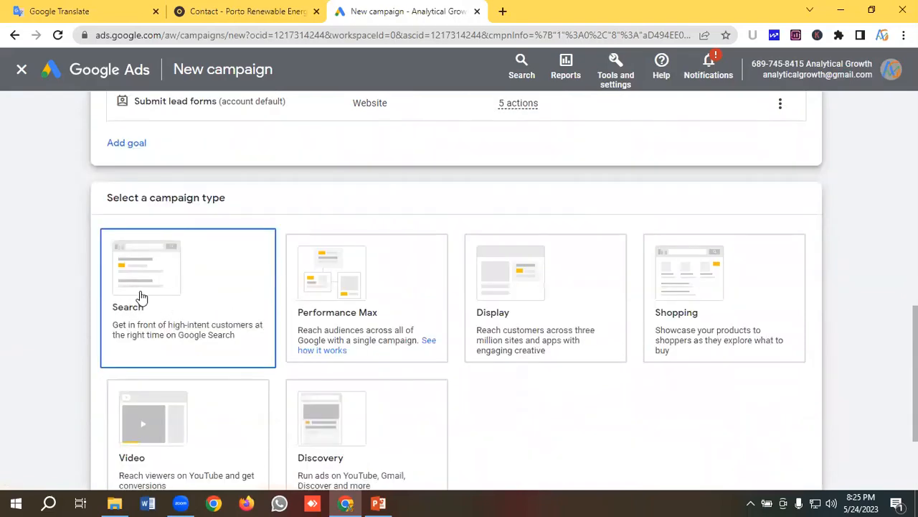
- Replace the default campaign name with "Porto Energy | Leads"
{"action": "scroll", "coordinate": [140, 294], "scroll_direction": "down", "scroll_amount": 5}
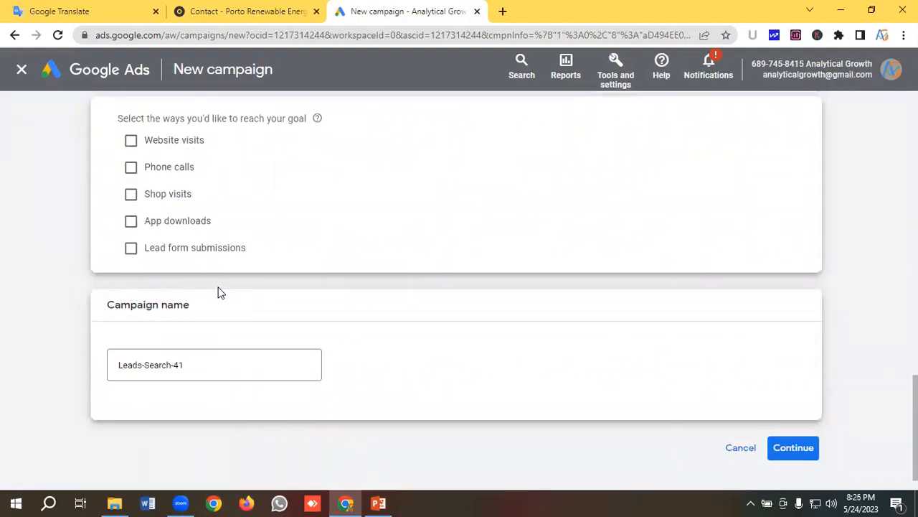
{"action": "scroll", "coordinate": [219, 294], "scroll_direction": "down", "scroll_amount": 1}
{"action": "left_click_drag", "start_coordinate": [193, 328], "coordinate": [85, 326]}
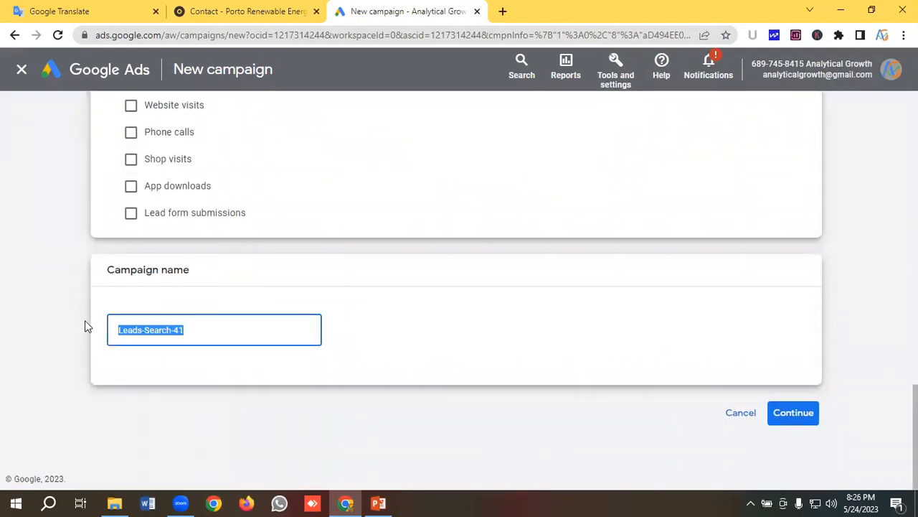
{"action": "type", "text": "Po"}
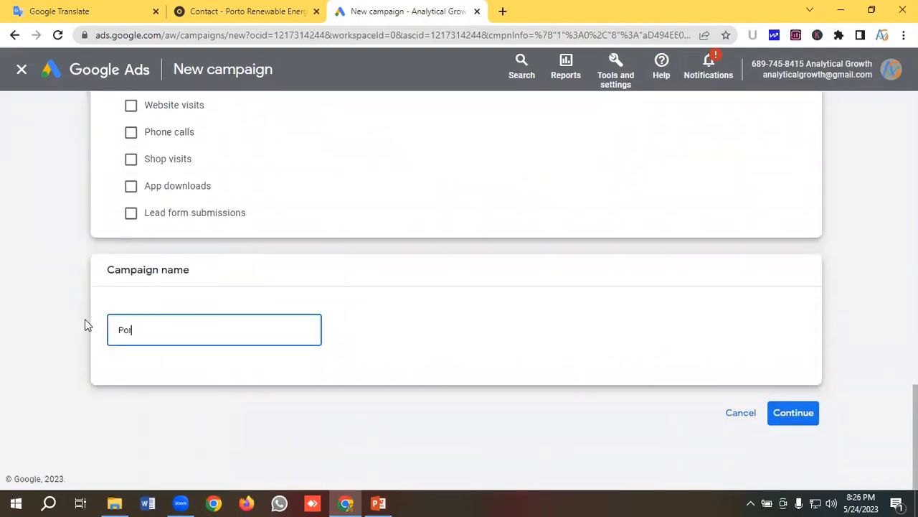
{"action": "type", "text": "rto Energy | Leads"}
{"action": "left_click_drag", "start_coordinate": [217, 326], "coordinate": [83, 338]}
{"action": "left_click_drag", "start_coordinate": [233, 335], "coordinate": [103, 338]}
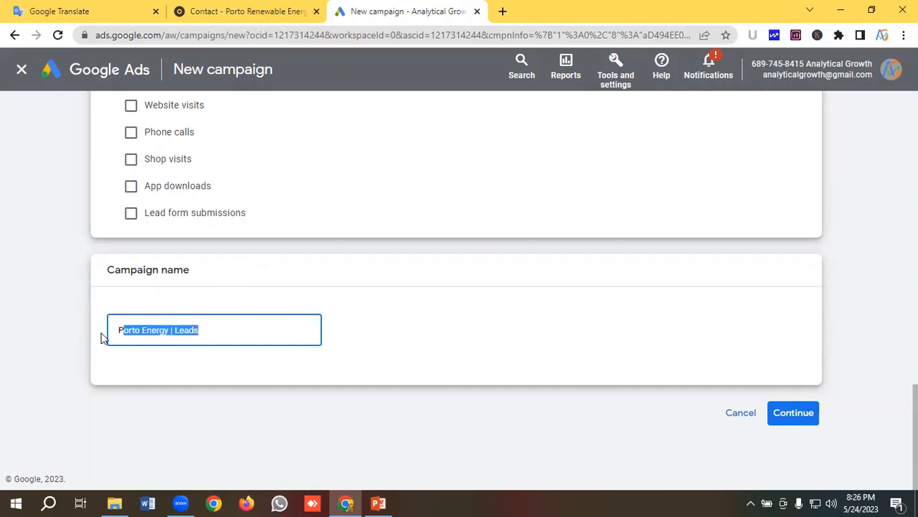
{"action": "left_click", "coordinate": [231, 331]}
- Start a new campaign instead of finishing a saved draft, and set its bidding focus to Clicks
{"action": "left_click", "coordinate": [788, 413]}
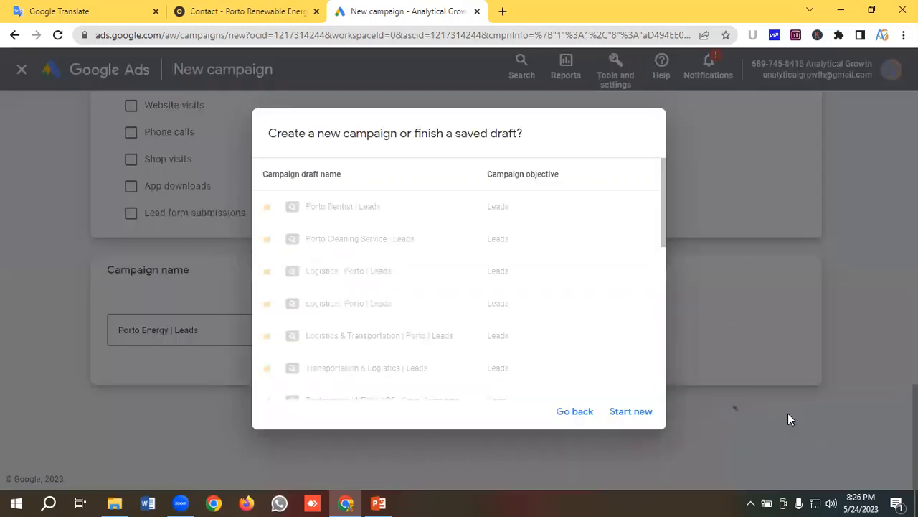
{"action": "left_click", "coordinate": [629, 418]}
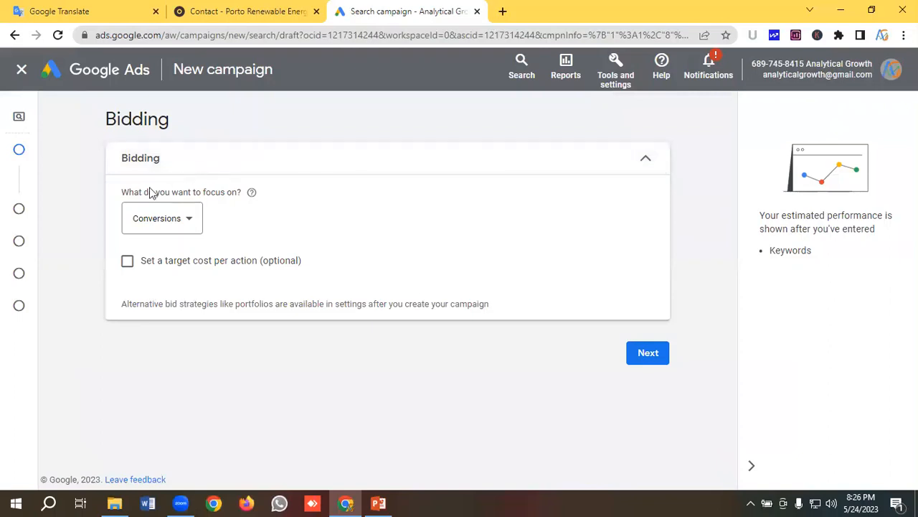
{"action": "left_click", "coordinate": [159, 225]}
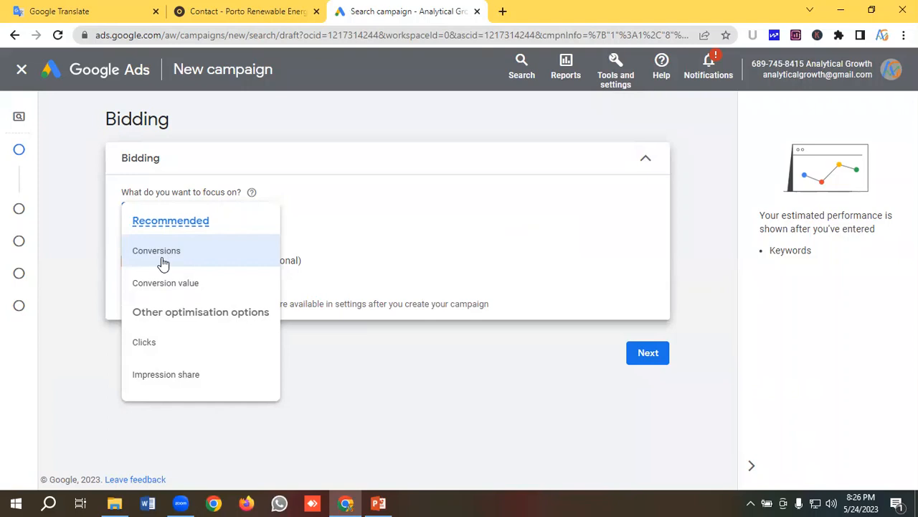
{"action": "left_click", "coordinate": [142, 345]}
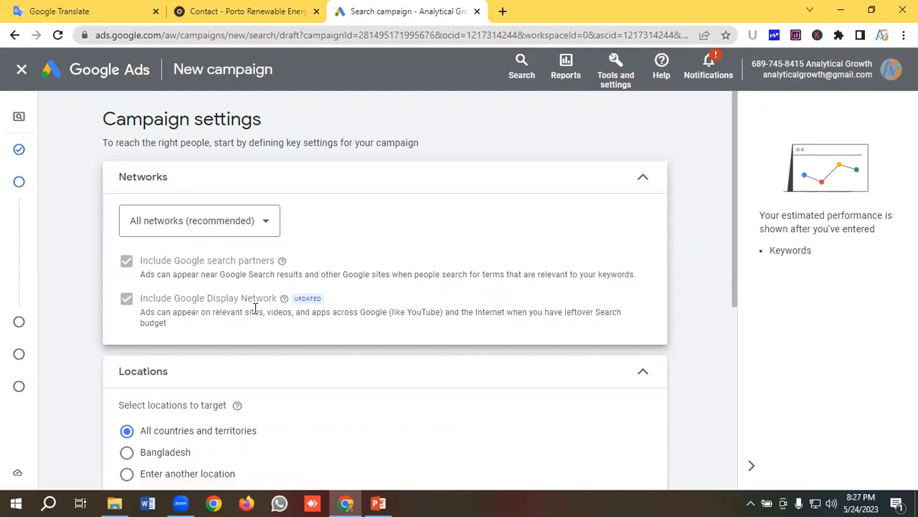
- Choose the campaign's networks manually, excluding Google search partners and the Google Display Network
{"action": "left_click", "coordinate": [182, 219]}
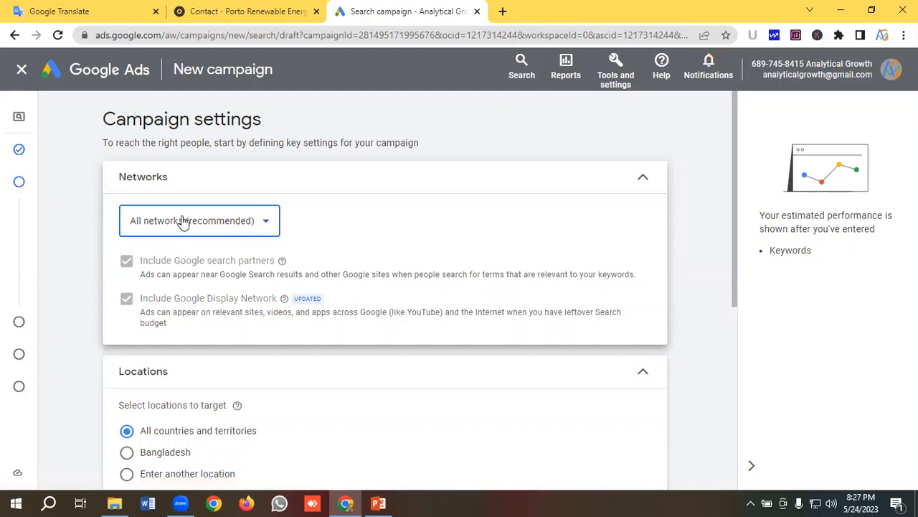
{"action": "left_click", "coordinate": [170, 262]}
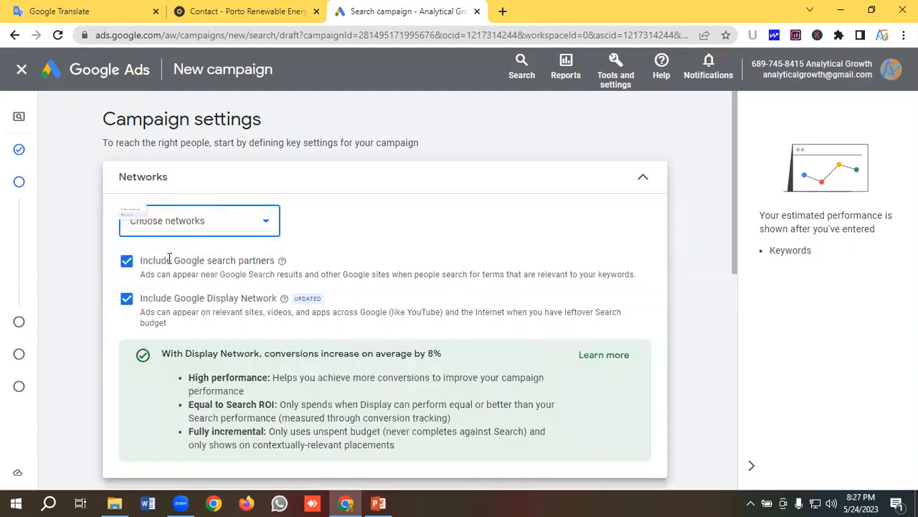
{"action": "left_click", "coordinate": [126, 263]}
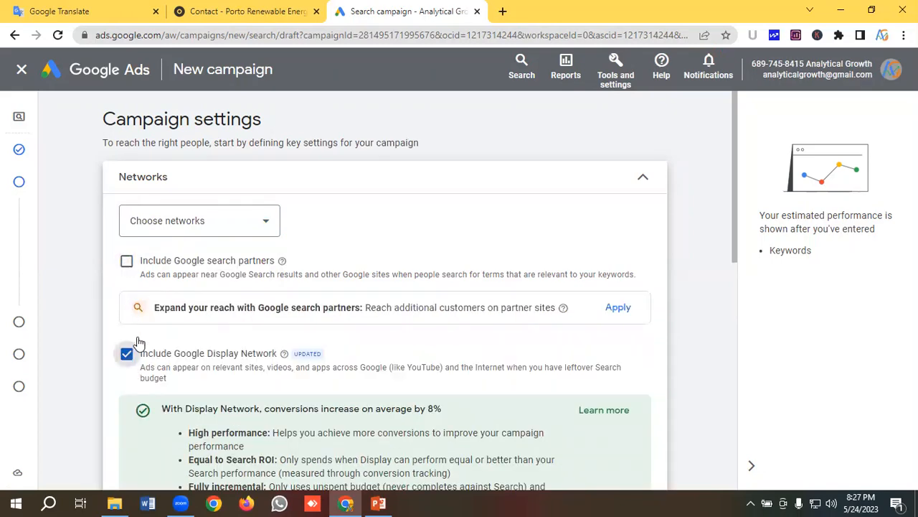
{"action": "left_click", "coordinate": [128, 352]}
- Target the United States as the campaign's location instead of all countries and territories
{"action": "scroll", "coordinate": [164, 283], "scroll_direction": "down", "scroll_amount": 2}
{"action": "scroll", "coordinate": [137, 274], "scroll_direction": "down", "scroll_amount": 2}
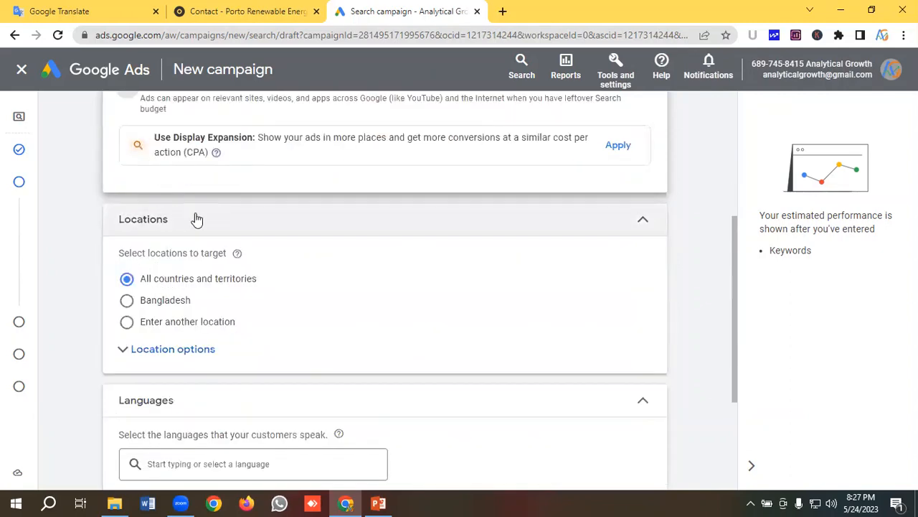
{"action": "scroll", "coordinate": [170, 220], "scroll_direction": "down", "scroll_amount": 2}
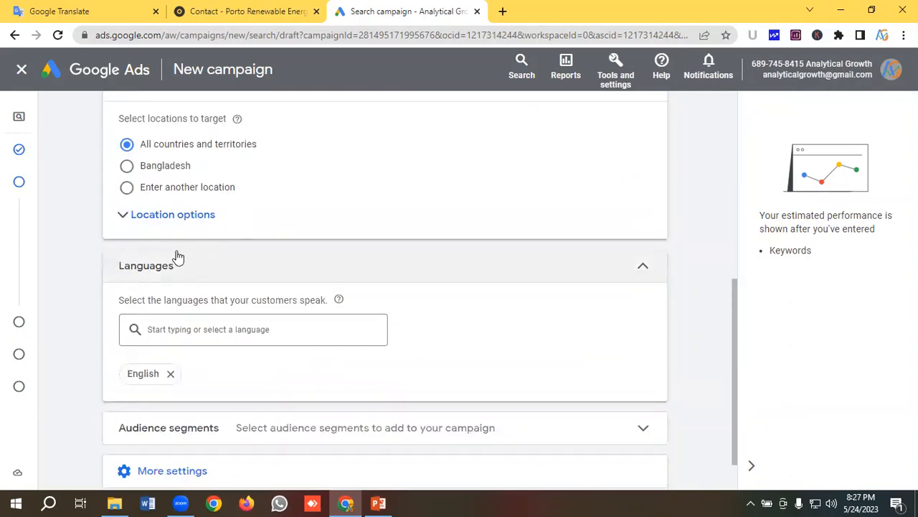
{"action": "scroll", "coordinate": [219, 236], "scroll_direction": "up", "scroll_amount": 1}
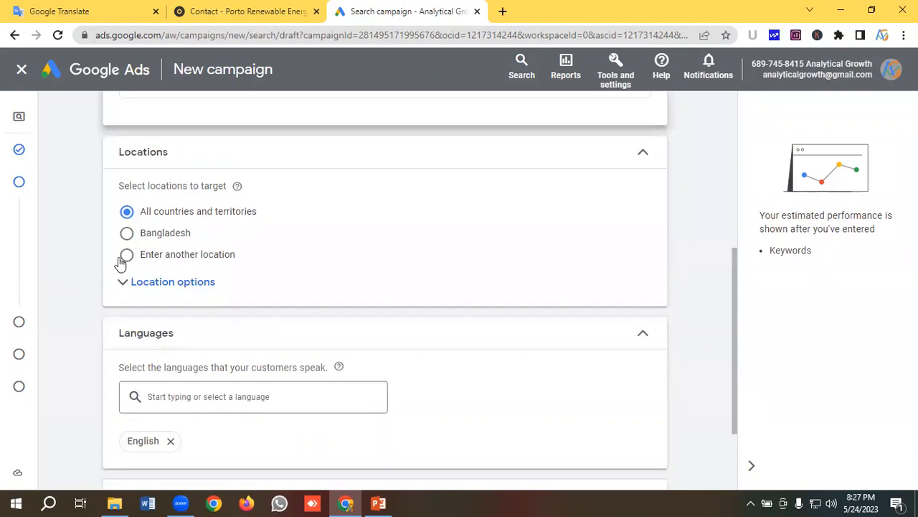
{"action": "left_click", "coordinate": [127, 255]}
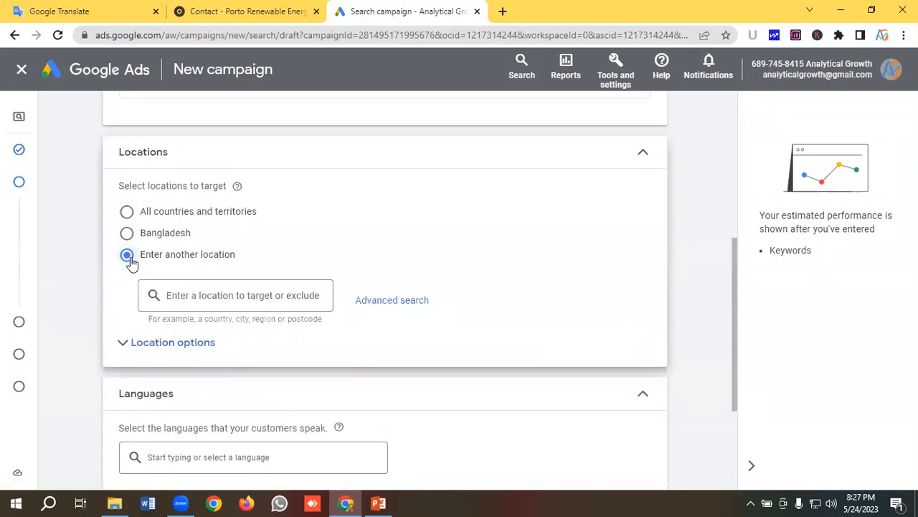
{"action": "left_click", "coordinate": [215, 295]}
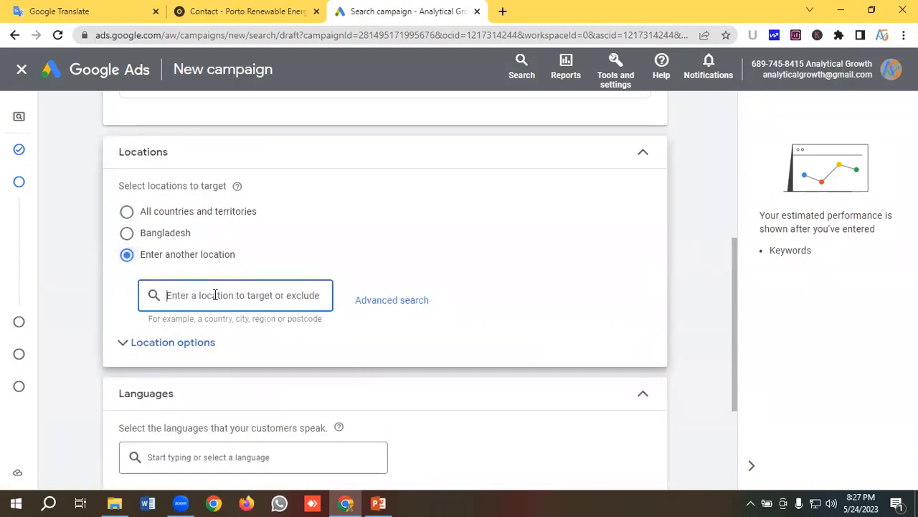
{"action": "type", "text": "Uni"}
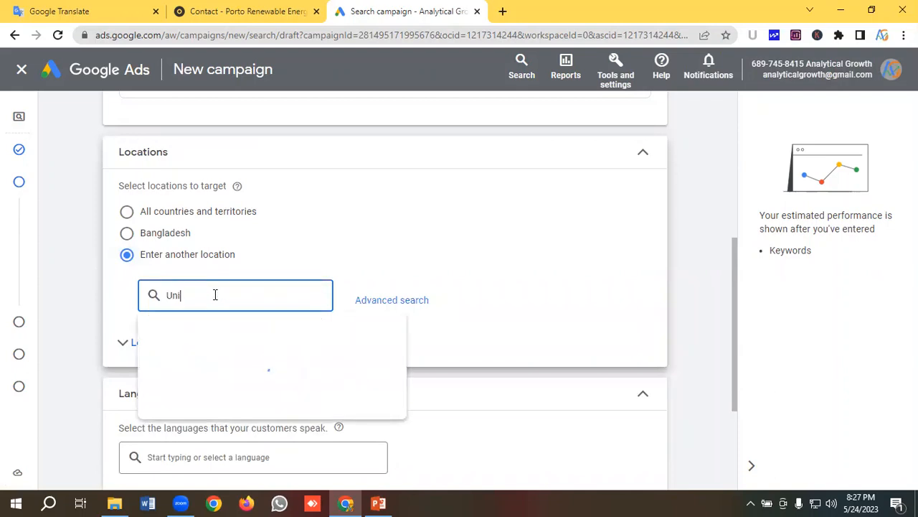
{"action": "type", "text": "te"}
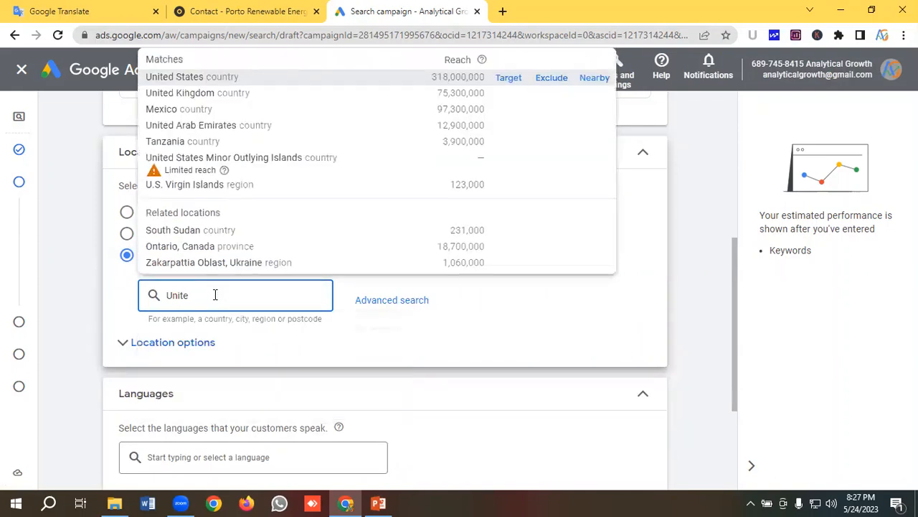
{"action": "left_click", "coordinate": [515, 83]}
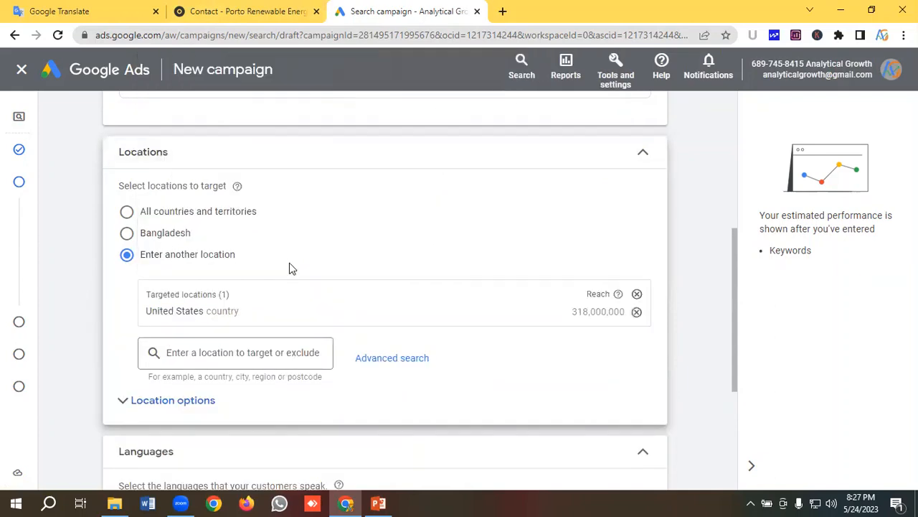
- Restrict location targeting to Presence: people in or regularly in the targeted locations
{"action": "scroll", "coordinate": [291, 268], "scroll_direction": "down", "scroll_amount": 1}
{"action": "left_click", "coordinate": [170, 337]}
{"action": "scroll", "coordinate": [224, 309], "scroll_direction": "down", "scroll_amount": 1}
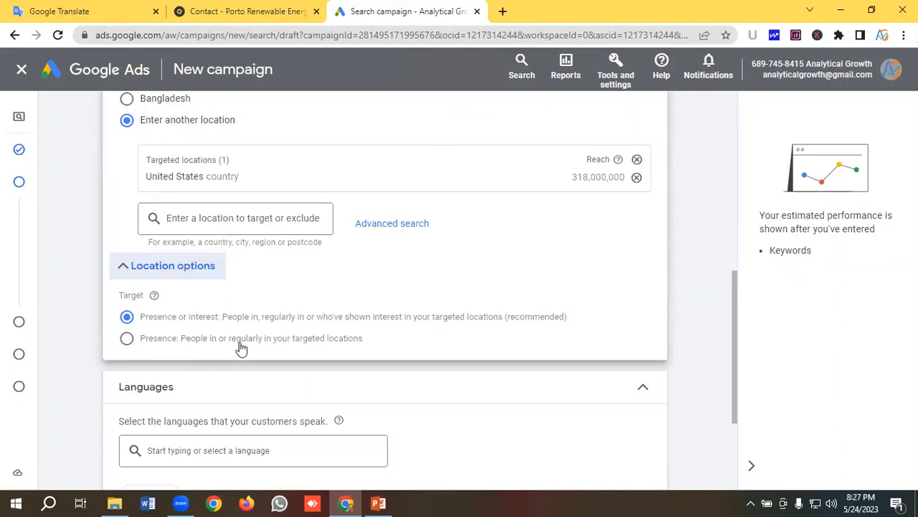
{"action": "left_click", "coordinate": [125, 341]}
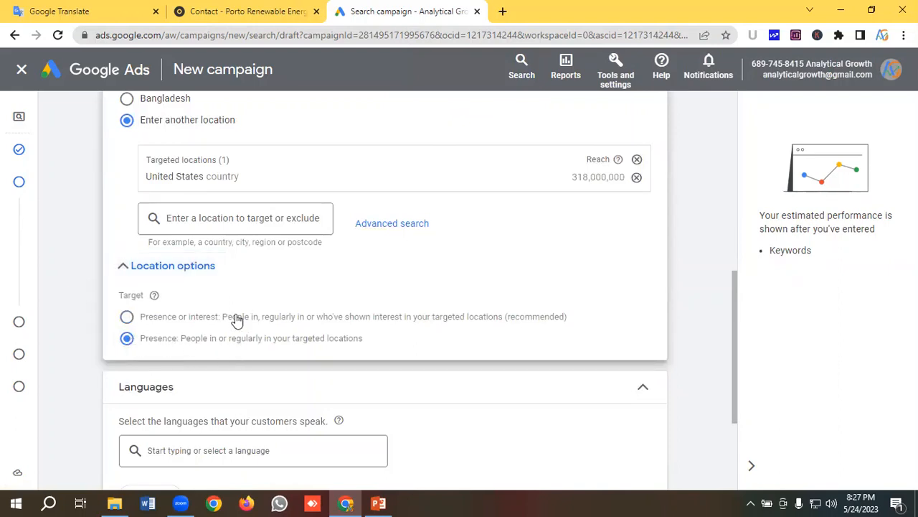
- Browse the list of available customer languages, keeping English as the selected campaign language
{"action": "scroll", "coordinate": [231, 318], "scroll_direction": "down", "scroll_amount": 2}
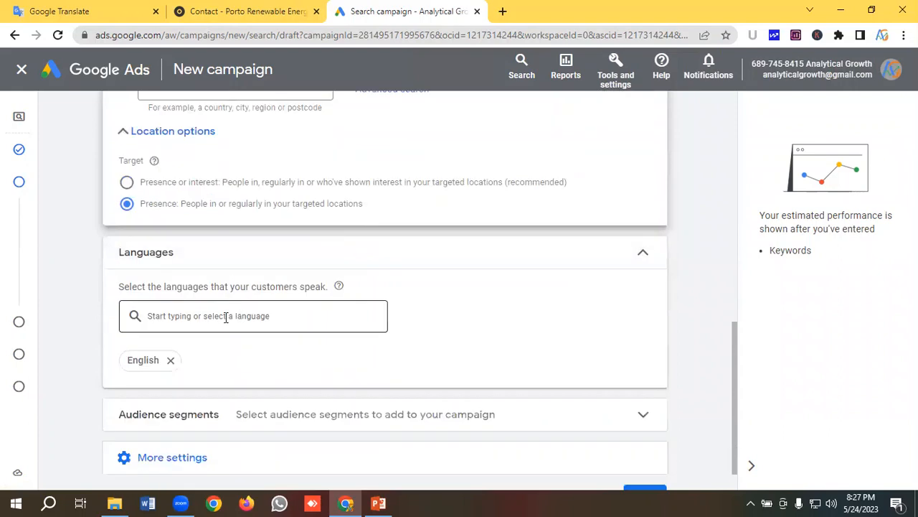
{"action": "left_click", "coordinate": [190, 316]}
{"action": "scroll", "coordinate": [189, 191], "scroll_direction": "down", "scroll_amount": 2}
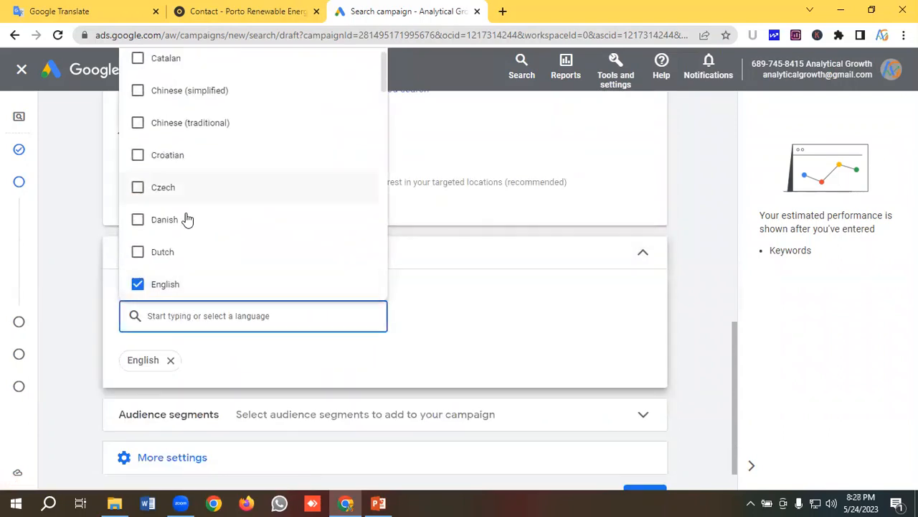
{"action": "scroll", "coordinate": [186, 219], "scroll_direction": "up", "scroll_amount": 2}
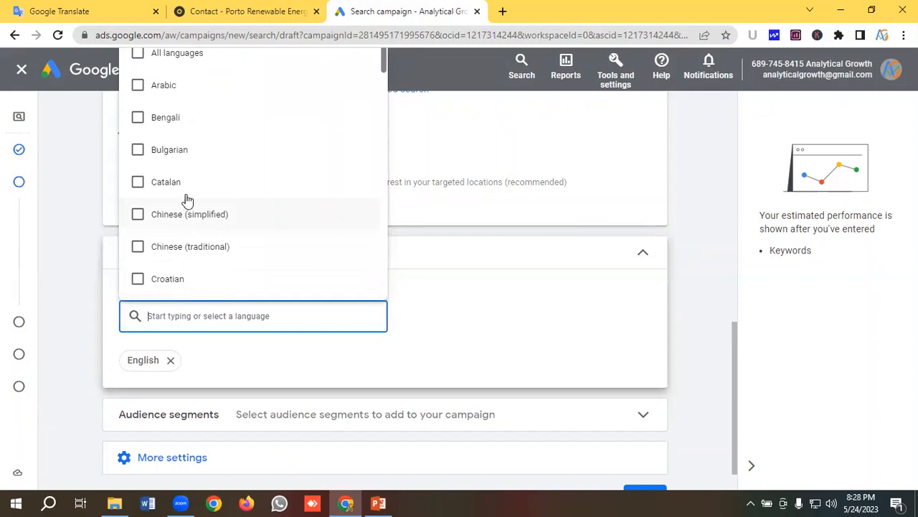
{"action": "scroll", "coordinate": [189, 201], "scroll_direction": "down", "scroll_amount": 5}
{"action": "scroll", "coordinate": [195, 207], "scroll_direction": "down", "scroll_amount": 2}
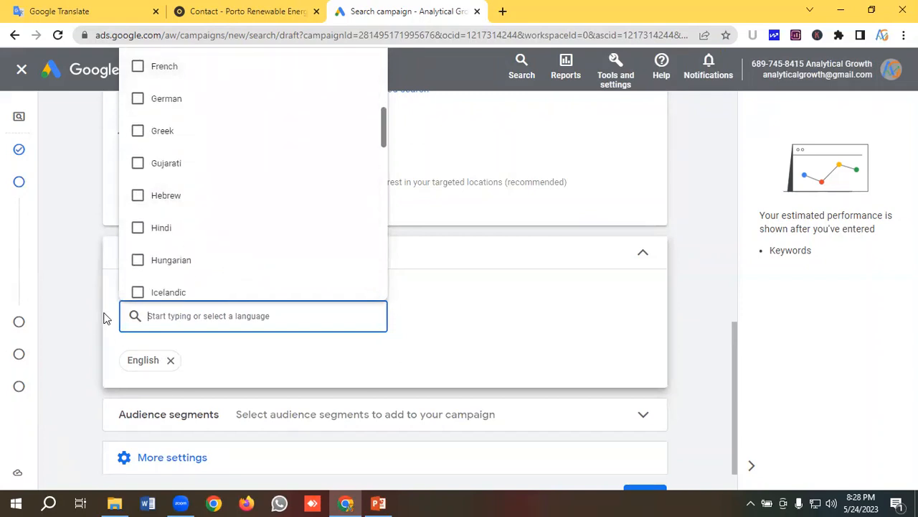
{"action": "left_click", "coordinate": [104, 316]}
- Browse the audience segment categories available for the campaign without selecting any segment
{"action": "scroll", "coordinate": [154, 368], "scroll_direction": "down", "scroll_amount": 1}
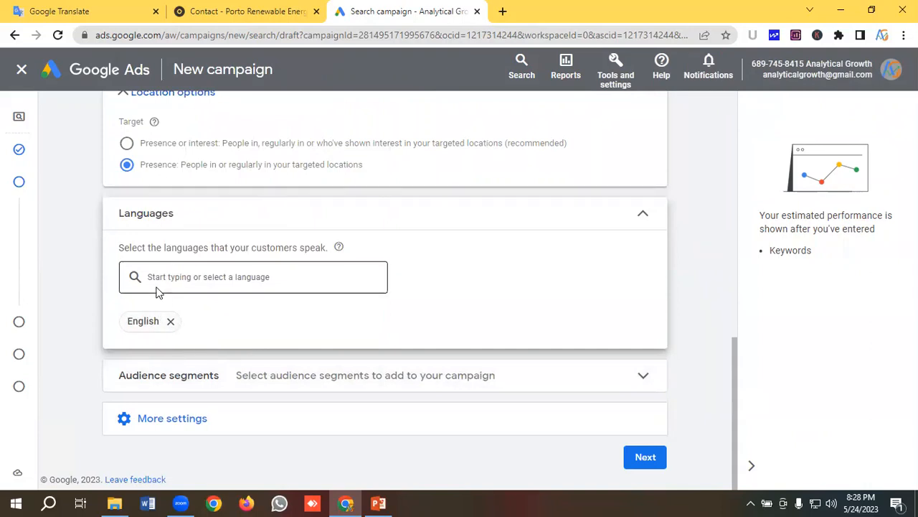
{"action": "left_click", "coordinate": [185, 386]}
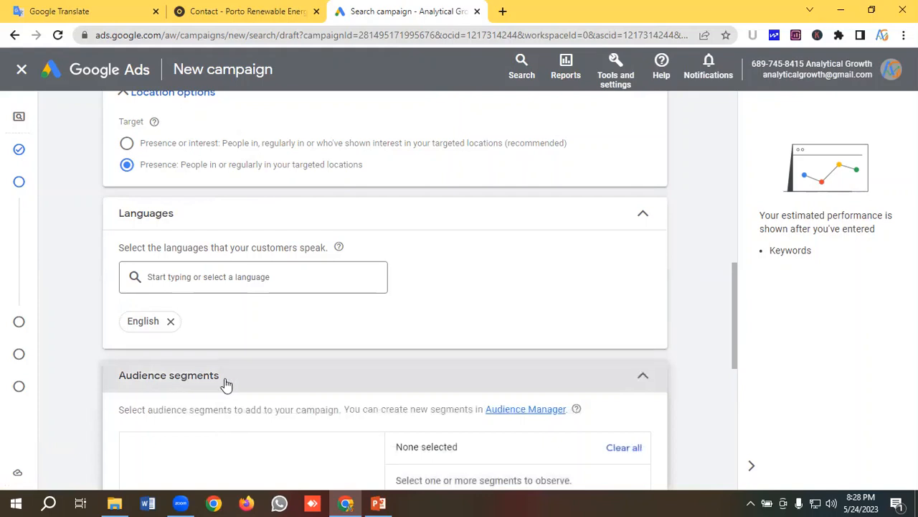
{"action": "scroll", "coordinate": [224, 380], "scroll_direction": "down", "scroll_amount": 1}
{"action": "scroll", "coordinate": [207, 364], "scroll_direction": "down", "scroll_amount": 1}
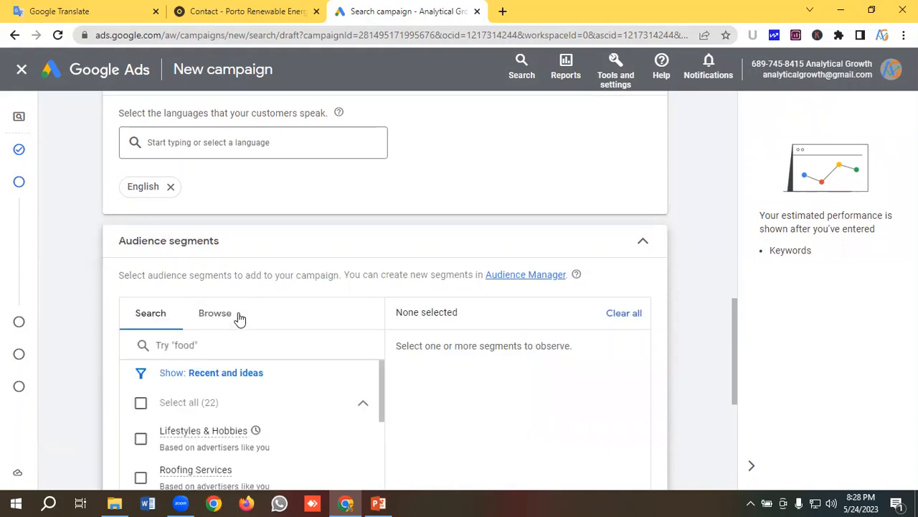
{"action": "left_click", "coordinate": [215, 316]}
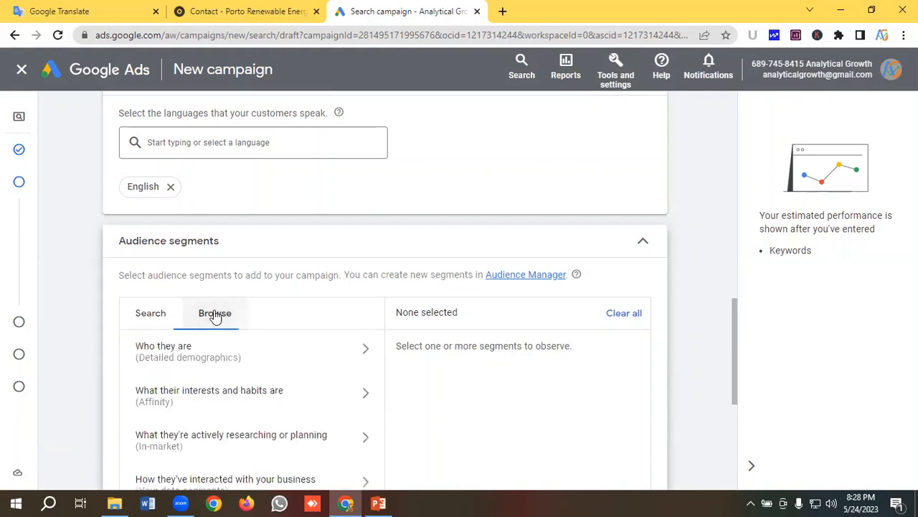
{"action": "scroll", "coordinate": [237, 333], "scroll_direction": "down", "scroll_amount": 1}
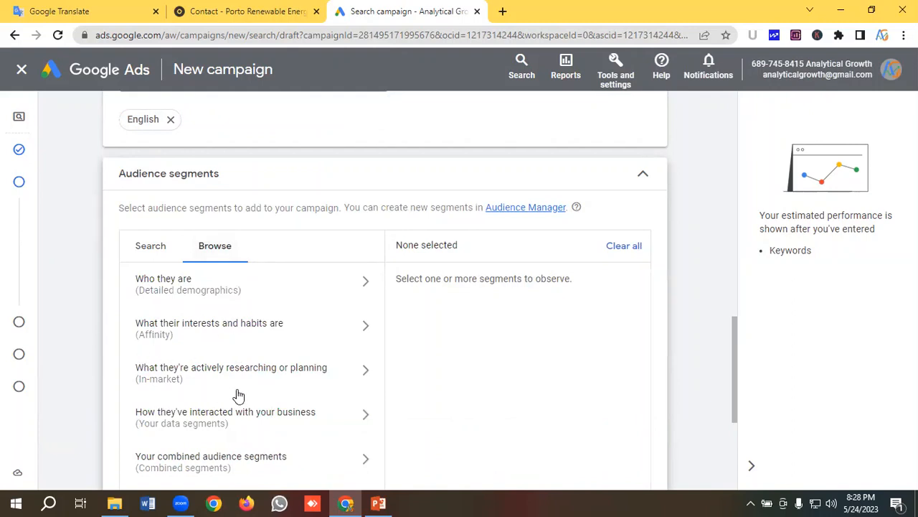
{"action": "scroll", "coordinate": [266, 422], "scroll_direction": "down", "scroll_amount": 1}
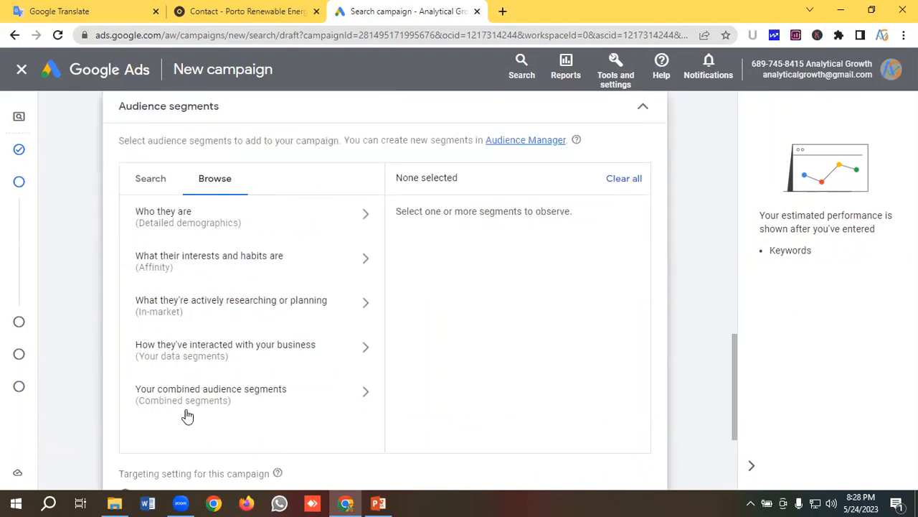
{"action": "scroll", "coordinate": [246, 387], "scroll_direction": "up", "scroll_amount": 1}
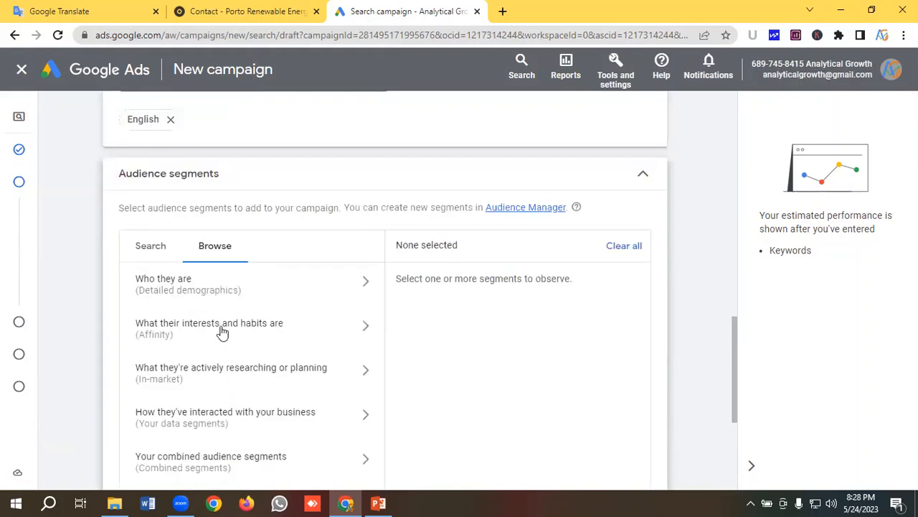
{"action": "scroll", "coordinate": [236, 316], "scroll_direction": "down", "scroll_amount": 1}
{"action": "scroll", "coordinate": [430, 287], "scroll_direction": "up", "scroll_amount": 1}
{"action": "left_click", "coordinate": [644, 178]}
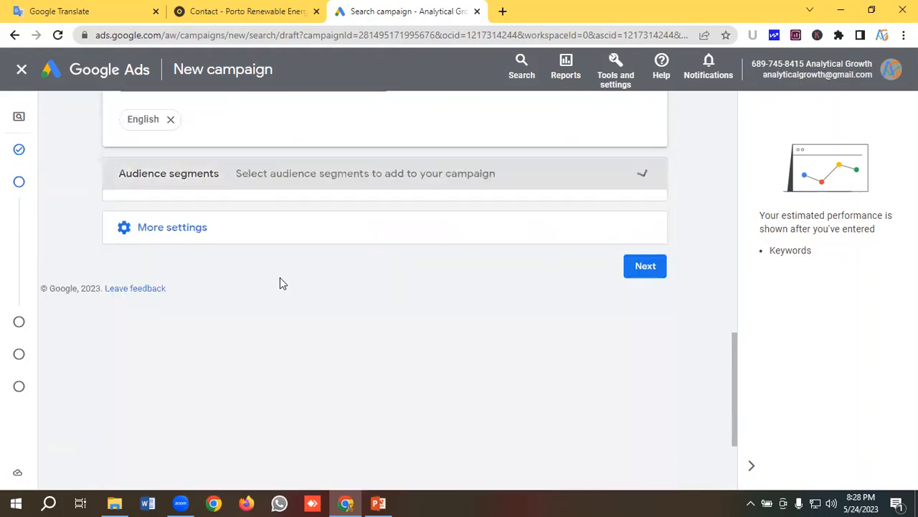
- Set the campaign's end date to 24 Jun 2023 in the additional campaign settings
{"action": "left_click", "coordinate": [190, 219]}
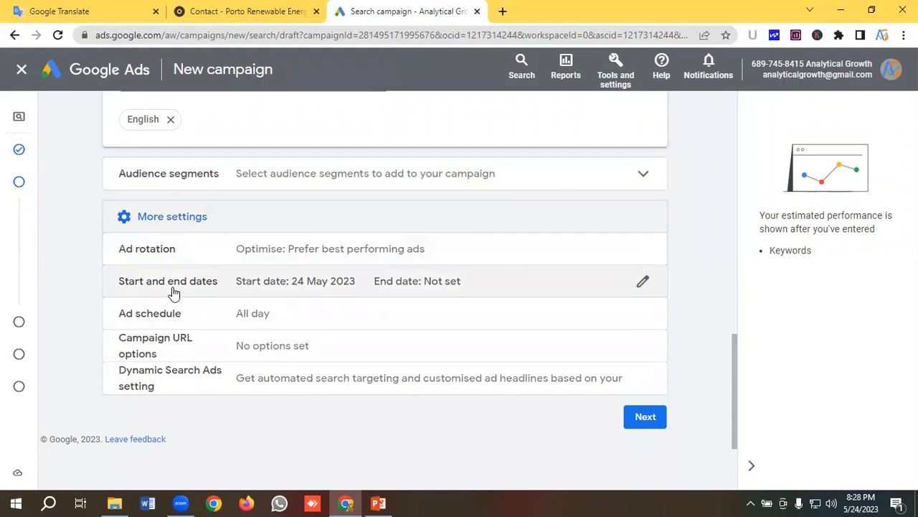
{"action": "left_click", "coordinate": [644, 283]}
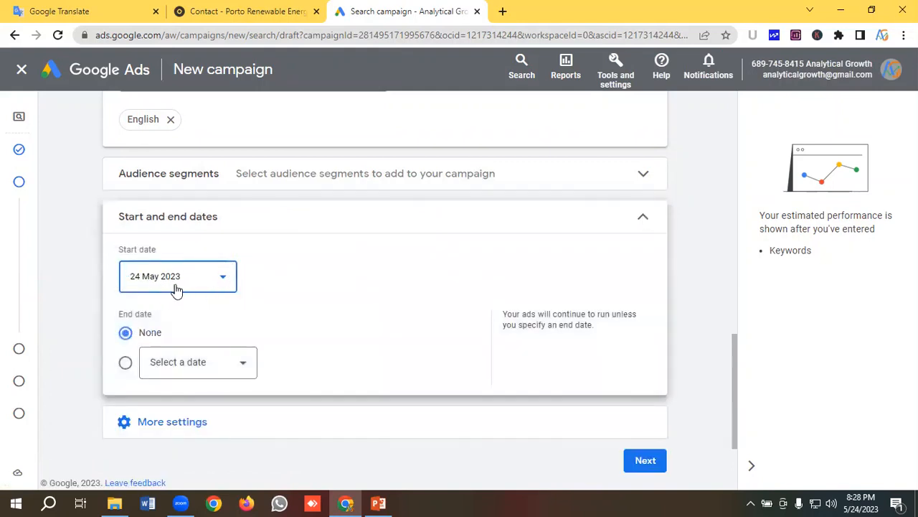
{"action": "left_click", "coordinate": [180, 369]}
{"action": "left_click", "coordinate": [179, 369]}
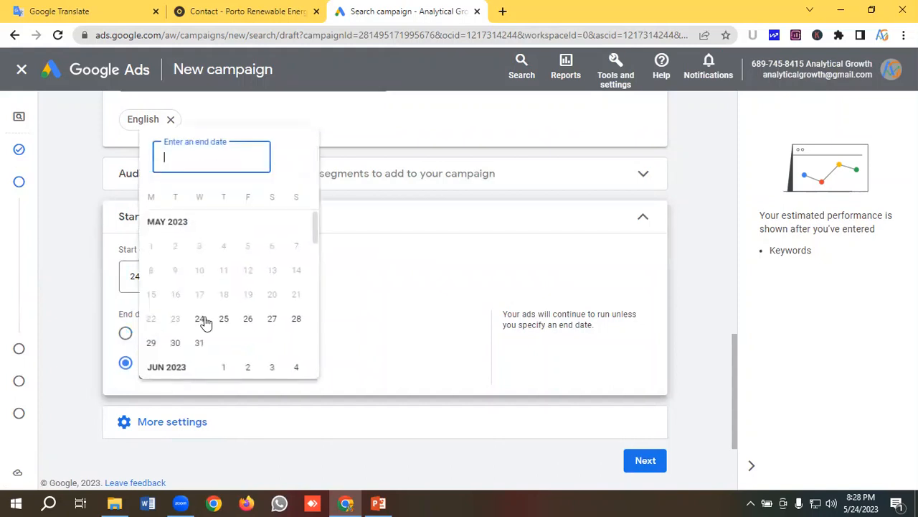
{"action": "scroll", "coordinate": [207, 293], "scroll_direction": "down", "scroll_amount": 3}
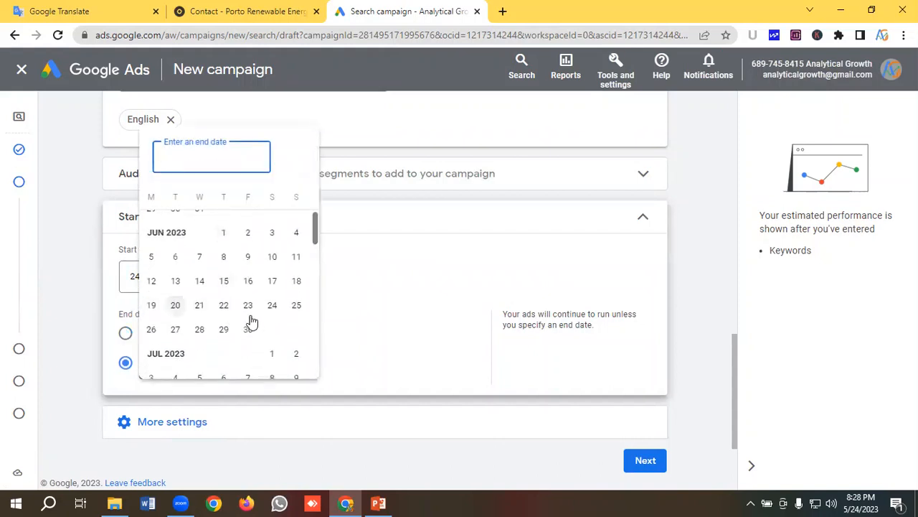
{"action": "left_click", "coordinate": [272, 308]}
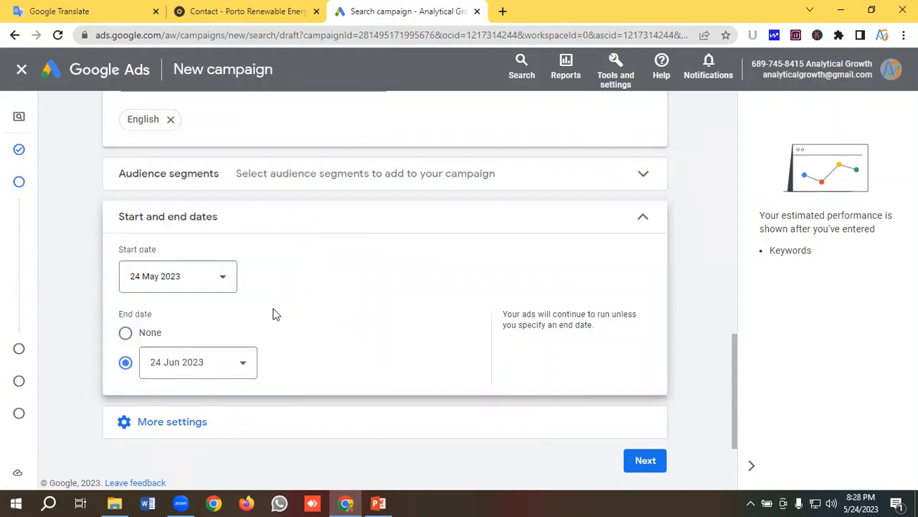
- Limit the campaign's ad schedule to Mondays - Fridays instead of all days
{"action": "scroll", "coordinate": [265, 314], "scroll_direction": "down", "scroll_amount": 1}
{"action": "left_click", "coordinate": [176, 361]}
{"action": "scroll", "coordinate": [183, 348], "scroll_direction": "down", "scroll_amount": 1}
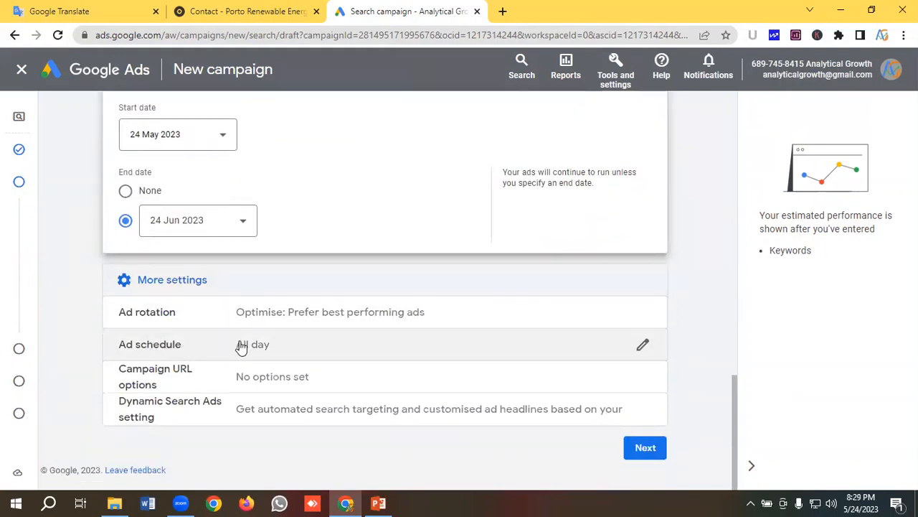
{"action": "left_click", "coordinate": [241, 347]}
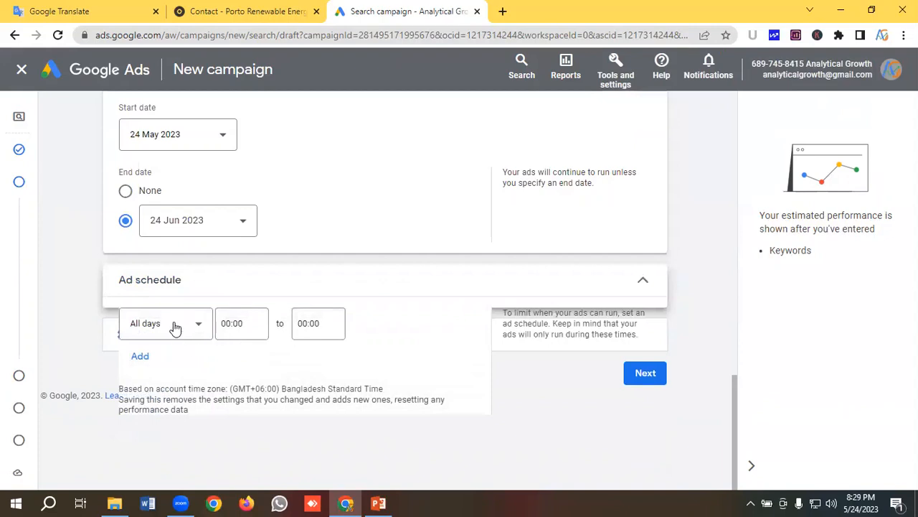
{"action": "left_click", "coordinate": [176, 326]}
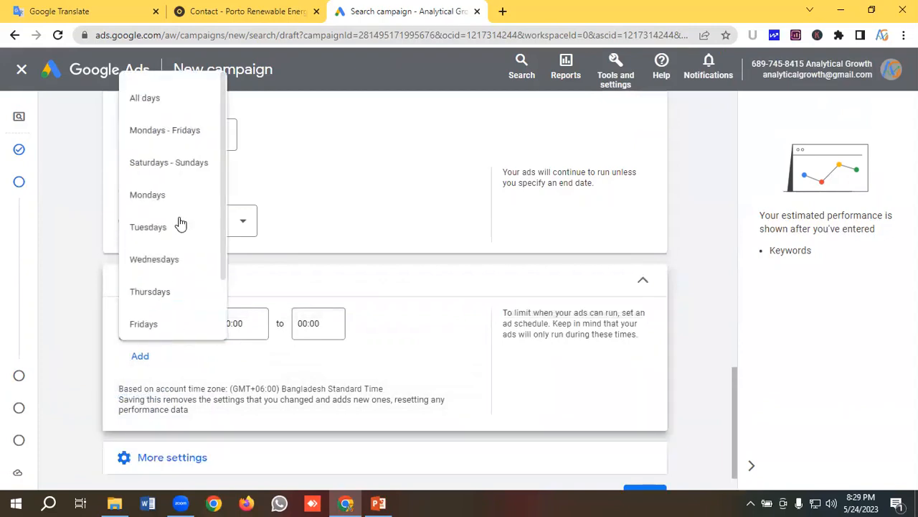
{"action": "left_click", "coordinate": [164, 133]}
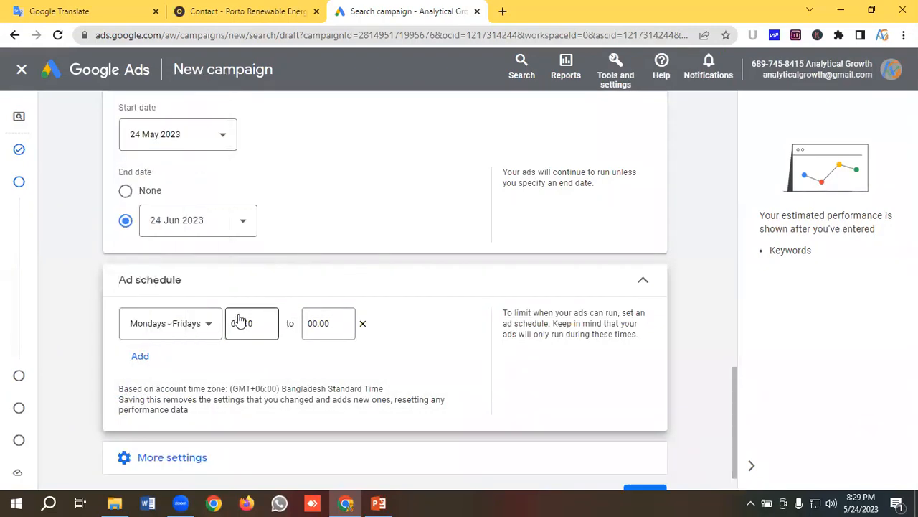
- Set the ad schedule hours for Mondays - Fridays from 09:00 to 18:00
{"action": "left_click", "coordinate": [239, 321]}
{"action": "scroll", "coordinate": [258, 255], "scroll_direction": "down", "scroll_amount": 7}
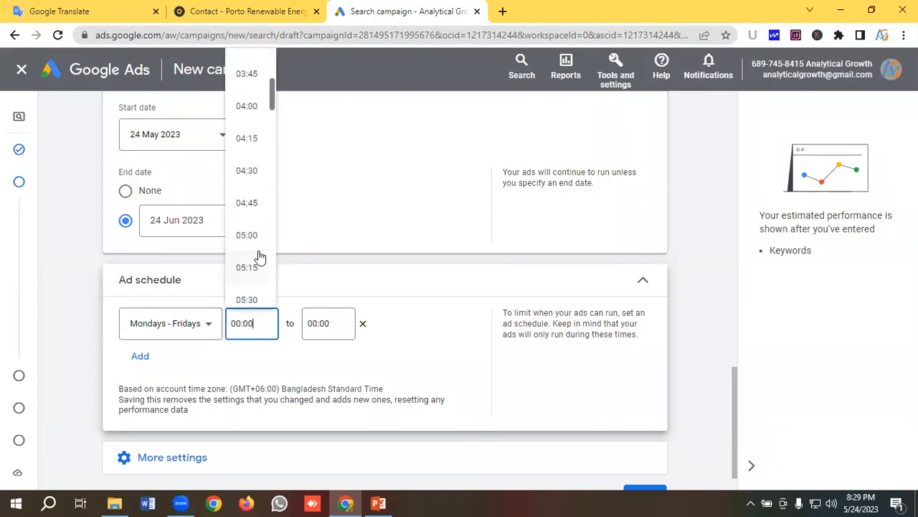
{"action": "scroll", "coordinate": [259, 257], "scroll_direction": "down", "scroll_amount": 6}
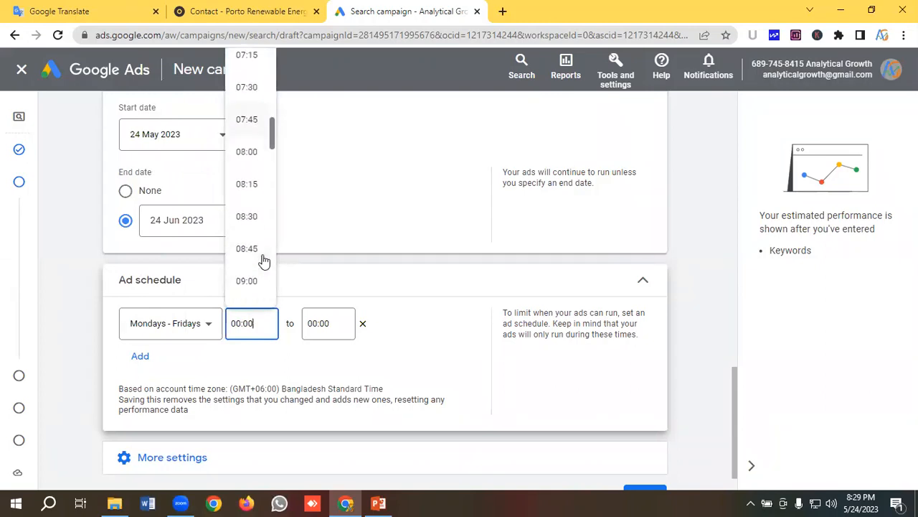
{"action": "scroll", "coordinate": [264, 260], "scroll_direction": "down", "scroll_amount": 1}
{"action": "left_click", "coordinate": [248, 218]}
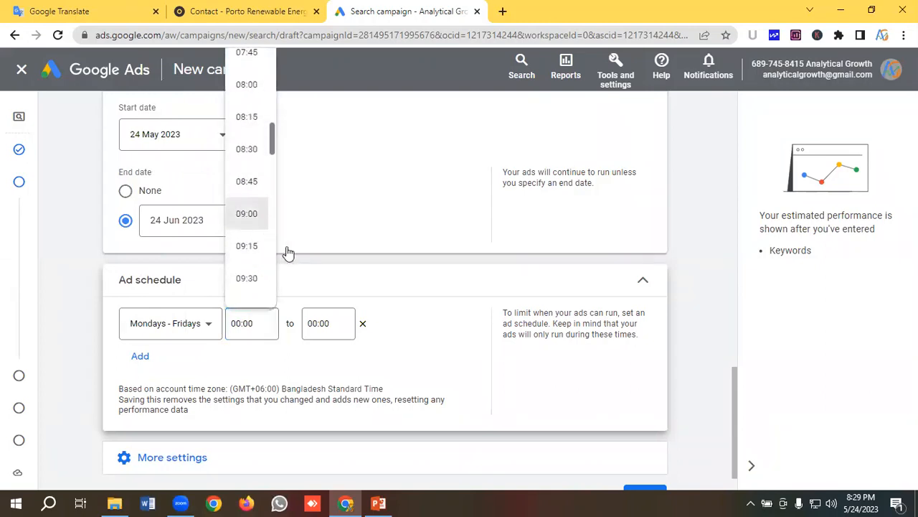
{"action": "left_click", "coordinate": [316, 327]}
{"action": "scroll", "coordinate": [343, 227], "scroll_direction": "down", "scroll_amount": 20}
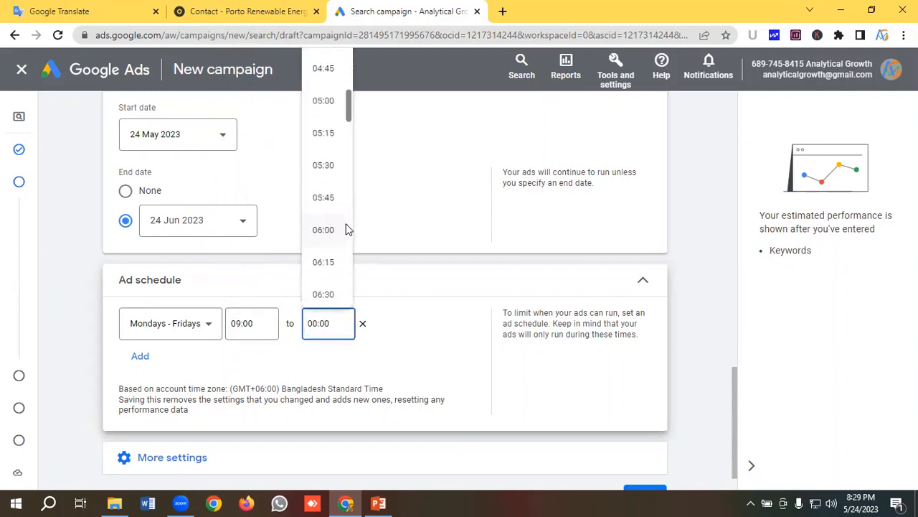
{"action": "scroll", "coordinate": [346, 228], "scroll_direction": "down", "scroll_amount": 10}
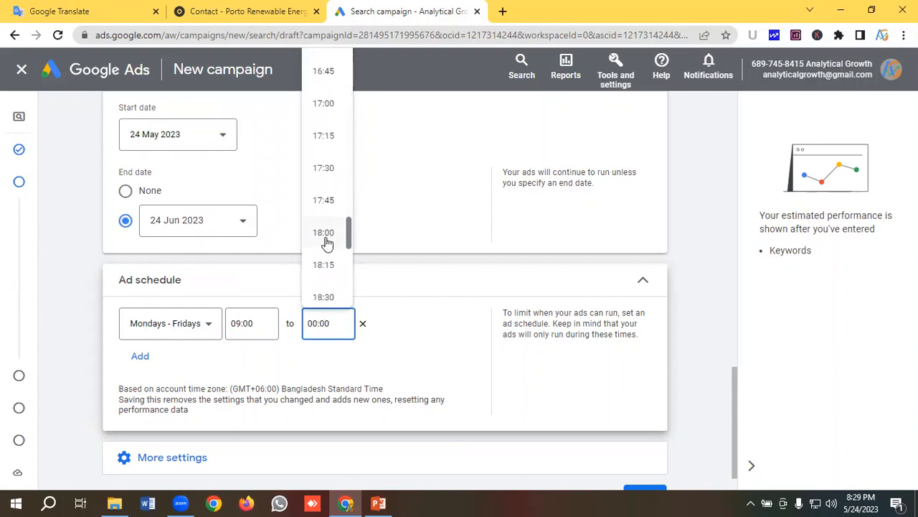
{"action": "left_click", "coordinate": [324, 237]}
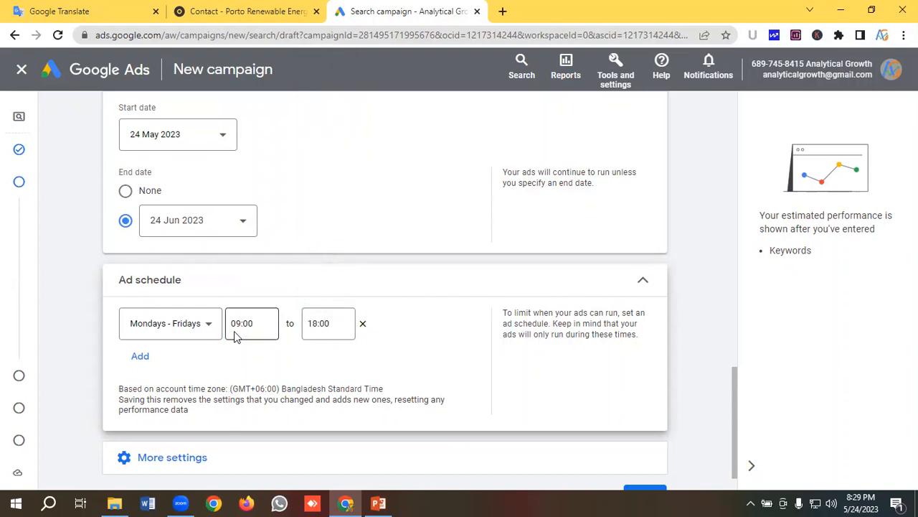
- Review the remaining additional settings, leave them at their defaults, and continue to the Keywords and ads stage
{"action": "scroll", "coordinate": [240, 330], "scroll_direction": "down", "scroll_amount": 1}
{"action": "left_click", "coordinate": [172, 418]}
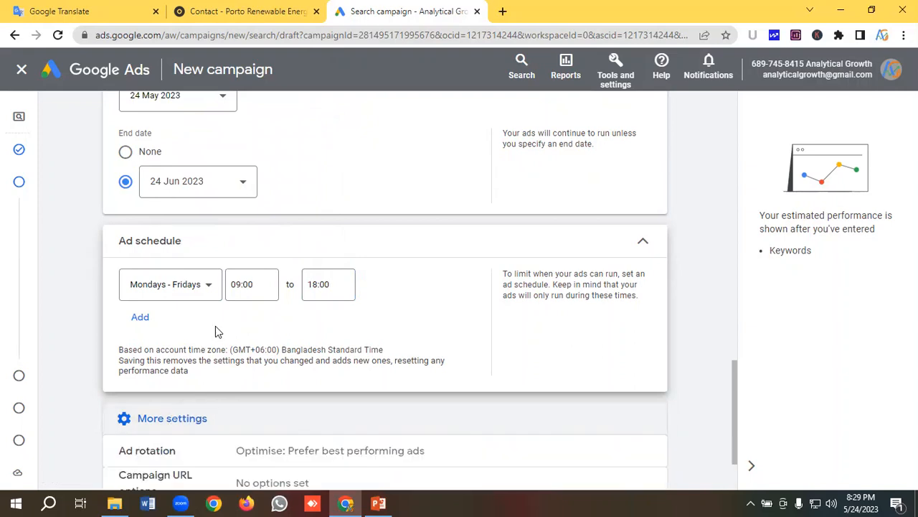
{"action": "scroll", "coordinate": [218, 330], "scroll_direction": "down", "scroll_amount": 1}
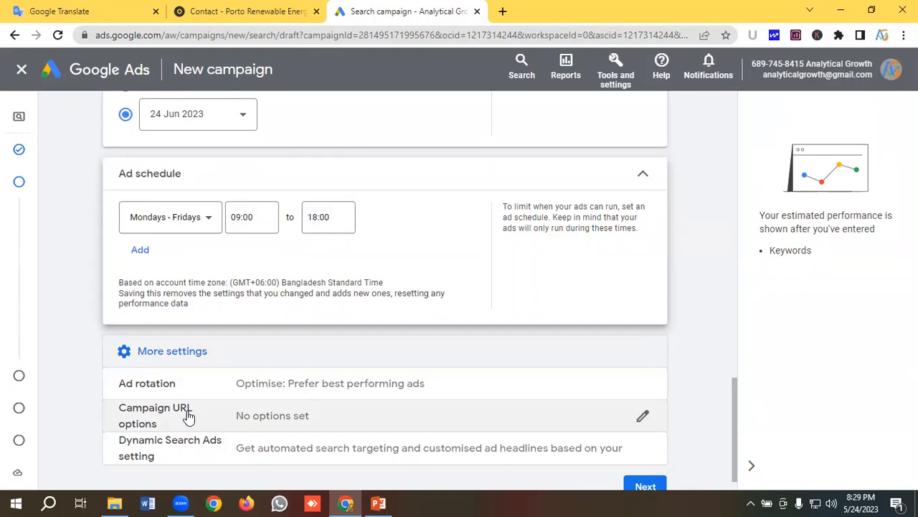
{"action": "scroll", "coordinate": [188, 416], "scroll_direction": "down", "scroll_amount": 1}
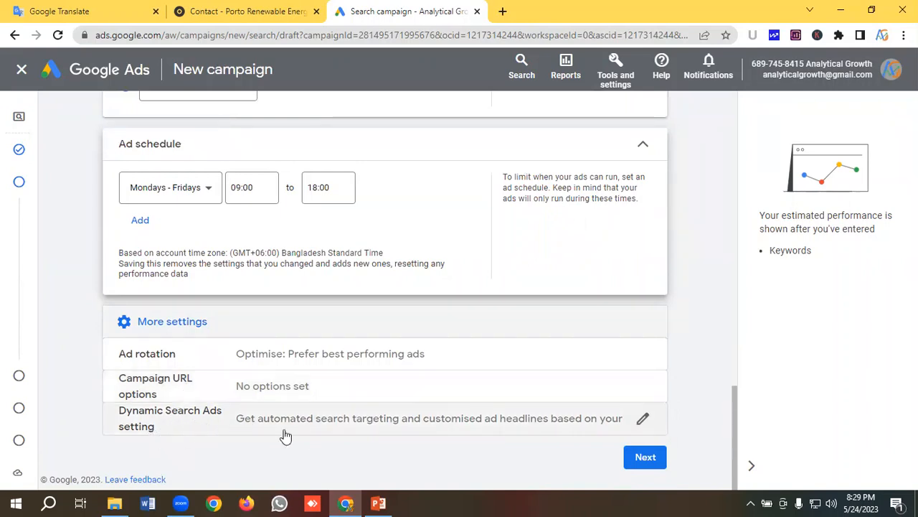
{"action": "left_click", "coordinate": [646, 459]}
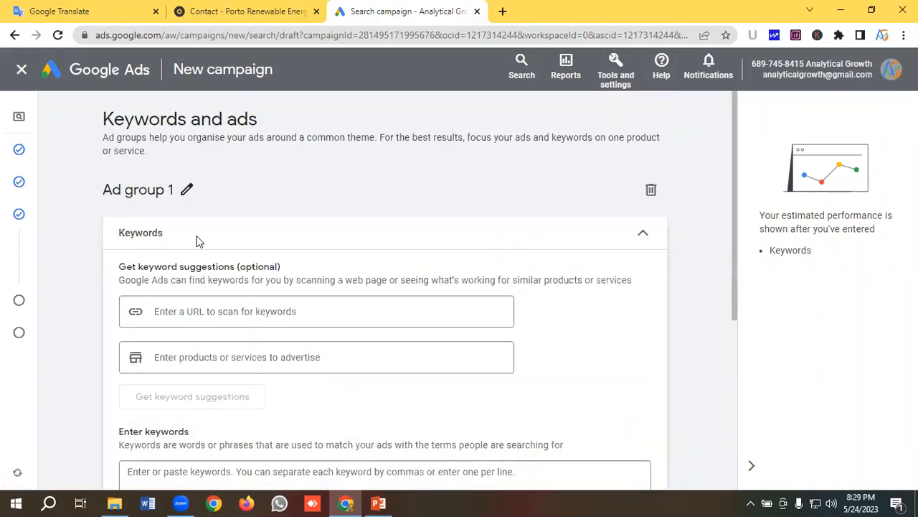
- Copy the ad group name "Residential Solar" from the notes in Google Translate and return to the Google Ads campaign draft
{"action": "left_click", "coordinate": [79, 11]}
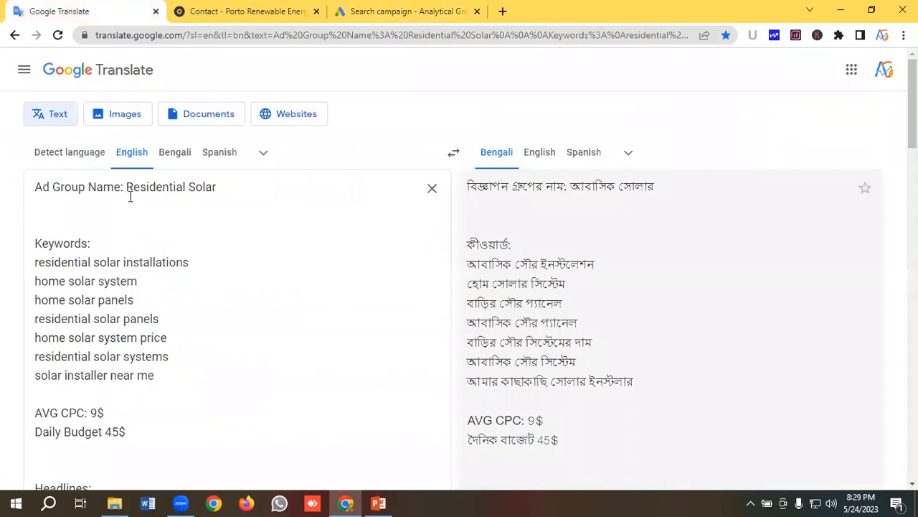
{"action": "left_click_drag", "start_coordinate": [127, 186], "coordinate": [224, 188]}
{"action": "right_click", "coordinate": [178, 188]}
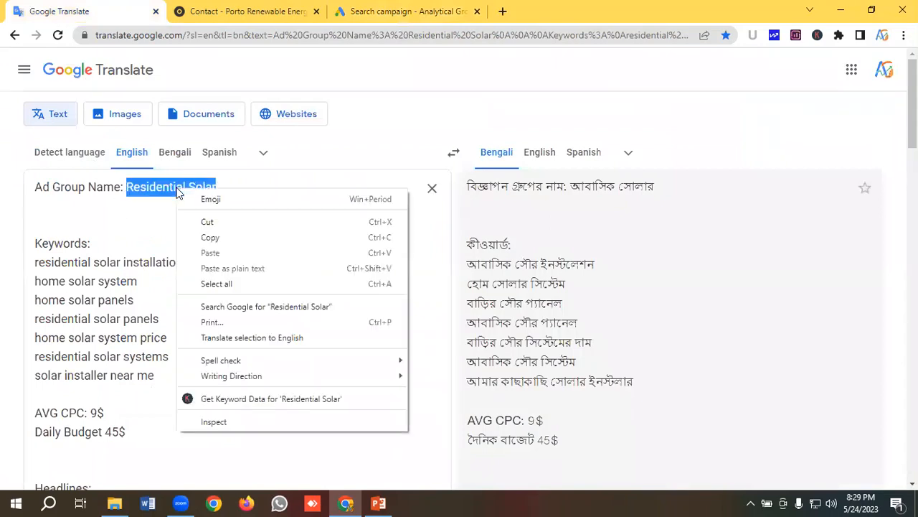
{"action": "left_click", "coordinate": [209, 239]}
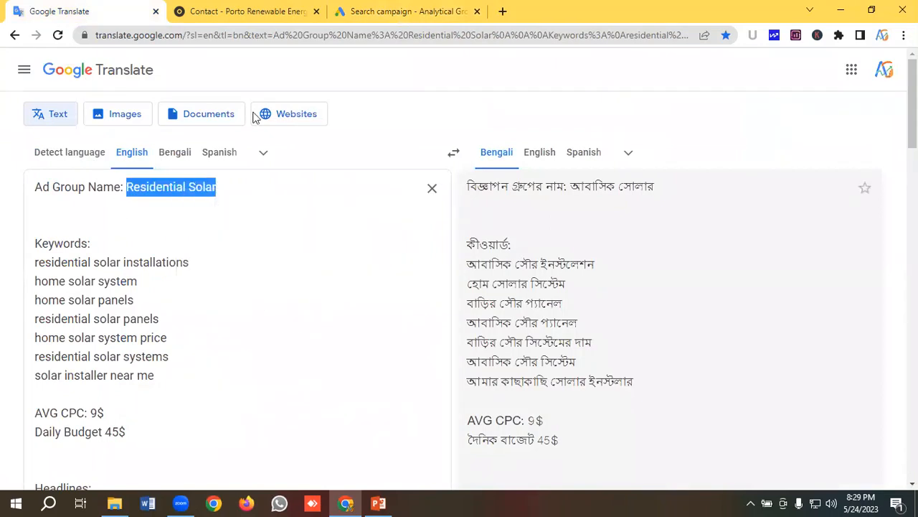
{"action": "left_click", "coordinate": [370, 15]}
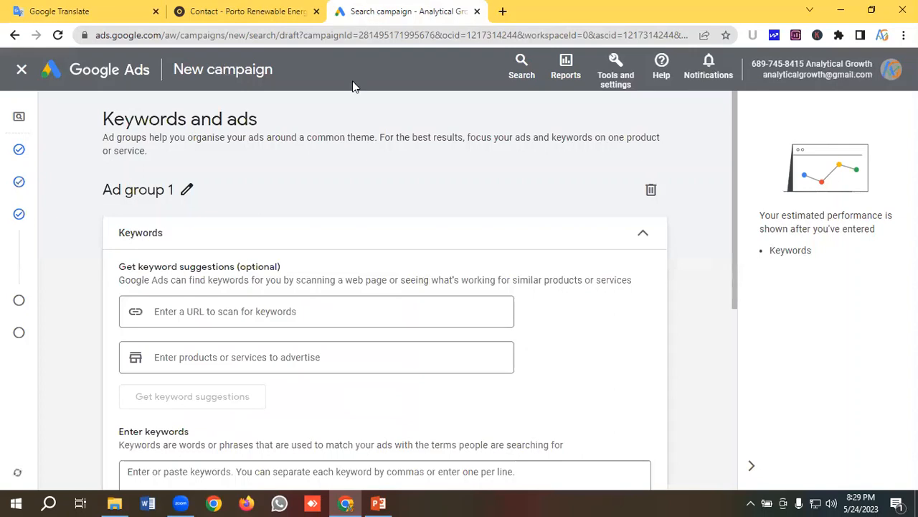
- Rename Ad group 1 as "Residential Solar Phrase", using the copied name plus the match type
{"action": "left_click", "coordinate": [187, 189]}
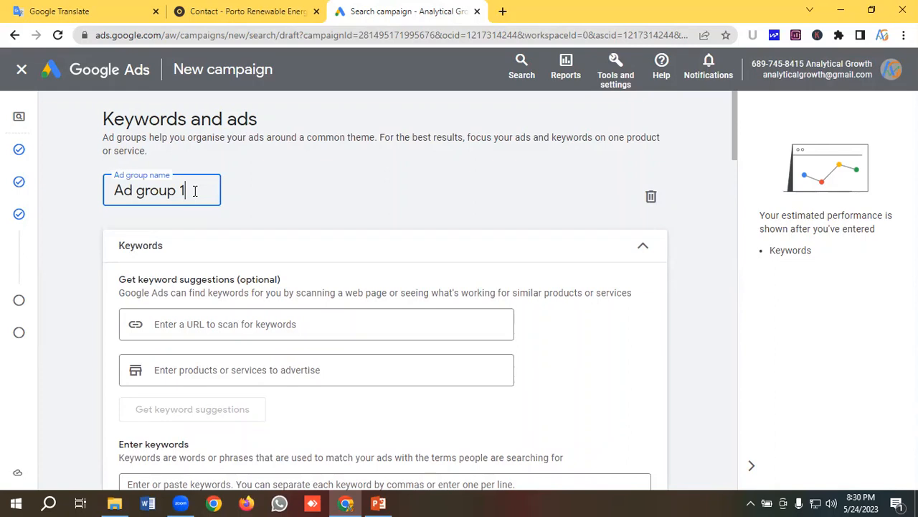
{"action": "key", "text": "ctrl+a"}
{"action": "key", "text": "ctrl+v"}
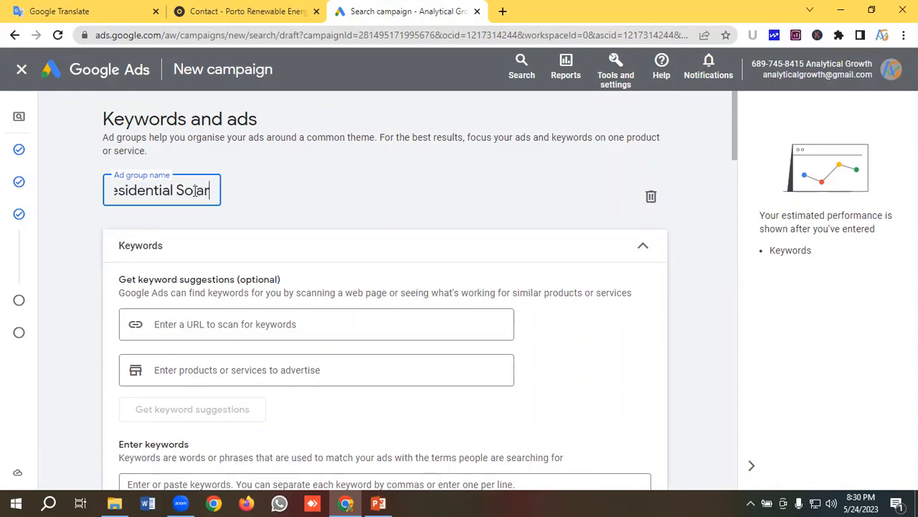
{"action": "type", "text": "Ph"}
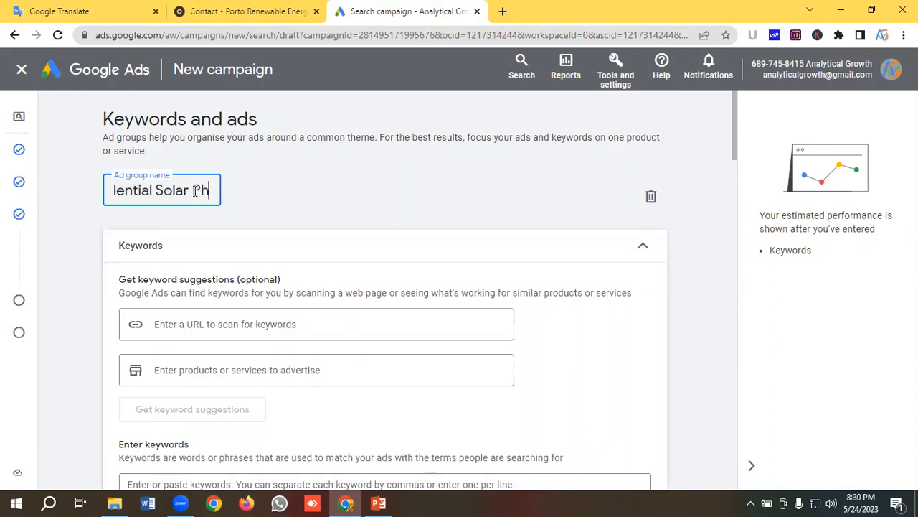
{"action": "type", "text": "rase"}
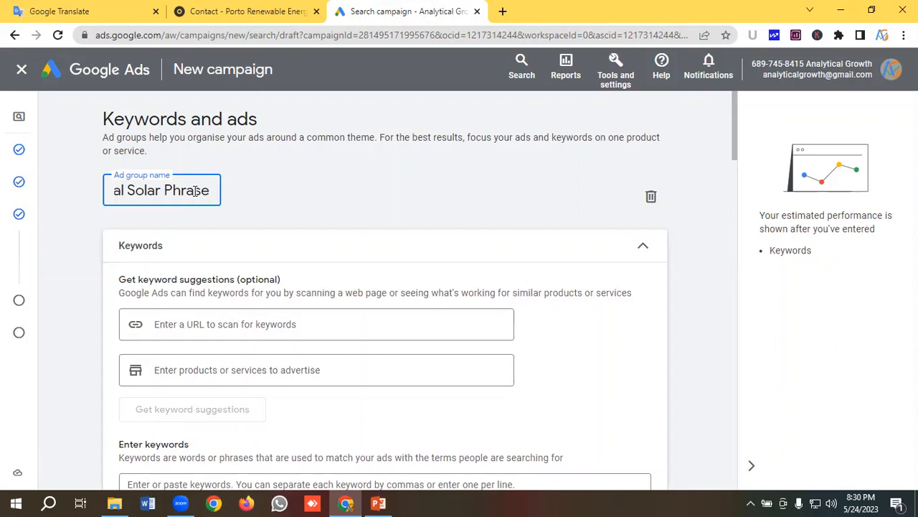
- Copy the seven residential solar keywords, from "residential solar installations" to "solar installer near me", from the notes in Google Translate
{"action": "scroll", "coordinate": [202, 277], "scroll_direction": "down", "scroll_amount": 3}
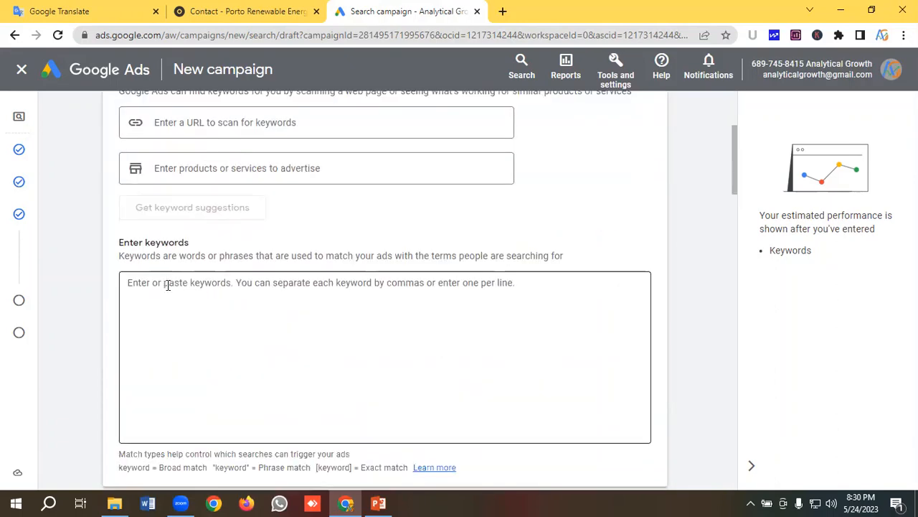
{"action": "left_click", "coordinate": [167, 284]}
{"action": "left_click", "coordinate": [25, 9]}
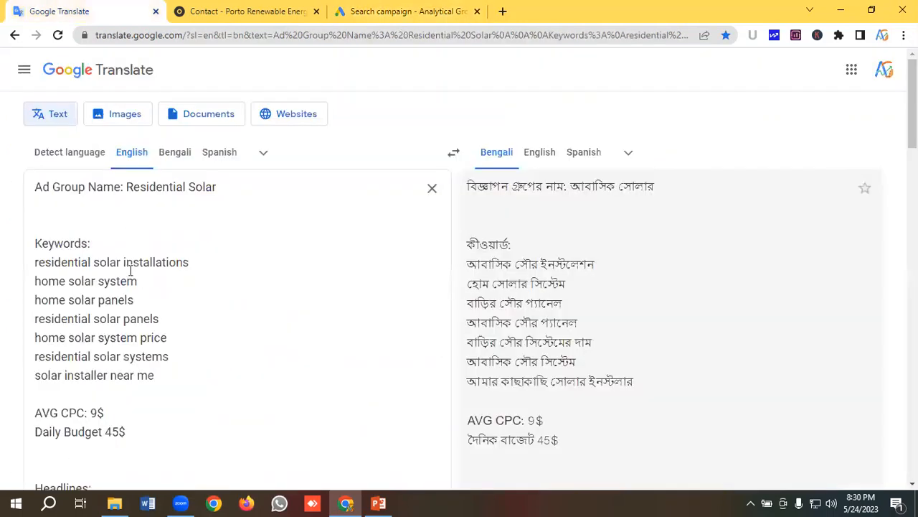
{"action": "left_click_drag", "start_coordinate": [154, 376], "coordinate": [26, 266]}
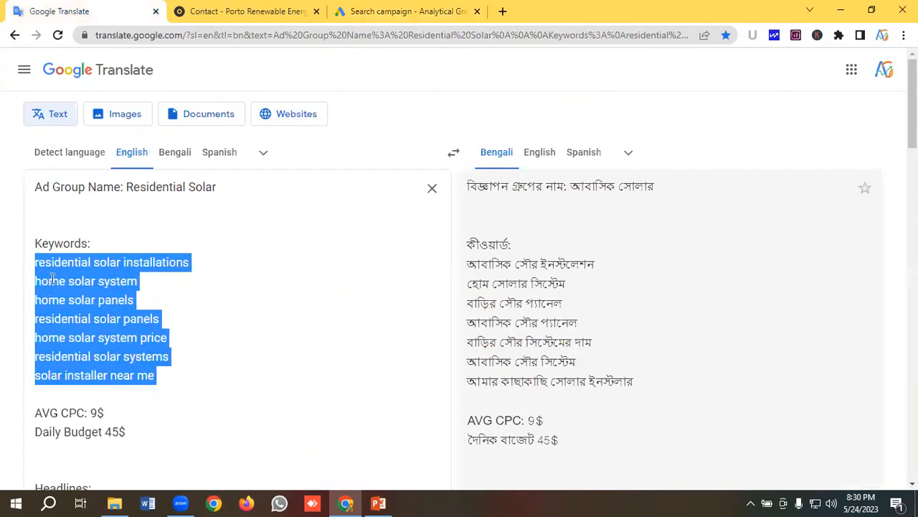
{"action": "right_click", "coordinate": [68, 294]}
{"action": "left_click", "coordinate": [96, 89]}
- Open the AdWords Wrapper site, adwordswrapper.com, in a new browser tab
{"action": "left_click", "coordinate": [502, 11]}
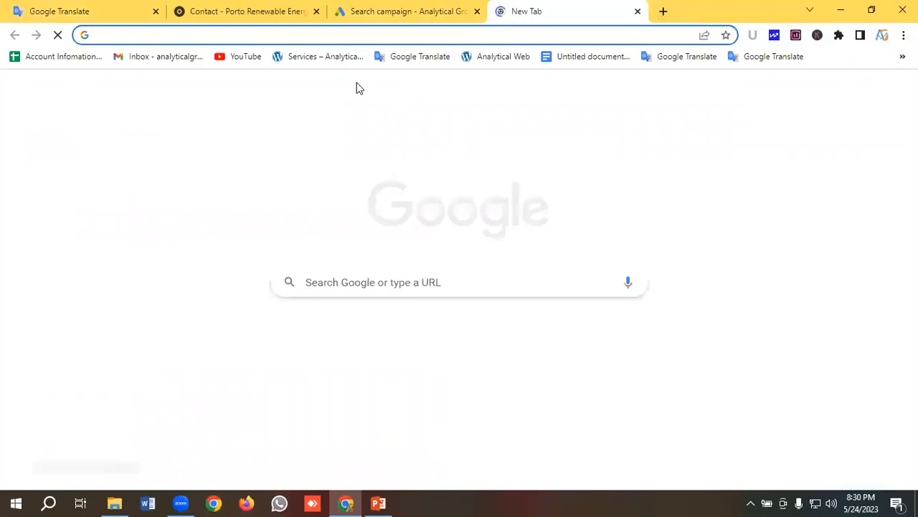
{"action": "type", "text": "ad"}
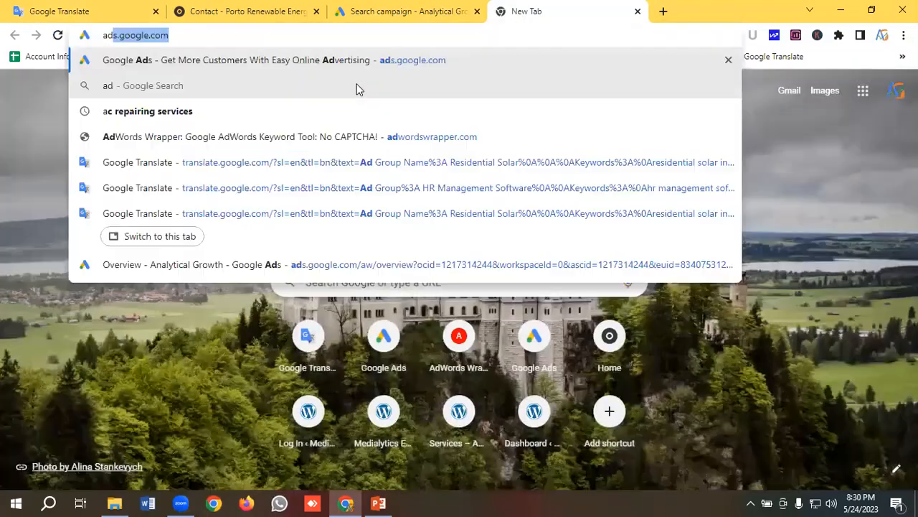
{"action": "type", "text": "w"}
{"action": "key", "text": "Return"}
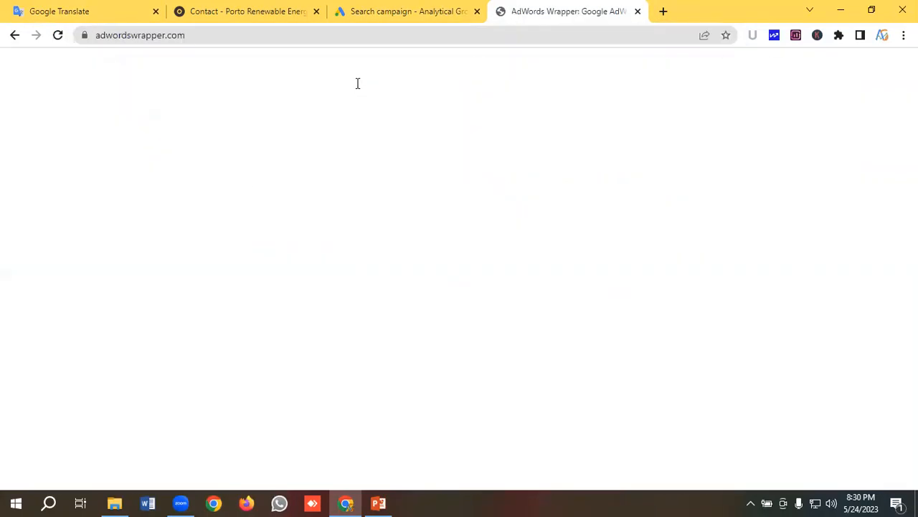
- Paste the copied residential solar keywords into the keyword wrapper's input box and wrap them into match-type lists
{"action": "scroll", "coordinate": [314, 211], "scroll_direction": "down", "scroll_amount": 3}
{"action": "scroll", "coordinate": [300, 208], "scroll_direction": "down", "scroll_amount": 15}
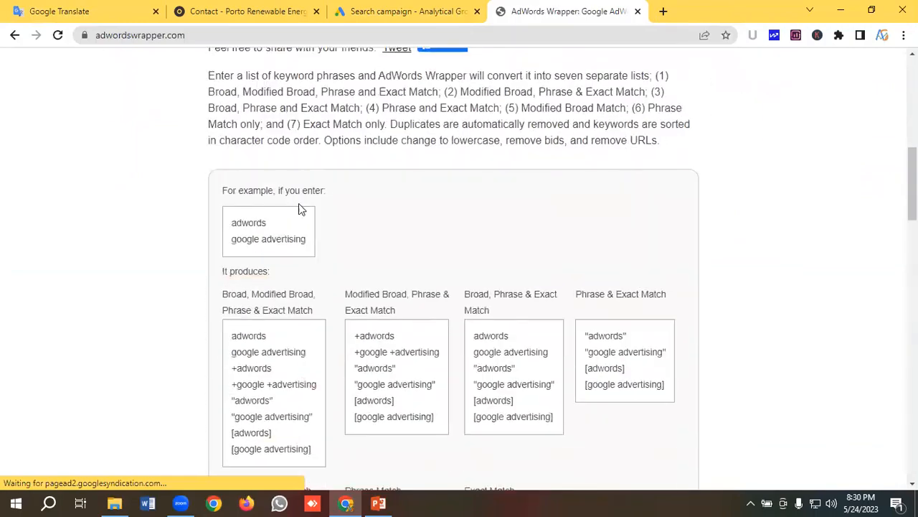
{"action": "scroll", "coordinate": [303, 207], "scroll_direction": "down", "scroll_amount": 6}
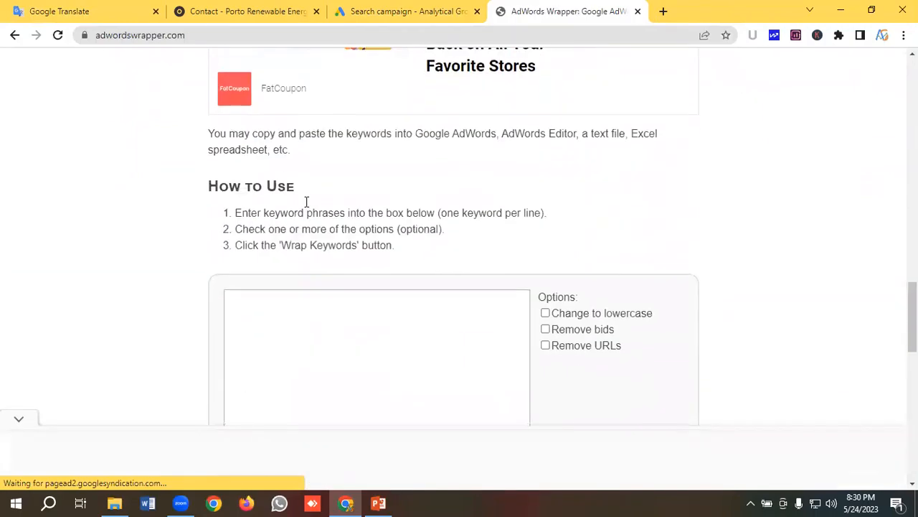
{"action": "left_click", "coordinate": [304, 135]}
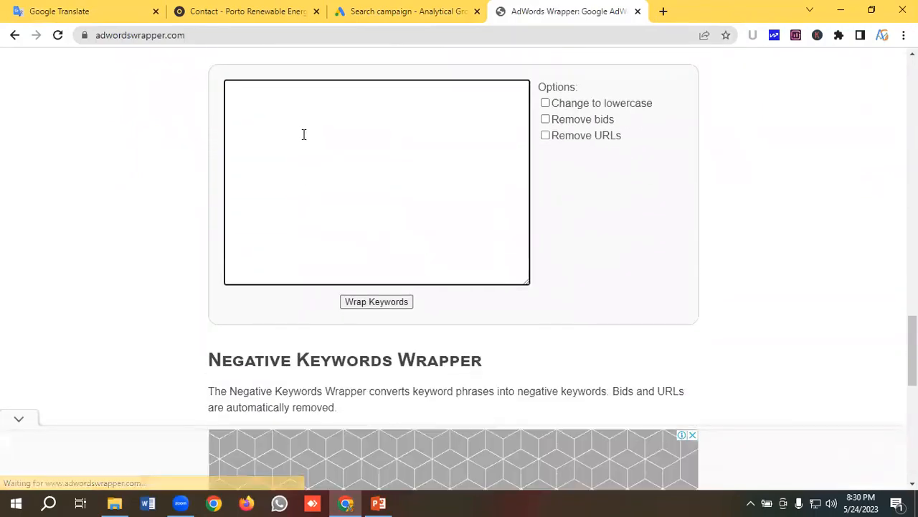
{"action": "key", "text": "ctrl+v"}
{"action": "left_click", "coordinate": [359, 304]}
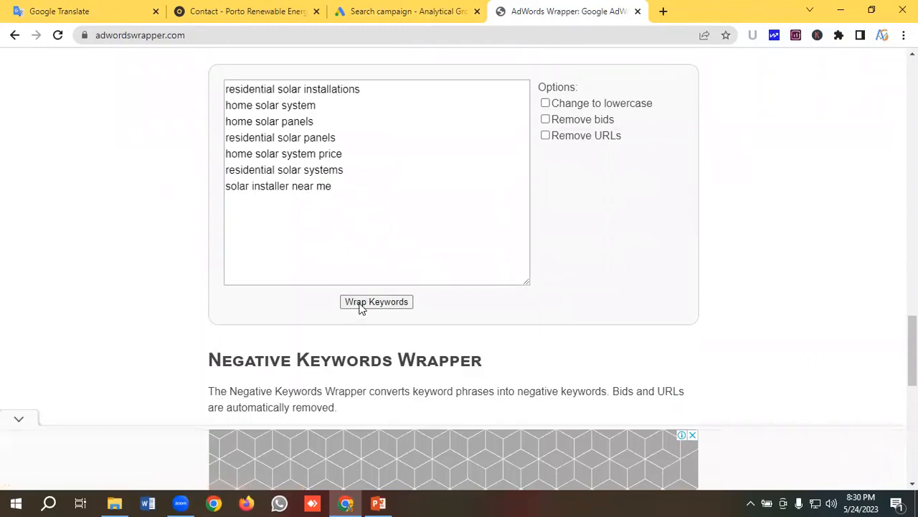
- Copy the complete "Phrase Match" keyword list from the wrapped results
{"action": "scroll", "coordinate": [395, 264], "scroll_direction": "down", "scroll_amount": 8}
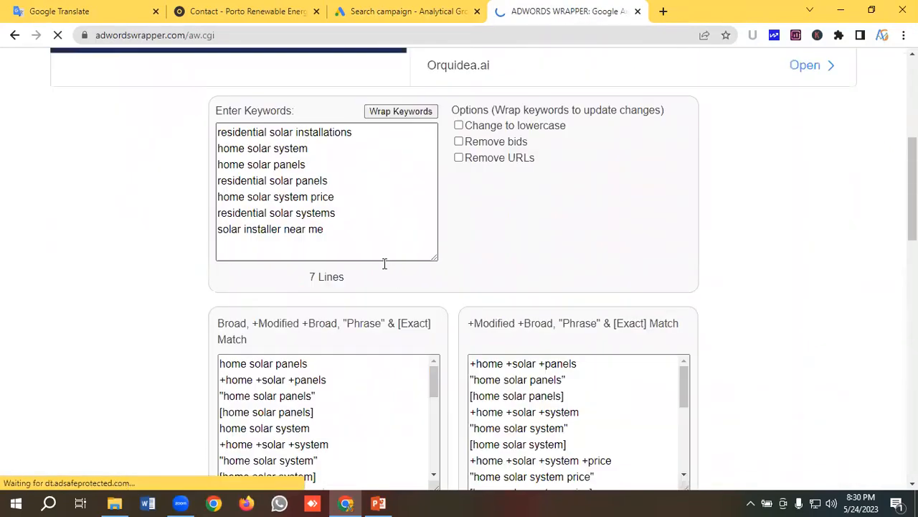
{"action": "scroll", "coordinate": [404, 261], "scroll_direction": "down", "scroll_amount": 3}
{"action": "scroll", "coordinate": [488, 263], "scroll_direction": "down", "scroll_amount": 2}
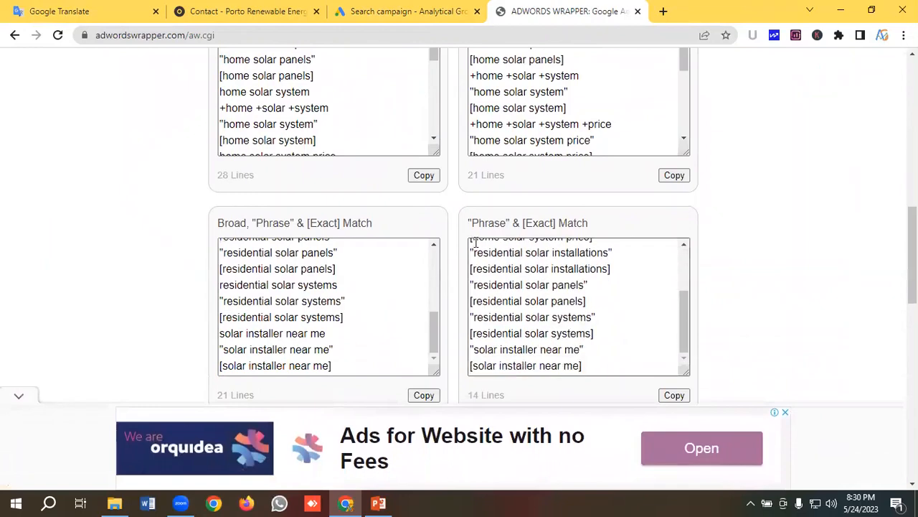
{"action": "scroll", "coordinate": [474, 244], "scroll_direction": "down", "scroll_amount": 5}
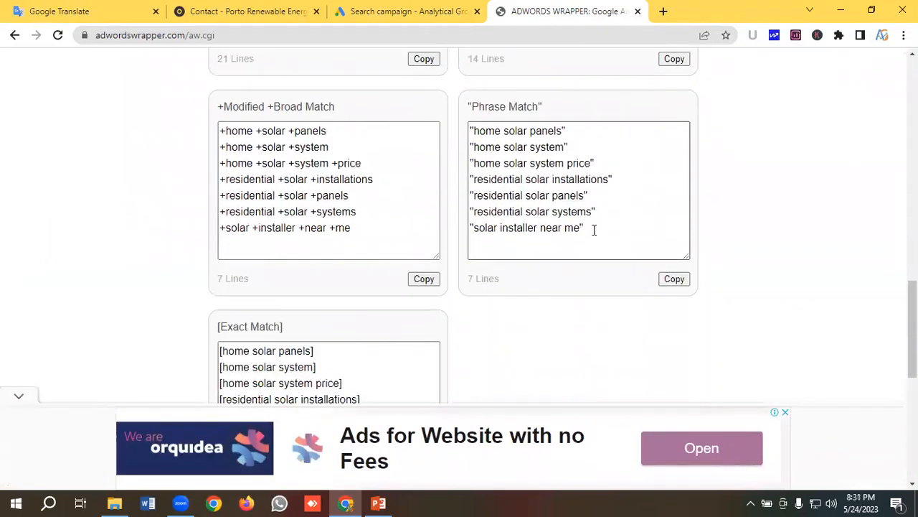
{"action": "left_click_drag", "start_coordinate": [594, 229], "coordinate": [470, 129]}
{"action": "right_click", "coordinate": [515, 163]}
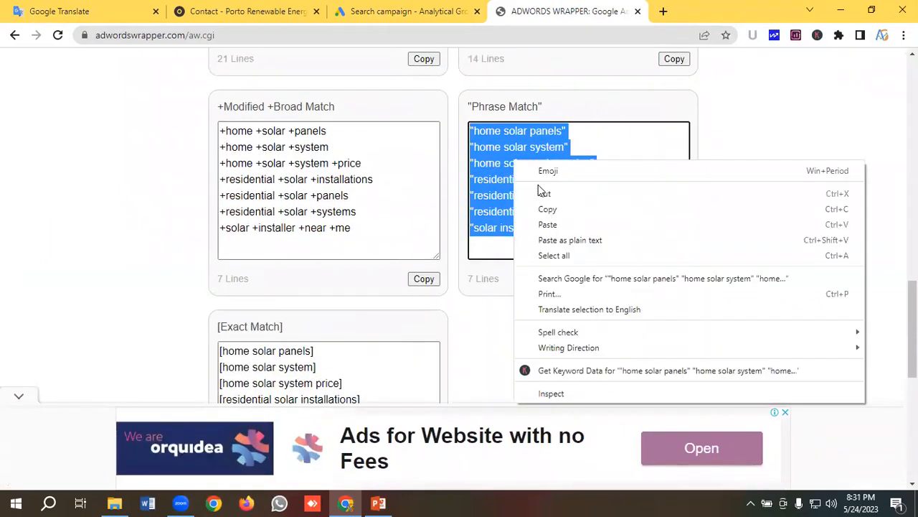
{"action": "left_click", "coordinate": [547, 209]}
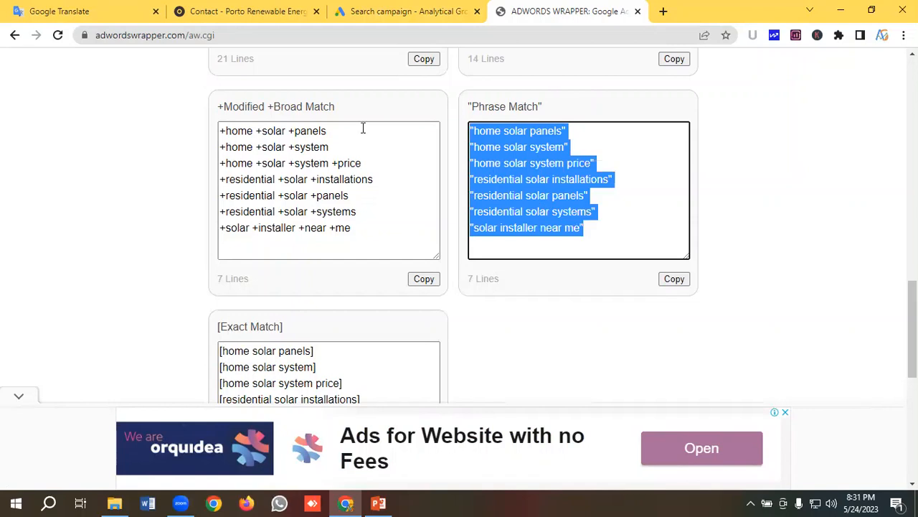
- Return to the Google Ads campaign draft and paste the phrase match keywords into the ad group's keyword box
{"action": "left_click", "coordinate": [379, 11]}
{"action": "left_click", "coordinate": [179, 283]}
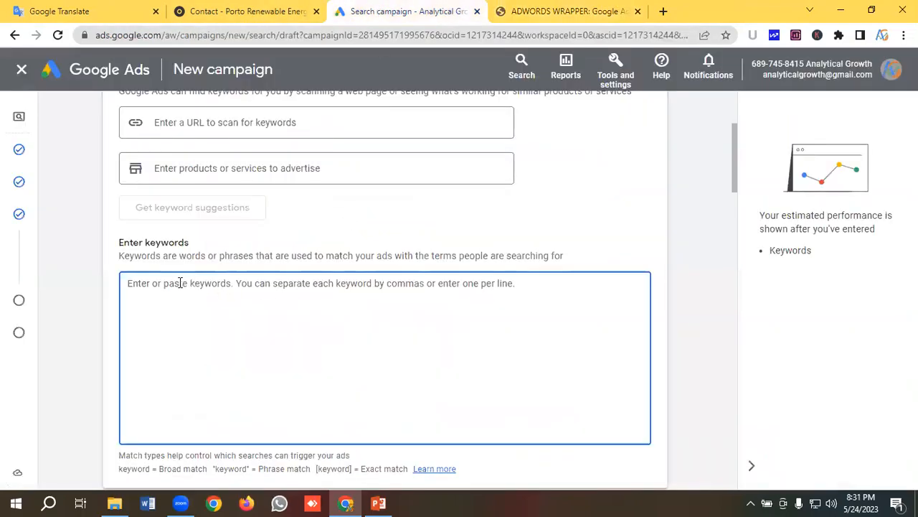
{"action": "key", "text": "ctrl+v"}
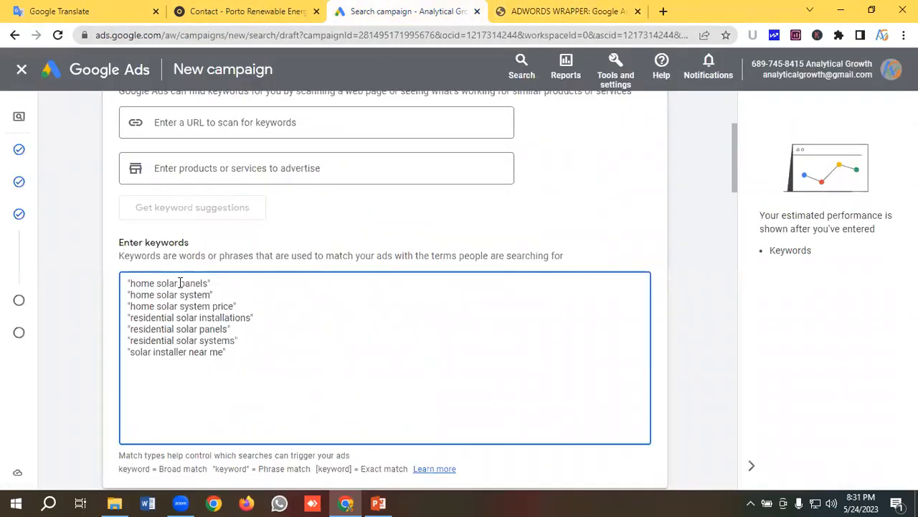
- Go to the ad's Final URL field, then open the Residential Solar Panels service details page on the Porto Renewable Energy website
{"action": "scroll", "coordinate": [163, 281], "scroll_direction": "down", "scroll_amount": 2}
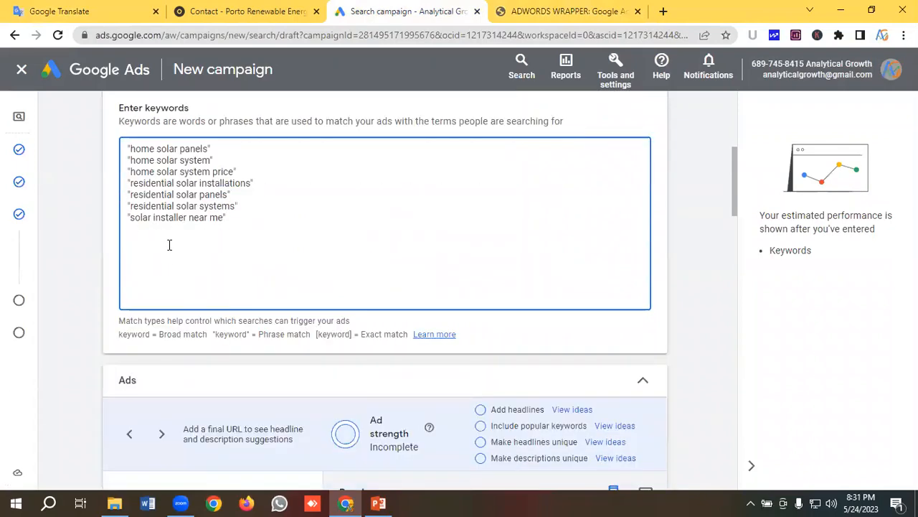
{"action": "scroll", "coordinate": [169, 245], "scroll_direction": "down", "scroll_amount": 3}
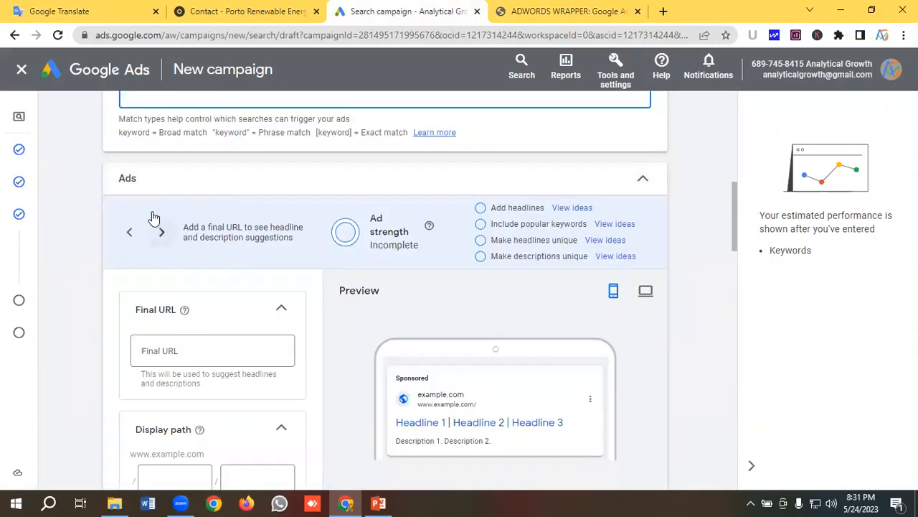
{"action": "scroll", "coordinate": [207, 267], "scroll_direction": "down", "scroll_amount": 1}
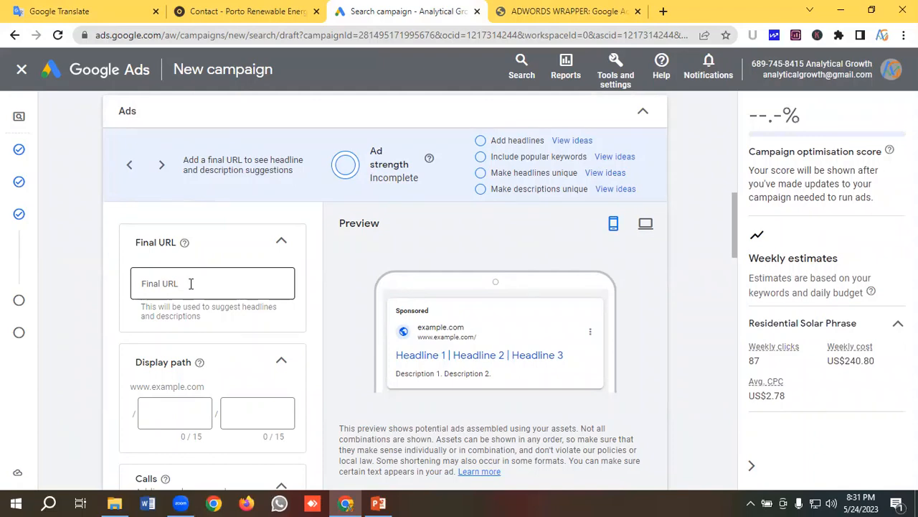
{"action": "left_click", "coordinate": [190, 283]}
{"action": "left_click", "coordinate": [244, 11]}
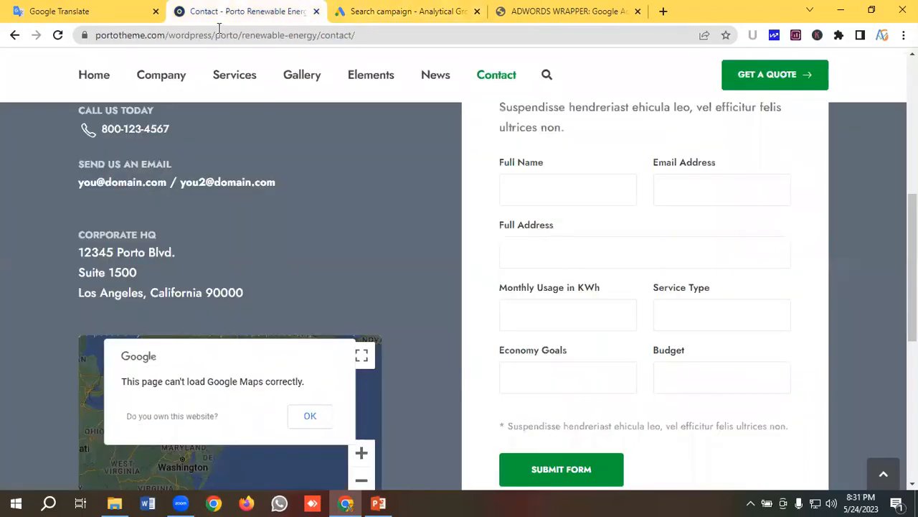
{"action": "scroll", "coordinate": [274, 291], "scroll_direction": "up", "scroll_amount": 4}
{"action": "left_click", "coordinate": [247, 82]}
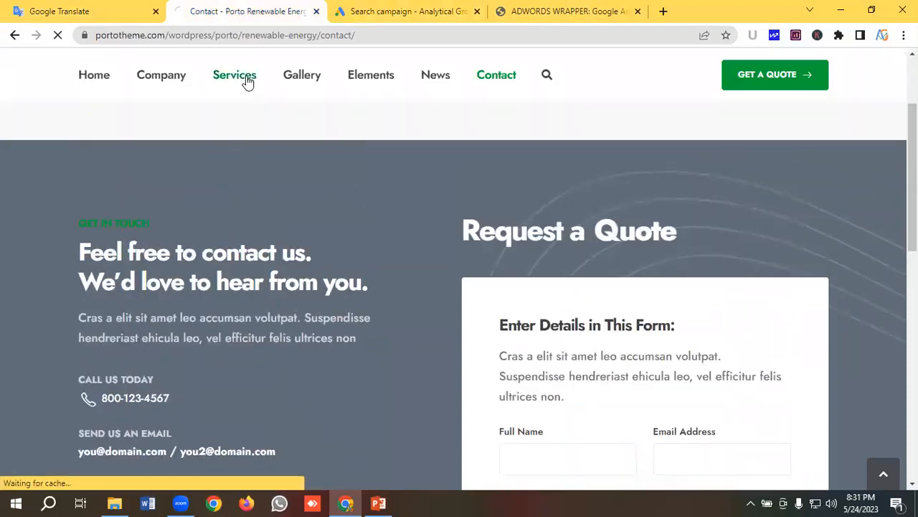
{"action": "scroll", "coordinate": [242, 294], "scroll_direction": "down", "scroll_amount": 4}
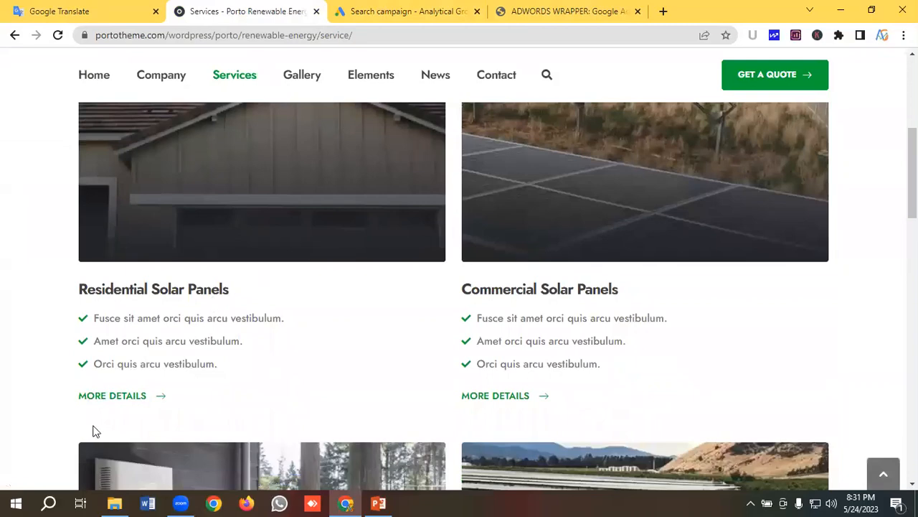
{"action": "left_click", "coordinate": [128, 399]}
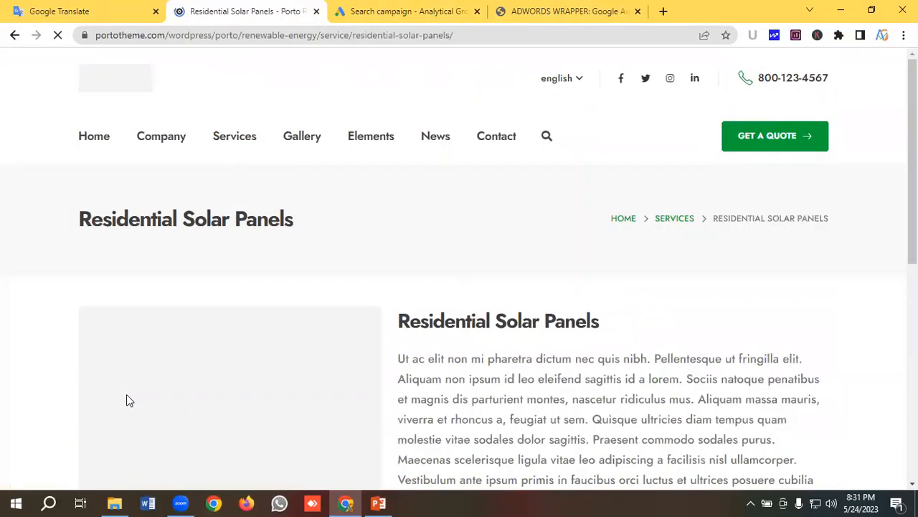
- Copy the web address of the Residential Solar Panels page
{"action": "left_click", "coordinate": [239, 38]}
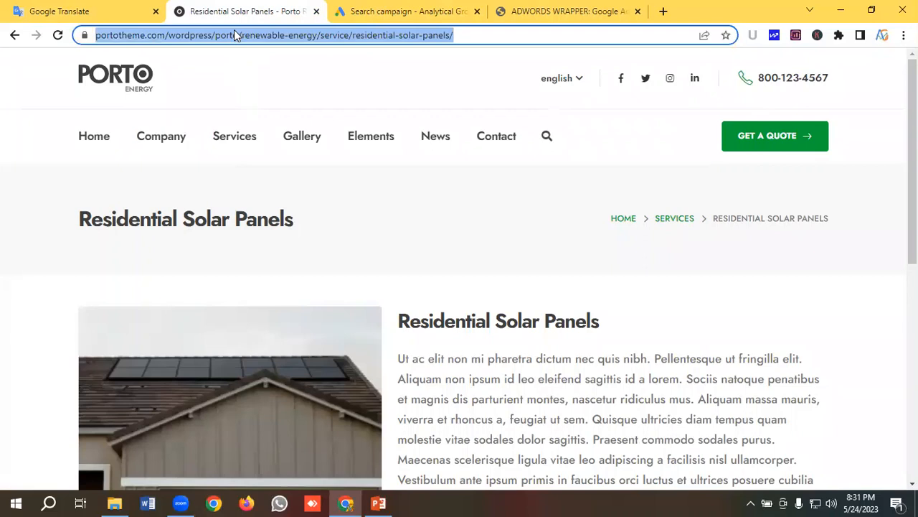
{"action": "right_click", "coordinate": [237, 36]}
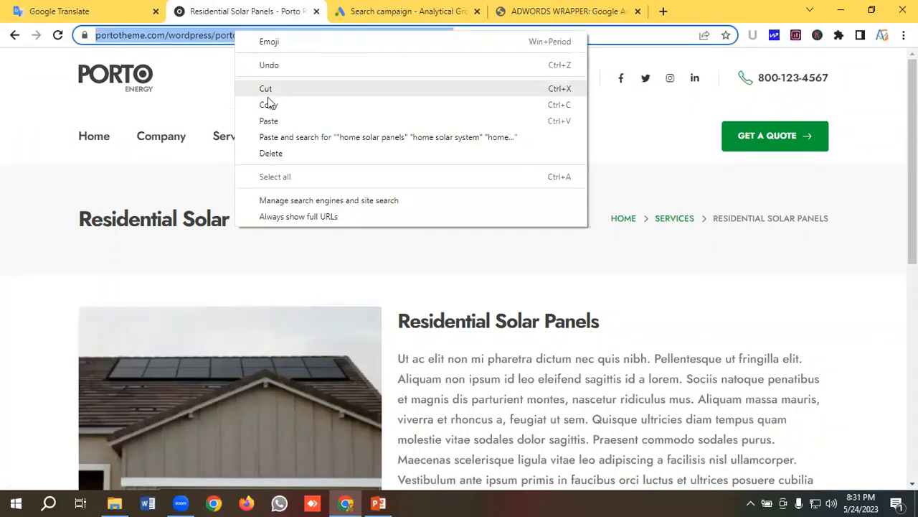
{"action": "left_click", "coordinate": [268, 105]}
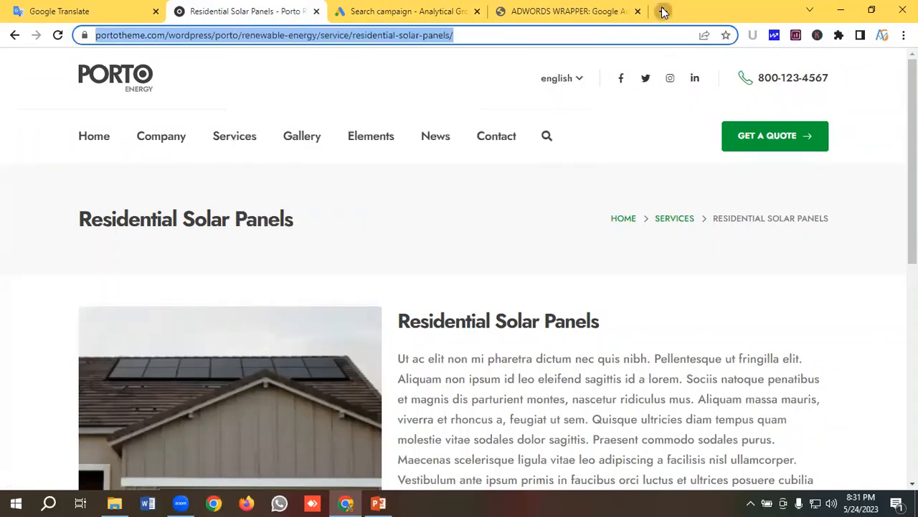
- Open Google's Campaign URL Builder in a new browser tab
{"action": "left_click", "coordinate": [662, 11]}
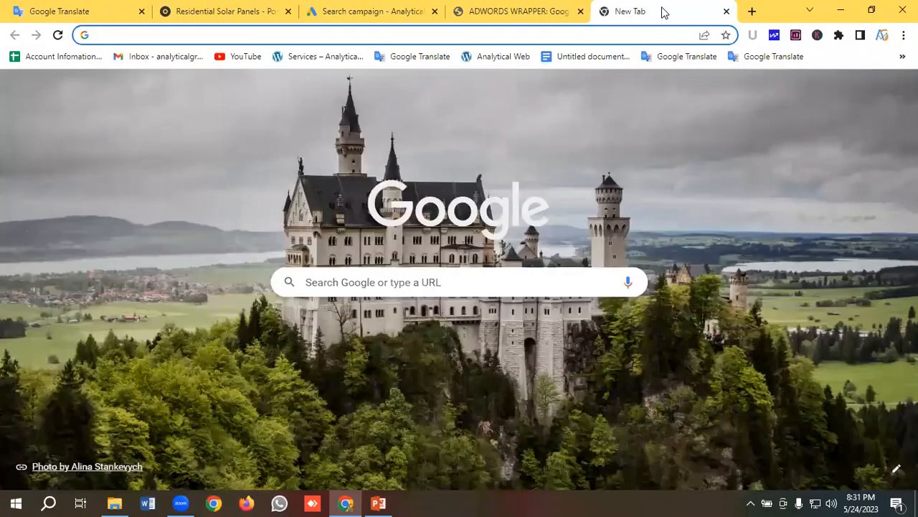
{"action": "type", "text": "Ca"}
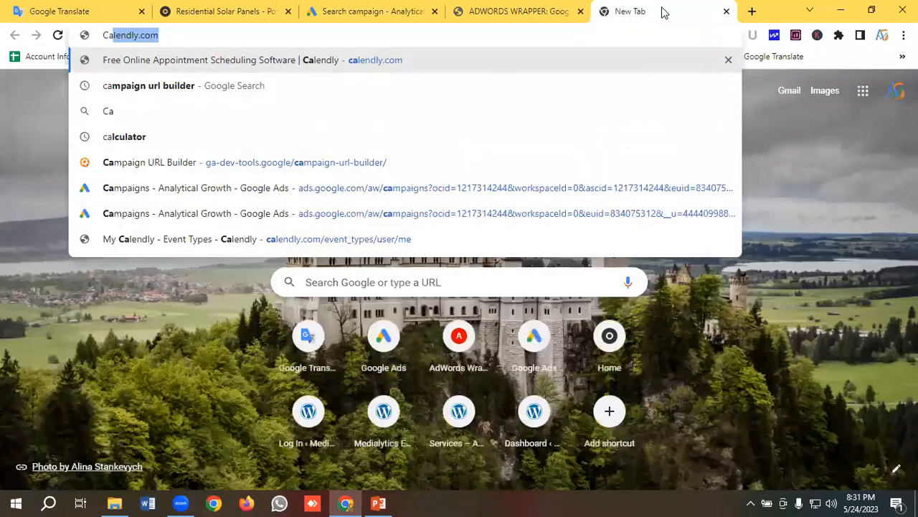
{"action": "type", "text": "m"}
{"action": "key", "text": "Return"}
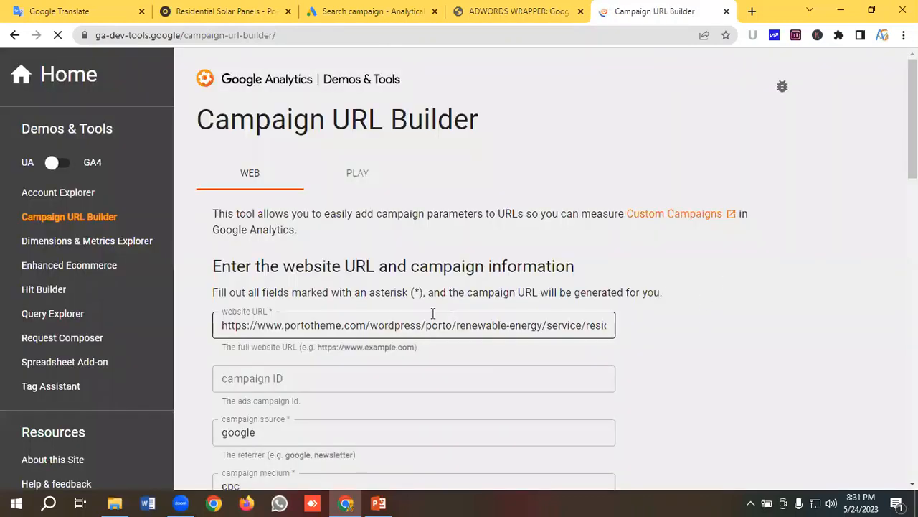
- Replace the website URL with the copied residential-solar-panels address and check the campaign source, medium and name fields
{"action": "left_click", "coordinate": [425, 322]}
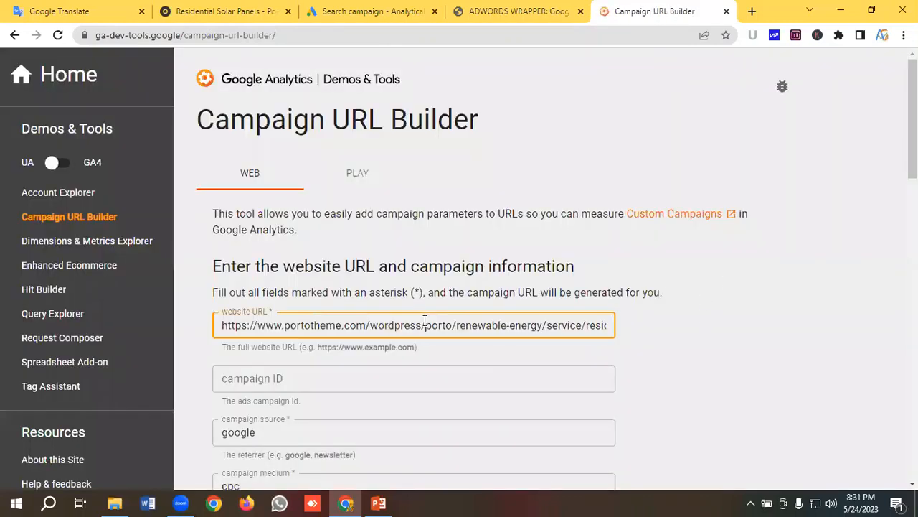
{"action": "key", "text": "ctrl+a"}
{"action": "key", "text": "ctrl+v"}
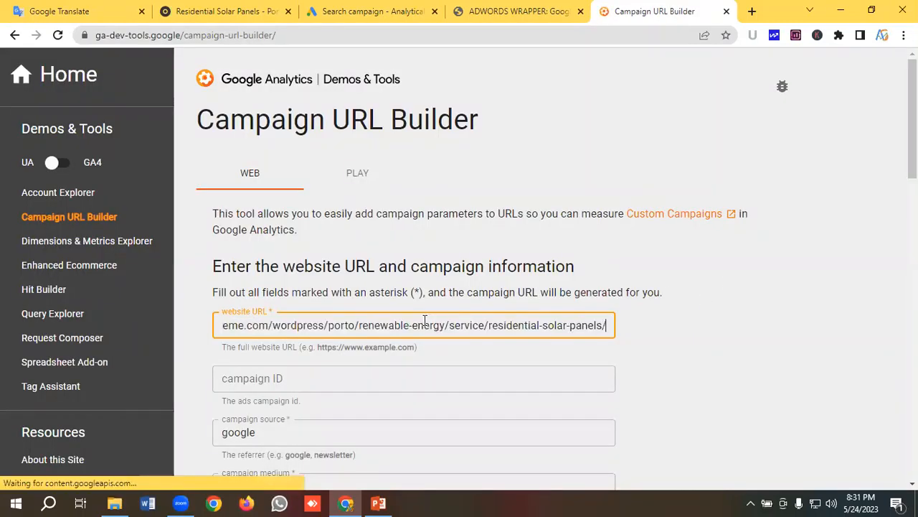
{"action": "scroll", "coordinate": [377, 308], "scroll_direction": "down", "scroll_amount": 2}
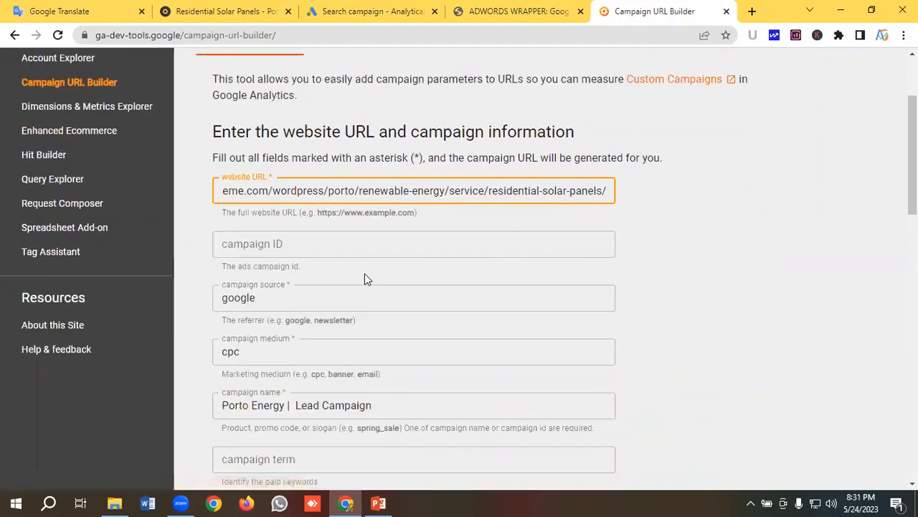
{"action": "scroll", "coordinate": [293, 252], "scroll_direction": "down", "scroll_amount": 1}
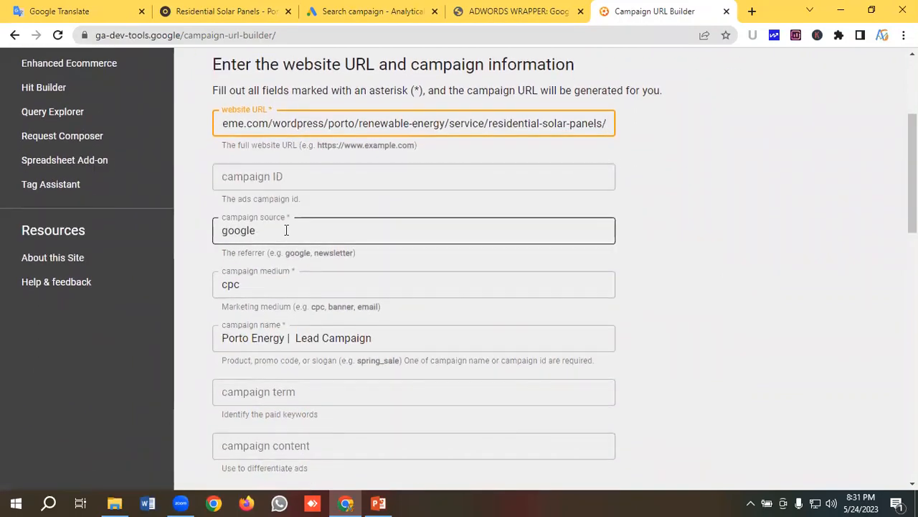
{"action": "scroll", "coordinate": [285, 229], "scroll_direction": "down", "scroll_amount": 1}
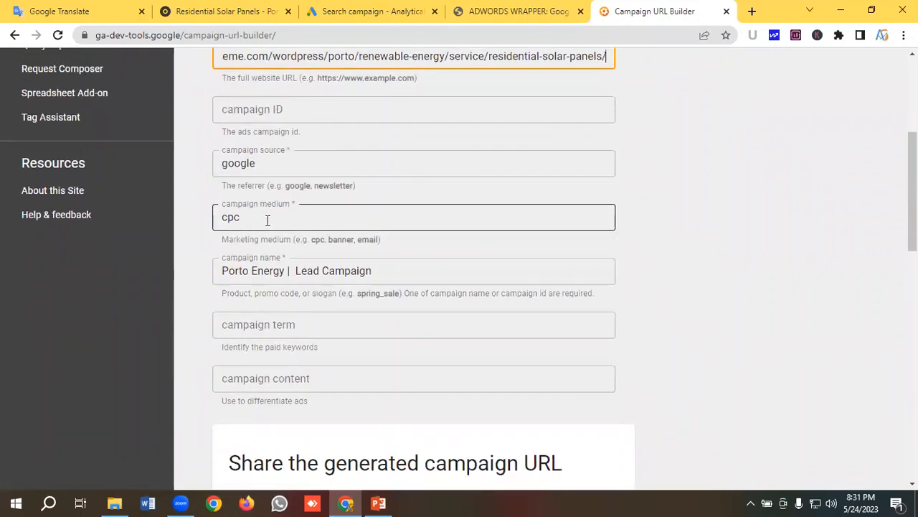
- Copy the generated campaign URL and paste it into the ad's Final URL field in the Google Ads campaign draft
{"action": "scroll", "coordinate": [269, 220], "scroll_direction": "down", "scroll_amount": 1}
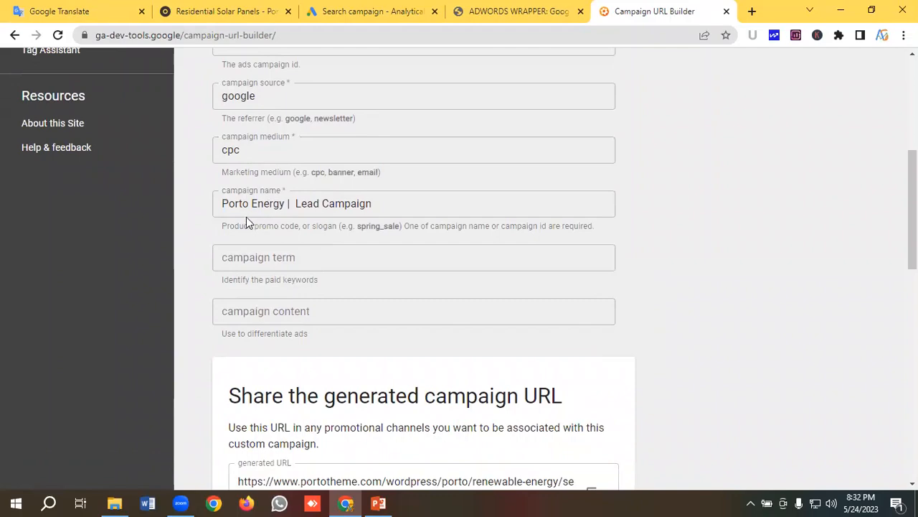
{"action": "scroll", "coordinate": [402, 207], "scroll_direction": "down", "scroll_amount": 3}
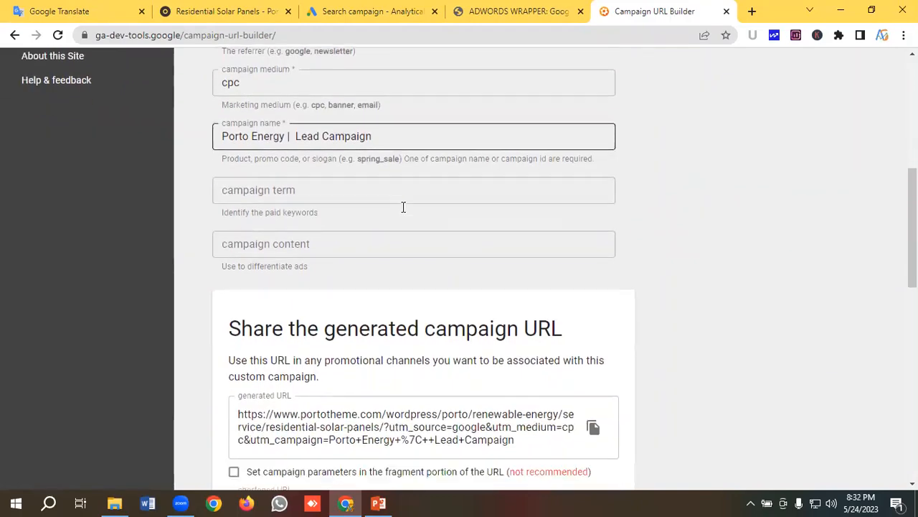
{"action": "scroll", "coordinate": [411, 206], "scroll_direction": "down", "scroll_amount": 2}
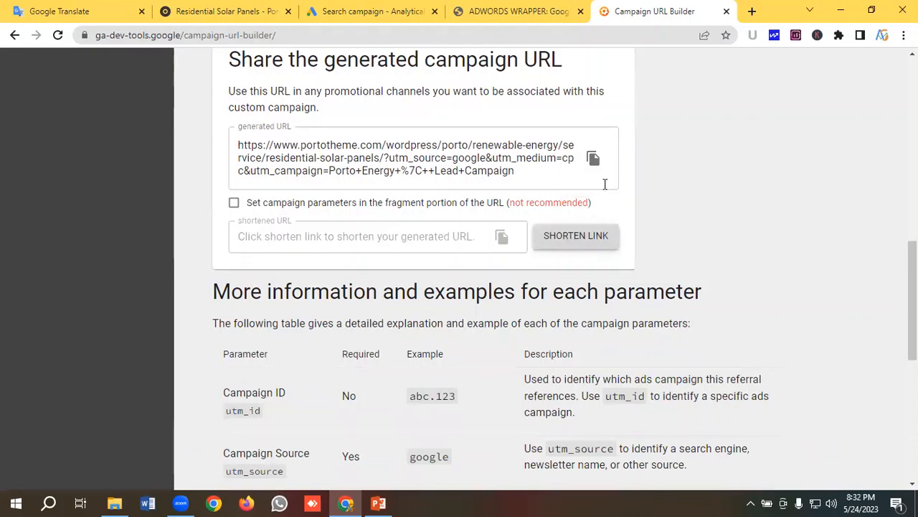
{"action": "left_click", "coordinate": [593, 158]}
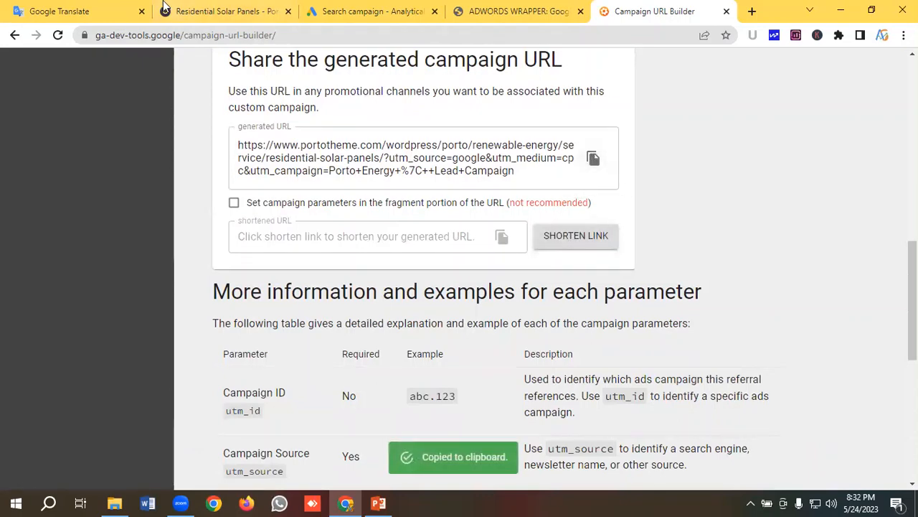
{"action": "left_click", "coordinate": [342, 9]}
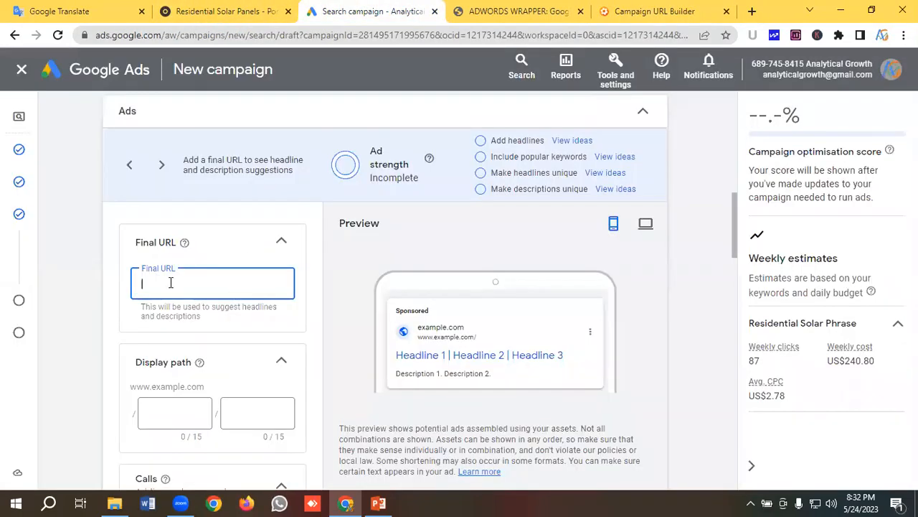
{"action": "key", "text": "ctrl+v"}
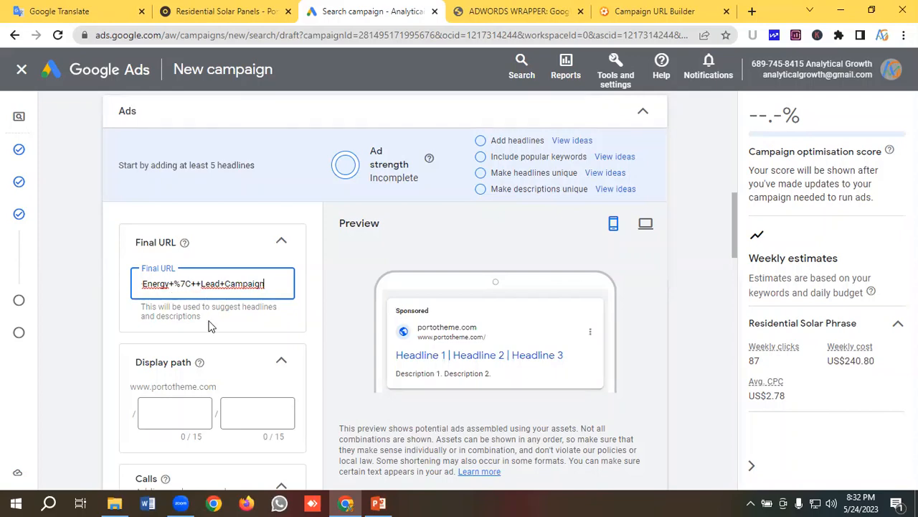
- Set the ad's display path to "residential" and "solar", copying the first word from the keyword notes in Google Translate
{"action": "scroll", "coordinate": [208, 325], "scroll_direction": "down", "scroll_amount": 1}
{"action": "left_click", "coordinate": [165, 345]}
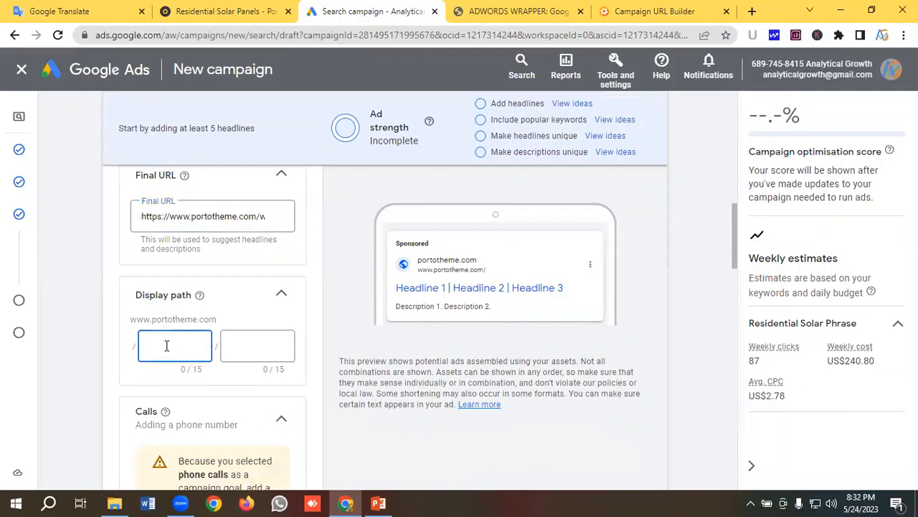
{"action": "left_click", "coordinate": [90, 10]}
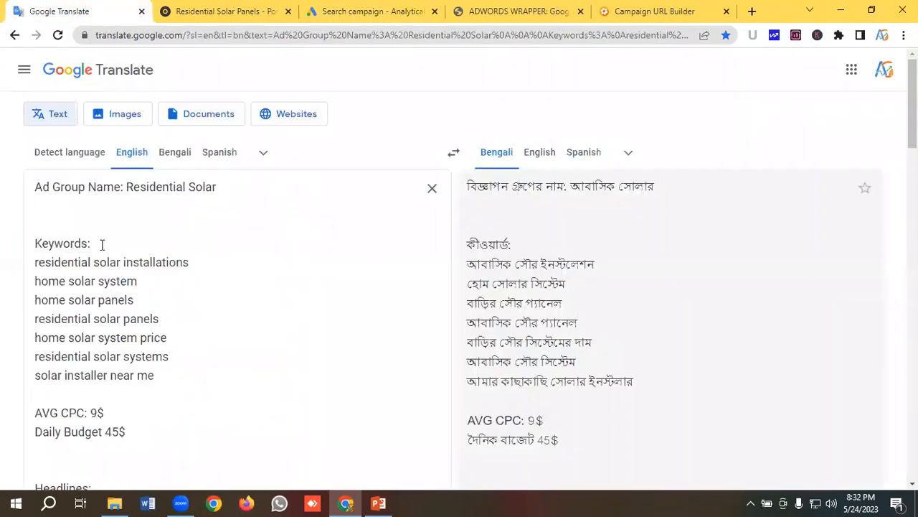
{"action": "left_click_drag", "start_coordinate": [91, 261], "coordinate": [33, 262]}
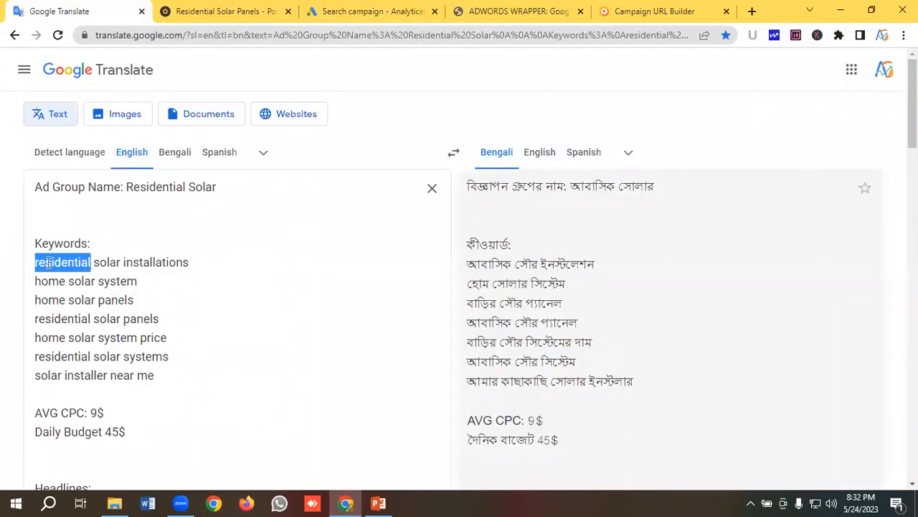
{"action": "right_click", "coordinate": [59, 266]}
{"action": "left_click", "coordinate": [92, 71]}
{"action": "left_click", "coordinate": [359, 10]}
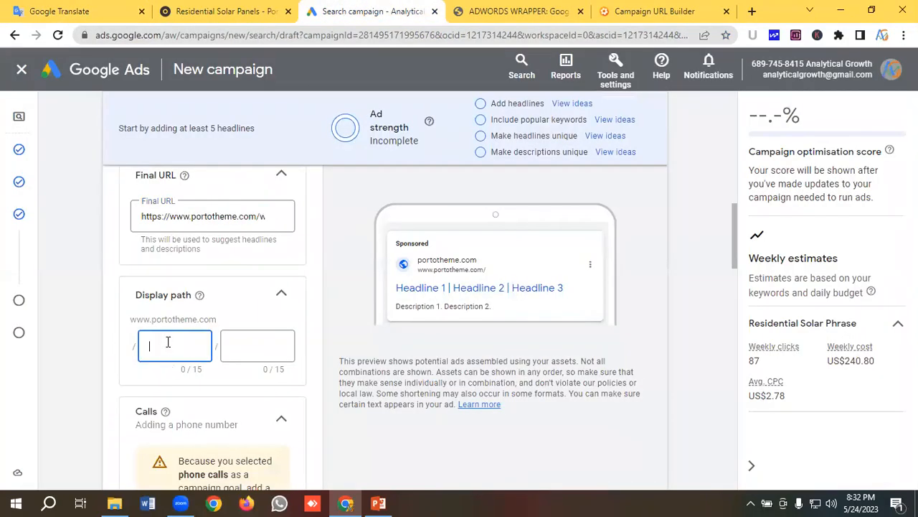
{"action": "key", "text": "ctrl+v"}
{"action": "left_click", "coordinate": [228, 357]}
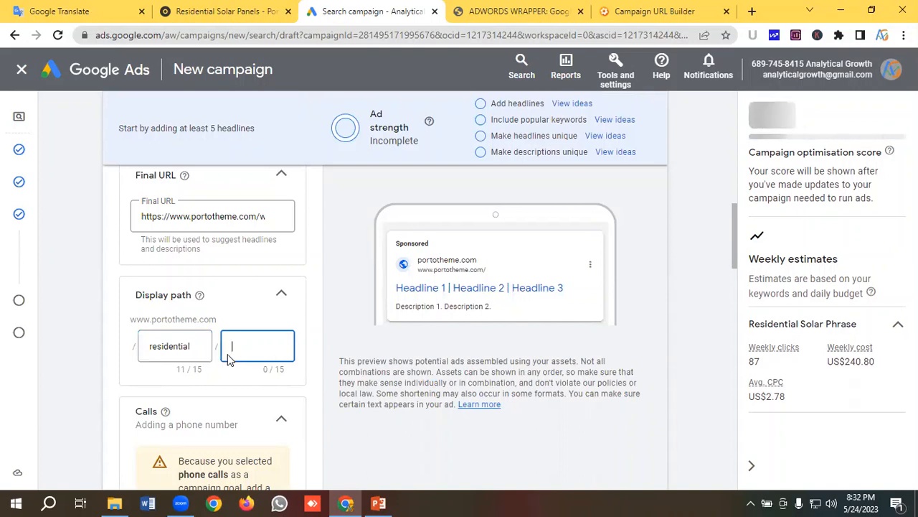
{"action": "type", "text": "solar"}
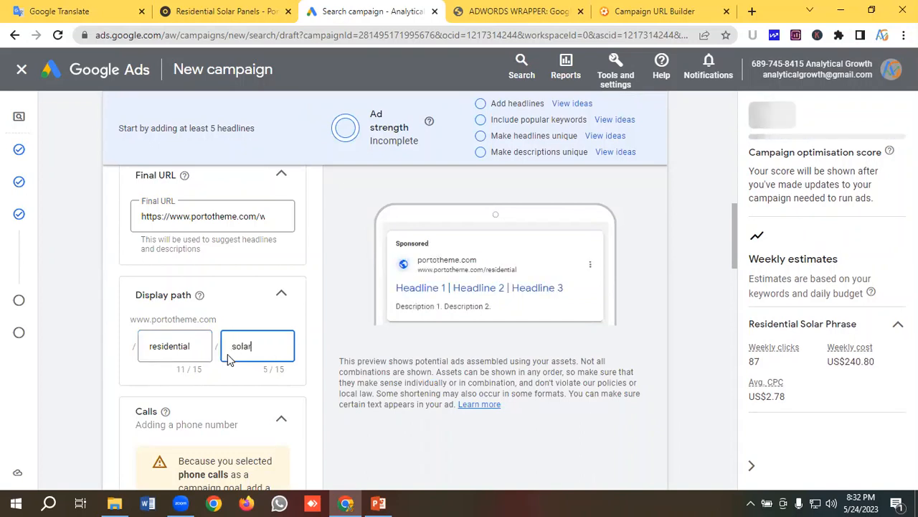
- Open the ad's call asset selection, copy the call asset phone number from the Google Translate notes, and return to Google Ads
{"action": "scroll", "coordinate": [215, 309], "scroll_direction": "down", "scroll_amount": 2}
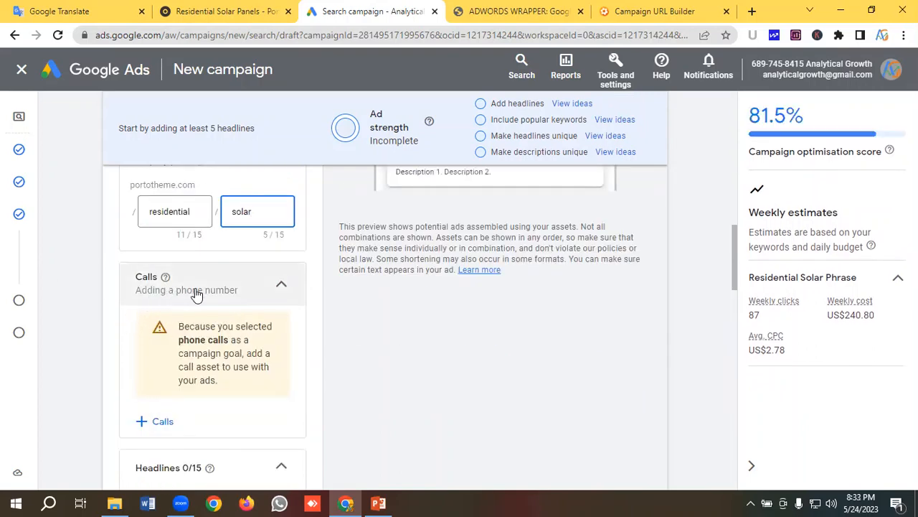
{"action": "scroll", "coordinate": [226, 297], "scroll_direction": "down", "scroll_amount": 1}
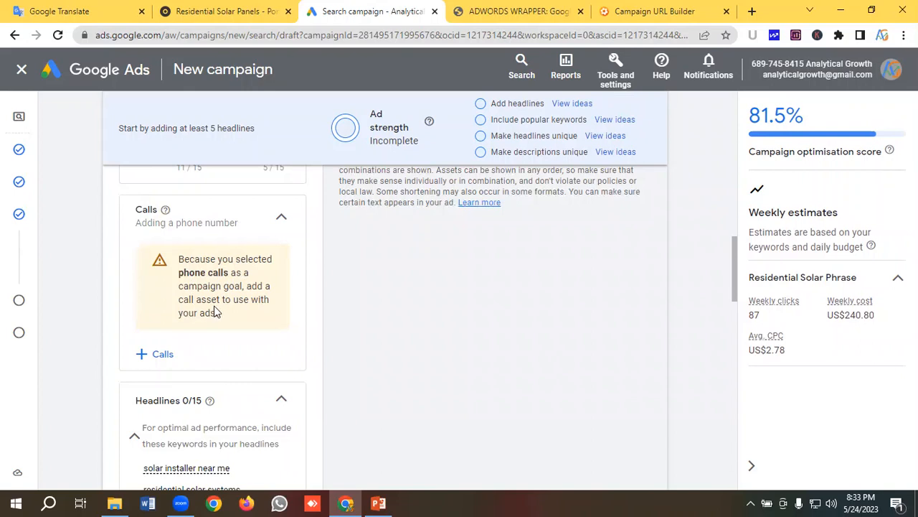
{"action": "left_click", "coordinate": [162, 353]}
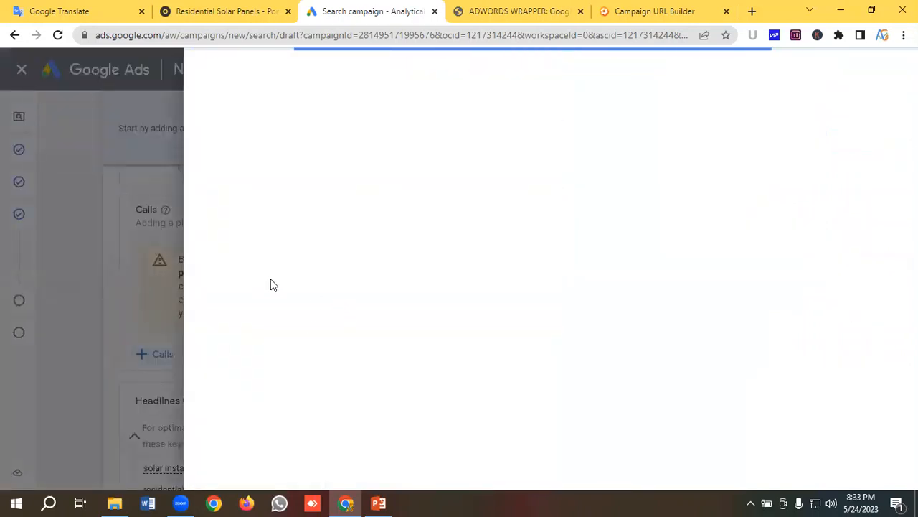
{"action": "left_click", "coordinate": [131, 6]}
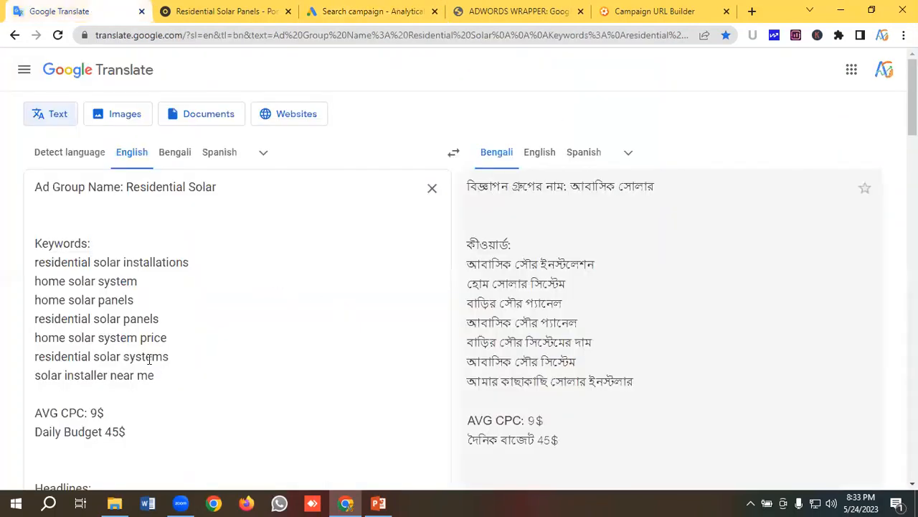
{"action": "scroll", "coordinate": [164, 332], "scroll_direction": "down", "scroll_amount": 5}
{"action": "scroll", "coordinate": [164, 335], "scroll_direction": "down", "scroll_amount": 7}
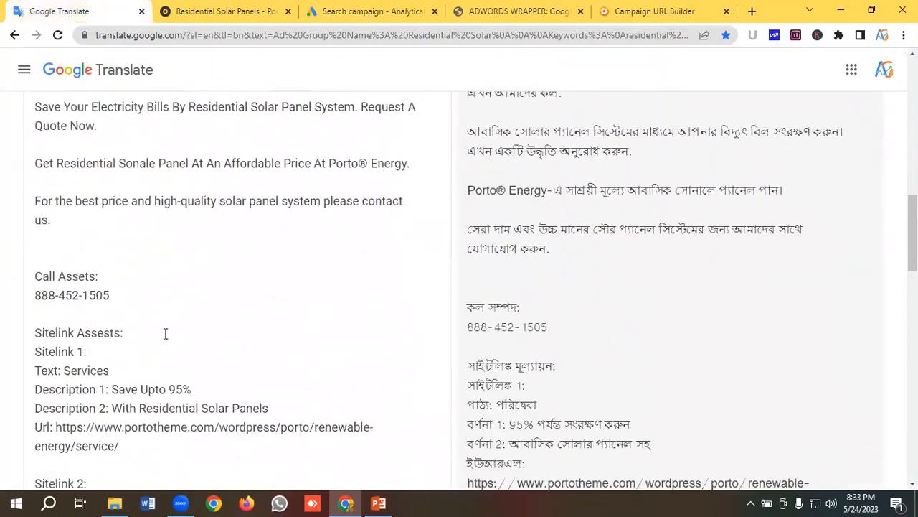
{"action": "left_click_drag", "start_coordinate": [115, 286], "coordinate": [33, 286]}
{"action": "right_click", "coordinate": [67, 287]}
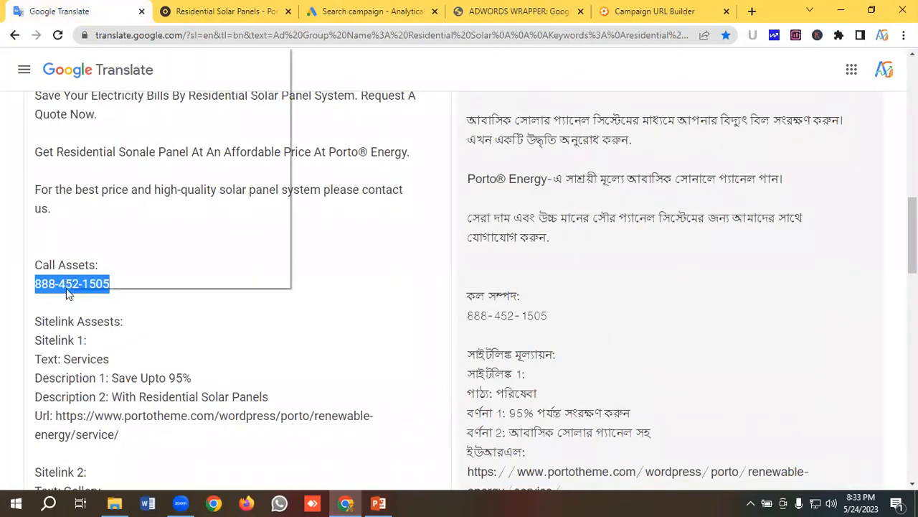
{"action": "left_click", "coordinate": [99, 94]}
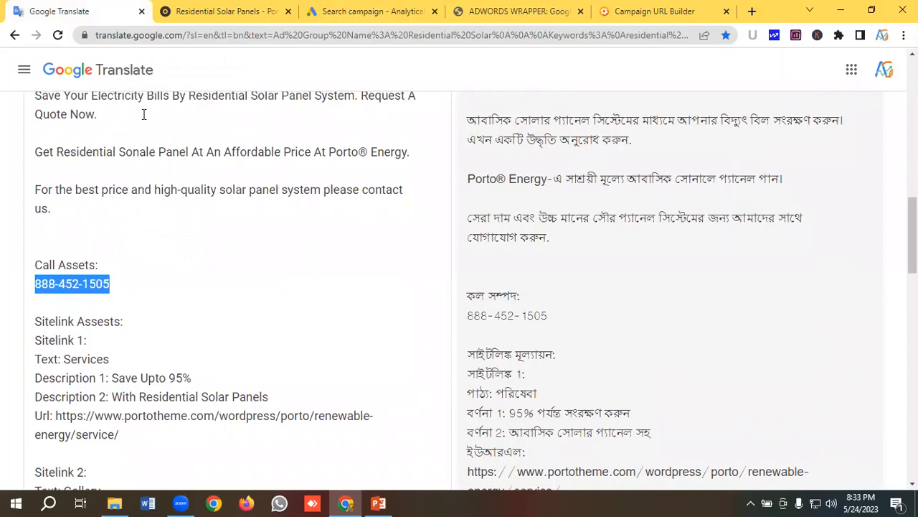
{"action": "left_click", "coordinate": [391, 10]}
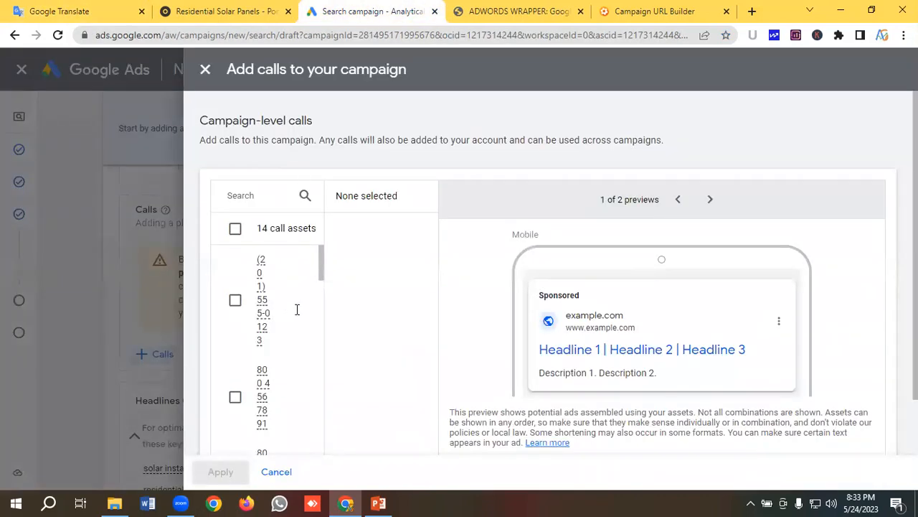
- Start a new call asset with United States as the country and enter the copied phone number
{"action": "scroll", "coordinate": [305, 294], "scroll_direction": "down", "scroll_amount": 10}
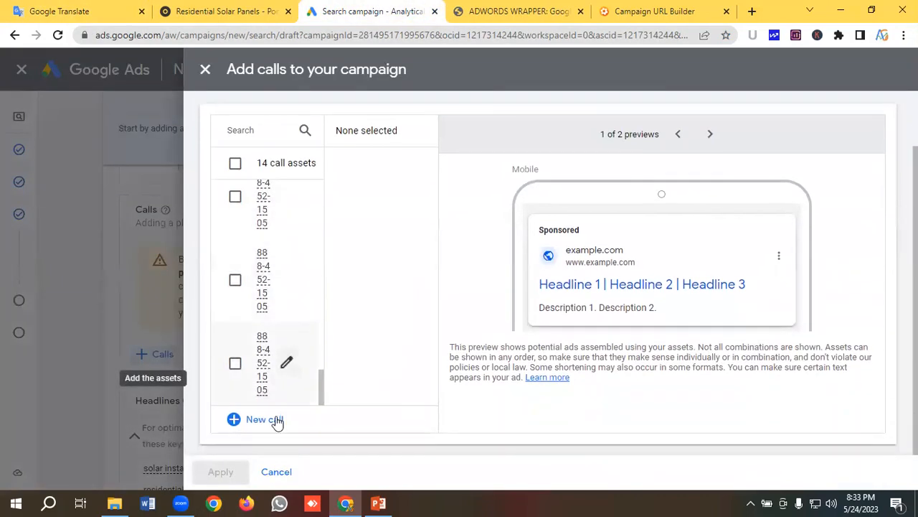
{"action": "left_click", "coordinate": [269, 421]}
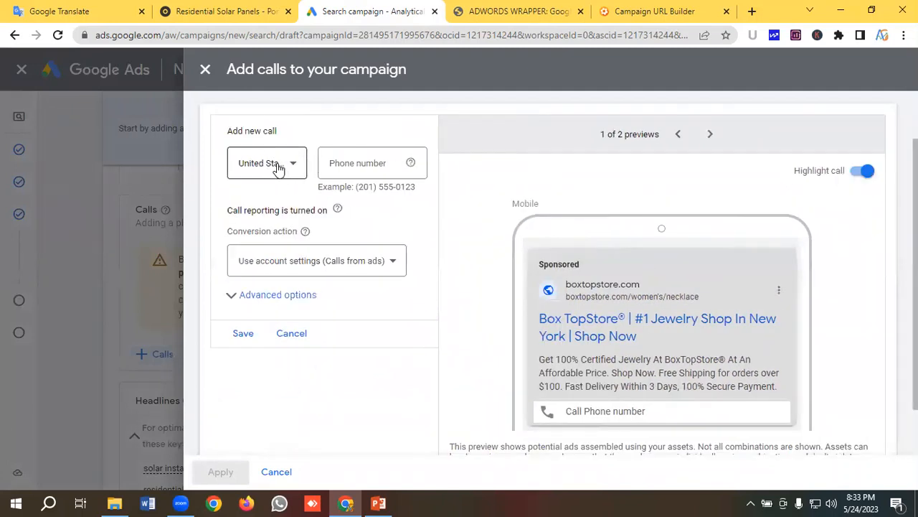
{"action": "left_click", "coordinate": [278, 167]}
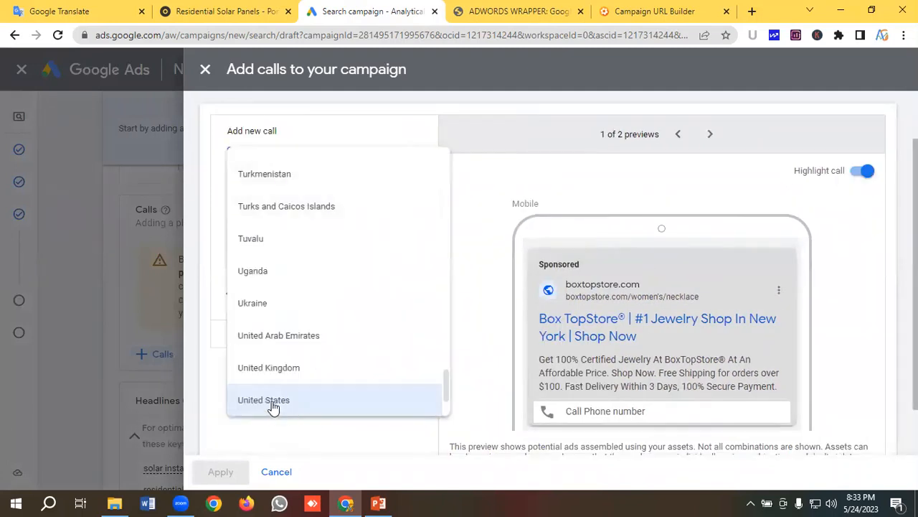
{"action": "left_click", "coordinate": [273, 403]}
{"action": "left_click", "coordinate": [344, 163]}
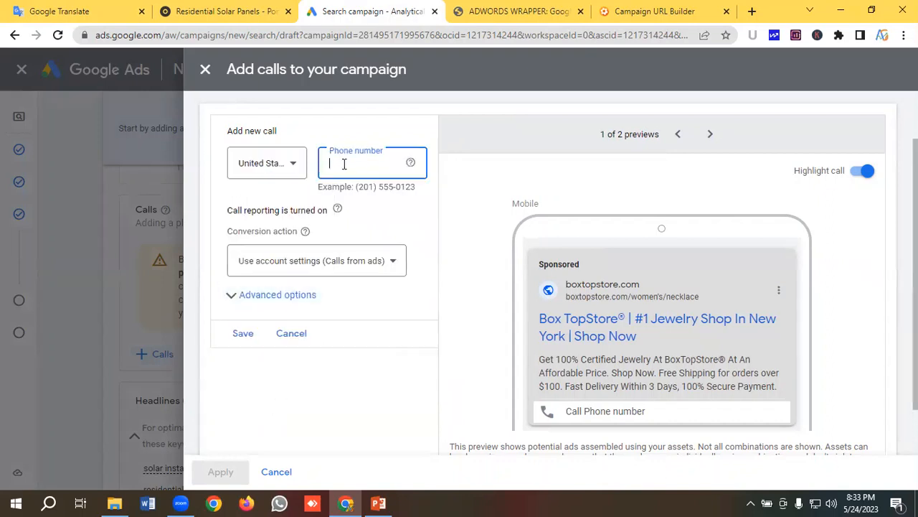
{"action": "key", "text": "ctrl+v"}
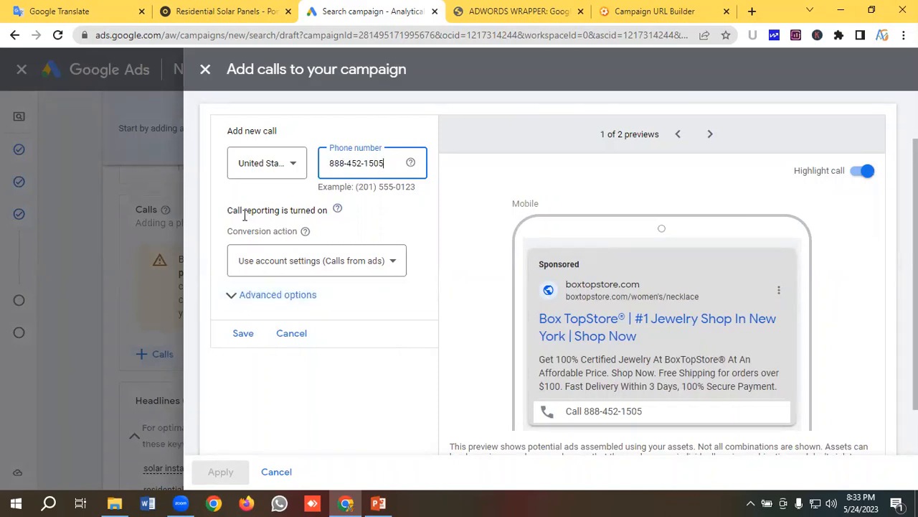
- Set the new call's conversion action to Calls from ads, save it and apply it to the campaign
{"action": "left_click", "coordinate": [297, 267]}
{"action": "left_click", "coordinate": [267, 305]}
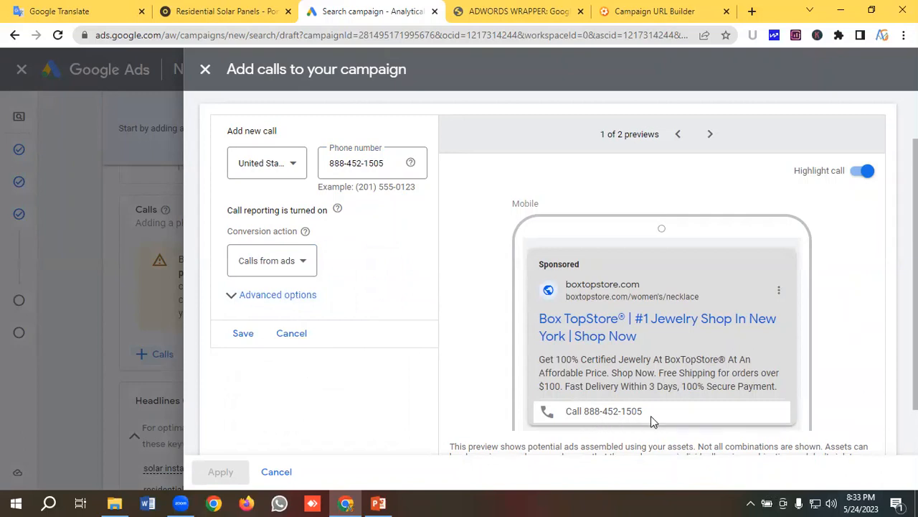
{"action": "key", "text": "Return"}
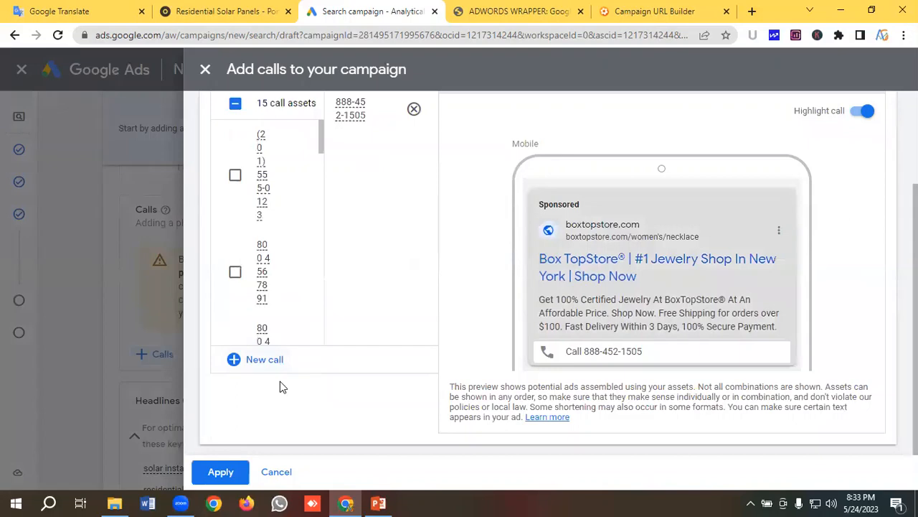
{"action": "left_click", "coordinate": [214, 477]}
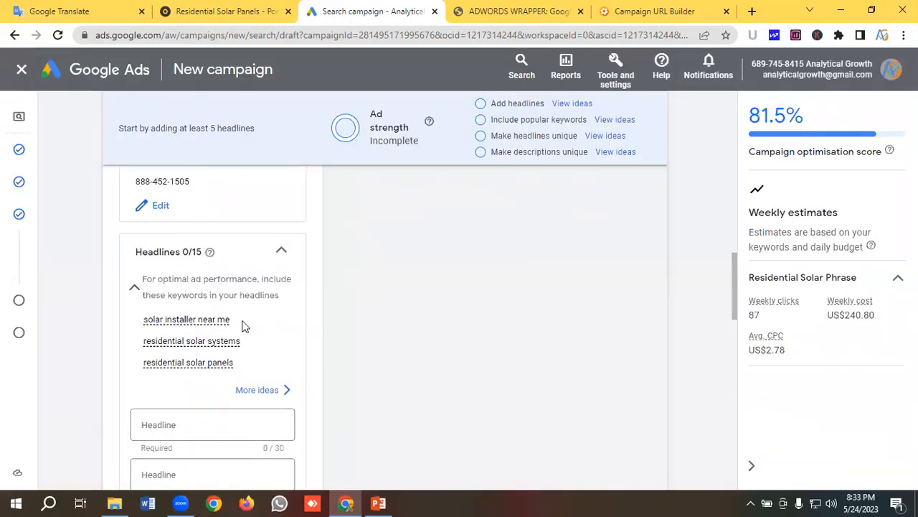
- Add blank headline fields to the ad up to the maximum of 15
{"action": "scroll", "coordinate": [242, 323], "scroll_direction": "down", "scroll_amount": 3}
{"action": "scroll", "coordinate": [291, 324], "scroll_direction": "down", "scroll_amount": 2}
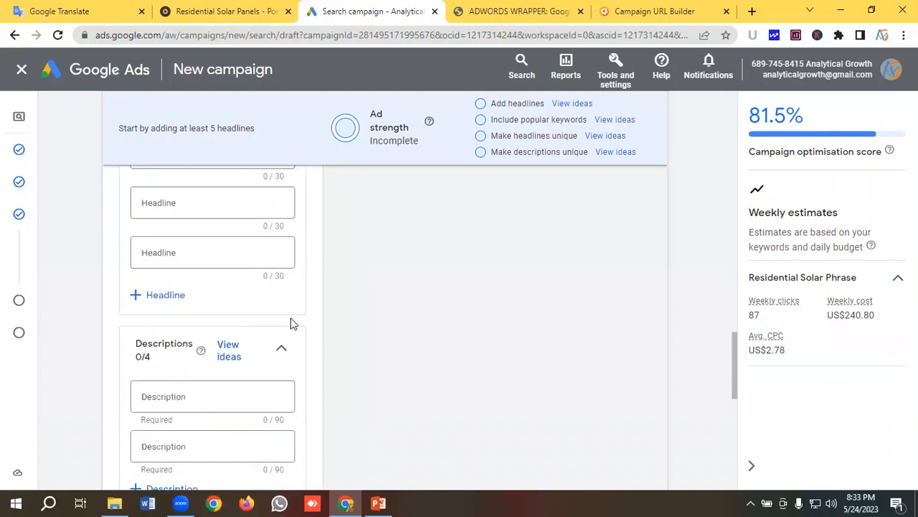
{"action": "left_click", "coordinate": [167, 294]}
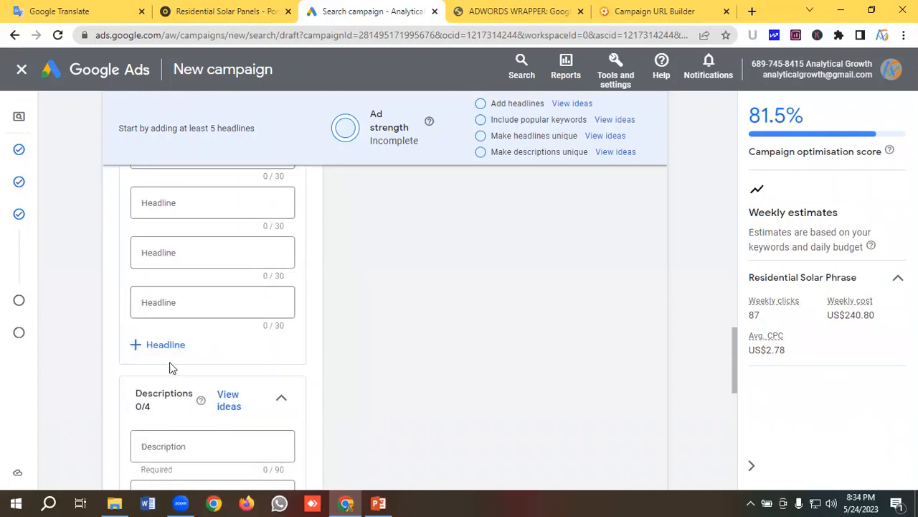
{"action": "left_click", "coordinate": [165, 347]}
{"action": "left_click", "coordinate": [159, 394]}
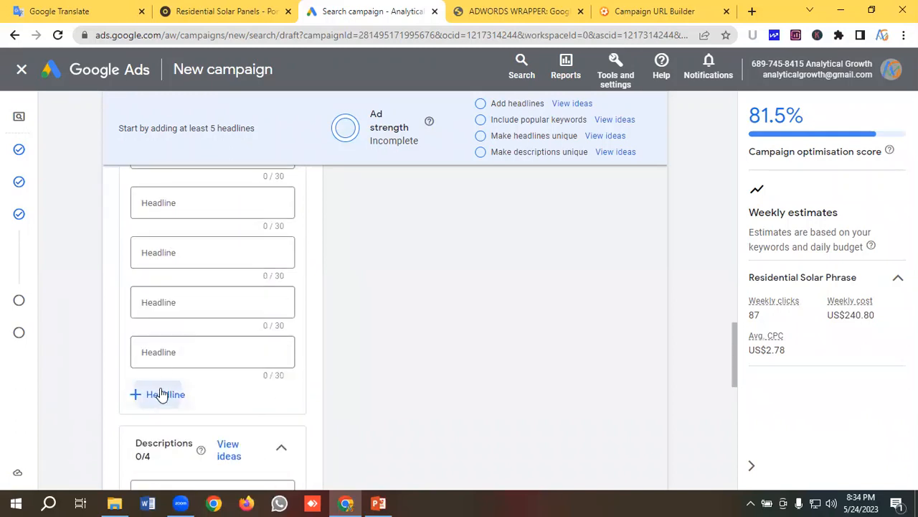
{"action": "scroll", "coordinate": [192, 313], "scroll_direction": "down", "scroll_amount": 1}
{"action": "left_click", "coordinate": [172, 375]}
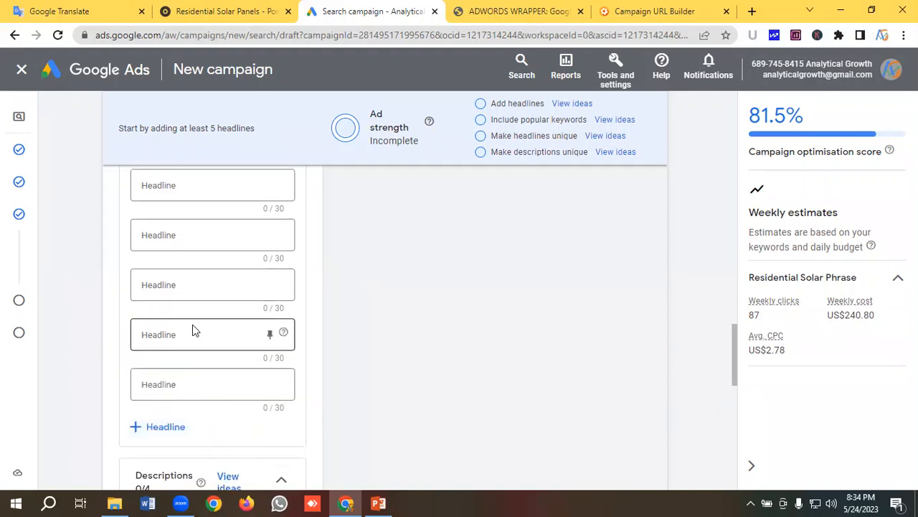
{"action": "scroll", "coordinate": [193, 324], "scroll_direction": "down", "scroll_amount": 1}
{"action": "left_click", "coordinate": [164, 365]}
{"action": "scroll", "coordinate": [176, 323], "scroll_direction": "down", "scroll_amount": 1}
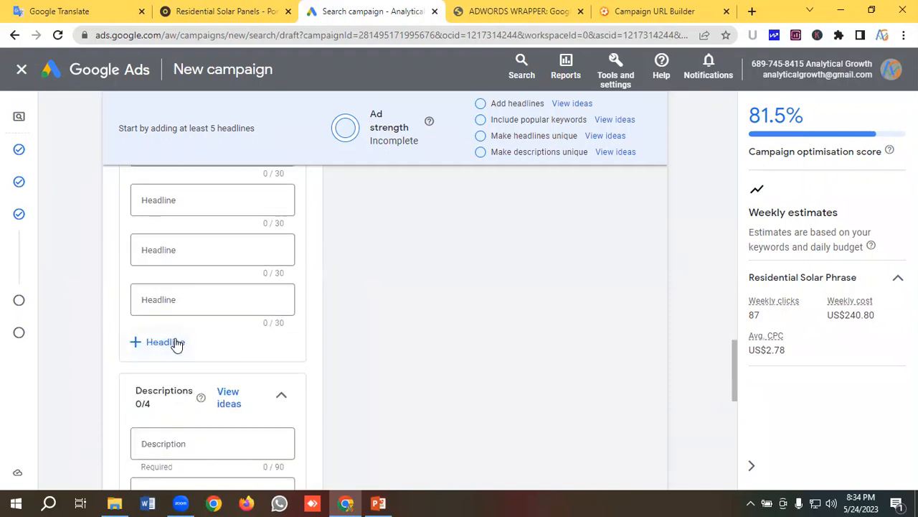
{"action": "left_click", "coordinate": [179, 323]}
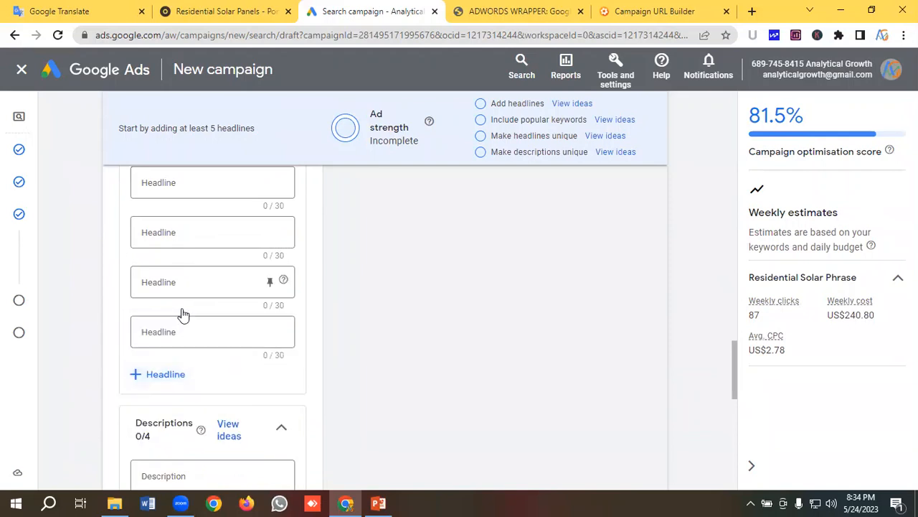
{"action": "scroll", "coordinate": [176, 313], "scroll_direction": "down", "scroll_amount": 1}
{"action": "left_click", "coordinate": [177, 306]}
{"action": "scroll", "coordinate": [179, 306], "scroll_direction": "down", "scroll_amount": 1}
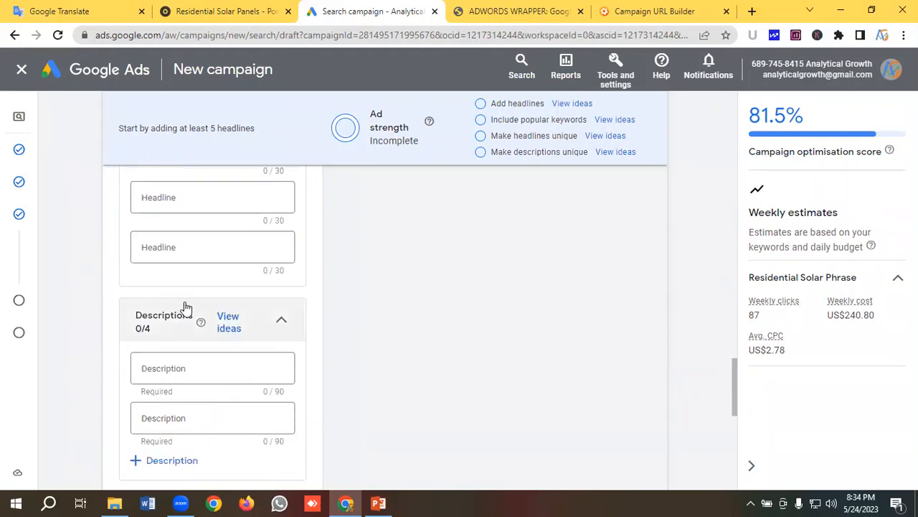
- Add two blank description fields to the ad, up to the maximum of 4
{"action": "scroll", "coordinate": [187, 305], "scroll_direction": "down", "scroll_amount": 1}
{"action": "scroll", "coordinate": [194, 301], "scroll_direction": "down", "scroll_amount": 1}
{"action": "left_click", "coordinate": [176, 328]}
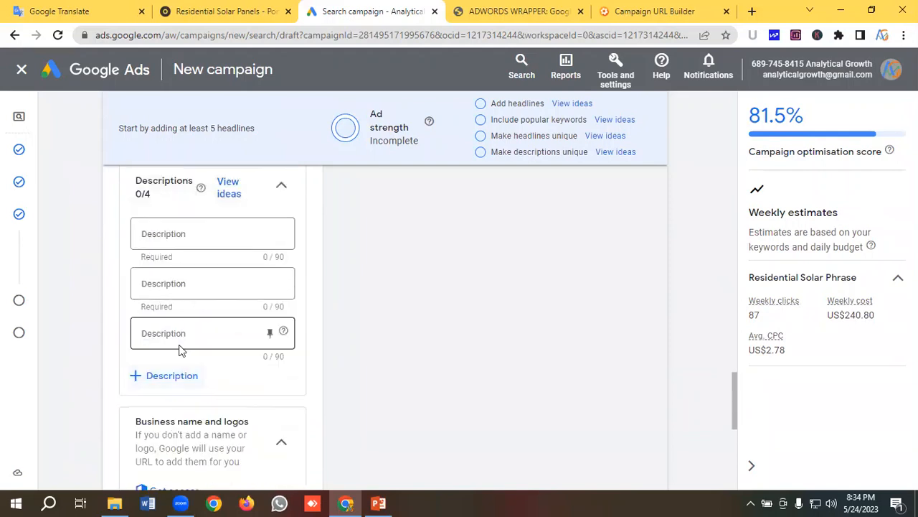
{"action": "left_click", "coordinate": [172, 377]}
- Copy "Porto® Energy" from the headline list in the Google Translate notes into the first headline of the ad in Google Ads
{"action": "scroll", "coordinate": [197, 341], "scroll_direction": "up", "scroll_amount": 5}
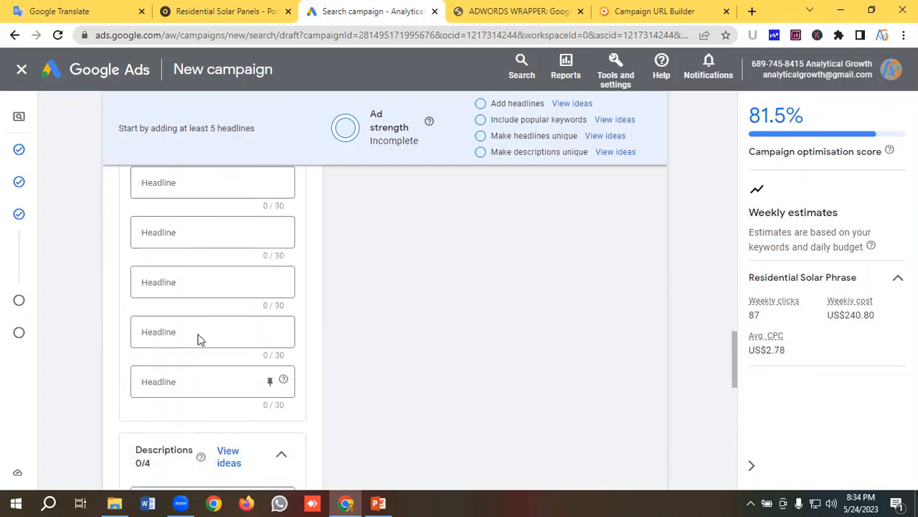
{"action": "scroll", "coordinate": [198, 335], "scroll_direction": "up", "scroll_amount": 2}
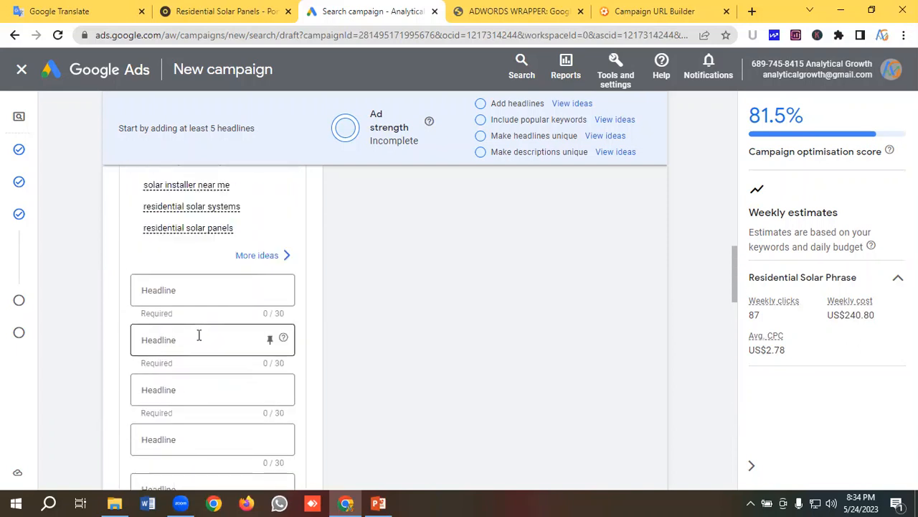
{"action": "scroll", "coordinate": [199, 335], "scroll_direction": "down", "scroll_amount": 2}
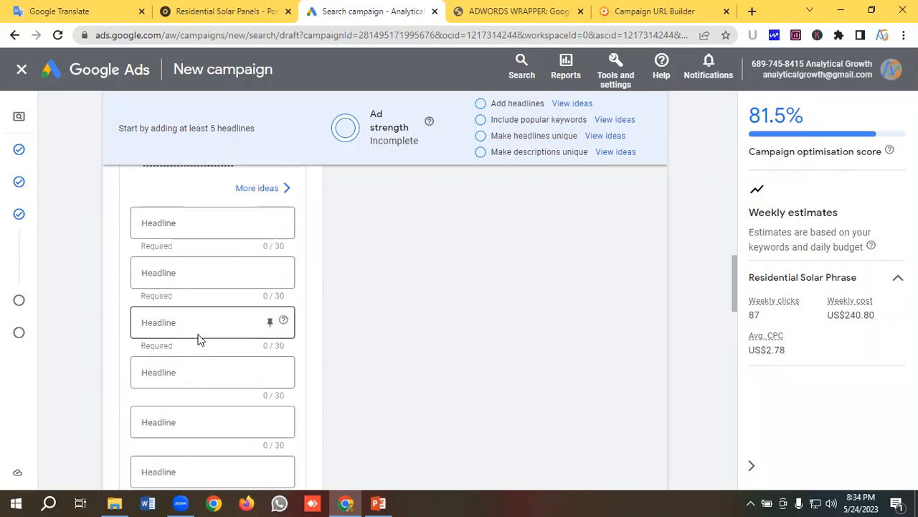
{"action": "left_click", "coordinate": [79, 8]}
{"action": "scroll", "coordinate": [140, 198], "scroll_direction": "up", "scroll_amount": 2}
{"action": "scroll", "coordinate": [140, 198], "scroll_direction": "up", "scroll_amount": 5}
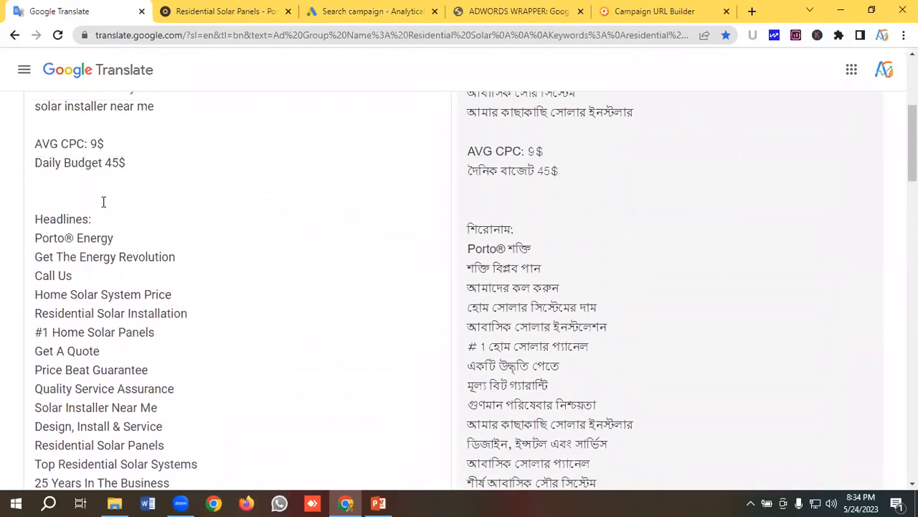
{"action": "left_click_drag", "start_coordinate": [113, 237], "coordinate": [26, 240]}
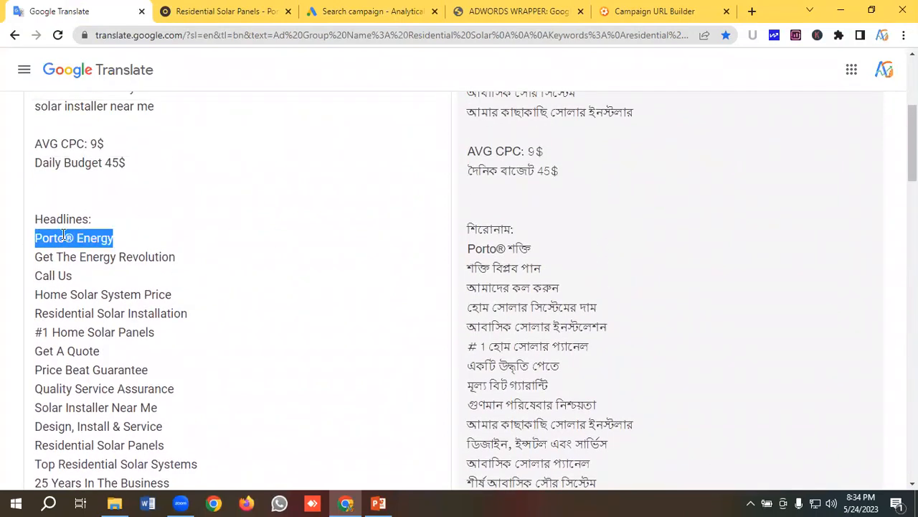
{"action": "right_click", "coordinate": [63, 234]}
{"action": "left_click", "coordinate": [91, 283]}
{"action": "left_click", "coordinate": [352, 11]}
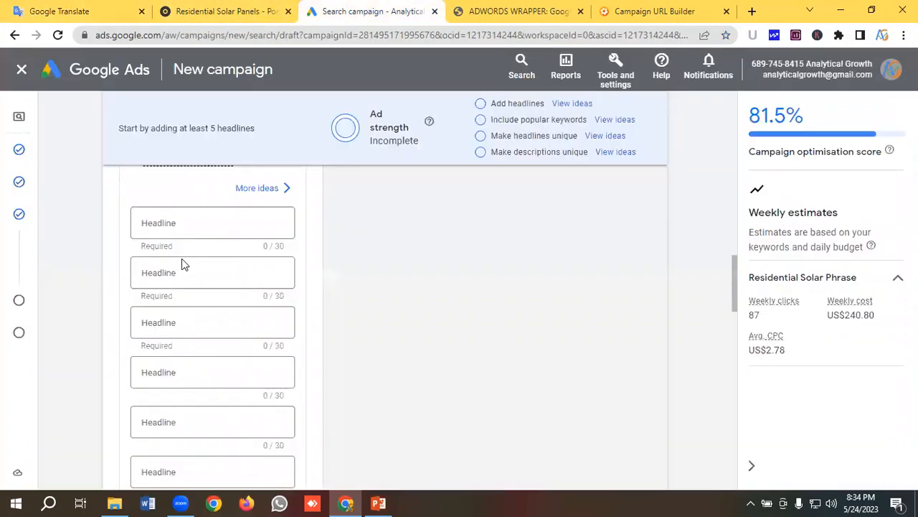
{"action": "left_click", "coordinate": [157, 223]}
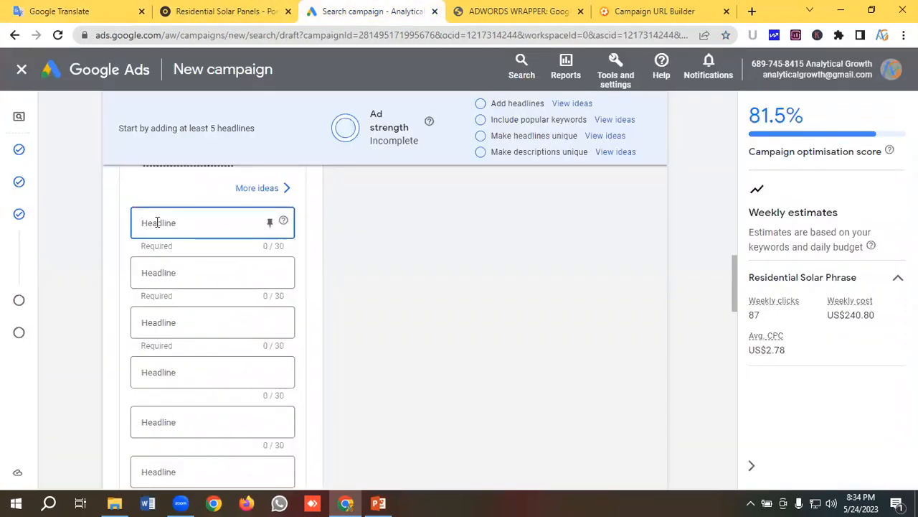
{"action": "key", "text": "ctrl+v"}
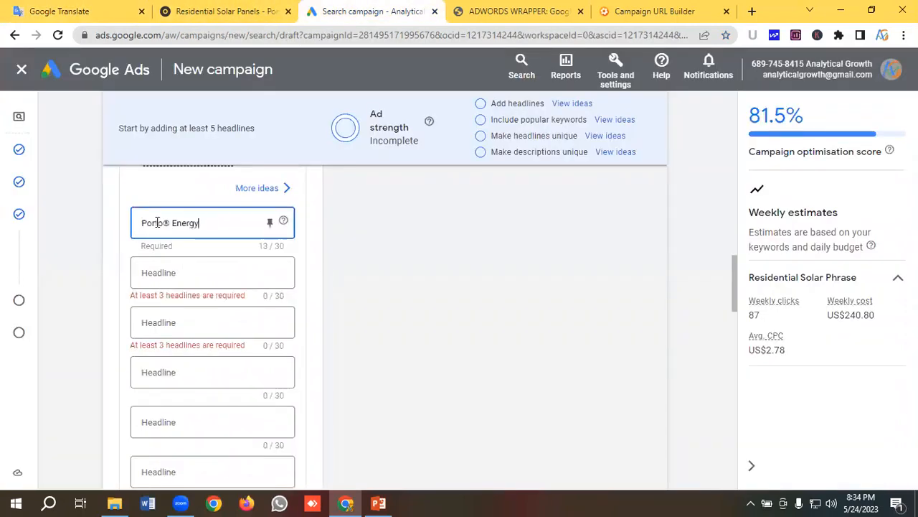
- Copy "Get The Energy Revolution" from the Google Translate notes into the ad's second headline in Google Ads
{"action": "left_click", "coordinate": [64, 11]}
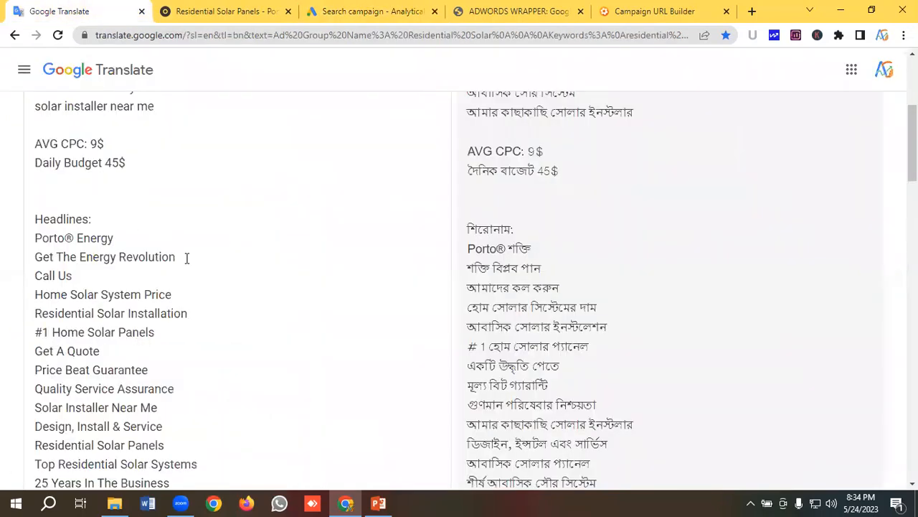
{"action": "left_click_drag", "start_coordinate": [186, 259], "coordinate": [16, 259]}
{"action": "right_click", "coordinate": [86, 259]}
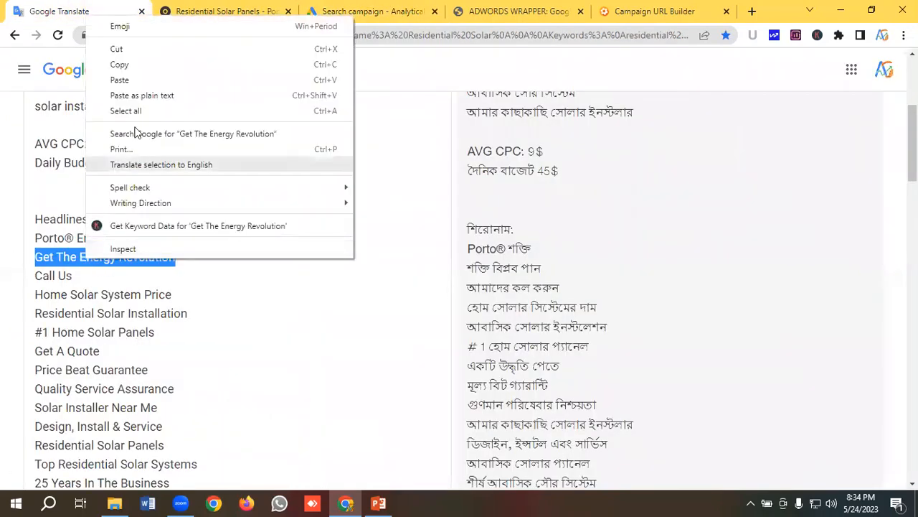
{"action": "left_click", "coordinate": [126, 63]}
{"action": "left_click", "coordinate": [361, 8]}
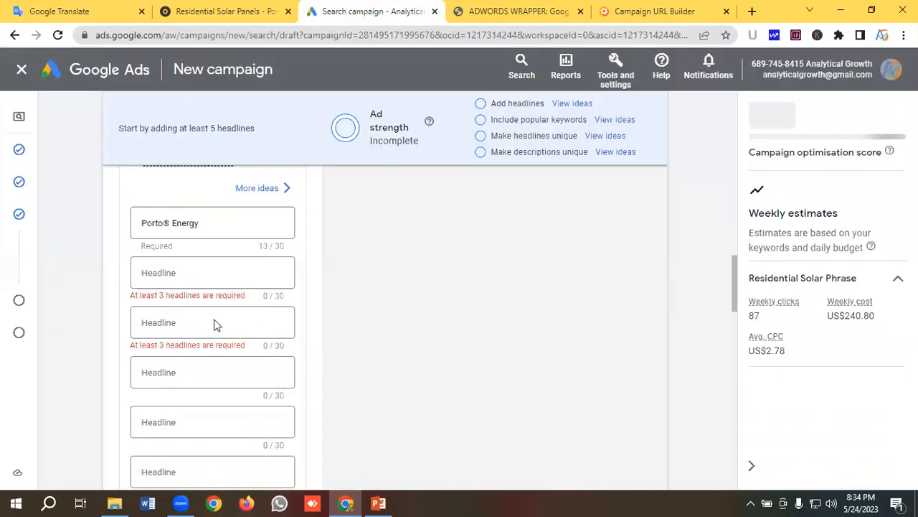
{"action": "left_click", "coordinate": [186, 274]}
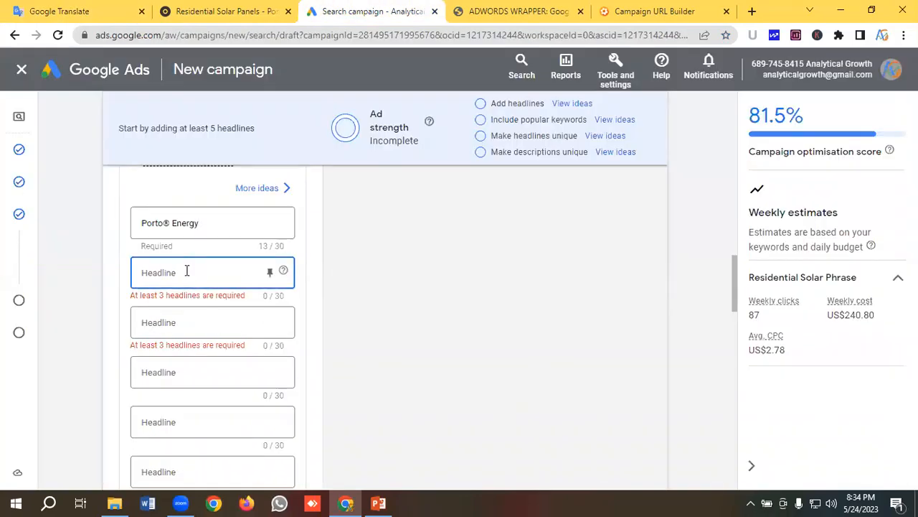
{"action": "key", "text": "ctrl+v"}
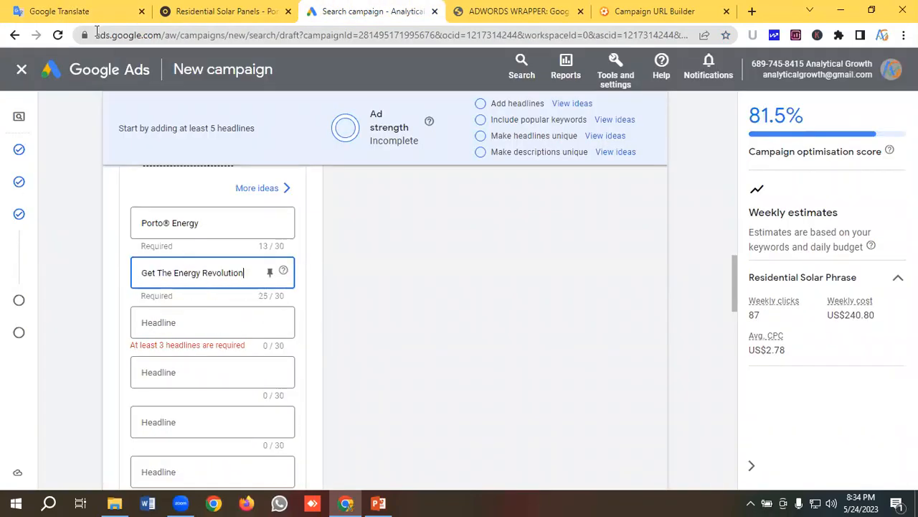
- Copy "Call Us" from the Google Translate notes into the ad's third headline in Google Ads
{"action": "left_click", "coordinate": [65, 11]}
{"action": "left_click_drag", "start_coordinate": [78, 278], "coordinate": [30, 278]}
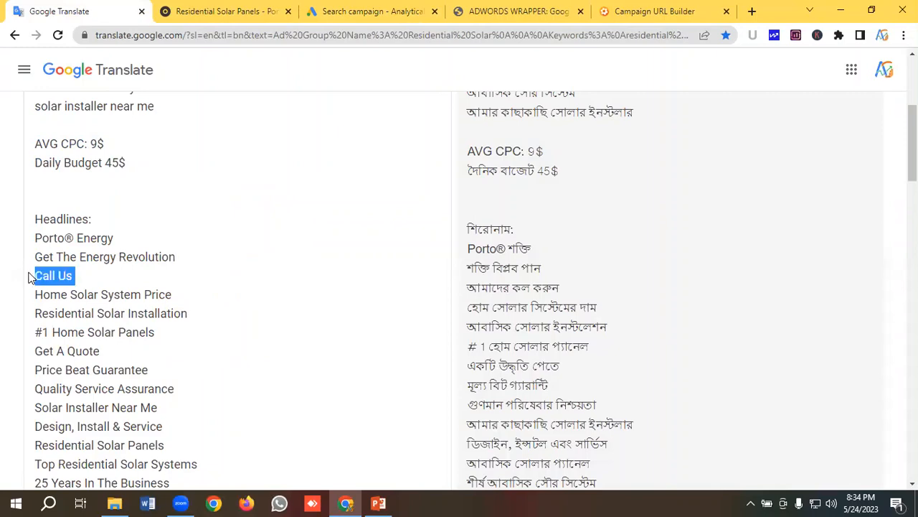
{"action": "right_click", "coordinate": [52, 275]}
{"action": "left_click", "coordinate": [81, 76]}
{"action": "left_click", "coordinate": [335, 15]}
{"action": "left_click", "coordinate": [178, 321]}
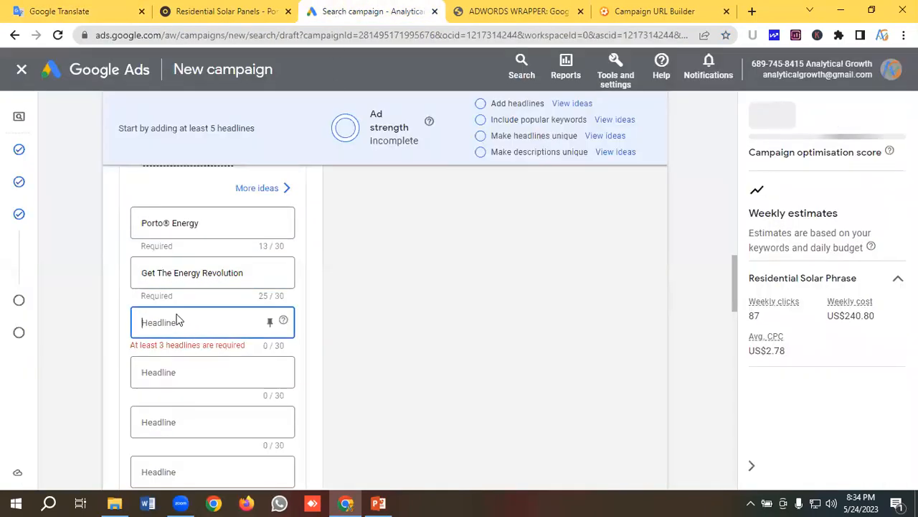
{"action": "key", "text": "ctrl+v"}
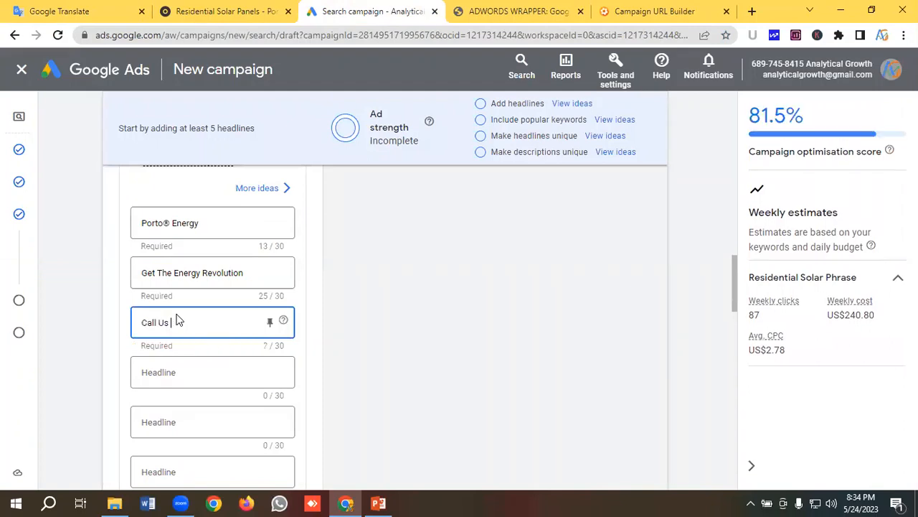
- Copy "Home Solar System Price" from the Google Translate notes into the ad's fourth headline in Google Ads
{"action": "left_click", "coordinate": [97, 9]}
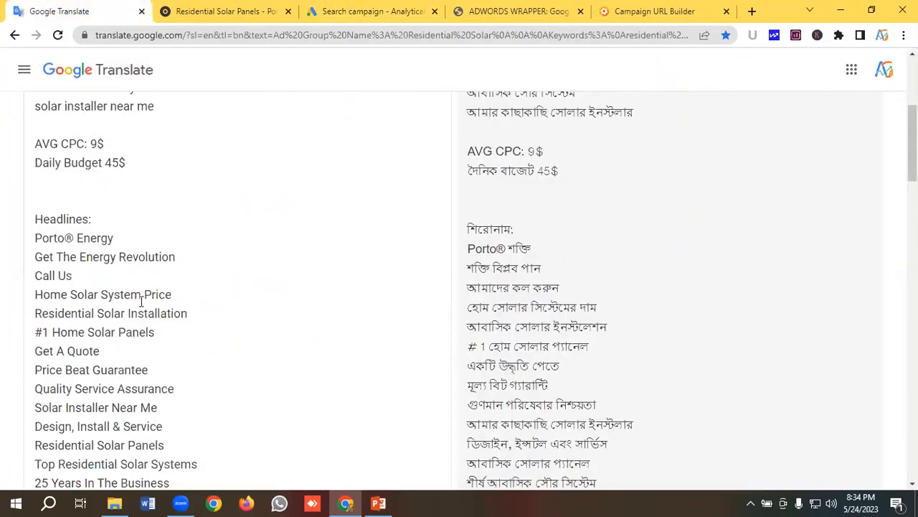
{"action": "left_click_drag", "start_coordinate": [191, 297], "coordinate": [32, 298]}
{"action": "right_click", "coordinate": [54, 294]}
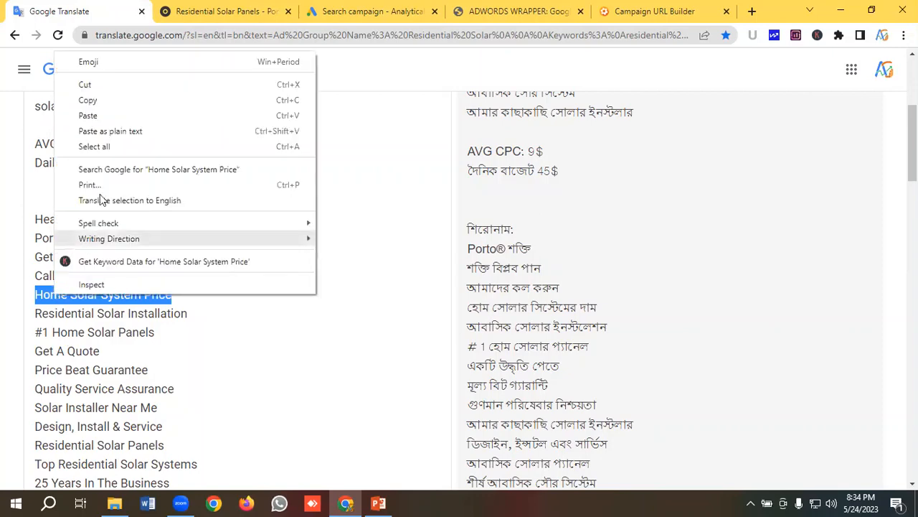
{"action": "left_click", "coordinate": [90, 100]}
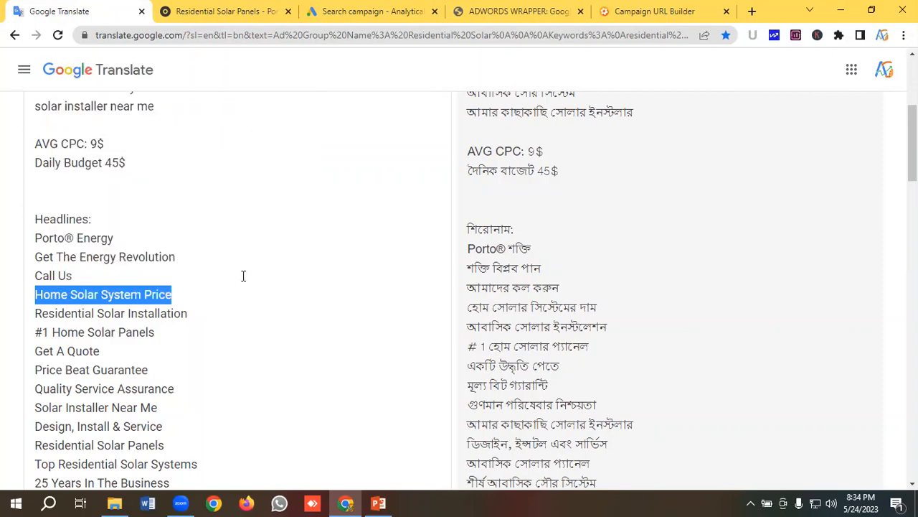
{"action": "left_click", "coordinate": [322, 18]}
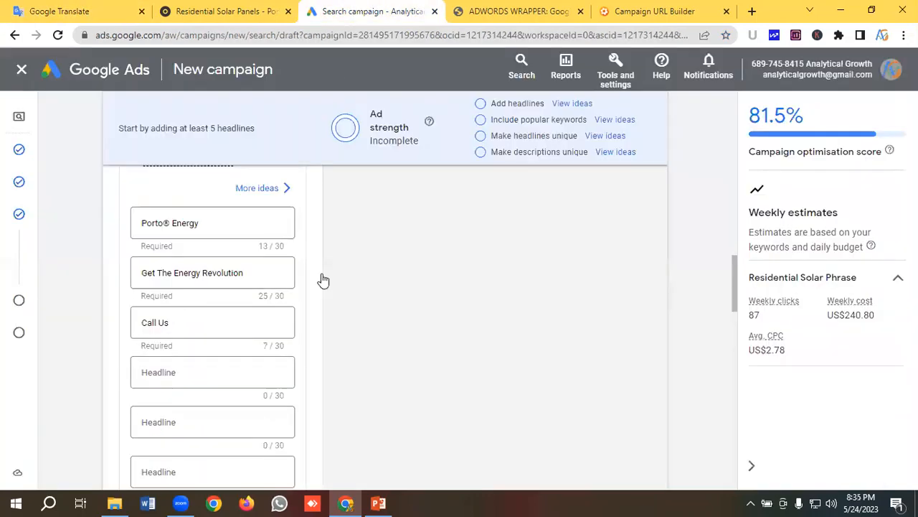
{"action": "left_click", "coordinate": [173, 372]}
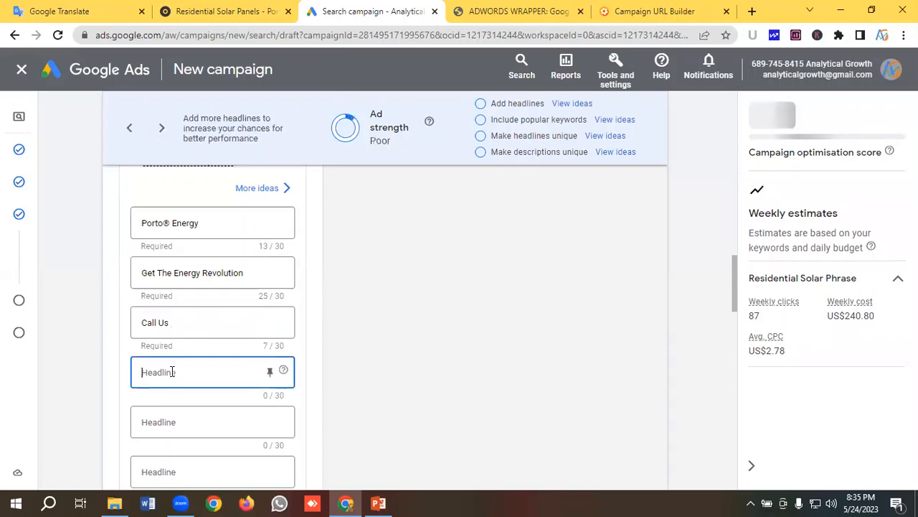
{"action": "key", "text": "ctrl+v"}
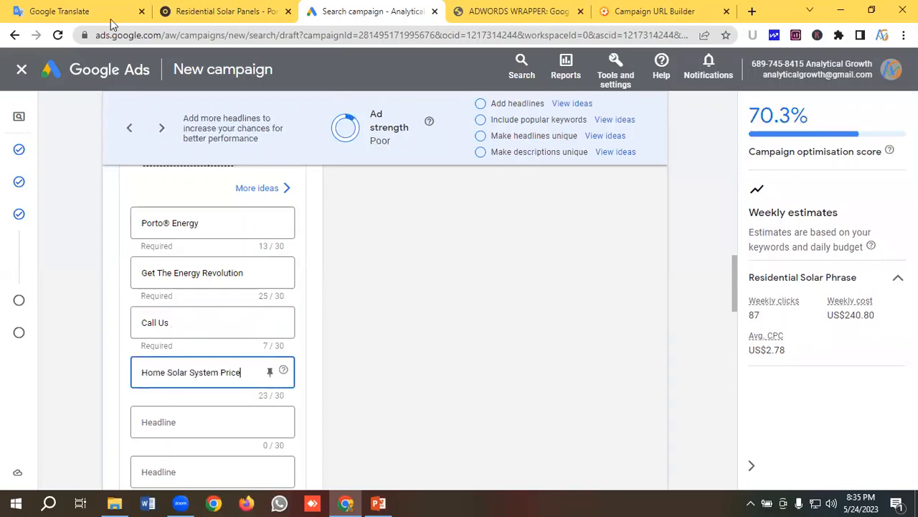
- Copy "Residential Solar Installation" from the Google Translate notes into the ad's fifth headline in Google Ads
{"action": "left_click", "coordinate": [105, 16]}
{"action": "scroll", "coordinate": [165, 287], "scroll_direction": "down", "scroll_amount": 1}
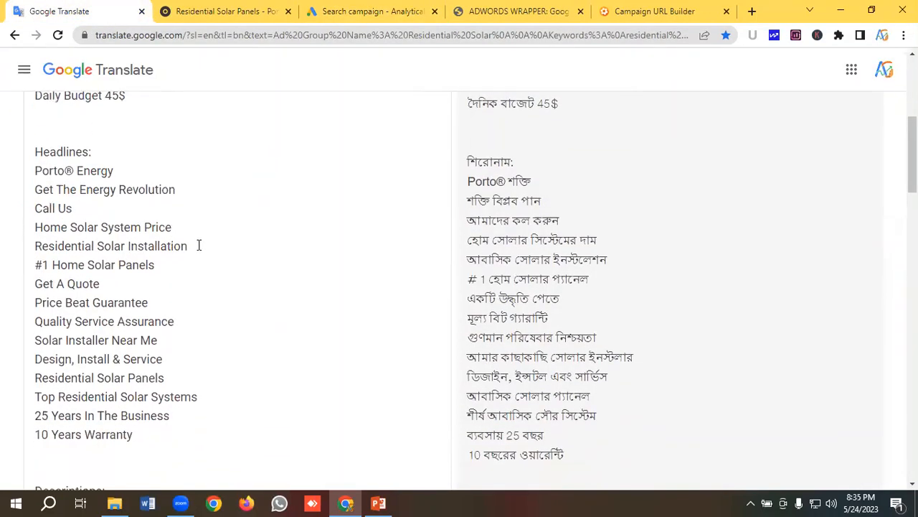
{"action": "left_click_drag", "start_coordinate": [199, 246], "coordinate": [9, 246]}
{"action": "right_click", "coordinate": [54, 244]}
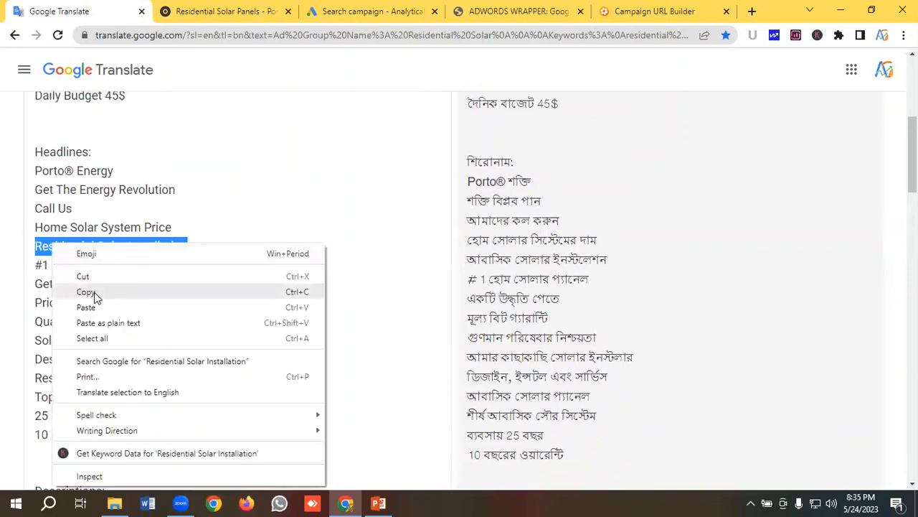
{"action": "left_click", "coordinate": [89, 292]}
{"action": "left_click", "coordinate": [324, 13]}
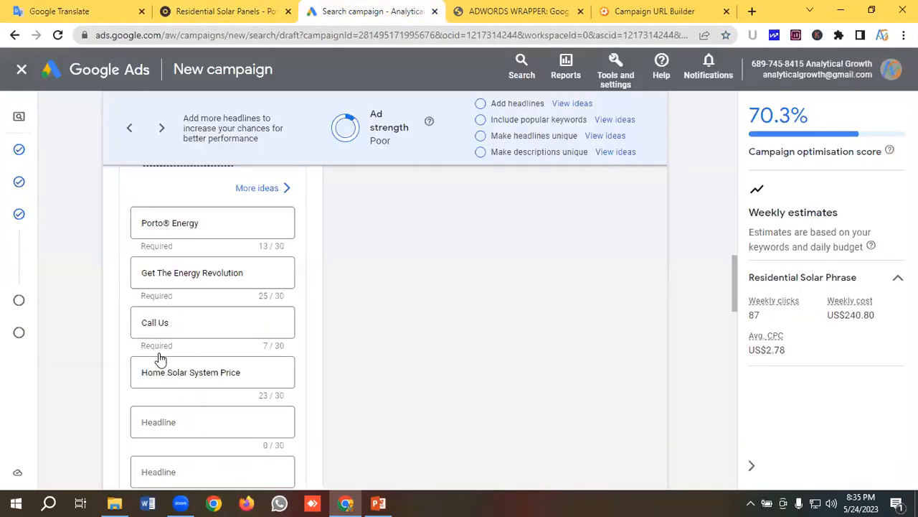
{"action": "left_click", "coordinate": [165, 423]}
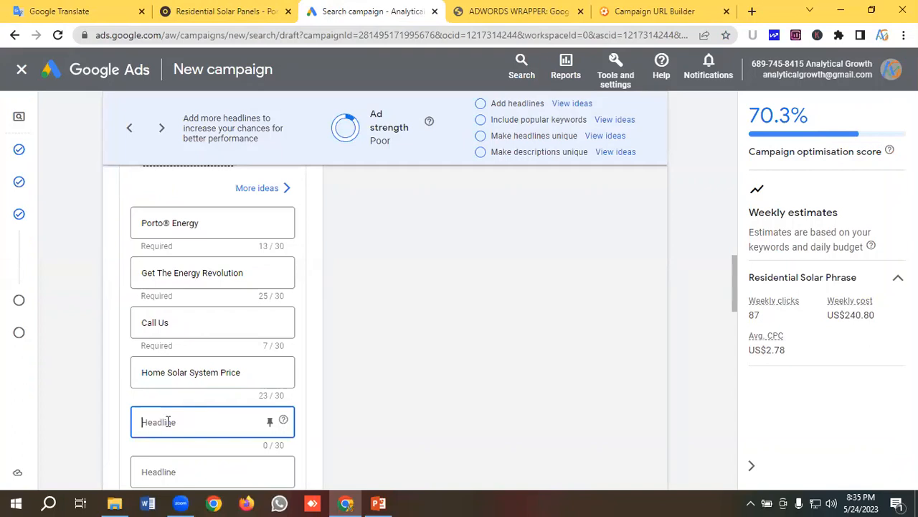
{"action": "key", "text": "ctrl+v"}
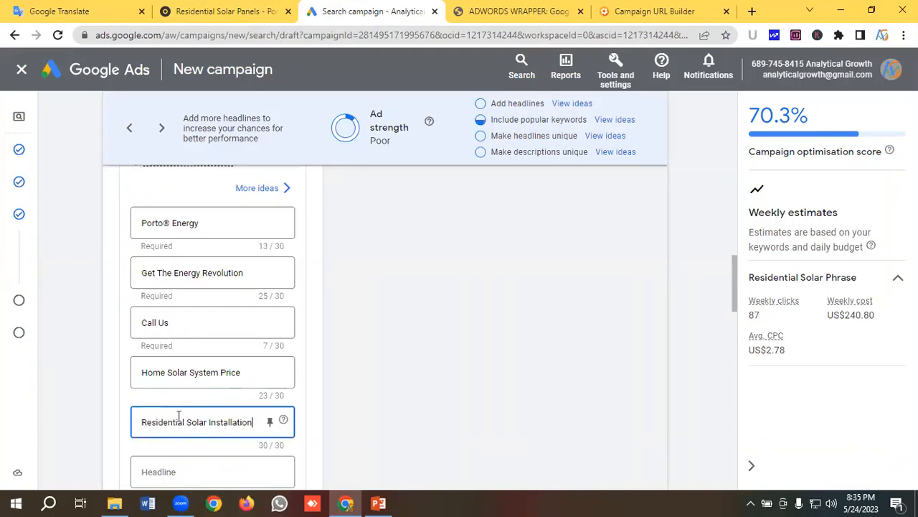
- Copy "#1 Home Solar Panels" from the Google Translate notes into the ad's sixth headline in Google Ads
{"action": "scroll", "coordinate": [215, 410], "scroll_direction": "down", "scroll_amount": 2}
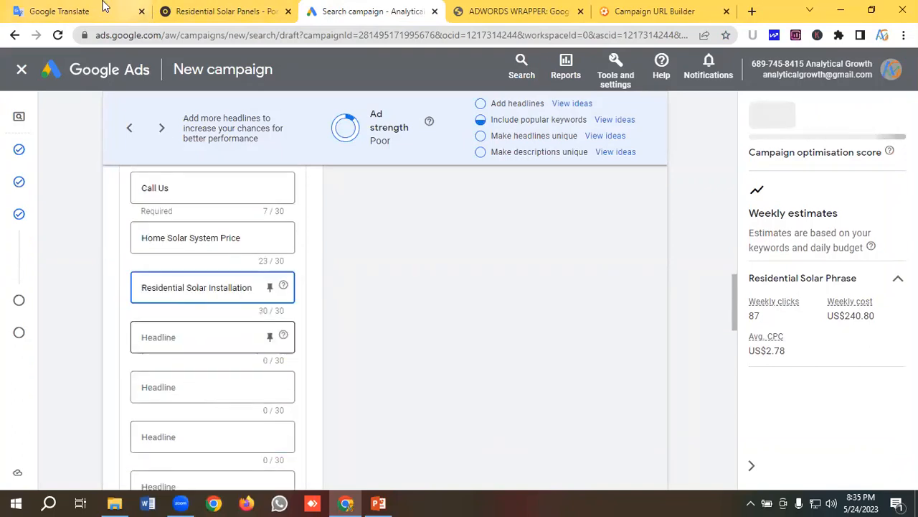
{"action": "left_click", "coordinate": [79, 11]}
{"action": "left_click_drag", "start_coordinate": [162, 267], "coordinate": [13, 271]}
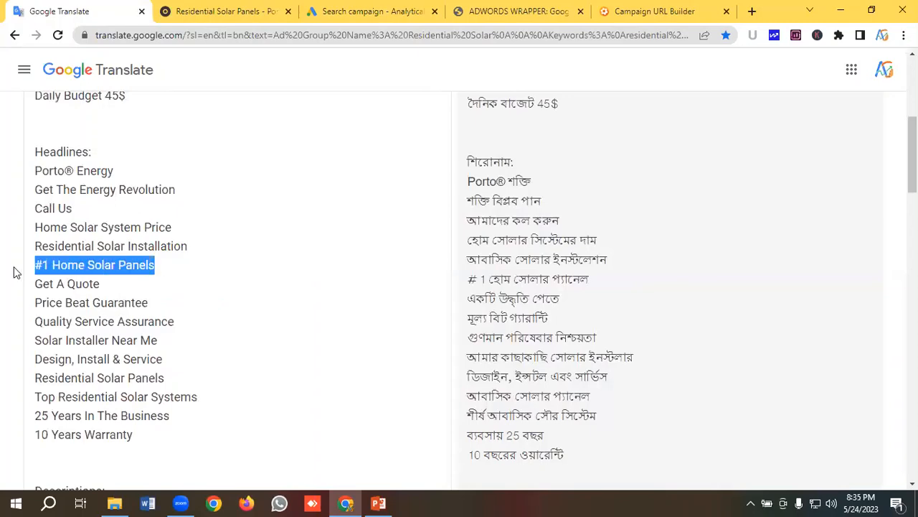
{"action": "right_click", "coordinate": [76, 265]}
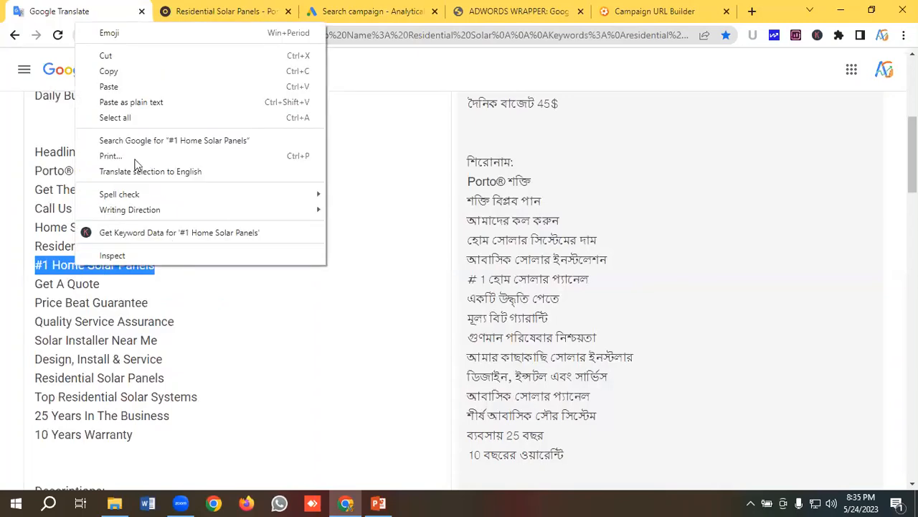
{"action": "left_click", "coordinate": [110, 72]}
{"action": "left_click", "coordinate": [380, 7]}
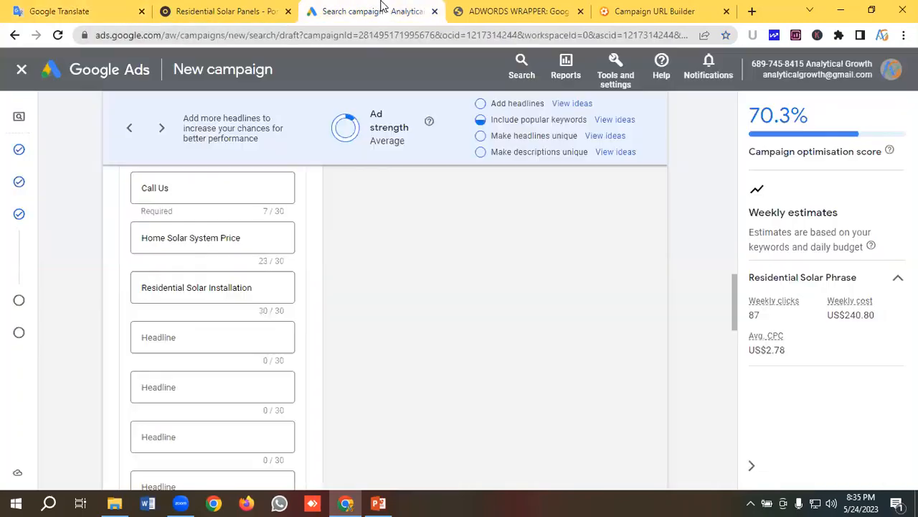
{"action": "left_click", "coordinate": [173, 336]}
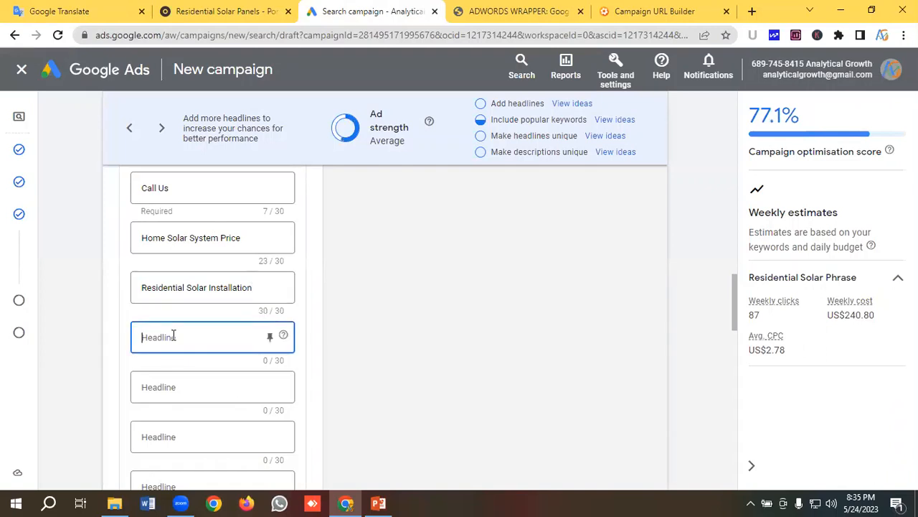
{"action": "key", "text": "ctrl+v"}
- Copy "Get A Quote" from the Google Translate notes into the ad's seventh headline in Google Ads
{"action": "left_click", "coordinate": [98, 6]}
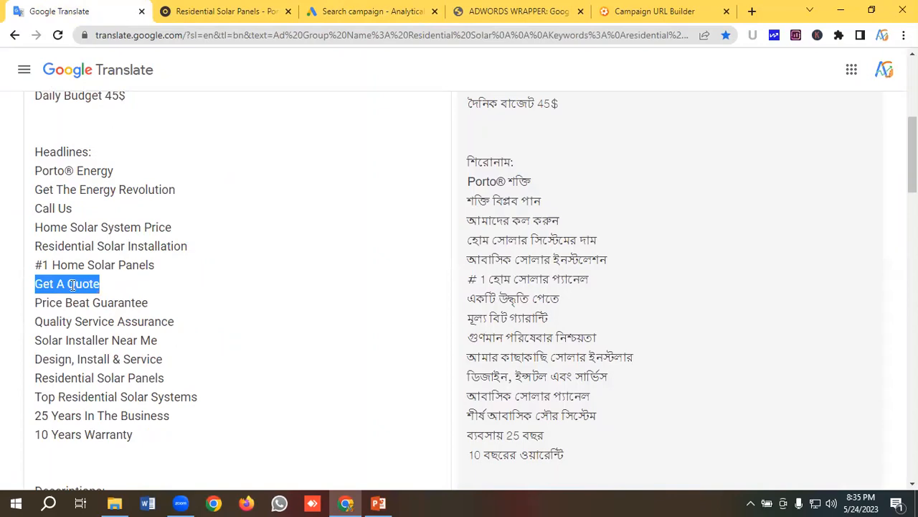
{"action": "right_click", "coordinate": [73, 285]}
{"action": "left_click", "coordinate": [103, 90]}
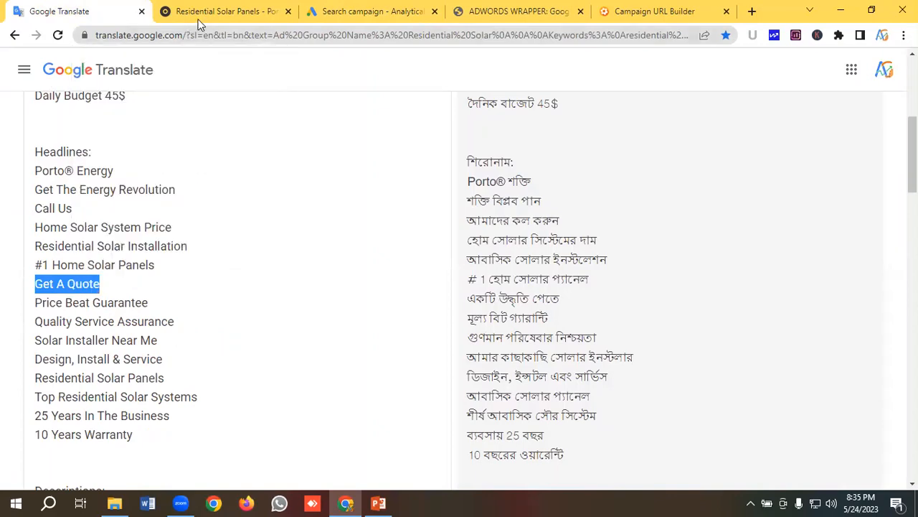
{"action": "left_click", "coordinate": [347, 7]}
{"action": "left_click", "coordinate": [165, 387]}
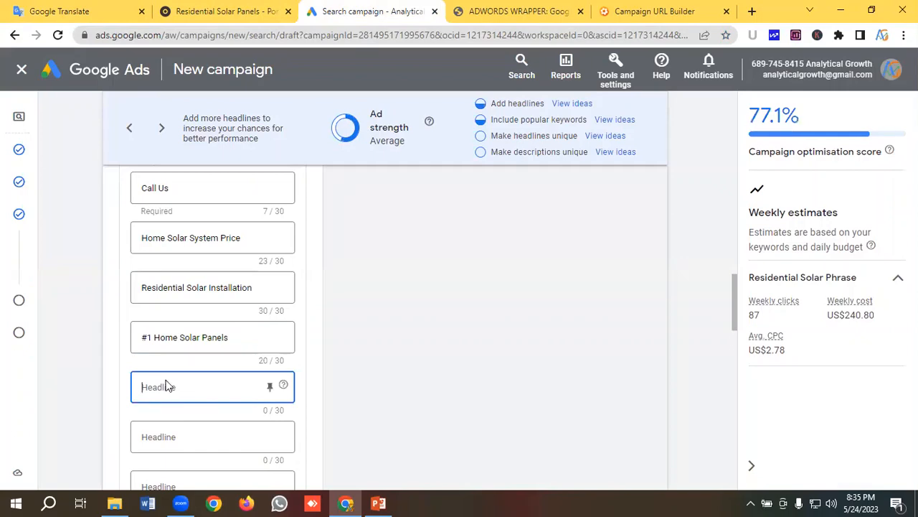
{"action": "key", "text": "ctrl+v"}
- Copy "Price Beat Guarantee" from the Google Translate notes into the ad's eighth headline in Google Ads
{"action": "left_click", "coordinate": [54, 11]}
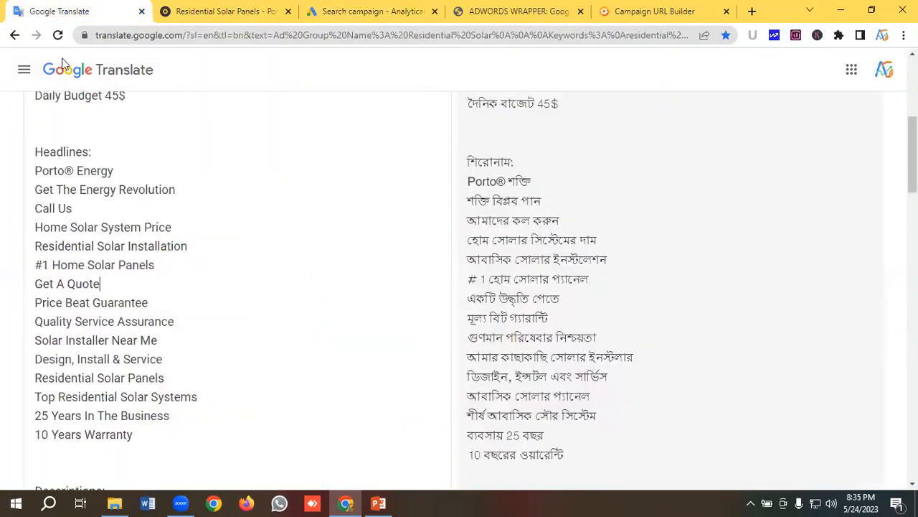
{"action": "scroll", "coordinate": [145, 271], "scroll_direction": "down", "scroll_amount": 1}
{"action": "left_click_drag", "start_coordinate": [150, 237], "coordinate": [31, 239]}
{"action": "right_click", "coordinate": [87, 231]}
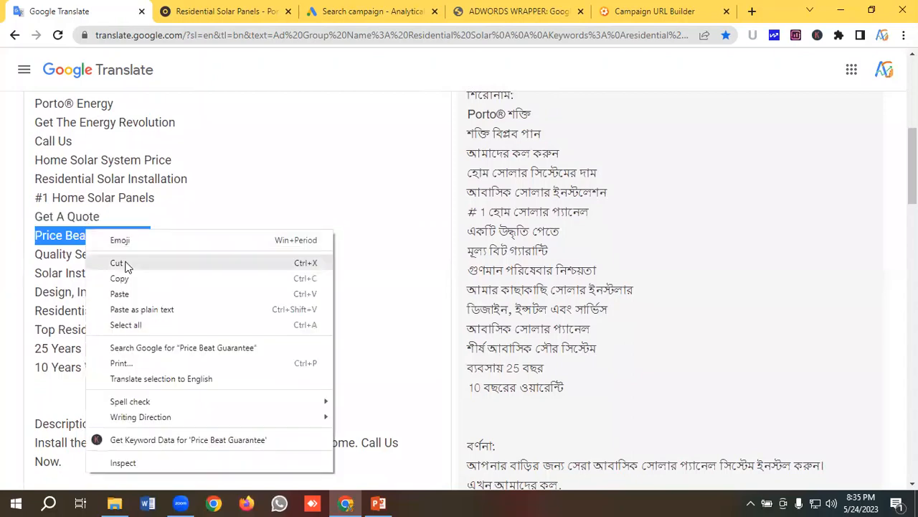
{"action": "left_click", "coordinate": [122, 281]}
{"action": "left_click", "coordinate": [330, 11]}
{"action": "left_click", "coordinate": [167, 399]}
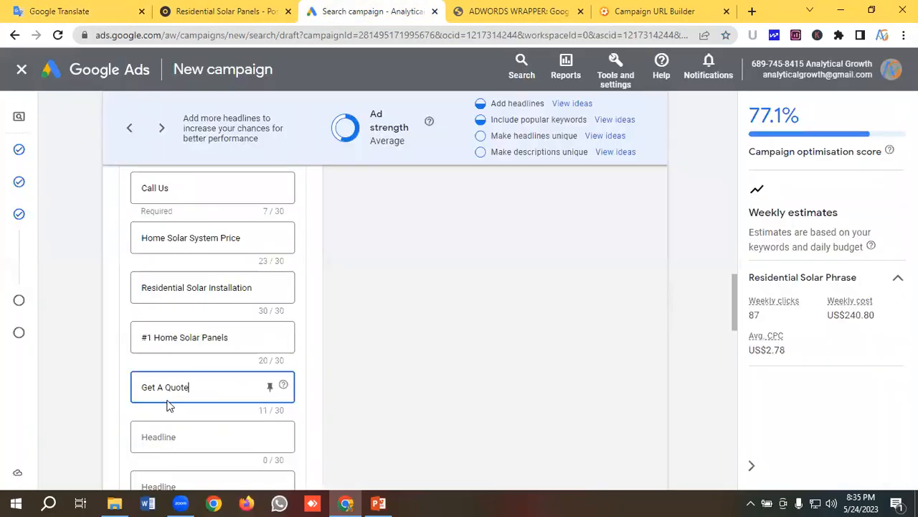
{"action": "left_click", "coordinate": [166, 435]}
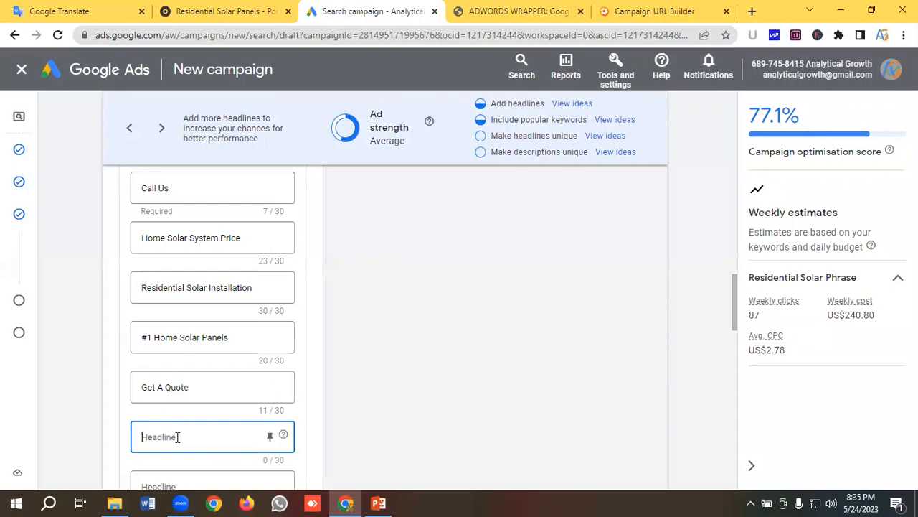
{"action": "key", "text": "ctrl+v"}
{"action": "scroll", "coordinate": [199, 435], "scroll_direction": "down", "scroll_amount": 2}
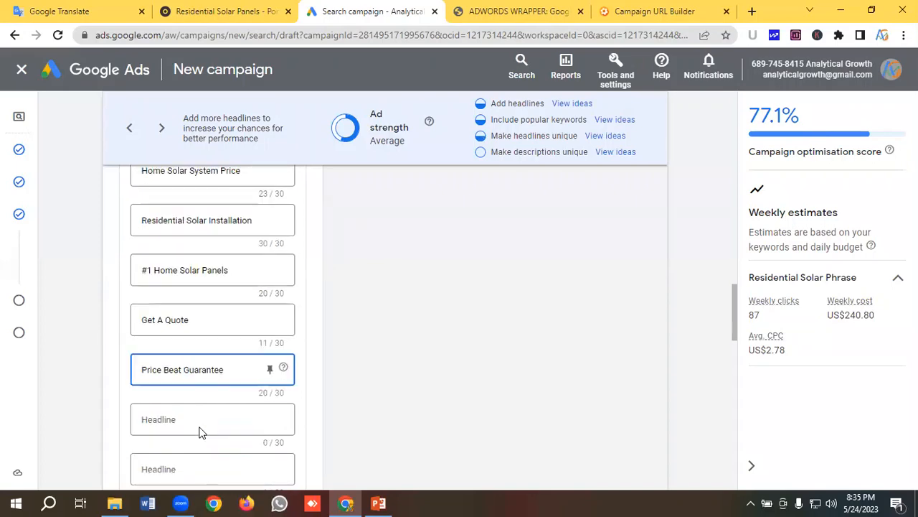
- Copy "Quality Service Assurance" from the Google Translate notes into the ad's ninth headline in Google Ads
{"action": "left_click", "coordinate": [80, 8]}
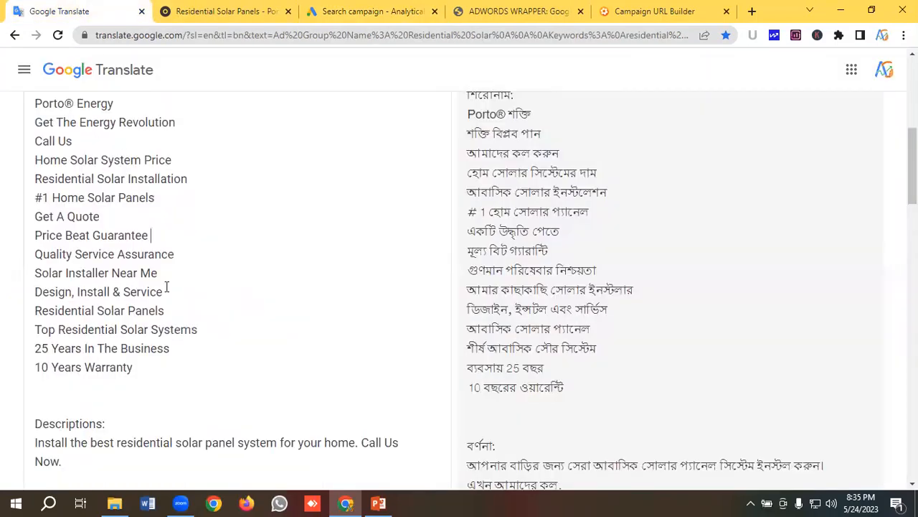
{"action": "left_click_drag", "start_coordinate": [189, 259], "coordinate": [27, 262]}
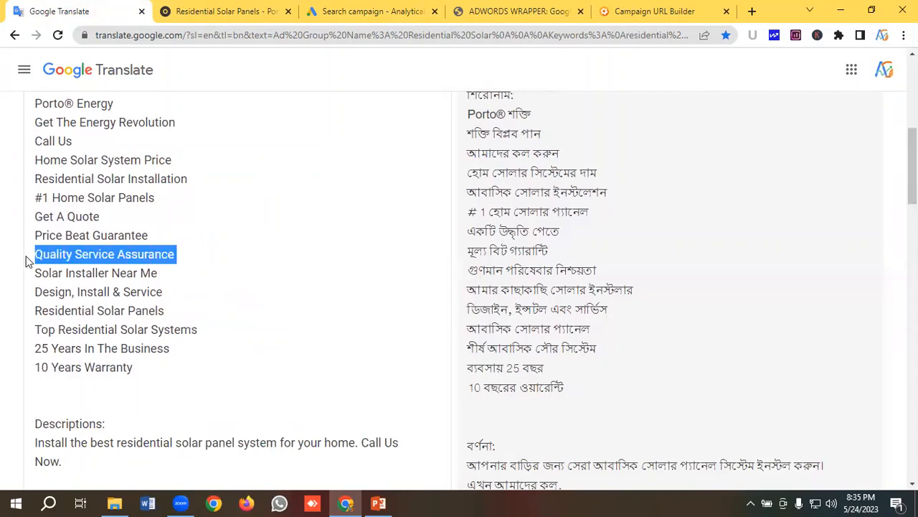
{"action": "right_click", "coordinate": [83, 258]}
{"action": "left_click", "coordinate": [113, 65]}
{"action": "left_click", "coordinate": [362, 14]}
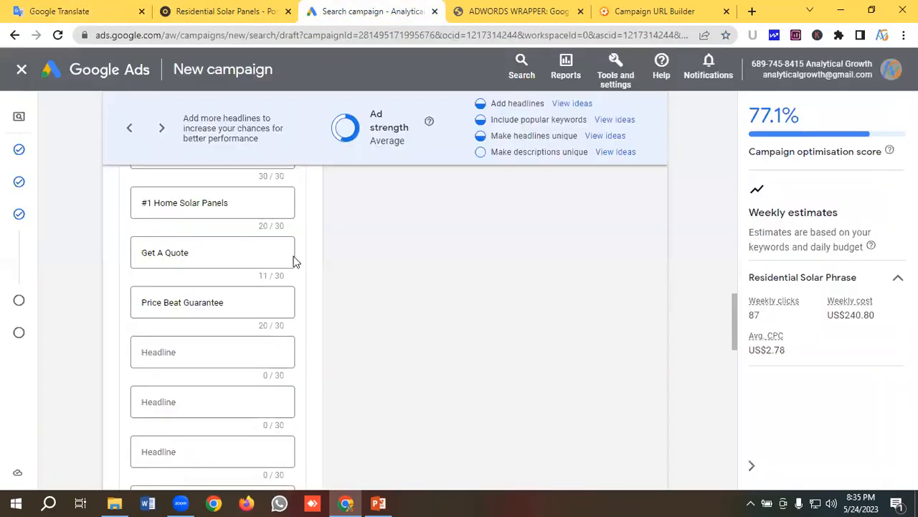
{"action": "left_click", "coordinate": [180, 360]}
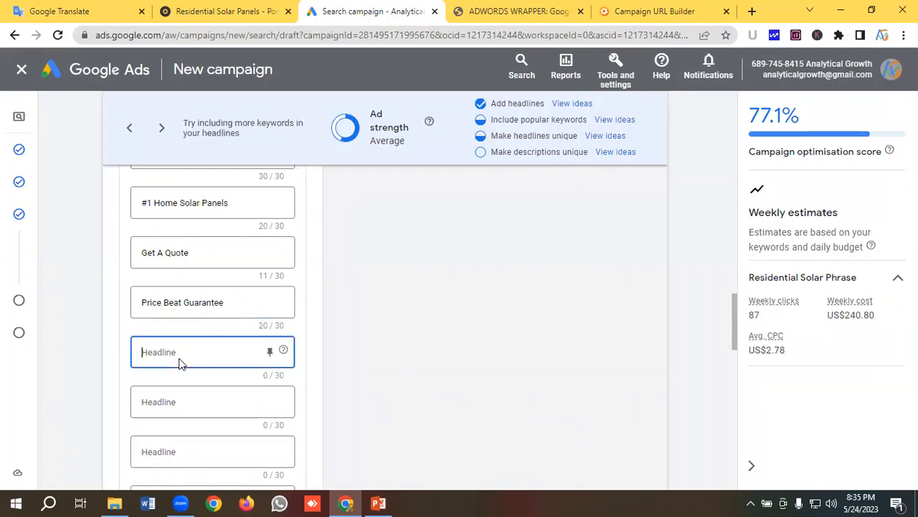
{"action": "key", "text": "ctrl+v"}
- Copy "Solar Installer Near Me" from the Google Translate notes into the ad's tenth headline in Google Ads
{"action": "left_click", "coordinate": [114, 11]}
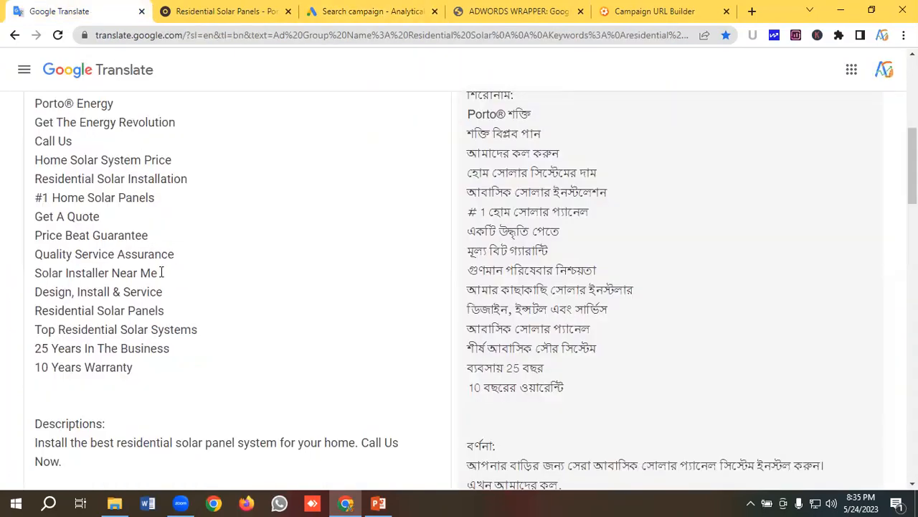
{"action": "left_click_drag", "start_coordinate": [168, 276], "coordinate": [26, 284]}
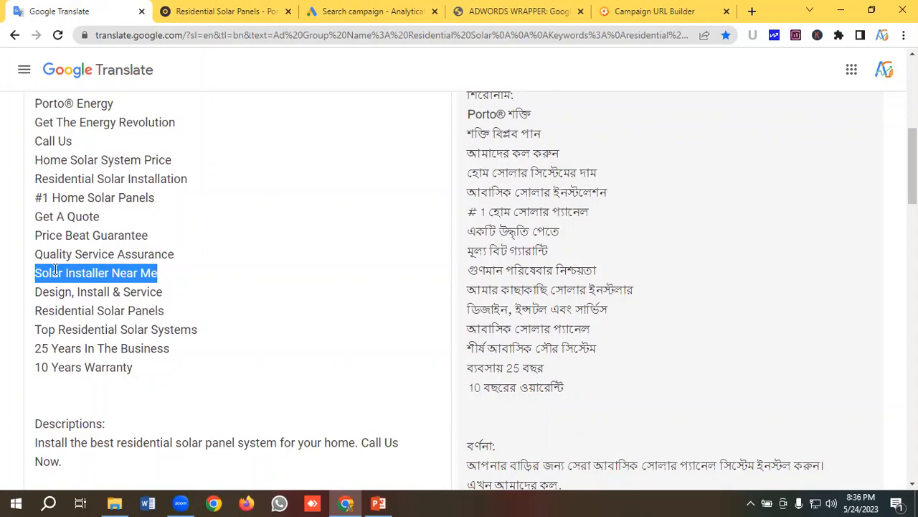
{"action": "right_click", "coordinate": [55, 270]}
{"action": "left_click", "coordinate": [90, 76]}
{"action": "left_click", "coordinate": [359, 10]}
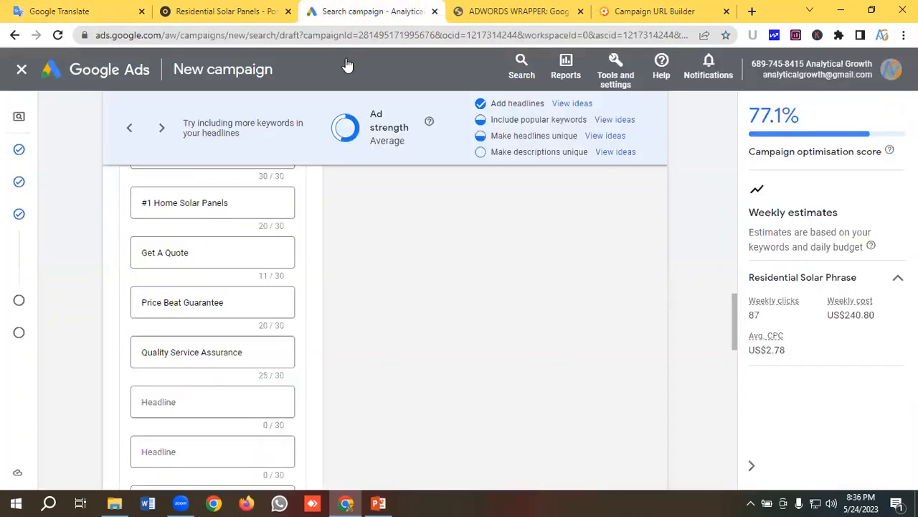
{"action": "left_click", "coordinate": [179, 402]}
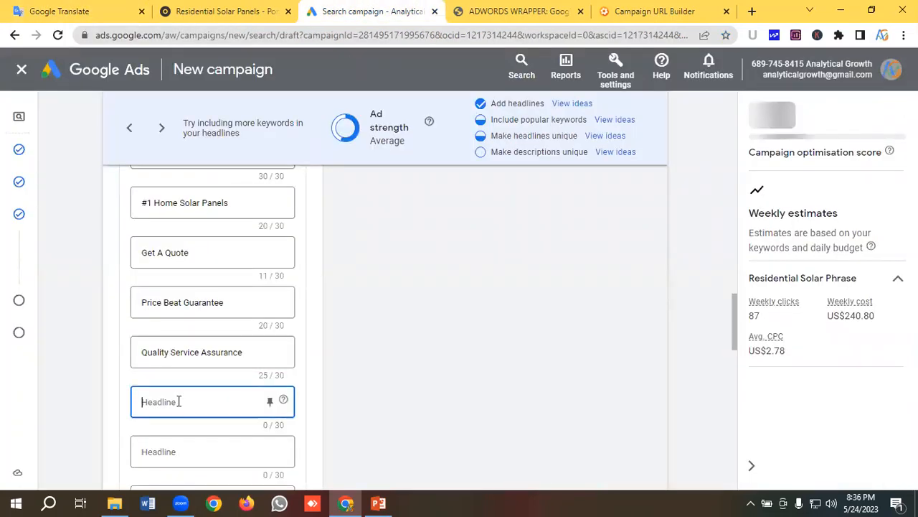
{"action": "key", "text": "ctrl+v"}
{"action": "scroll", "coordinate": [201, 384], "scroll_direction": "down", "scroll_amount": 1}
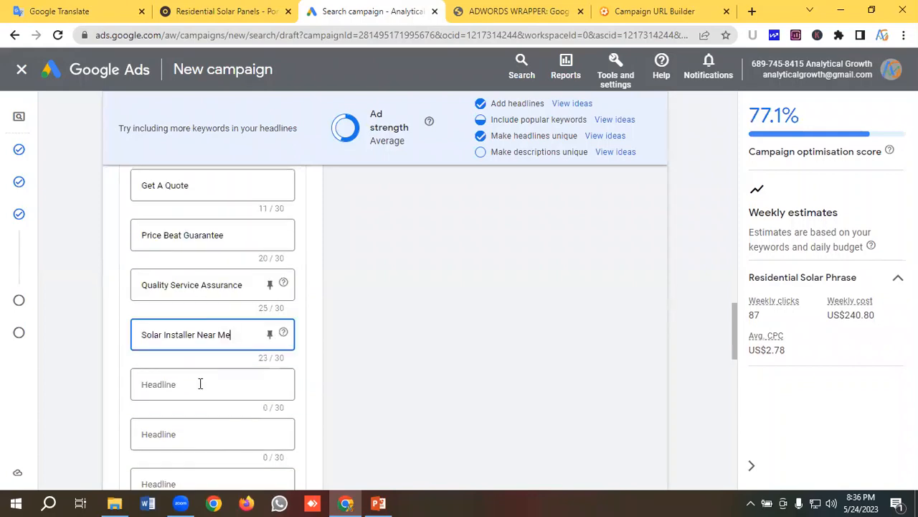
- Copy "Design, Install & Service" from the Google Translate notes into the ad's eleventh headline in Google Ads
{"action": "left_click", "coordinate": [38, 7]}
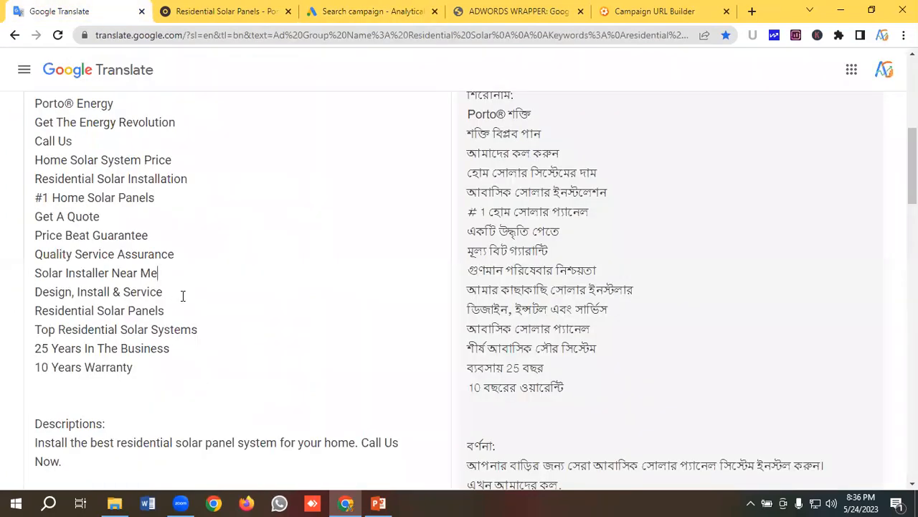
{"action": "left_click_drag", "start_coordinate": [183, 296], "coordinate": [0, 297]}
{"action": "right_click", "coordinate": [79, 292]}
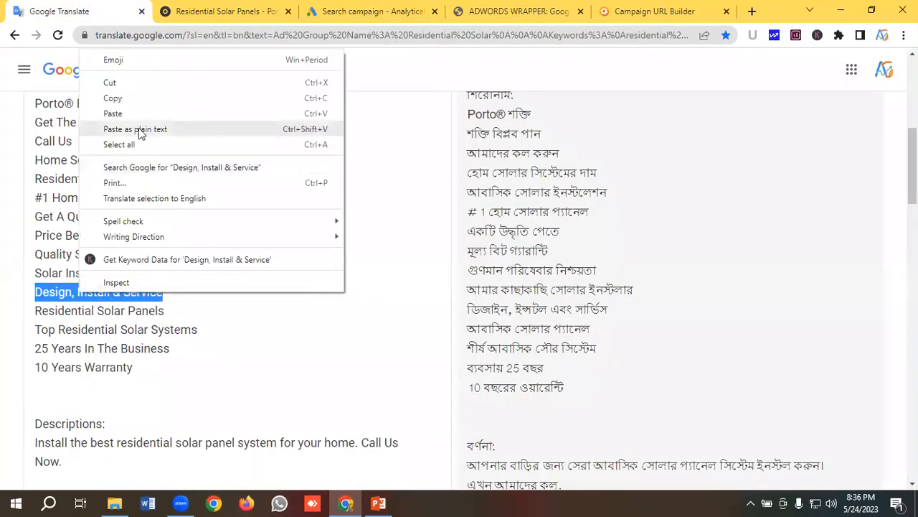
{"action": "left_click", "coordinate": [120, 97]}
{"action": "left_click", "coordinate": [375, 10]}
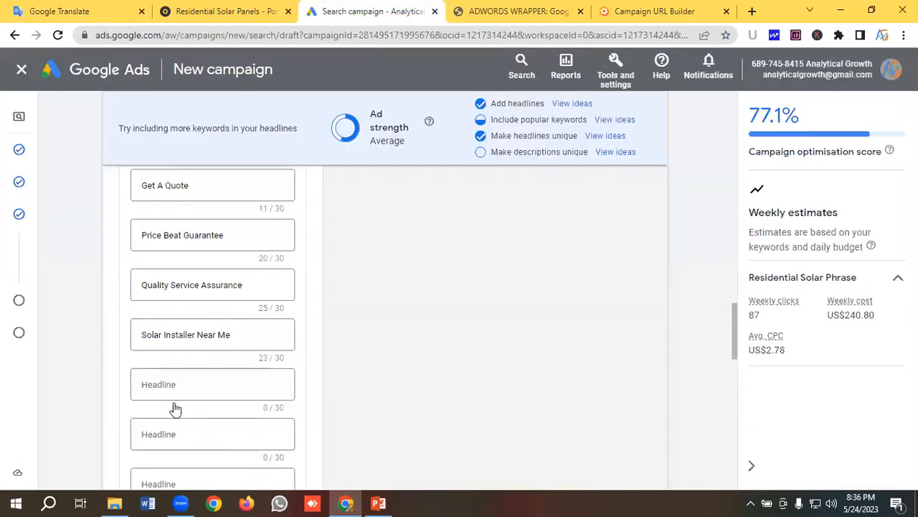
{"action": "left_click", "coordinate": [182, 385]}
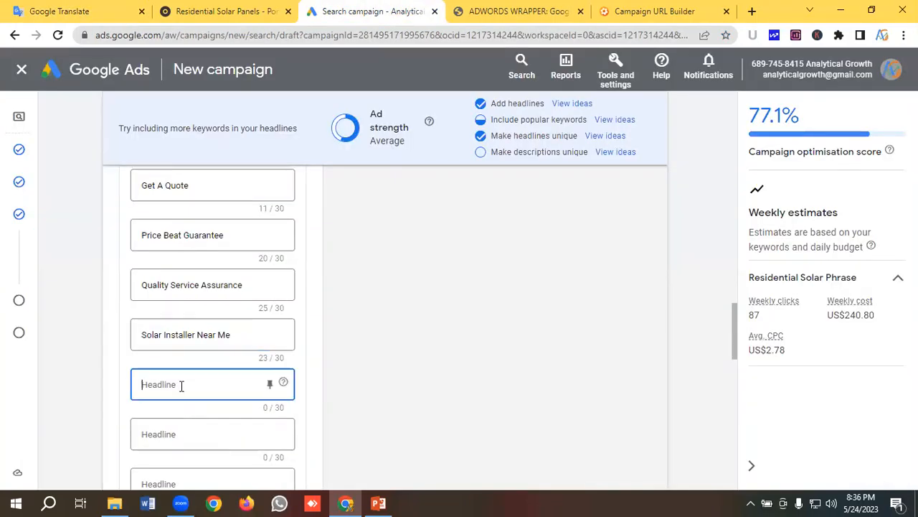
{"action": "key", "text": "ctrl+v"}
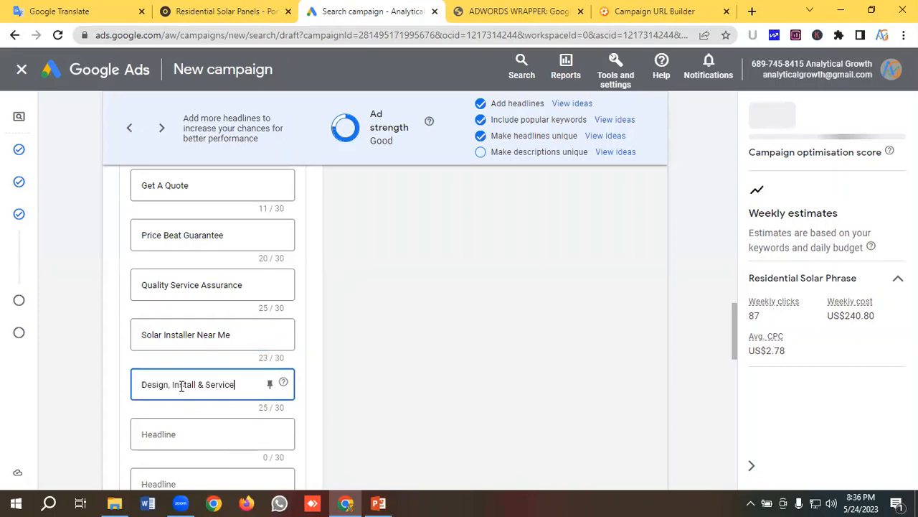
- Copy "Residential Solar Panels" from the Google Translate notes into the ad's twelfth headline in Google Ads
{"action": "left_click", "coordinate": [57, 10]}
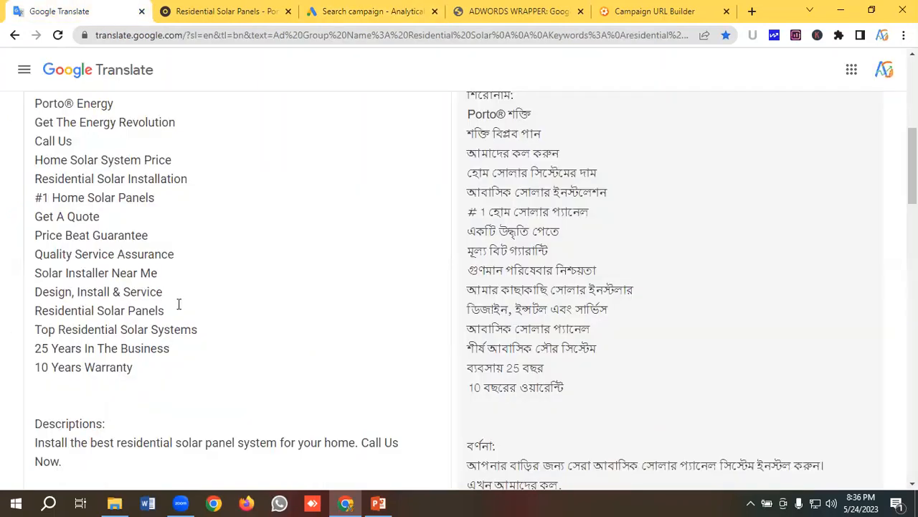
{"action": "left_click_drag", "start_coordinate": [165, 310], "coordinate": [14, 318]}
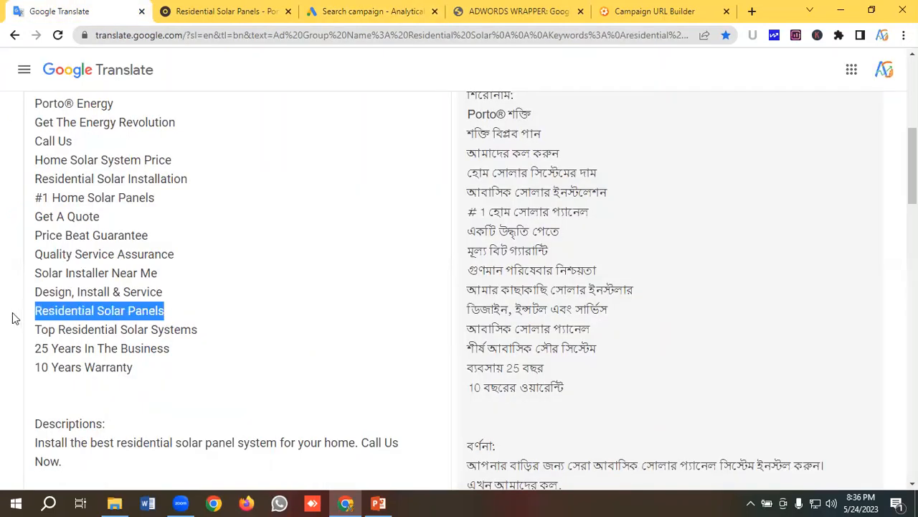
{"action": "right_click", "coordinate": [63, 313]}
{"action": "left_click", "coordinate": [94, 122]}
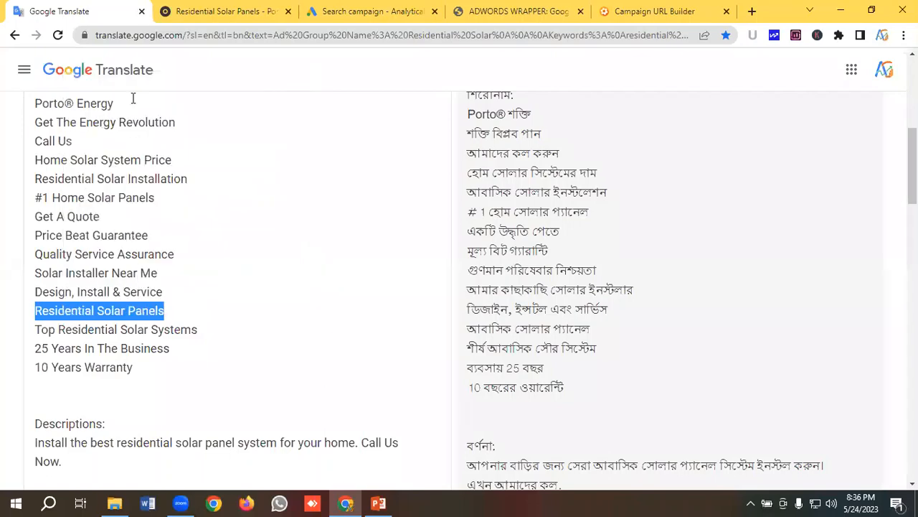
{"action": "left_click", "coordinate": [362, 8]}
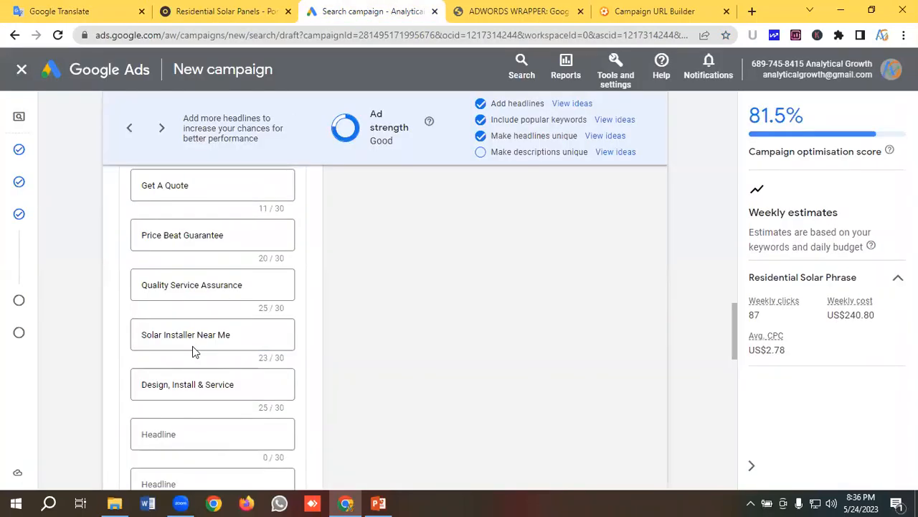
{"action": "key", "text": "Tab"}
{"action": "key", "text": "Tab"}
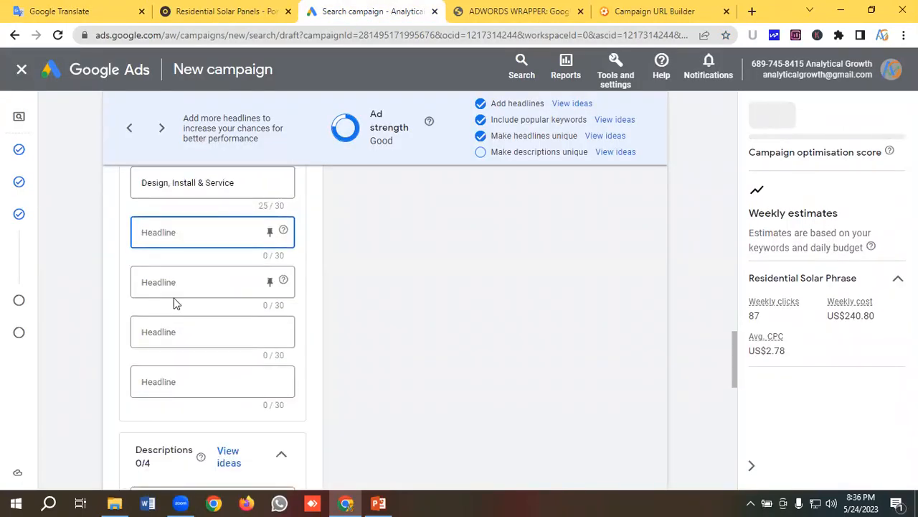
{"action": "key", "text": "ctrl+v"}
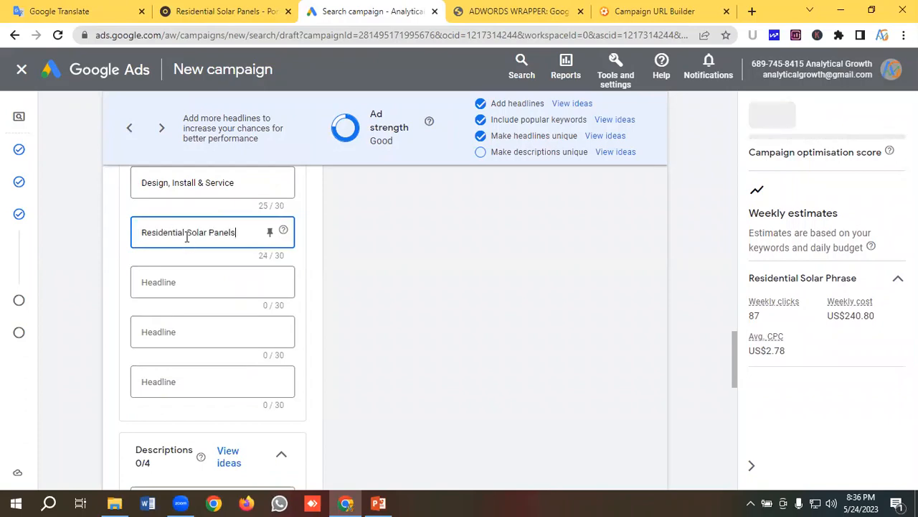
- Copy "Top Residential Solar Systems" from the Google Translate notes into the ad's thirteenth headline in Google Ads, keeping the original in the notes
{"action": "left_click", "coordinate": [43, 10]}
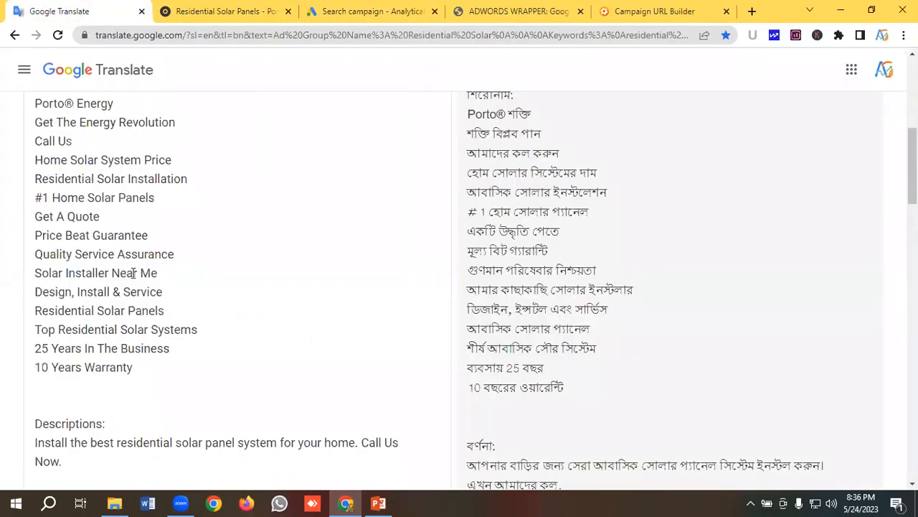
{"action": "left_click_drag", "start_coordinate": [198, 330], "coordinate": [5, 333]}
{"action": "right_click", "coordinate": [82, 330]}
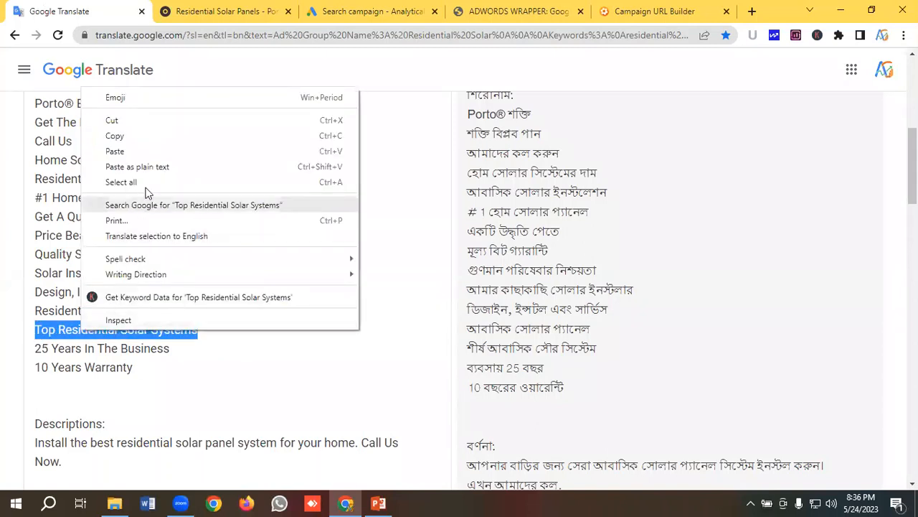
{"action": "left_click", "coordinate": [119, 120]}
{"action": "key", "text": "ctrl+z"}
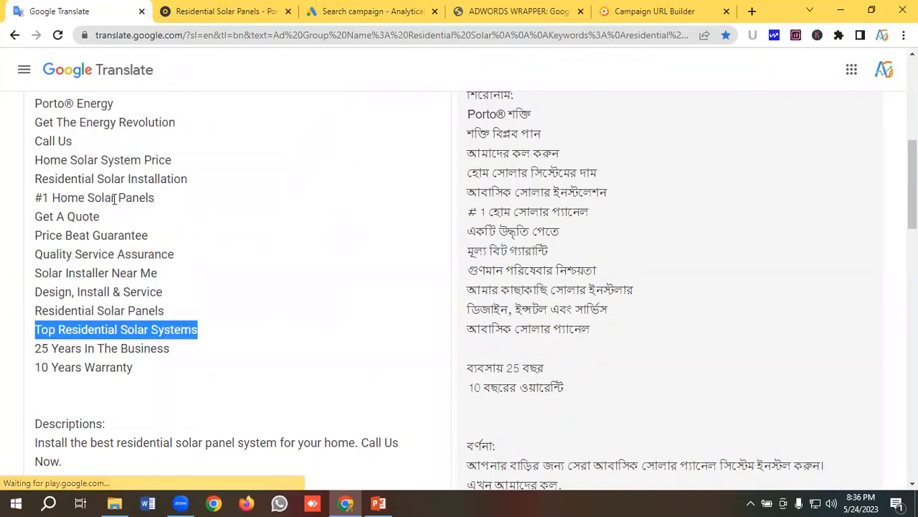
{"action": "right_click", "coordinate": [90, 337]}
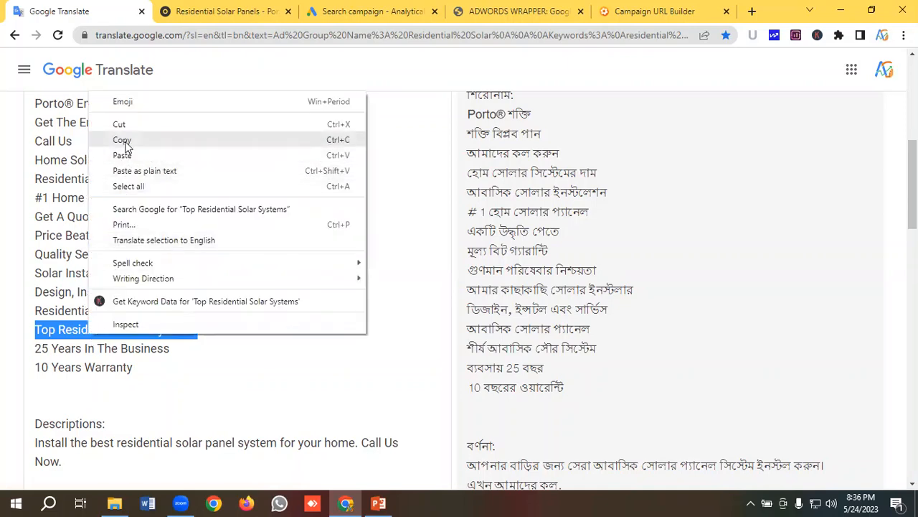
{"action": "left_click", "coordinate": [126, 137]}
{"action": "left_click", "coordinate": [352, 11]}
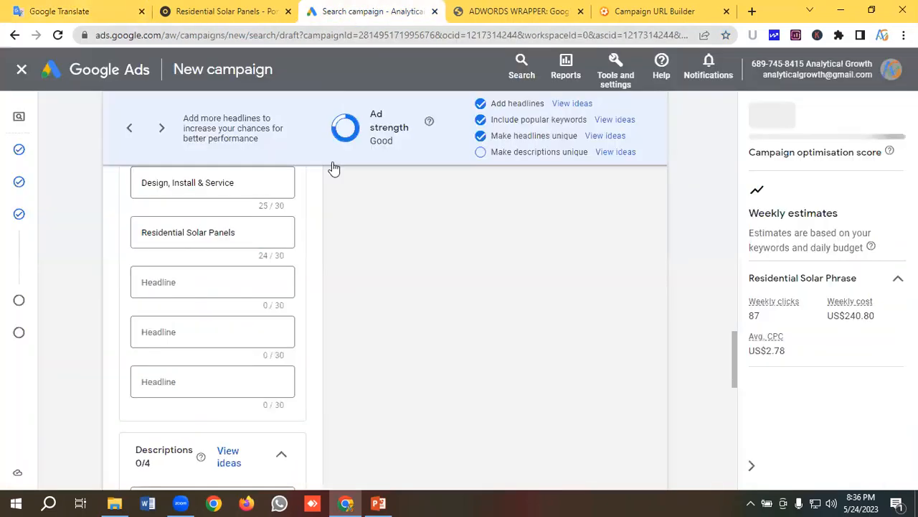
{"action": "left_click", "coordinate": [171, 281]}
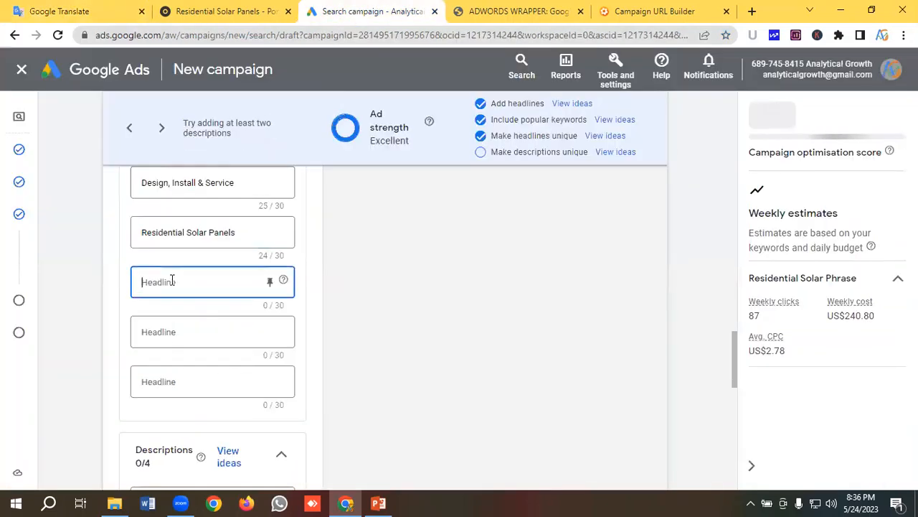
{"action": "key", "text": "ctrl+v"}
- Copy "25 Years In The Business" from the Google Translate notes into the ad's fourteenth headline in Google Ads
{"action": "left_click", "coordinate": [63, 12]}
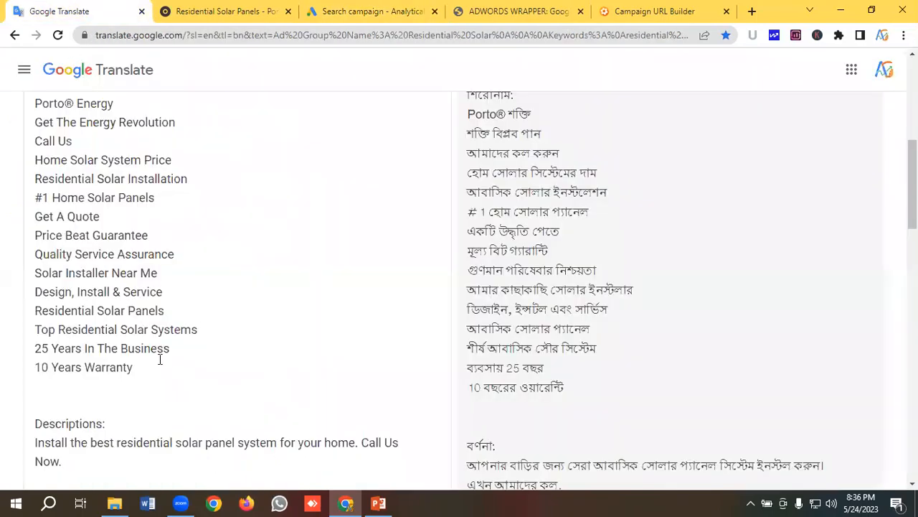
{"action": "left_click_drag", "start_coordinate": [189, 350], "coordinate": [11, 354]}
{"action": "right_click", "coordinate": [97, 347]}
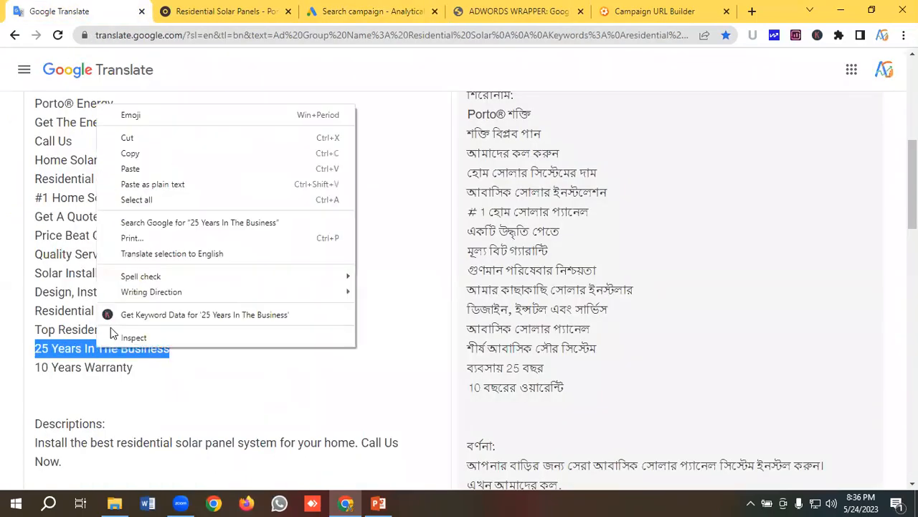
{"action": "left_click", "coordinate": [133, 155]}
{"action": "left_click", "coordinate": [340, 13]}
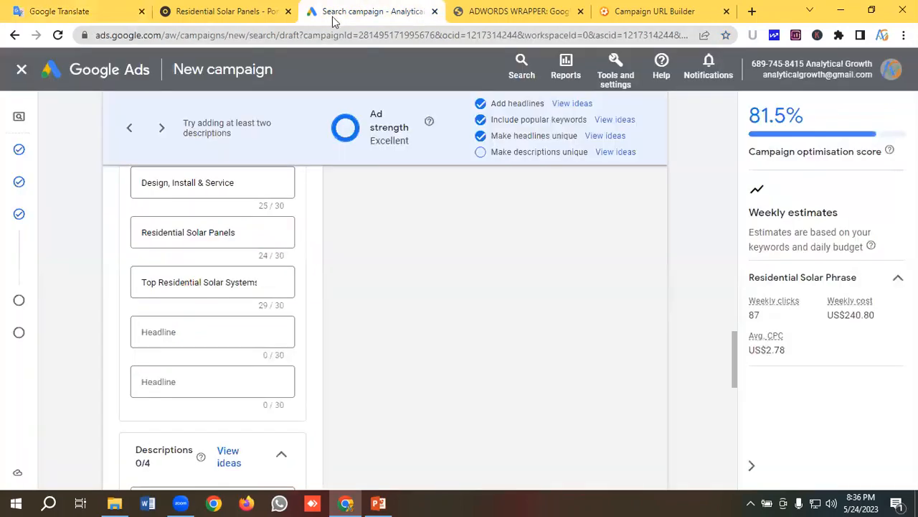
{"action": "left_click", "coordinate": [170, 331]}
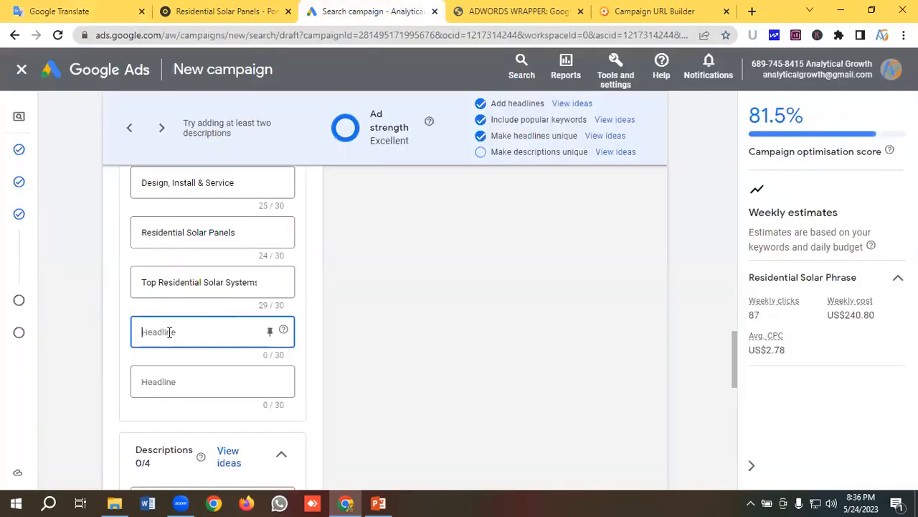
{"action": "key", "text": "ctrl+v"}
- Copy "10 Years Warranty" from the Google Translate notes into the ad's fifteenth headline in Google Ads
{"action": "key", "text": "ctrl+1"}
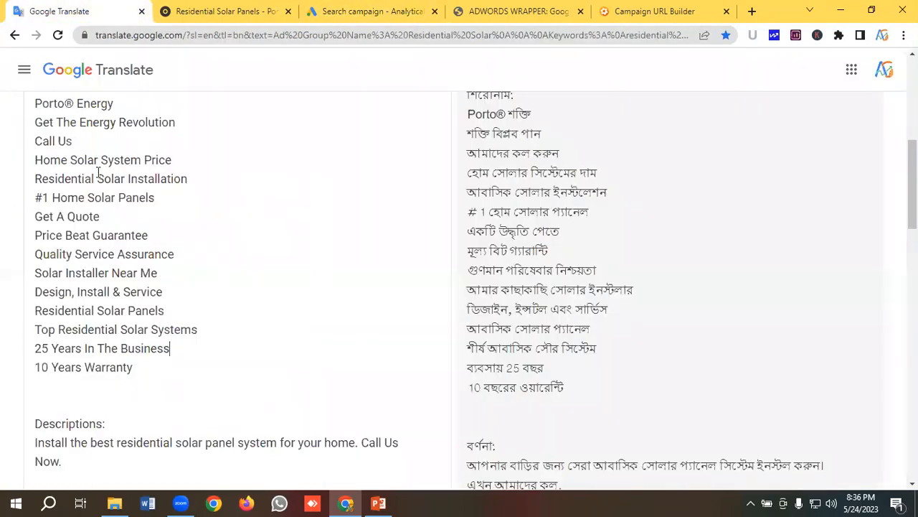
{"action": "left_click_drag", "start_coordinate": [130, 373], "coordinate": [0, 368]}
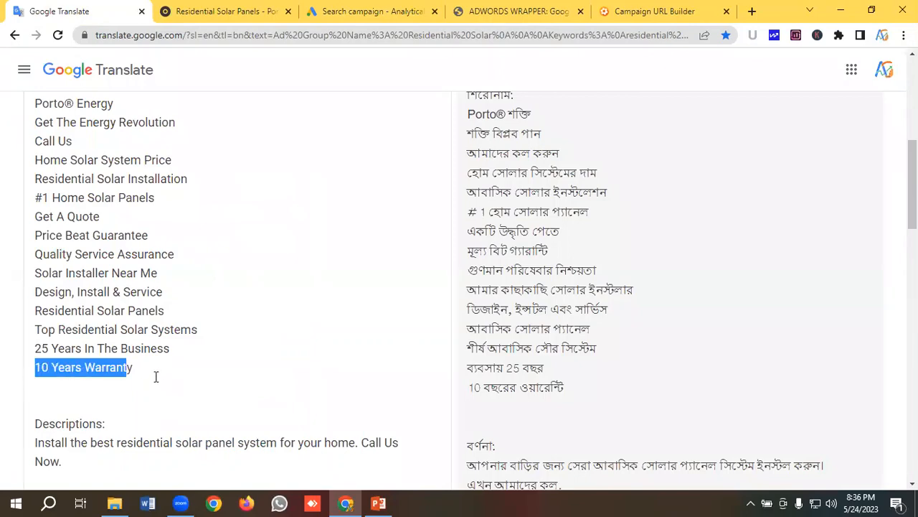
{"action": "left_click_drag", "start_coordinate": [156, 377], "coordinate": [9, 366]}
{"action": "right_click", "coordinate": [63, 373]}
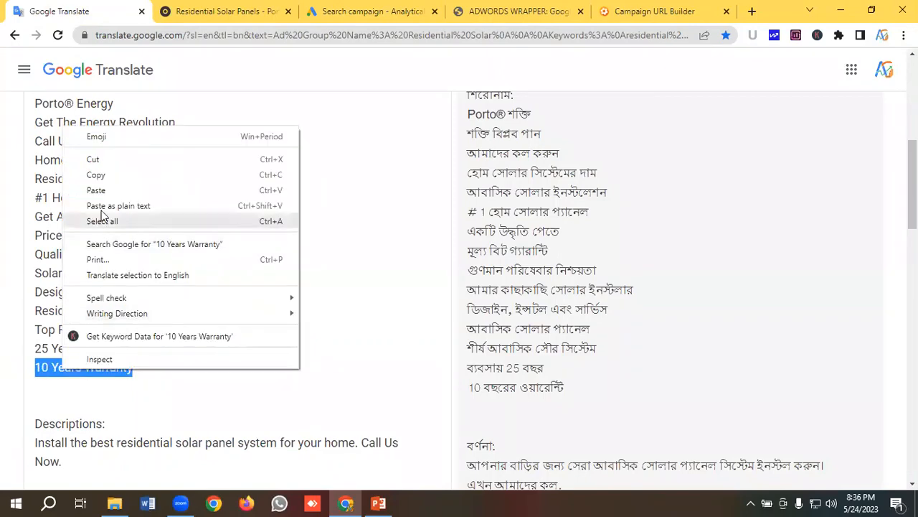
{"action": "left_click", "coordinate": [93, 176]}
{"action": "left_click", "coordinate": [340, 7]}
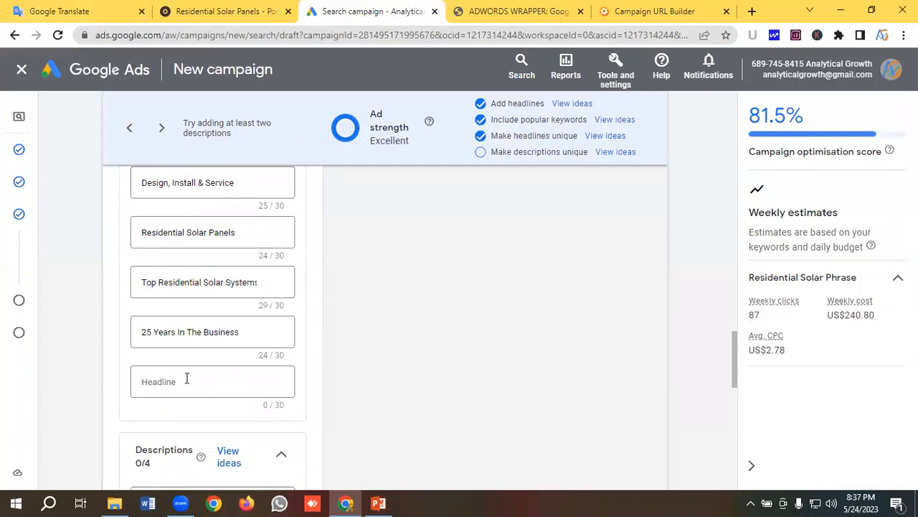
{"action": "left_click", "coordinate": [187, 378]}
{"action": "key", "text": "ctrl+v"}
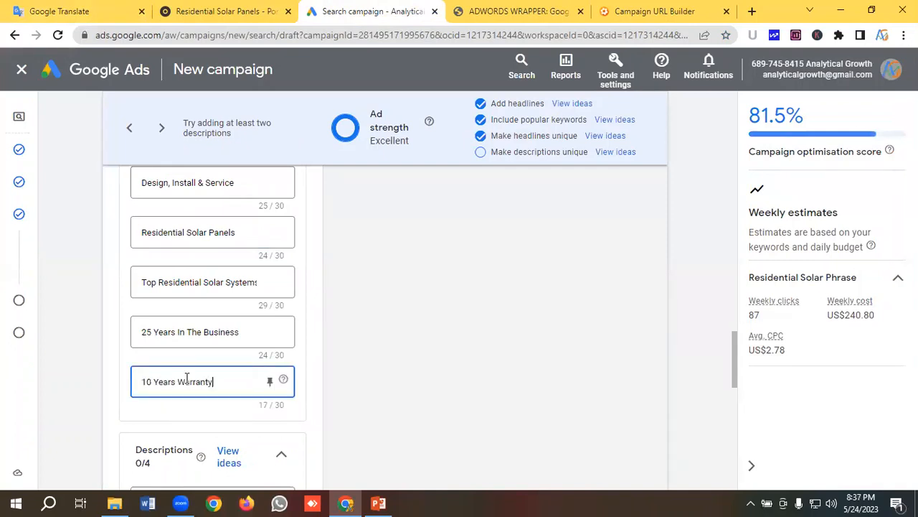
- Copy "Install the best residential solar panel system for your home. Call Us Now." from the Google Translate notes into the ad's first description in Google Ads
{"action": "scroll", "coordinate": [223, 368], "scroll_direction": "down", "scroll_amount": 3}
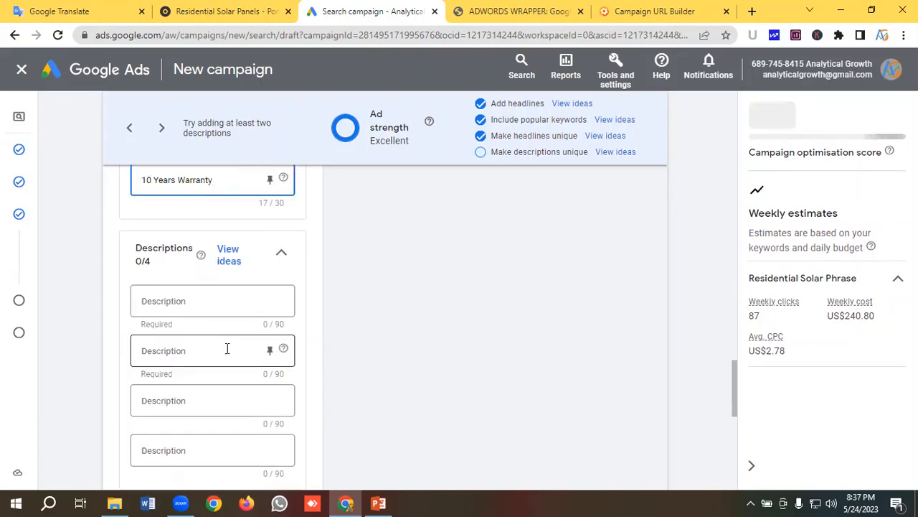
{"action": "left_click", "coordinate": [65, 10]}
{"action": "scroll", "coordinate": [173, 296], "scroll_direction": "down", "scroll_amount": 3}
{"action": "left_click_drag", "start_coordinate": [79, 261], "coordinate": [2, 243]}
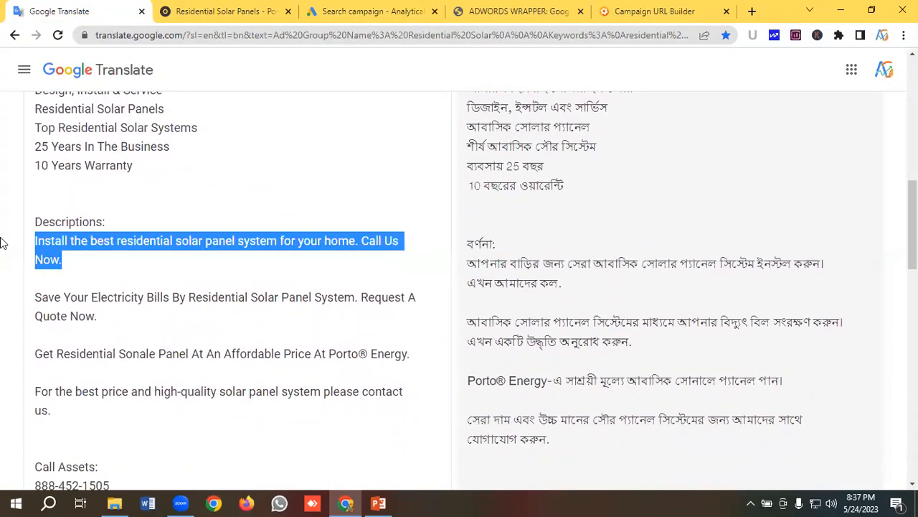
{"action": "right_click", "coordinate": [62, 239]}
{"action": "left_click", "coordinate": [101, 287]}
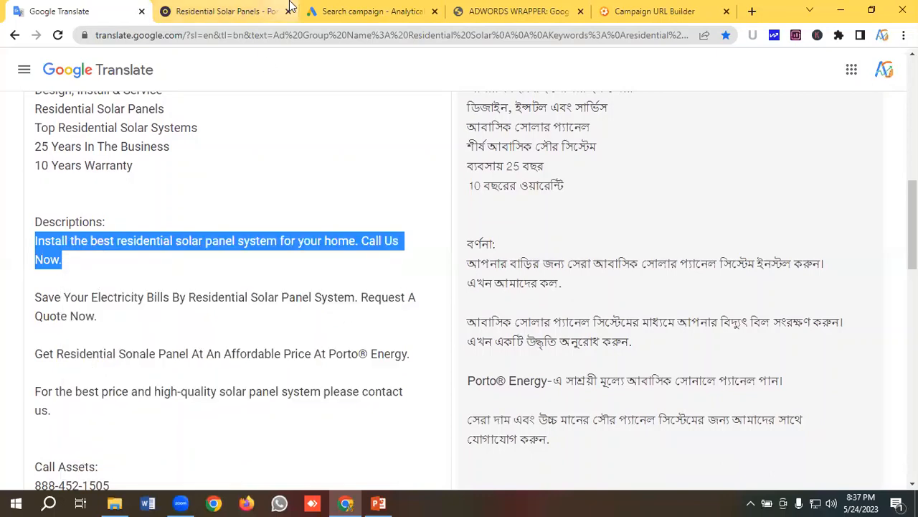
{"action": "left_click", "coordinate": [359, 10]}
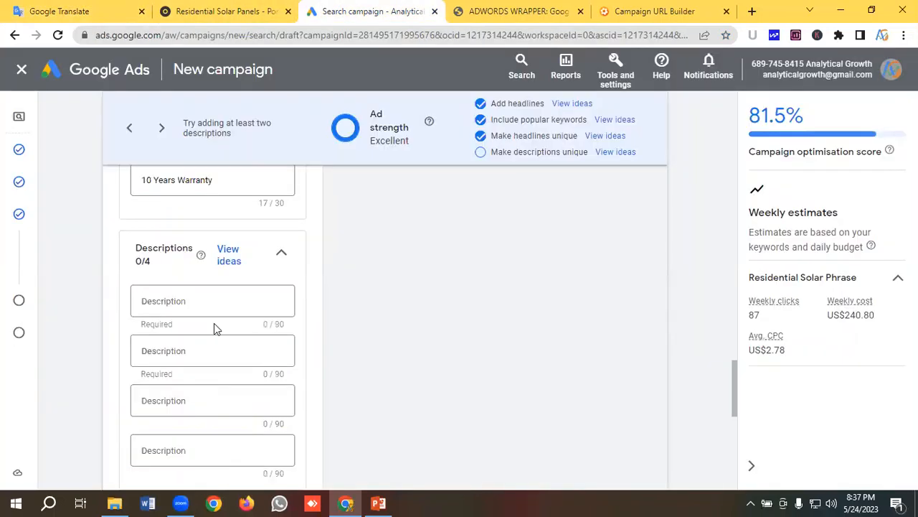
{"action": "left_click", "coordinate": [167, 299]}
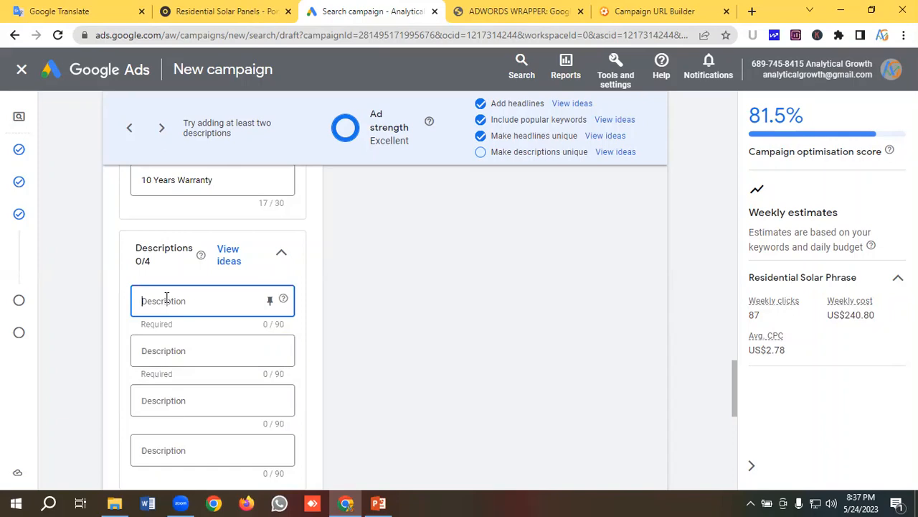
{"action": "key", "text": "ctrl+v"}
- Copy "Save Your Electricity Bills By Residential Solar Panel System. Request A Quote Now." from the Google Translate notes into the ad's second description in Google Ads
{"action": "left_click", "coordinate": [78, 10]}
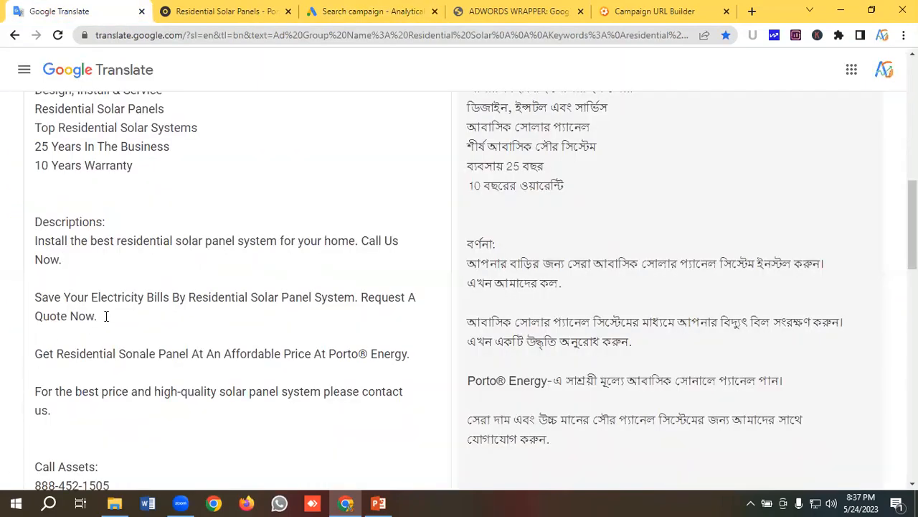
{"action": "triple_click", "coordinate": [25, 308]}
{"action": "right_click", "coordinate": [49, 300]}
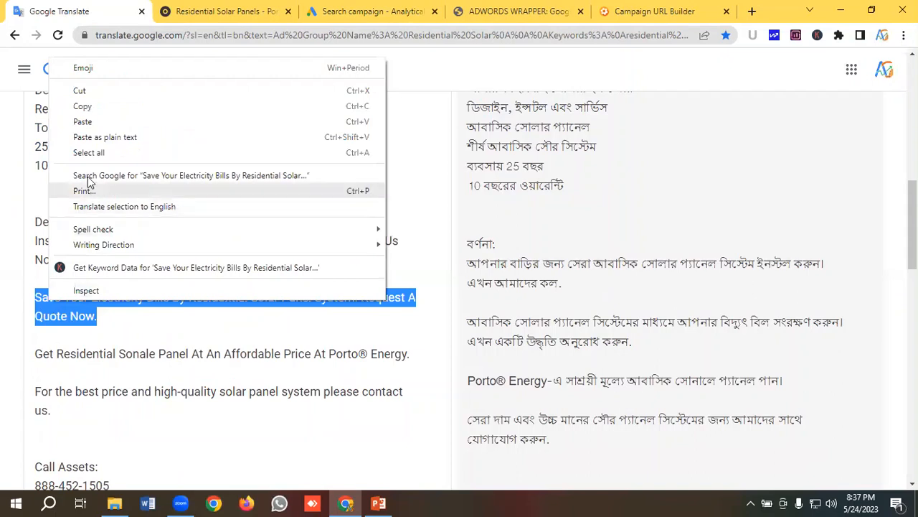
{"action": "left_click", "coordinate": [87, 107]}
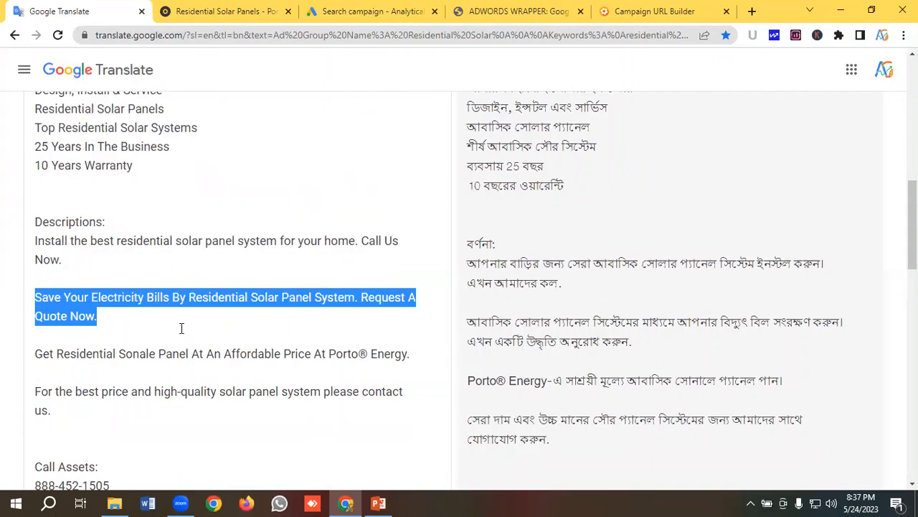
{"action": "left_click", "coordinate": [343, 13]}
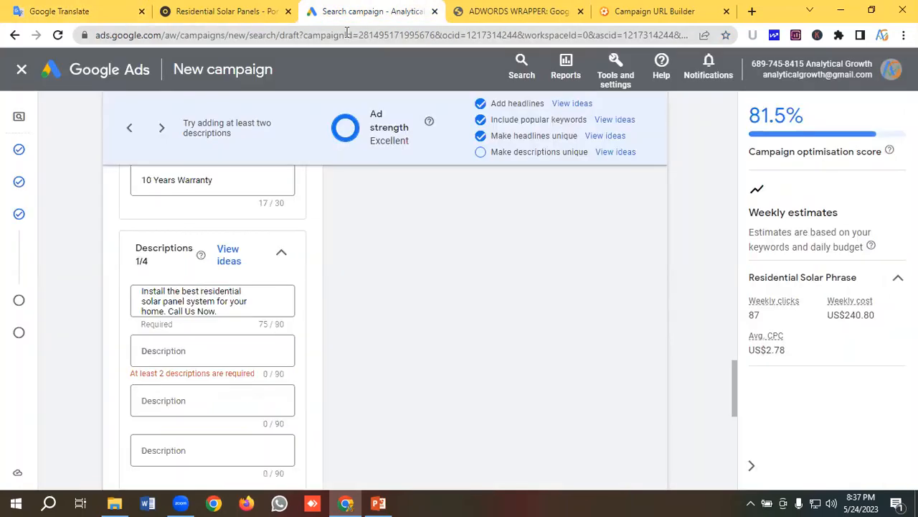
{"action": "left_click", "coordinate": [188, 351]}
{"action": "key", "text": "ctrl+v"}
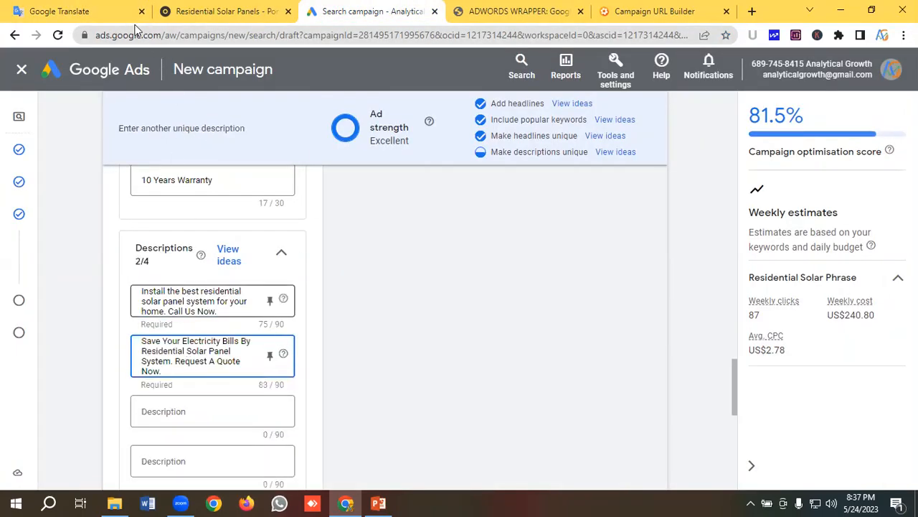
- Copy "Get Residential Sonale Panel At An Affordable Price At Porto® Energy." from the Google Translate notes into the ad's third description in Google Ads
{"action": "left_click", "coordinate": [61, 11]}
{"action": "scroll", "coordinate": [125, 291], "scroll_direction": "down", "scroll_amount": 1}
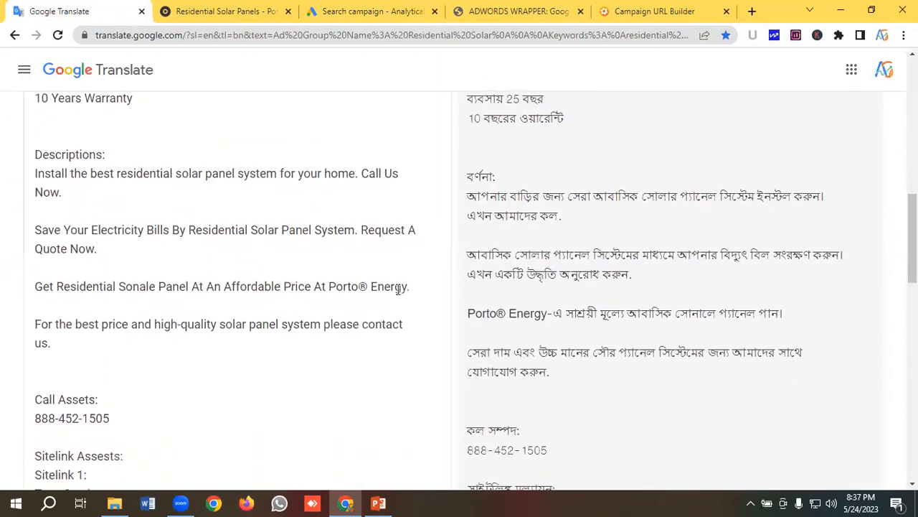
{"action": "left_click_drag", "start_coordinate": [410, 286], "coordinate": [149, 283]}
{"action": "left_click", "coordinate": [115, 284]}
{"action": "left_click_drag", "start_coordinate": [34, 288], "coordinate": [414, 288]}
{"action": "right_click", "coordinate": [310, 288]}
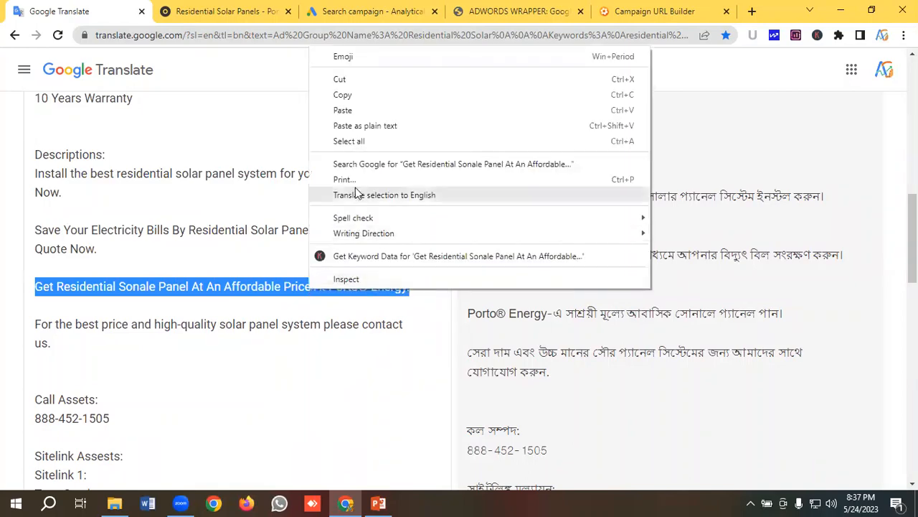
{"action": "left_click", "coordinate": [337, 95]}
{"action": "left_click", "coordinate": [366, 10]}
{"action": "left_click", "coordinate": [206, 370]}
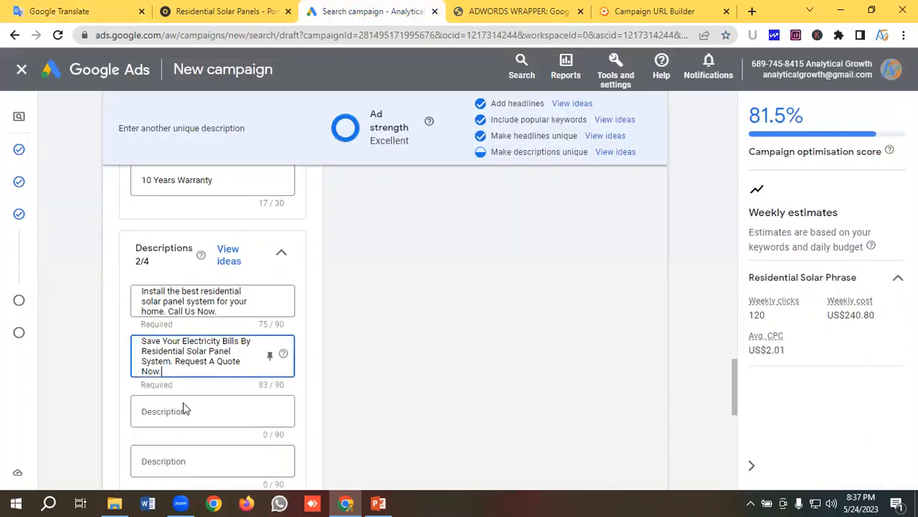
{"action": "left_click", "coordinate": [180, 411]}
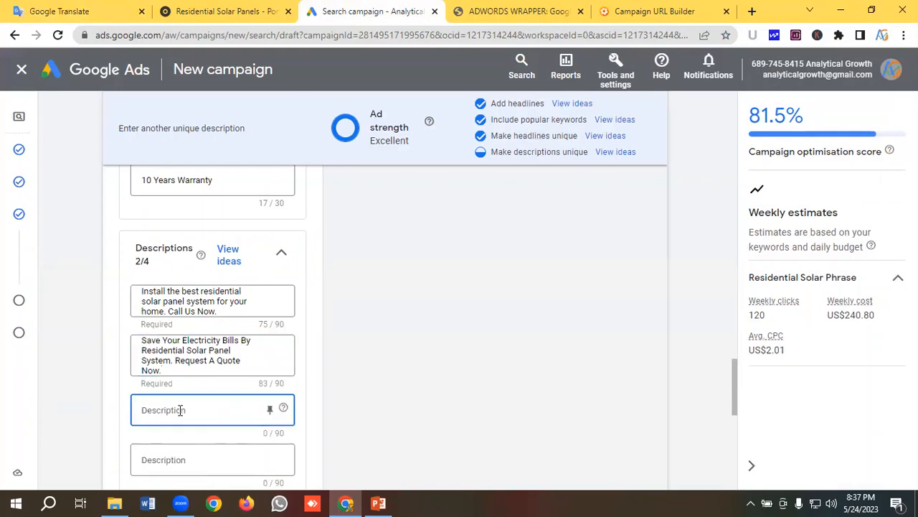
{"action": "key", "text": "ctrl+v"}
- Copy "For the best price and high-quality solar panel system please contact us." from the Google Translate notes into the ad's fourth description in Google Ads
{"action": "scroll", "coordinate": [185, 407], "scroll_direction": "down", "scroll_amount": 3}
{"action": "left_click", "coordinate": [61, 10]}
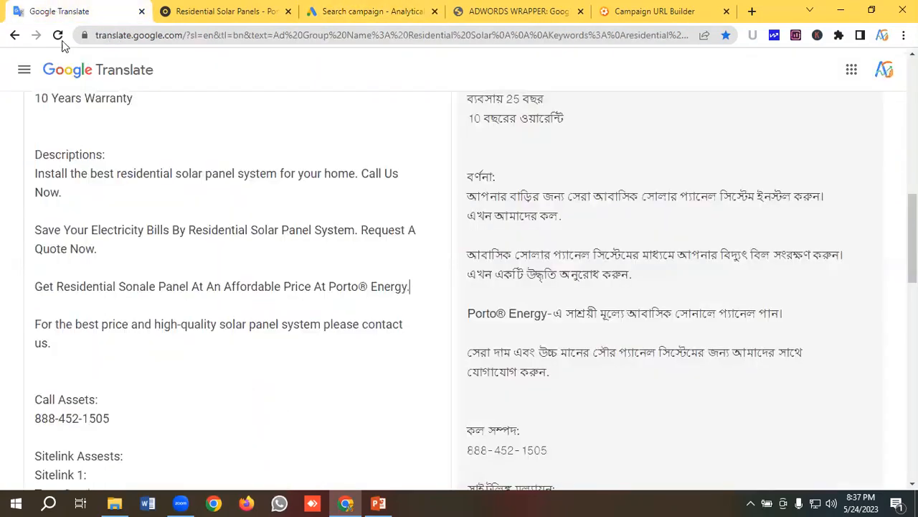
{"action": "left_click_drag", "start_coordinate": [83, 350], "coordinate": [20, 334]}
{"action": "right_click", "coordinate": [63, 327]}
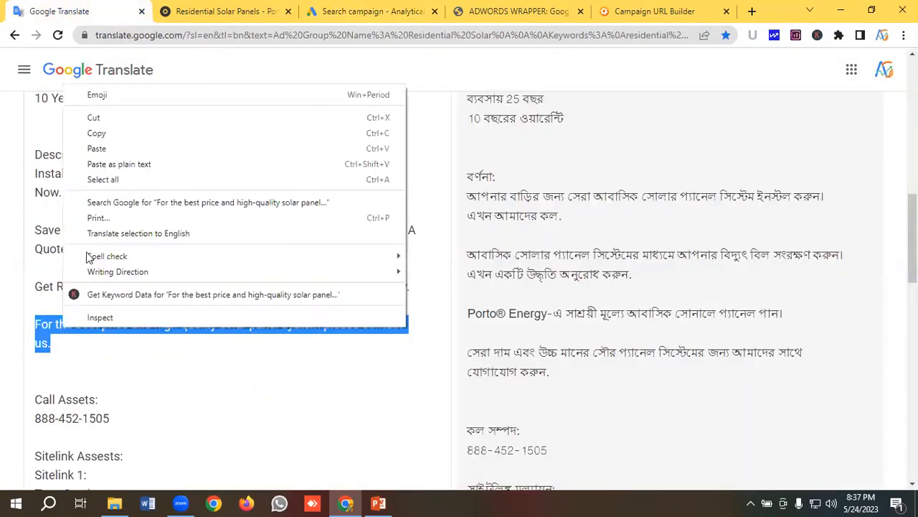
{"action": "left_click", "coordinate": [105, 129]}
{"action": "left_click", "coordinate": [388, 7]}
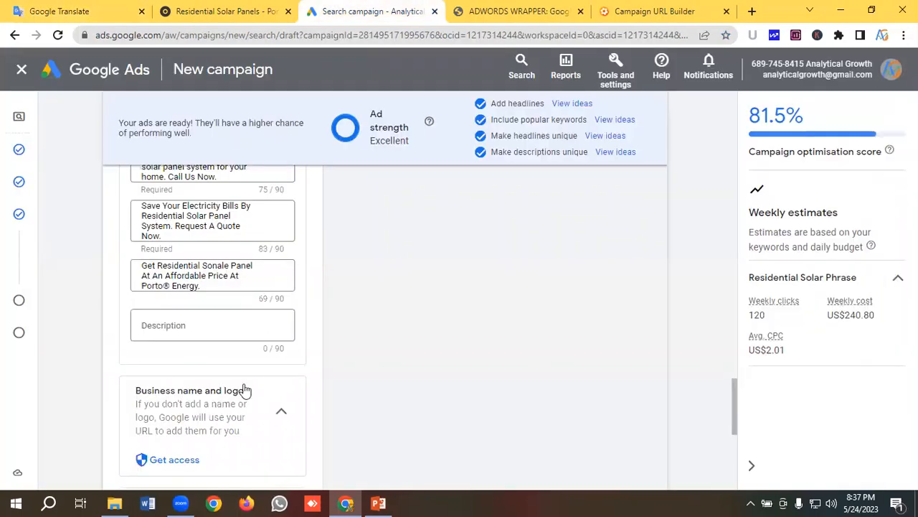
{"action": "left_click", "coordinate": [165, 325]}
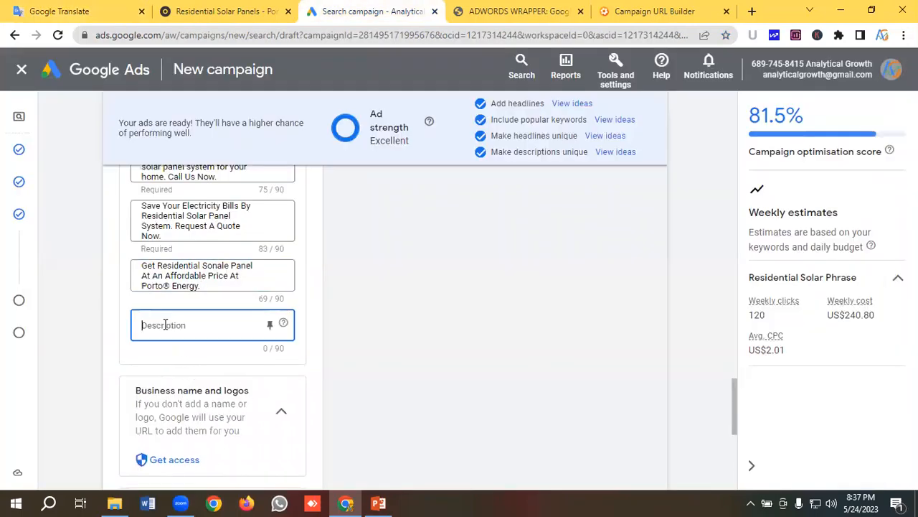
{"action": "key", "text": "ctrl+v"}
- Review the completed headlines, the ad strength and the mobile ad preview with its rotating headline and description combinations
{"action": "scroll", "coordinate": [366, 287], "scroll_direction": "up", "scroll_amount": 8}
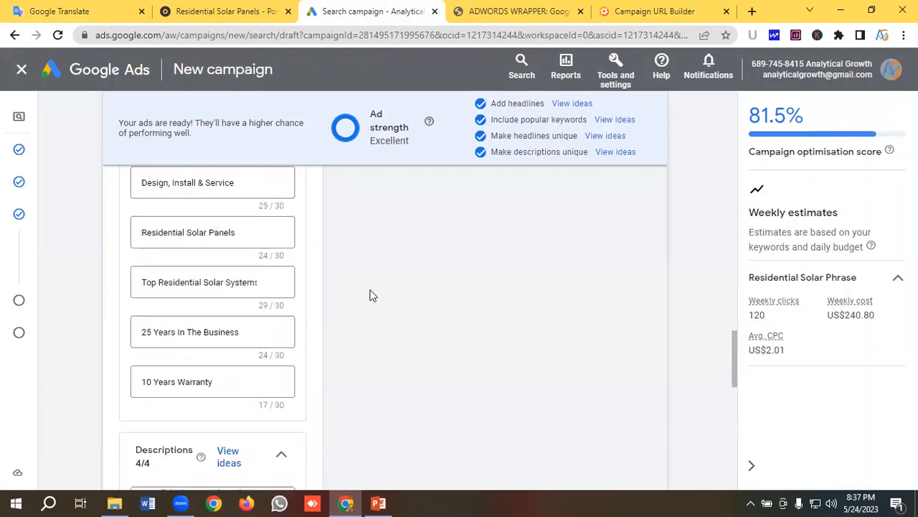
{"action": "scroll", "coordinate": [368, 266], "scroll_direction": "up", "scroll_amount": 2}
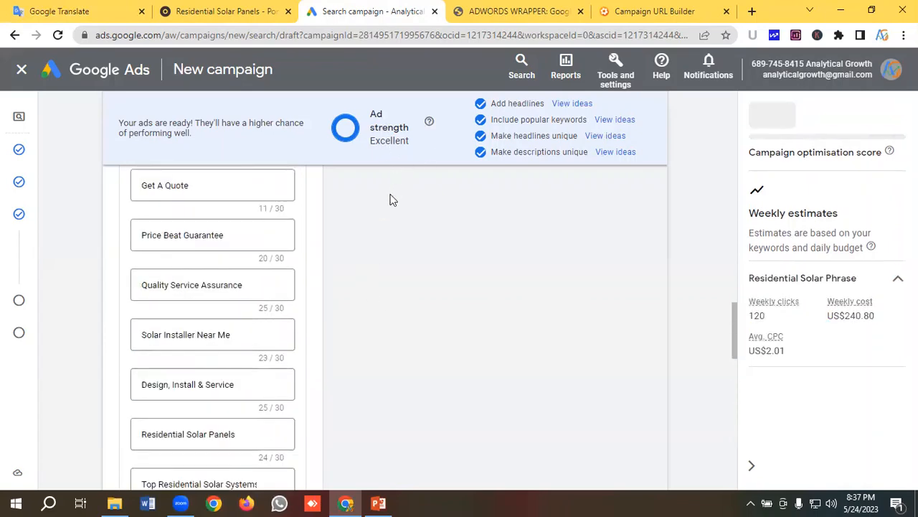
{"action": "scroll", "coordinate": [402, 221], "scroll_direction": "up", "scroll_amount": 15}
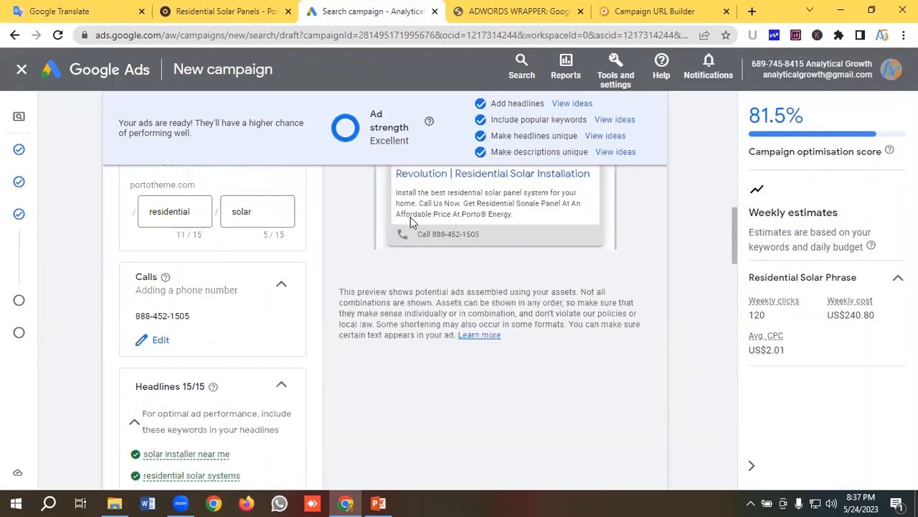
{"action": "scroll", "coordinate": [422, 248], "scroll_direction": "down", "scroll_amount": 1}
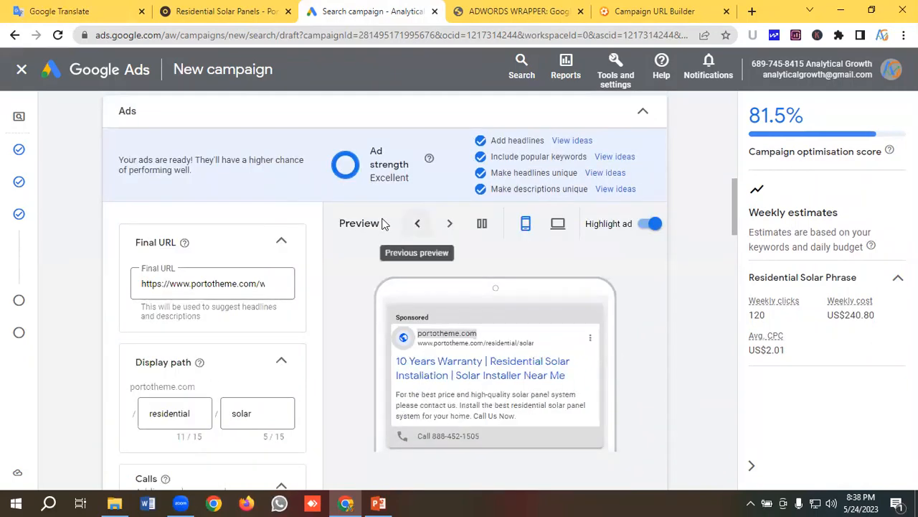
{"action": "scroll", "coordinate": [416, 228], "scroll_direction": "down", "scroll_amount": 1}
{"action": "scroll", "coordinate": [446, 235], "scroll_direction": "down", "scroll_amount": 1}
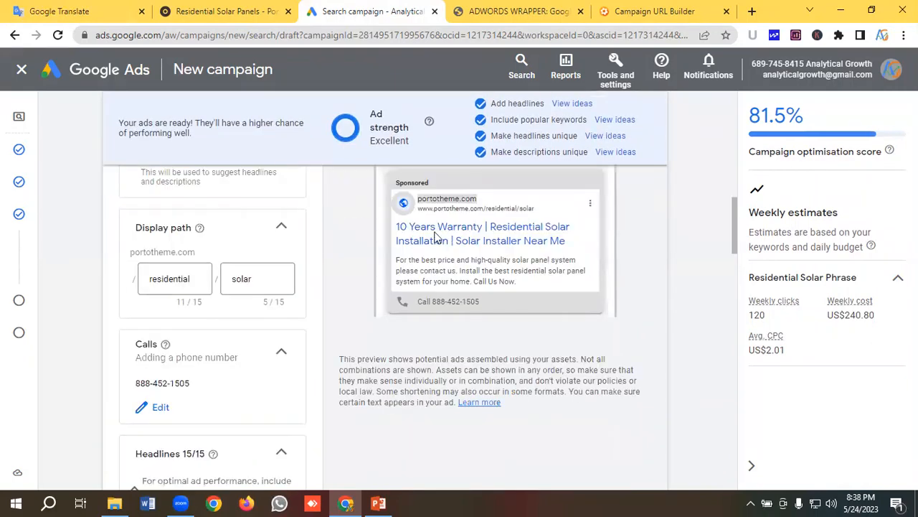
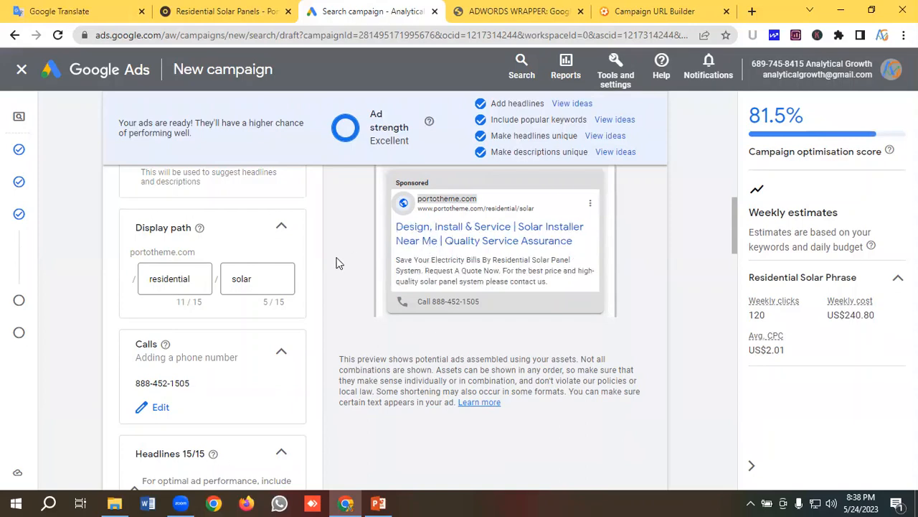
{"action": "scroll", "coordinate": [222, 364], "scroll_direction": "down", "scroll_amount": 3}
{"action": "scroll", "coordinate": [225, 365], "scroll_direction": "up", "scroll_amount": 2}
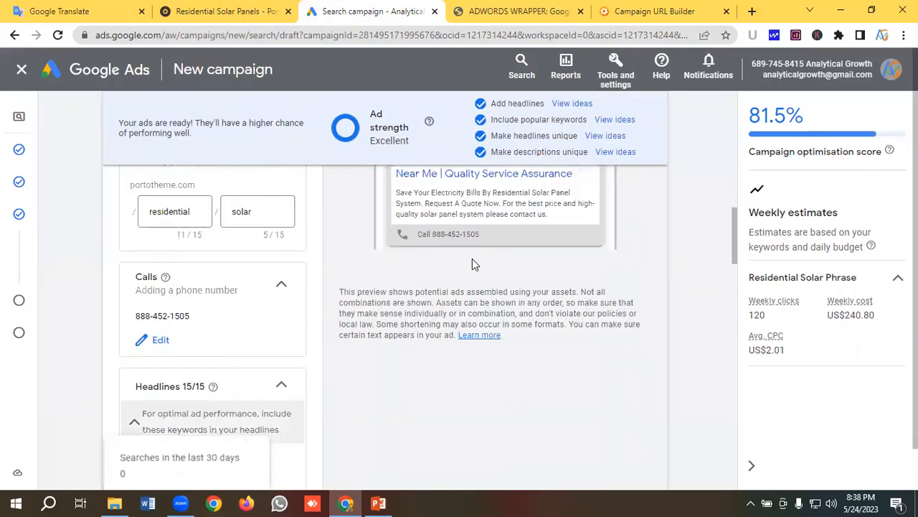
{"action": "scroll", "coordinate": [229, 305], "scroll_direction": "down", "scroll_amount": 15}
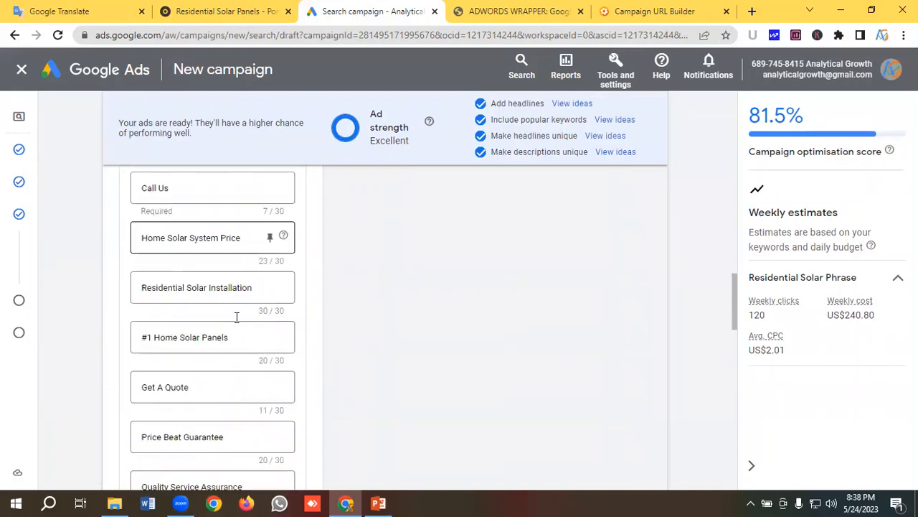
- Open the campaign-level sitelinks from the ad's assets and start a new sitelink entry beneath the existing sitelink assets
{"action": "scroll", "coordinate": [237, 320], "scroll_direction": "down", "scroll_amount": 12}
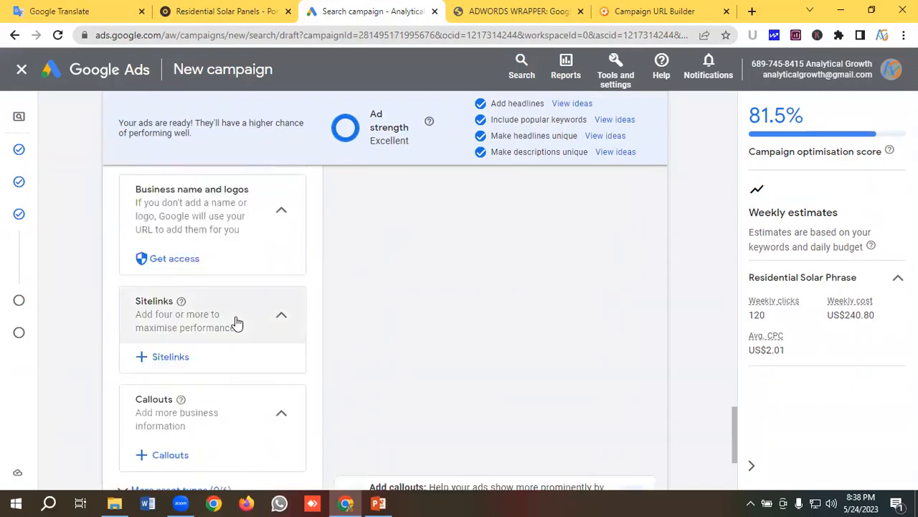
{"action": "scroll", "coordinate": [197, 327], "scroll_direction": "down", "scroll_amount": 1}
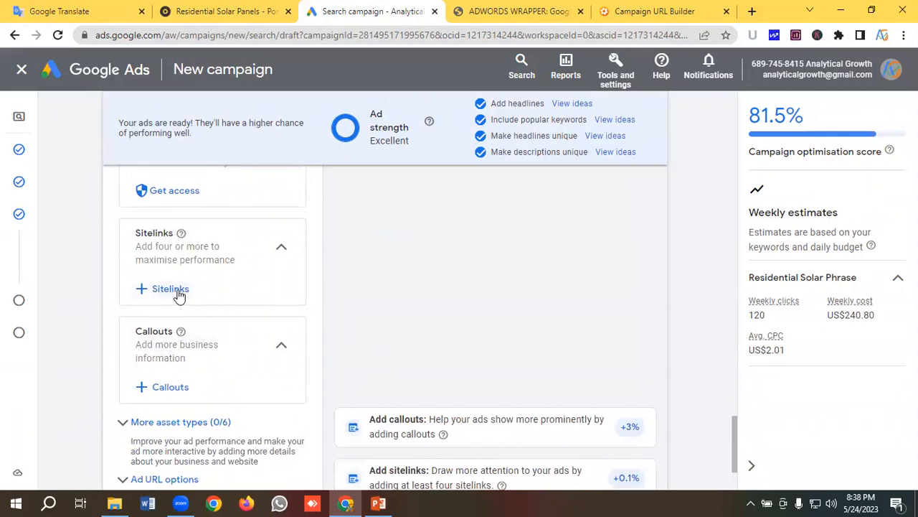
{"action": "left_click", "coordinate": [180, 294]}
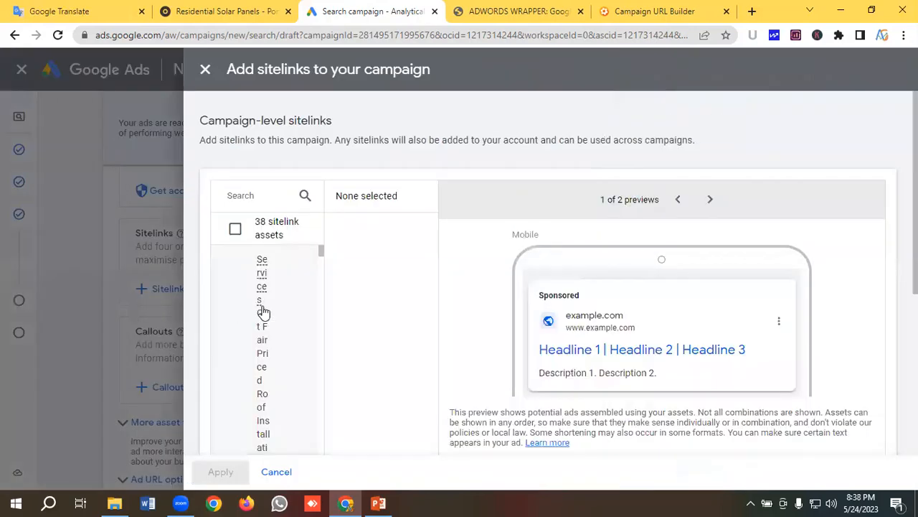
{"action": "scroll", "coordinate": [269, 313], "scroll_direction": "down", "scroll_amount": 3}
{"action": "scroll", "coordinate": [278, 316], "scroll_direction": "down", "scroll_amount": 2}
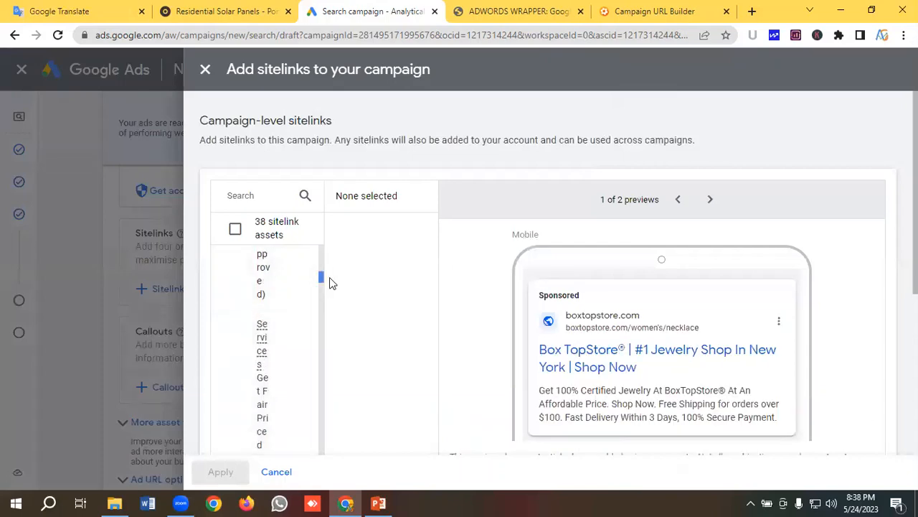
{"action": "left_click_drag", "start_coordinate": [323, 285], "coordinate": [320, 456]}
{"action": "scroll", "coordinate": [251, 314], "scroll_direction": "down", "scroll_amount": 4}
{"action": "scroll", "coordinate": [267, 326], "scroll_direction": "down", "scroll_amount": 5}
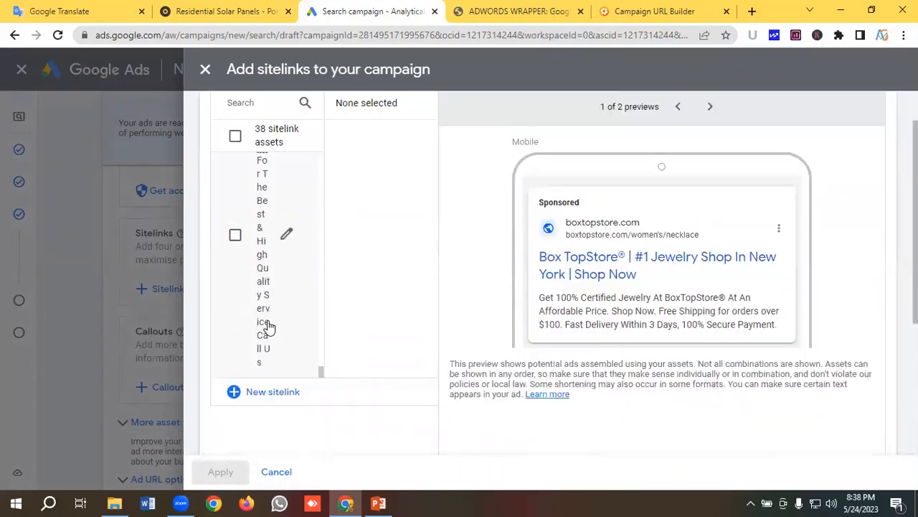
{"action": "left_click", "coordinate": [278, 200]}
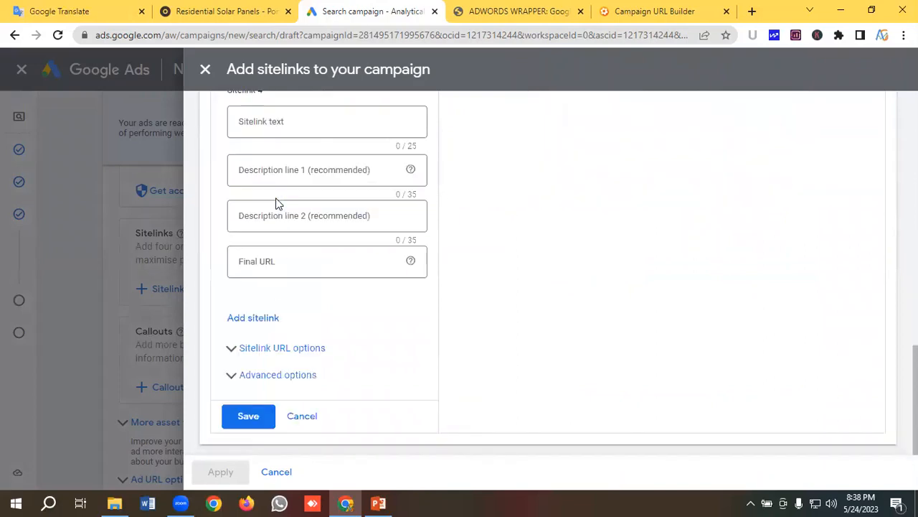
{"action": "scroll", "coordinate": [281, 249], "scroll_direction": "up", "scroll_amount": 10}
{"action": "scroll", "coordinate": [282, 252], "scroll_direction": "down", "scroll_amount": 1}
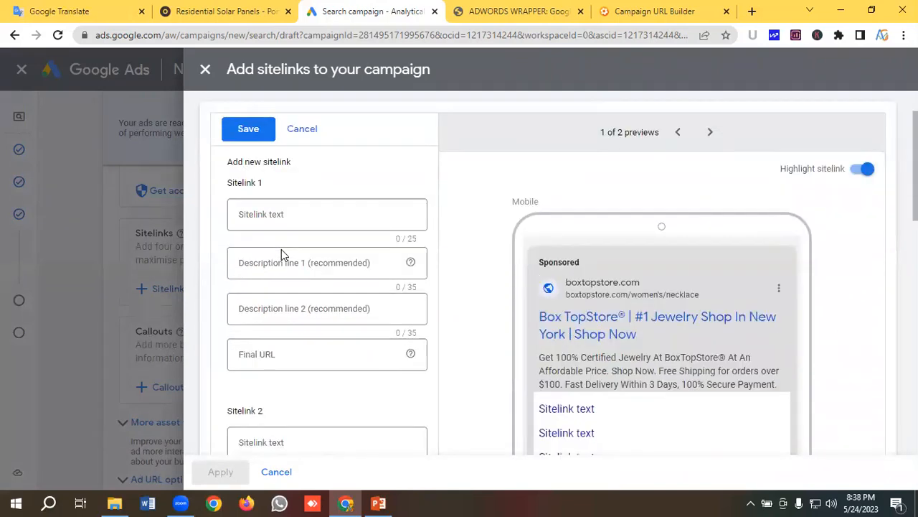
- Copy "Services" from the Google Translate notes for the Sitelink 1 text and return to the new sitelink form in Google Ads
{"action": "left_click", "coordinate": [61, 10]}
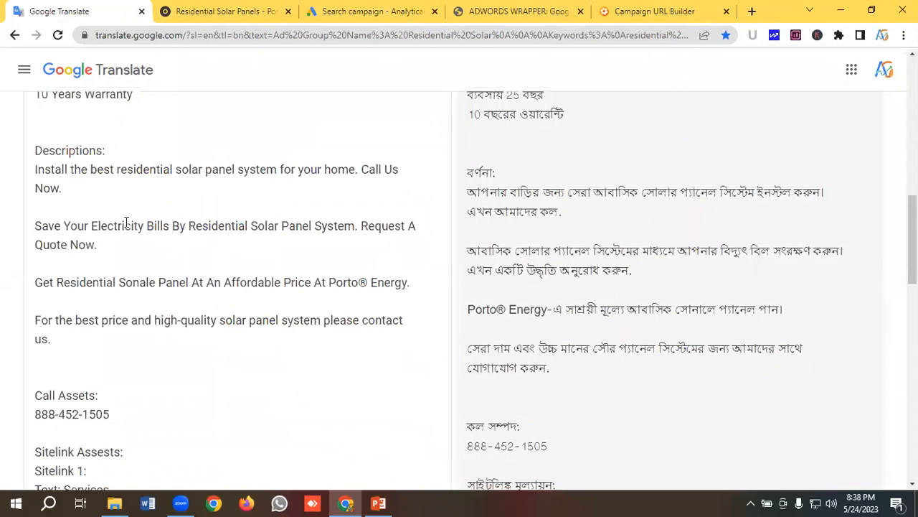
{"action": "scroll", "coordinate": [129, 220], "scroll_direction": "down", "scroll_amount": 3}
{"action": "scroll", "coordinate": [132, 218], "scroll_direction": "down", "scroll_amount": 1}
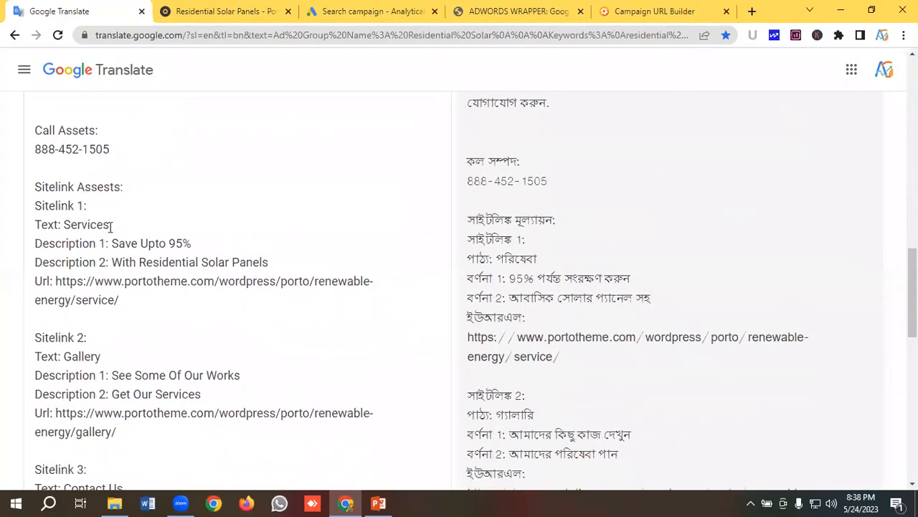
{"action": "double_click", "coordinate": [97, 223]}
{"action": "right_click", "coordinate": [97, 224]}
{"action": "left_click", "coordinate": [131, 271]}
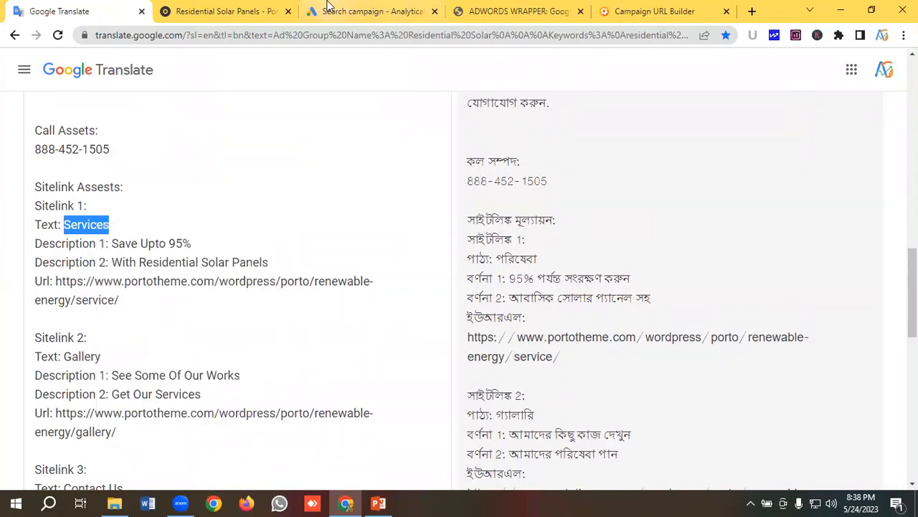
{"action": "left_click", "coordinate": [349, 8]}
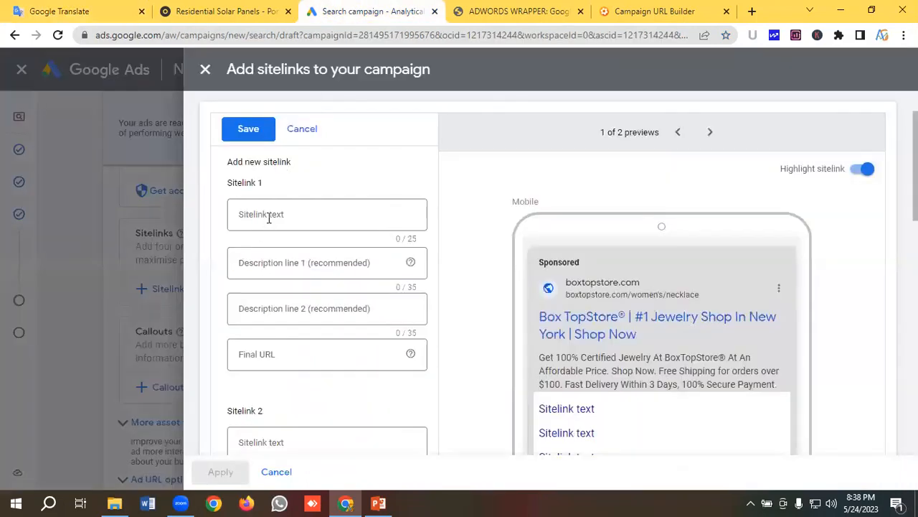
- Set sitelink 1's text to Services and copy its description line 1, "Save Upto 95%", from the Google Translate notes into the Google Ads form
{"action": "left_click", "coordinate": [269, 218]}
{"action": "type", "text": "Services"}
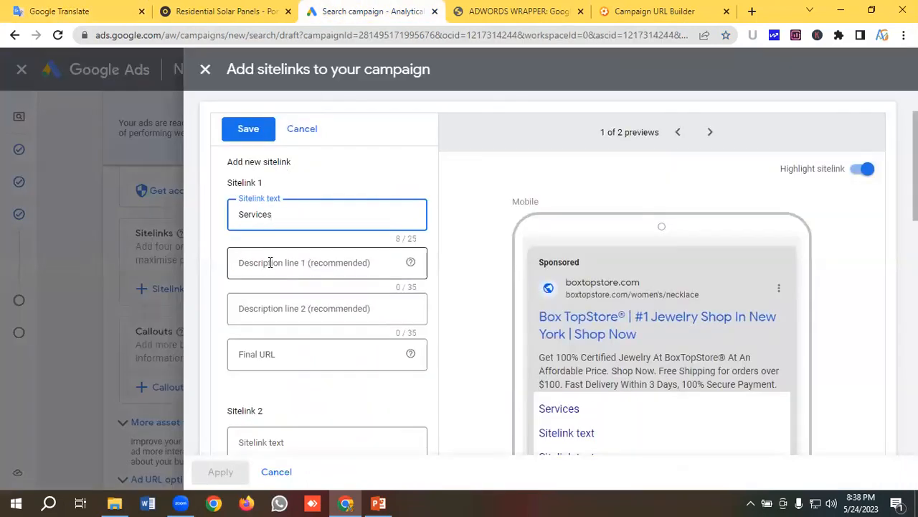
{"action": "left_click", "coordinate": [269, 263]}
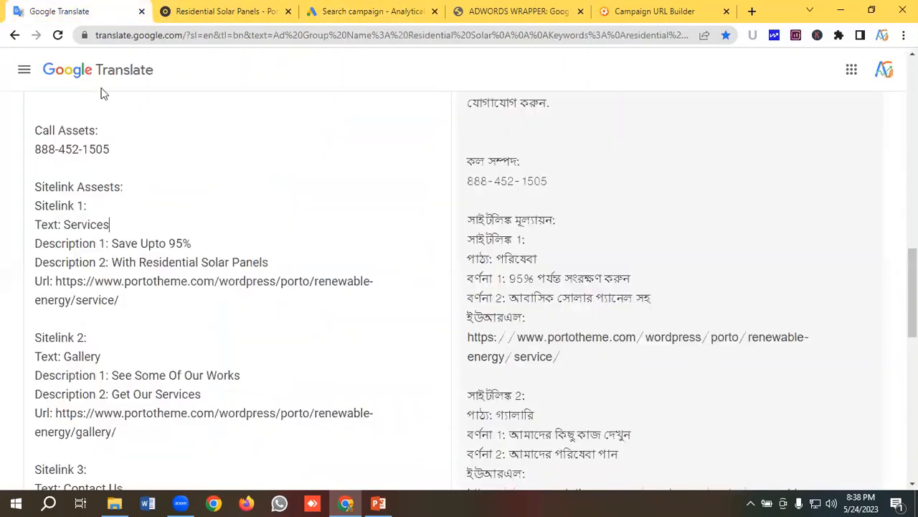
{"action": "left_click", "coordinate": [99, 10]}
{"action": "left_click_drag", "start_coordinate": [188, 243], "coordinate": [115, 246]}
{"action": "right_click", "coordinate": [134, 246]}
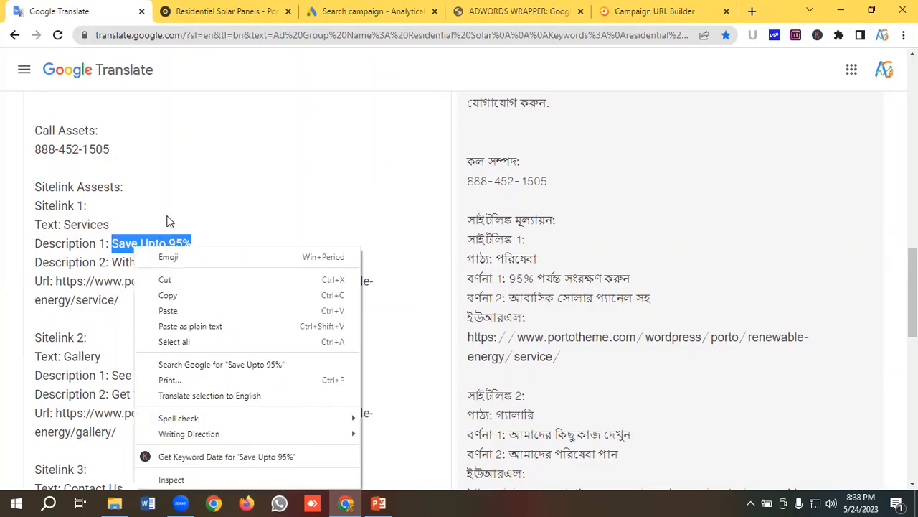
{"action": "left_click", "coordinate": [172, 295]}
{"action": "left_click", "coordinate": [378, 9]}
{"action": "left_click", "coordinate": [258, 265]}
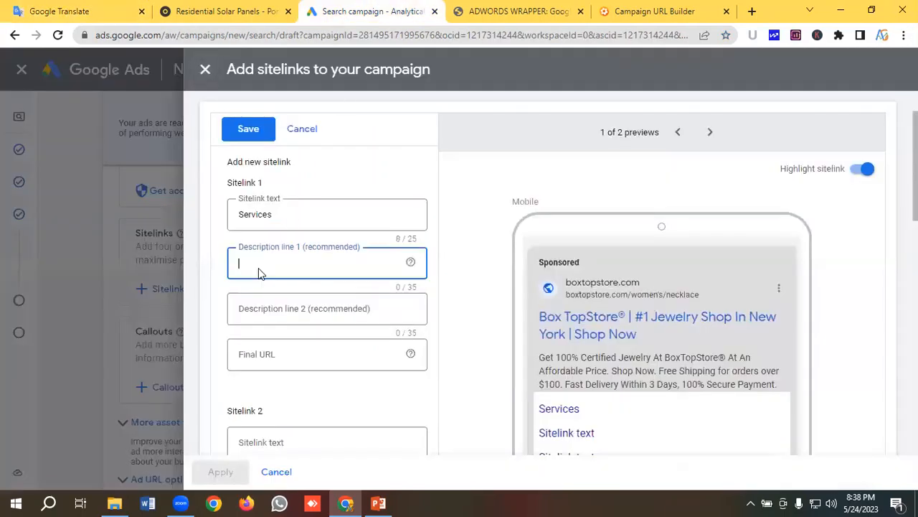
{"action": "key", "text": "ctrl+v"}
- Copy "With Residential Solar Panels" from the Google Translate notes into description line 2 of sitelink 1 in Google Ads
{"action": "left_click", "coordinate": [78, 9]}
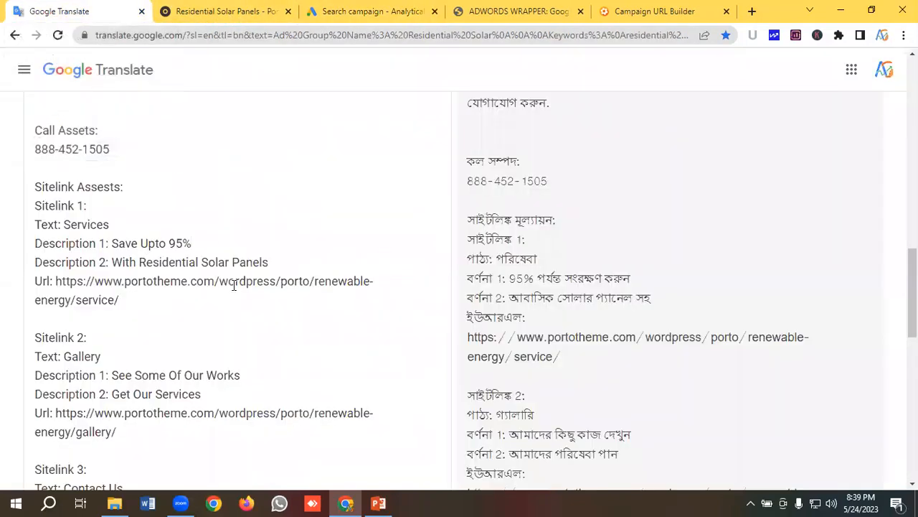
{"action": "left_click_drag", "start_coordinate": [275, 261], "coordinate": [111, 265]}
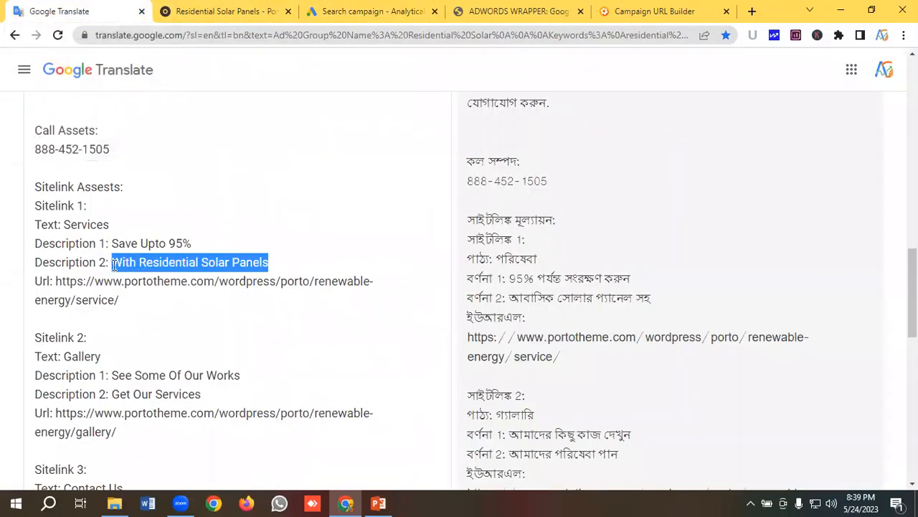
{"action": "right_click", "coordinate": [125, 262]}
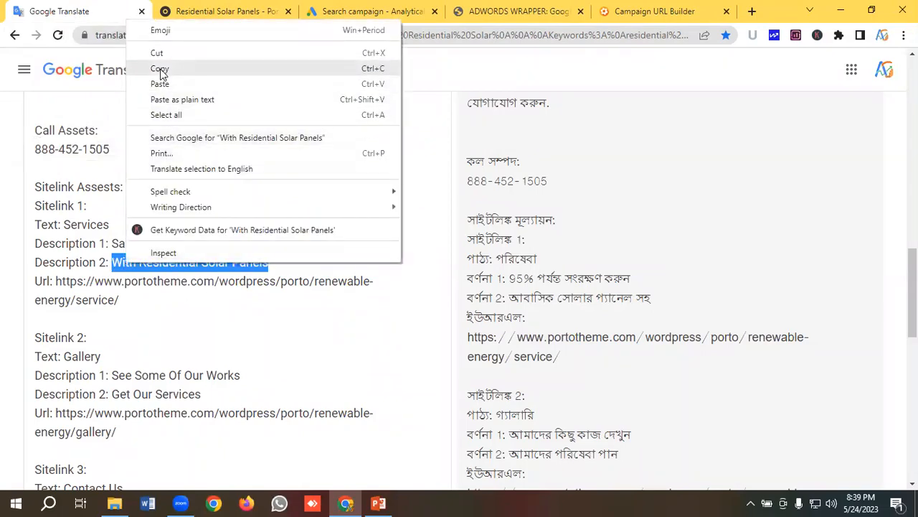
{"action": "left_click", "coordinate": [189, 69]}
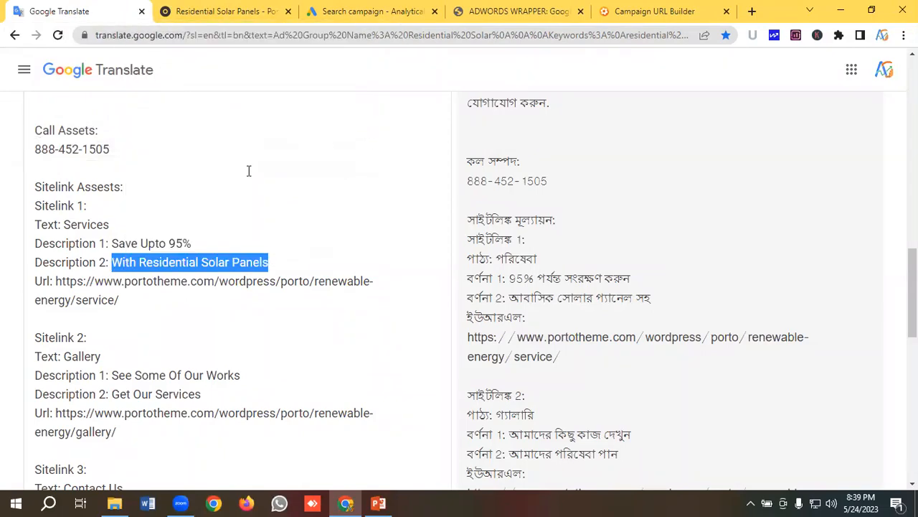
{"action": "left_click", "coordinate": [362, 10]}
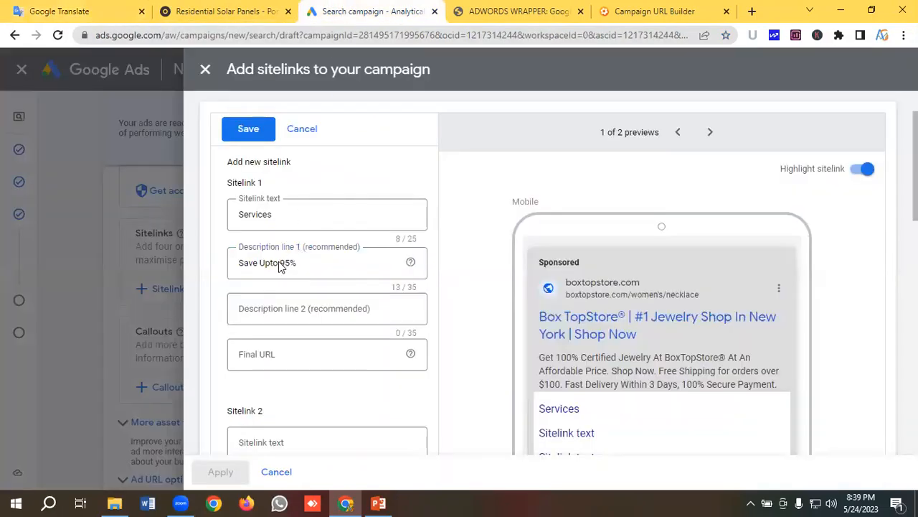
{"action": "left_click", "coordinate": [280, 313]}
{"action": "key", "text": "ctrl+v"}
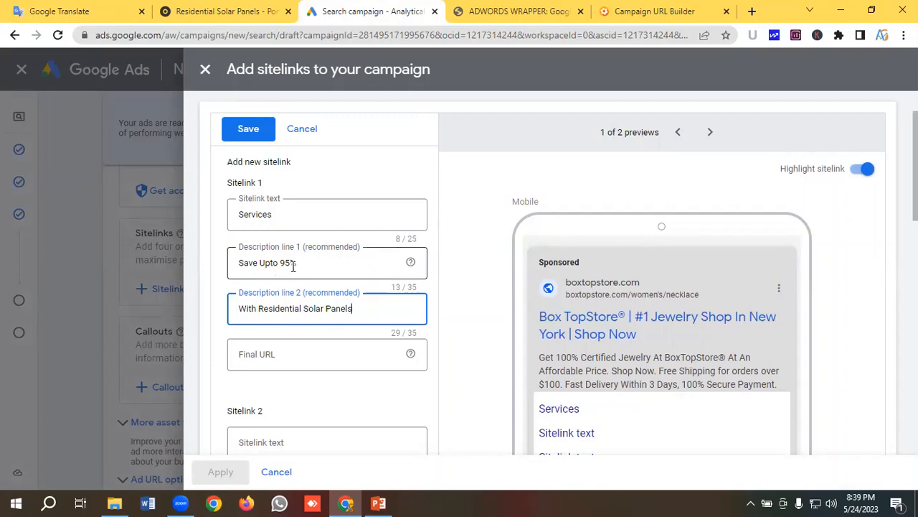
{"action": "left_click", "coordinate": [101, 10]}
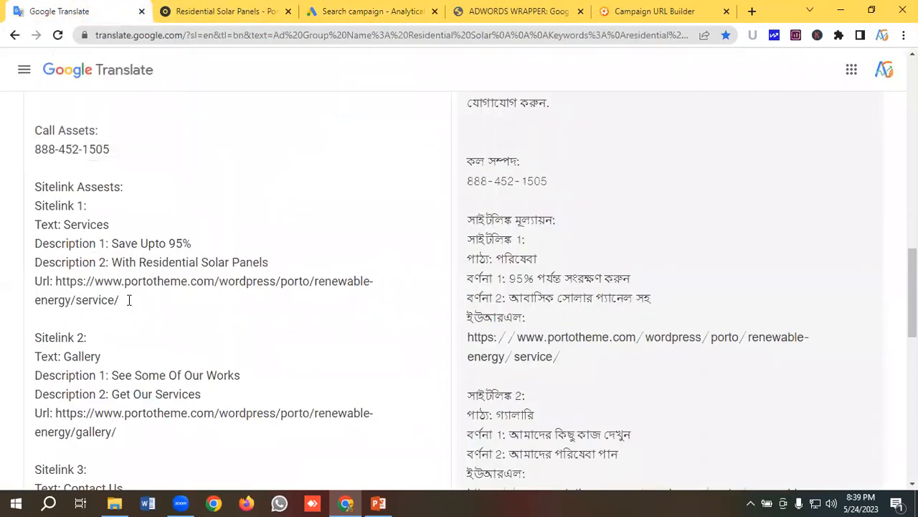
{"action": "left_click_drag", "start_coordinate": [129, 300], "coordinate": [58, 282]}
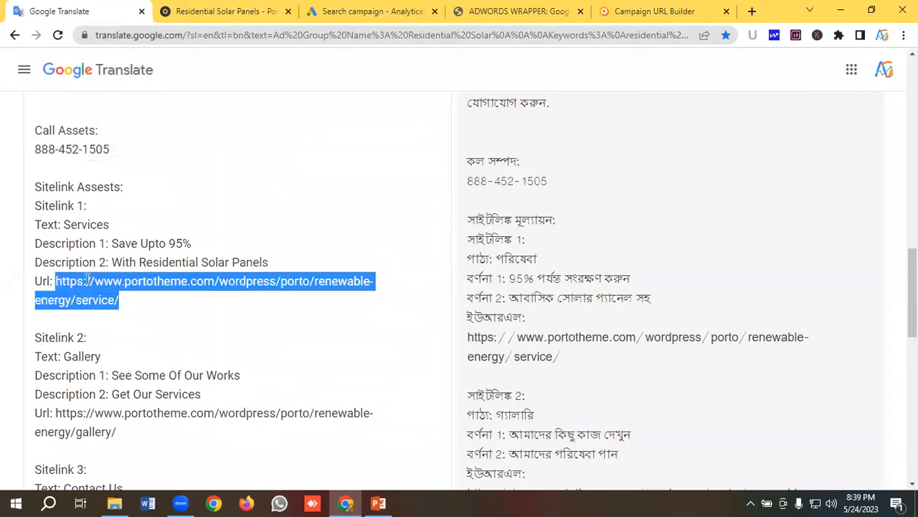
{"action": "right_click", "coordinate": [87, 280]}
{"action": "left_click", "coordinate": [124, 87]}
{"action": "left_click", "coordinate": [370, 11]}
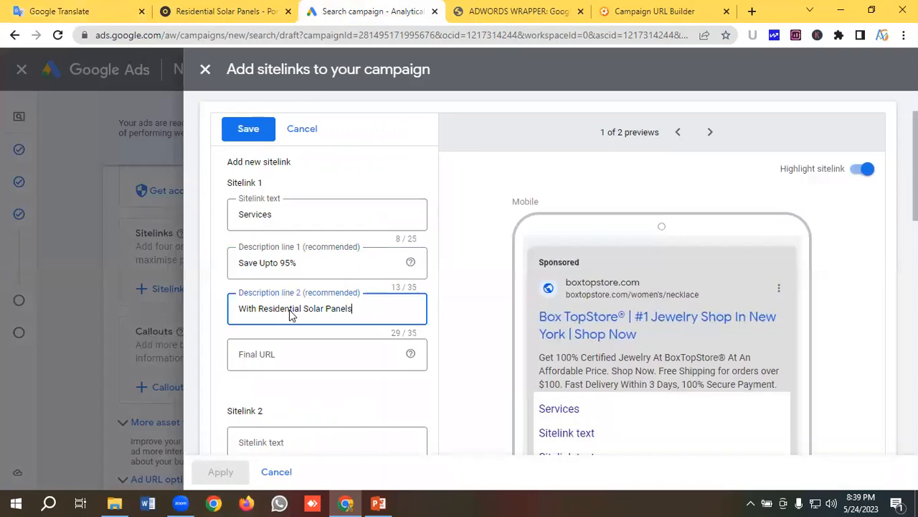
{"action": "key", "text": "Tab"}
{"action": "key", "text": "ctrl+v"}
- Copy the text "Gallery" from the Google Translate notes into the sitelink text of sitelink 2 in Google Ads
{"action": "scroll", "coordinate": [289, 309], "scroll_direction": "down", "scroll_amount": 2}
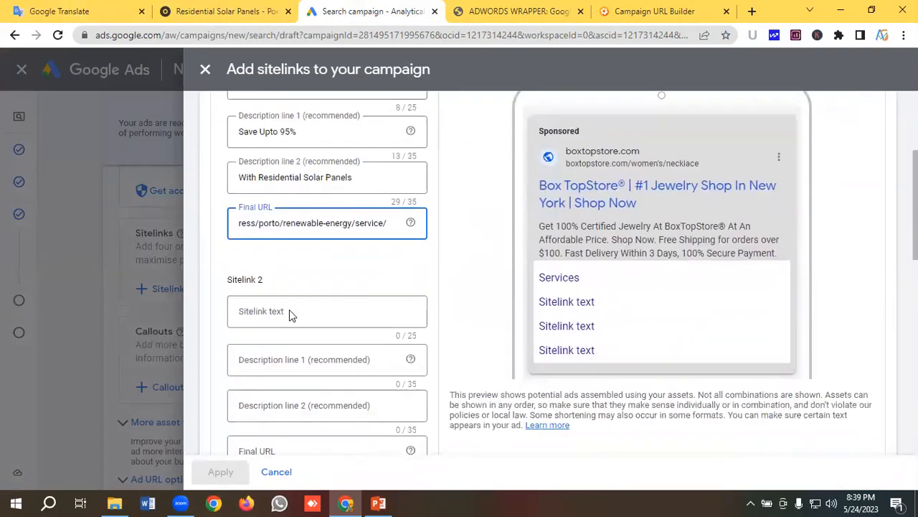
{"action": "left_click", "coordinate": [79, 11]}
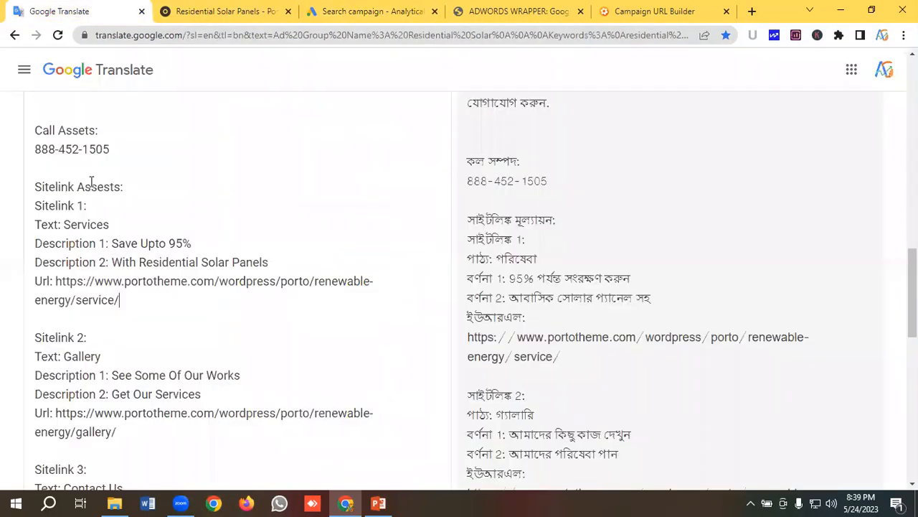
{"action": "scroll", "coordinate": [90, 201], "scroll_direction": "down", "scroll_amount": 3}
{"action": "double_click", "coordinate": [85, 223]}
{"action": "right_click", "coordinate": [85, 223]}
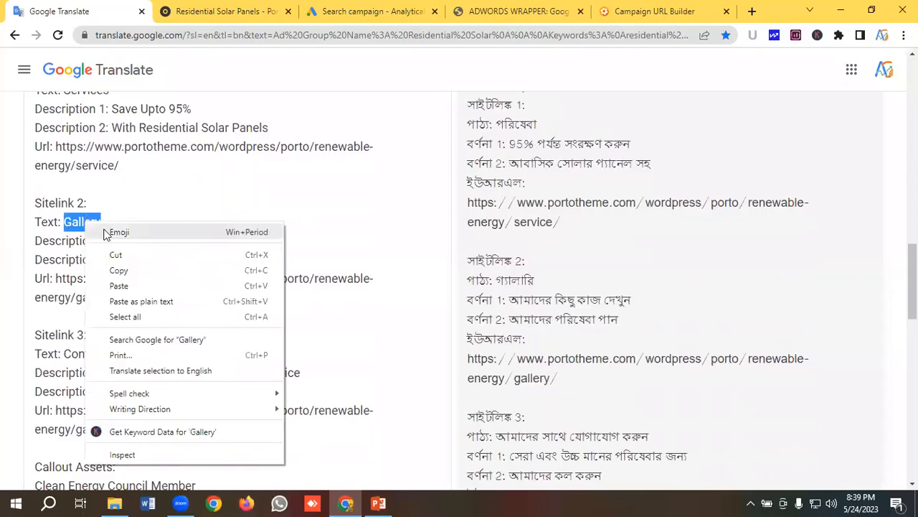
{"action": "left_click", "coordinate": [118, 270]}
{"action": "left_click", "coordinate": [373, 10]}
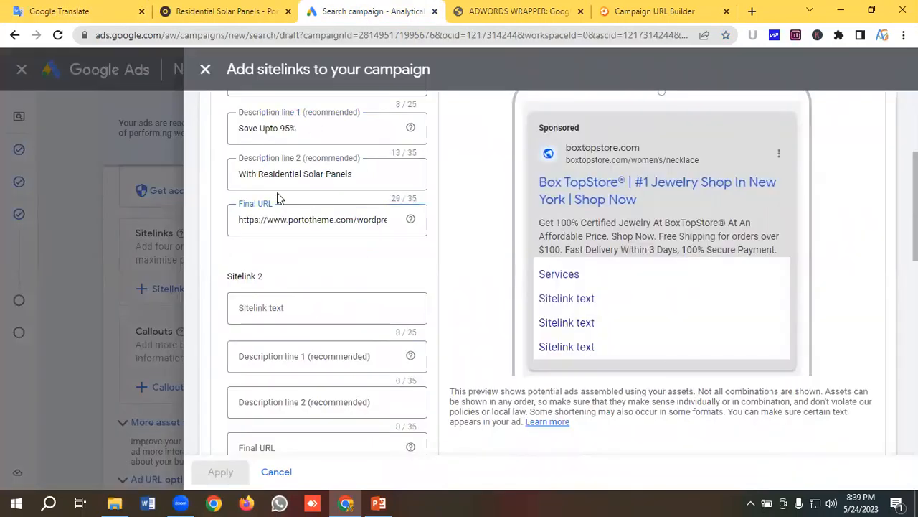
{"action": "left_click", "coordinate": [276, 307]}
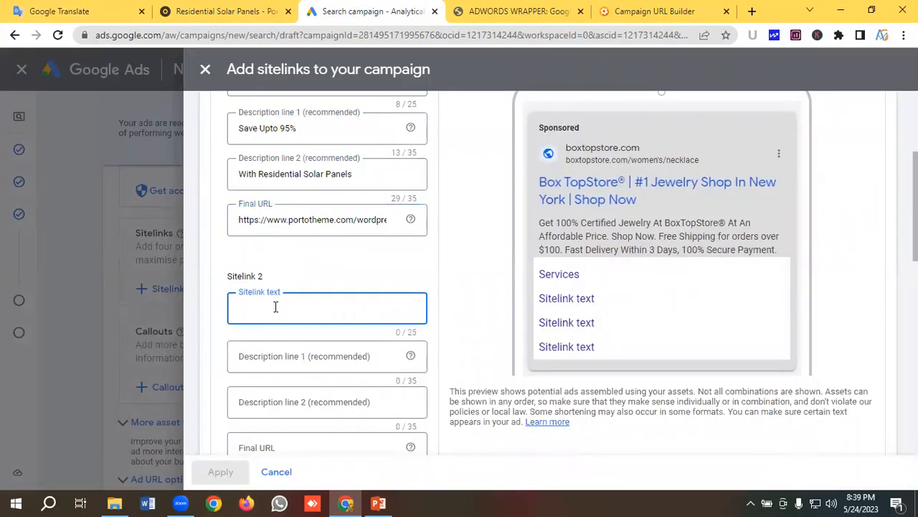
{"action": "key", "text": "ctrl+v"}
- Copy "See Some Of Our Works" from the Google Translate notes into description line 1 of sitelink 2 in Google Ads
{"action": "left_click", "coordinate": [219, 9]}
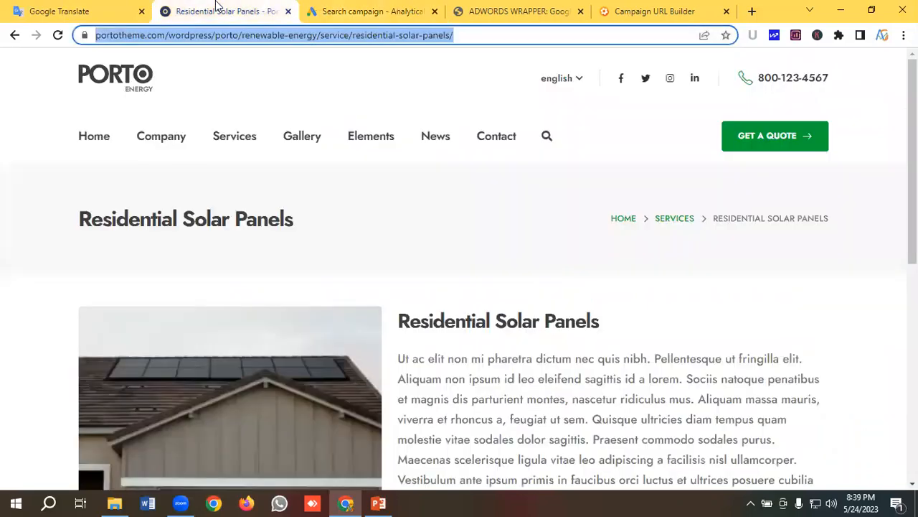
{"action": "left_click", "coordinate": [70, 10]}
{"action": "left_click_drag", "start_coordinate": [241, 241], "coordinate": [112, 241]}
{"action": "right_click", "coordinate": [128, 242]}
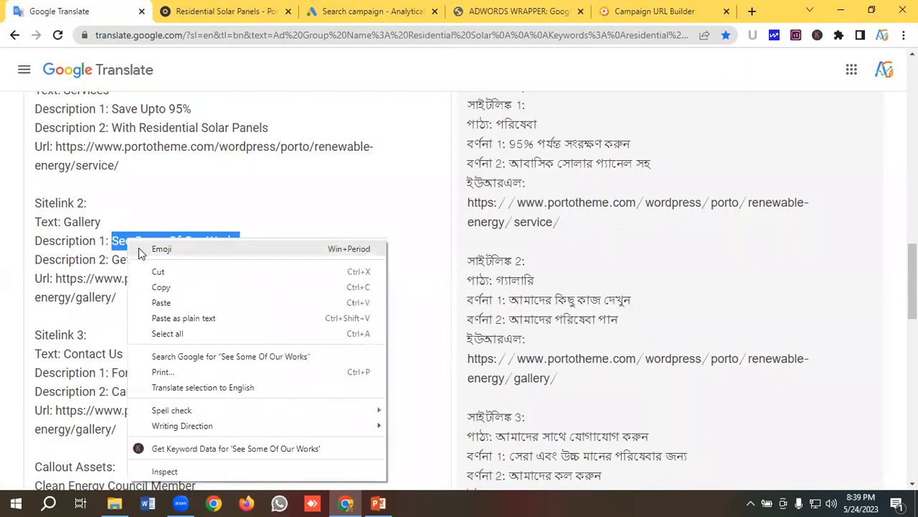
{"action": "left_click", "coordinate": [155, 286]}
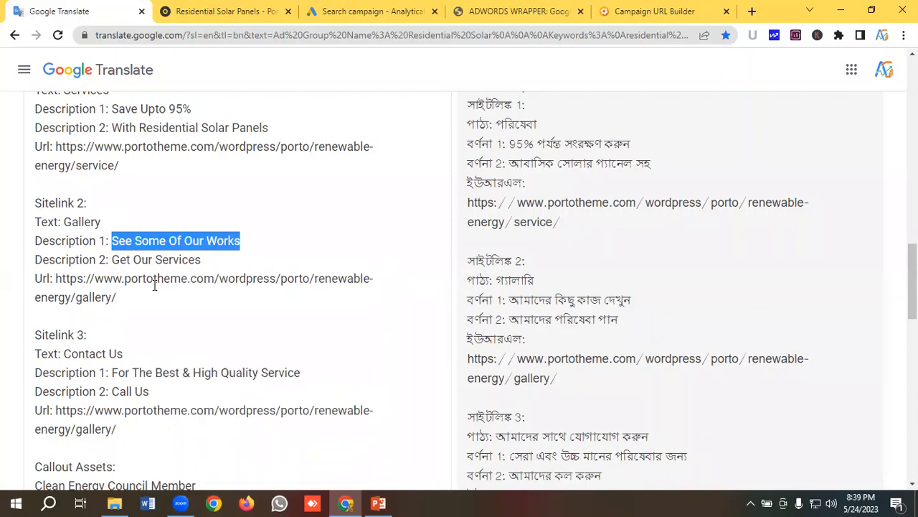
{"action": "left_click", "coordinate": [363, 10]}
{"action": "key", "text": "Tab"}
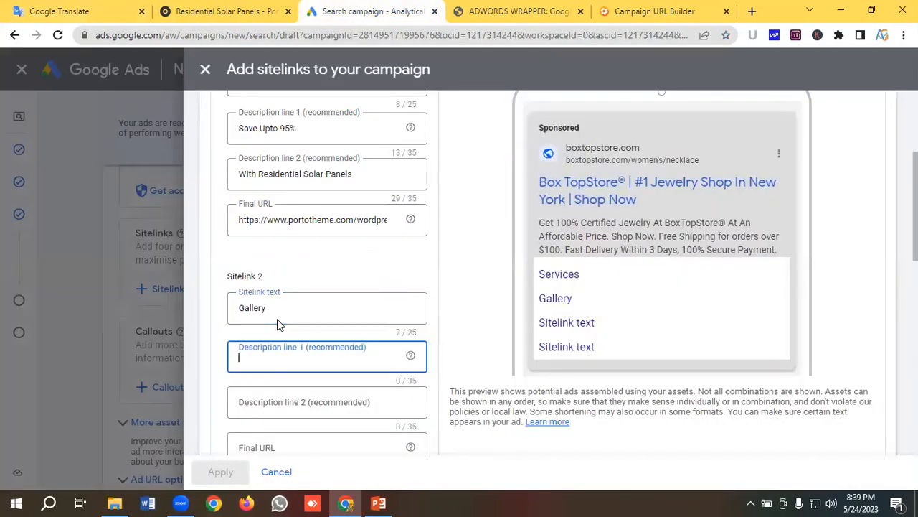
{"action": "key", "text": "ctrl+v"}
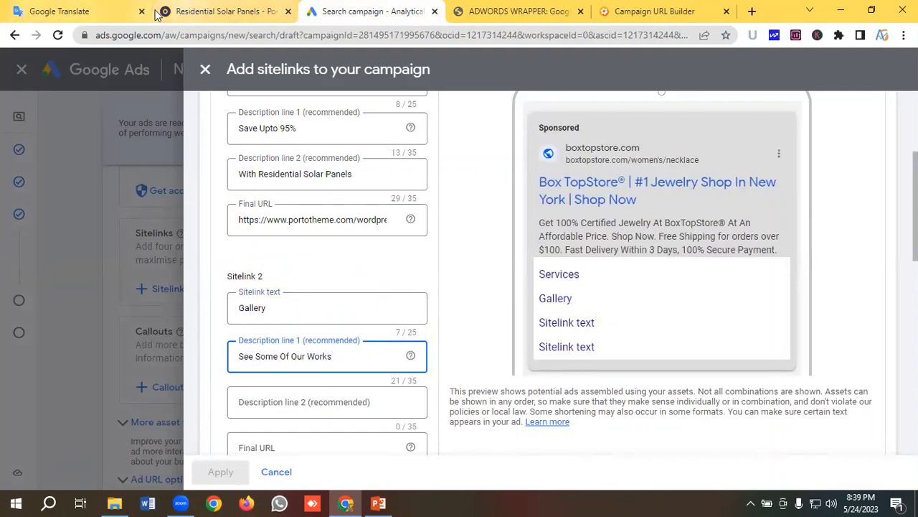
- Copy "Get Our Services" from the Google Translate notes into description line 2 of sitelink 2 in Google Ads
{"action": "left_click", "coordinate": [83, 10]}
{"action": "left_click_drag", "start_coordinate": [207, 259], "coordinate": [110, 262]}
{"action": "right_click", "coordinate": [128, 260]}
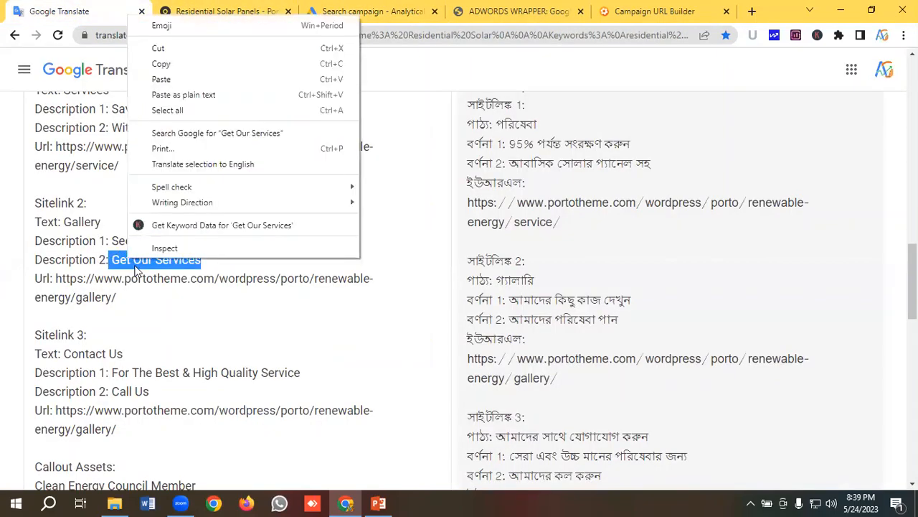
{"action": "left_click", "coordinate": [165, 65]}
{"action": "left_click", "coordinate": [344, 11]}
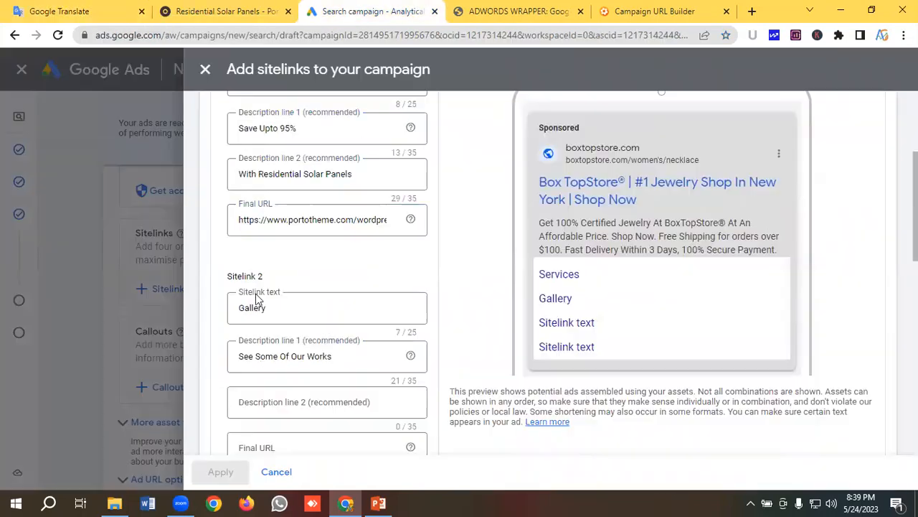
{"action": "left_click", "coordinate": [271, 400]}
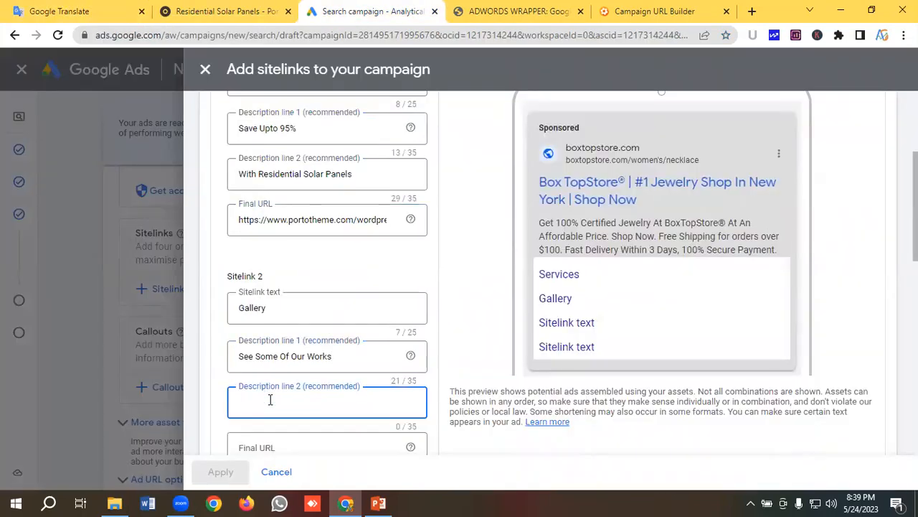
{"action": "key", "text": "ctrl+v"}
{"action": "scroll", "coordinate": [287, 399], "scroll_direction": "down", "scroll_amount": 1}
{"action": "left_click", "coordinate": [284, 393]}
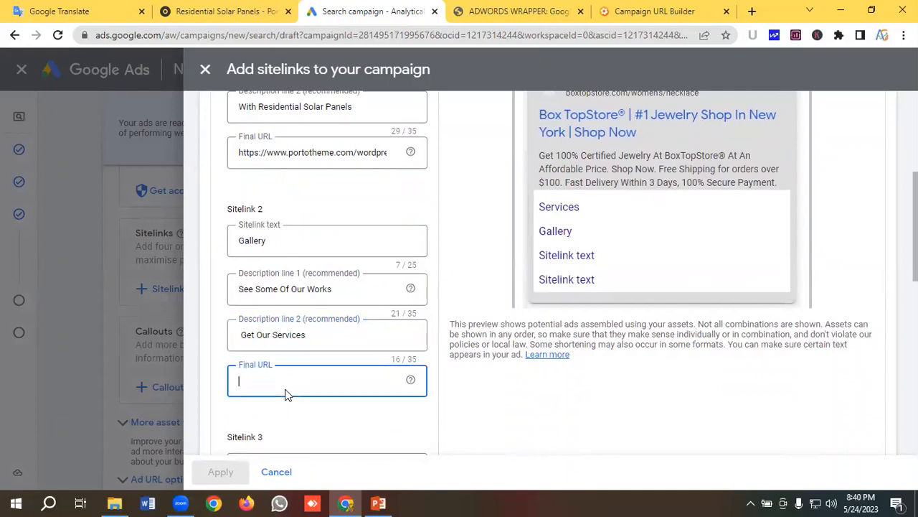
{"action": "left_click", "coordinate": [61, 11]}
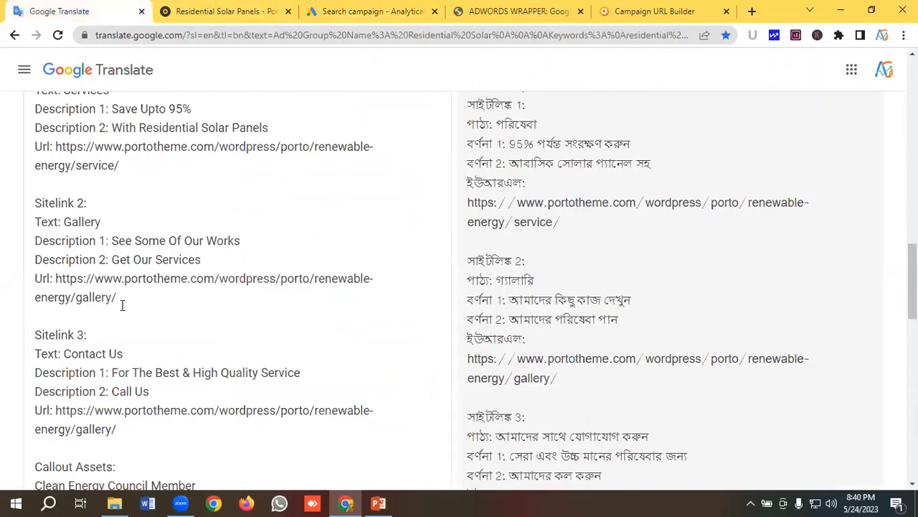
{"action": "left_click_drag", "start_coordinate": [122, 305], "coordinate": [58, 279]}
{"action": "right_click", "coordinate": [98, 282]}
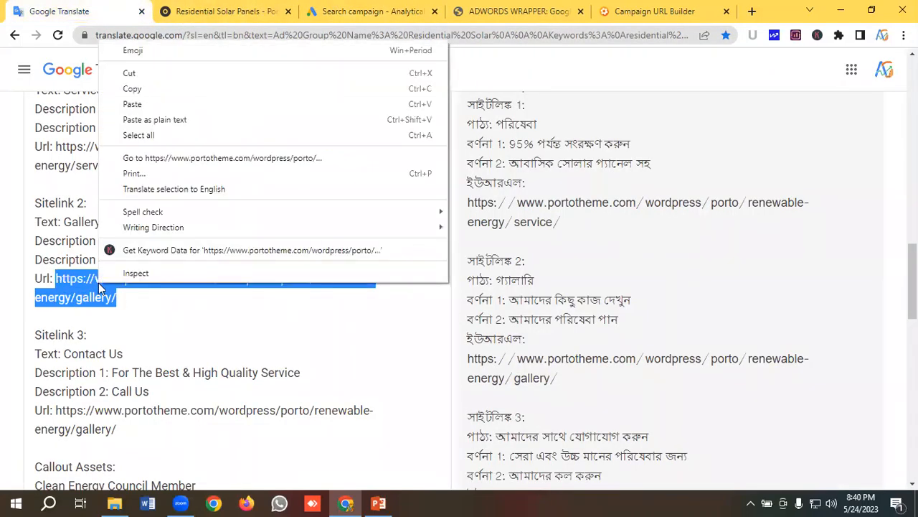
{"action": "left_click", "coordinate": [139, 85]}
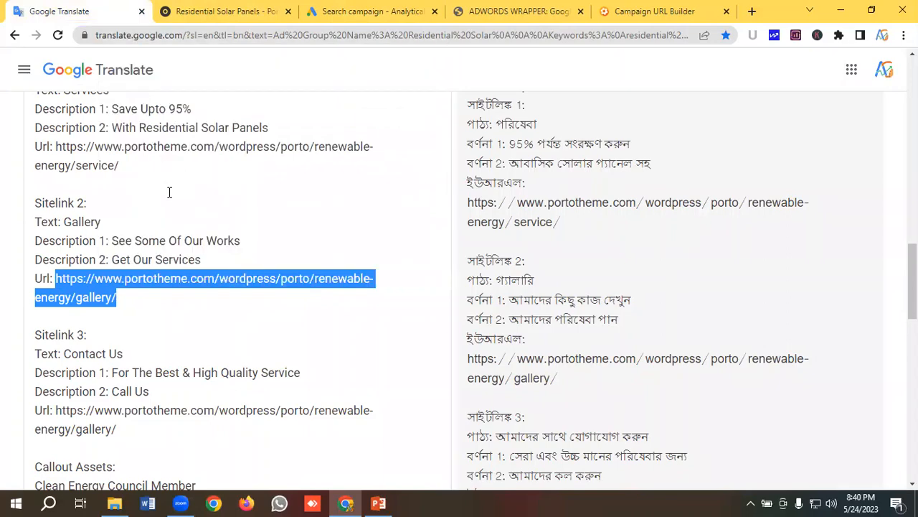
{"action": "left_click", "coordinate": [359, 12]}
{"action": "left_click", "coordinate": [269, 381]}
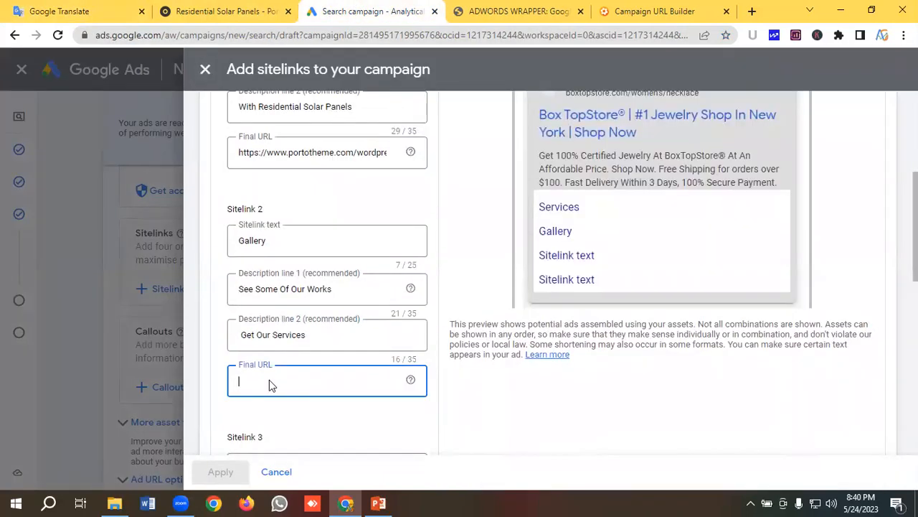
{"action": "key", "text": "ctrl+v"}
- Copy "Contact Us" from the Google Translate notes into the sitelink text of sitelink 3 in Google Ads
{"action": "scroll", "coordinate": [269, 380], "scroll_direction": "down", "scroll_amount": 2}
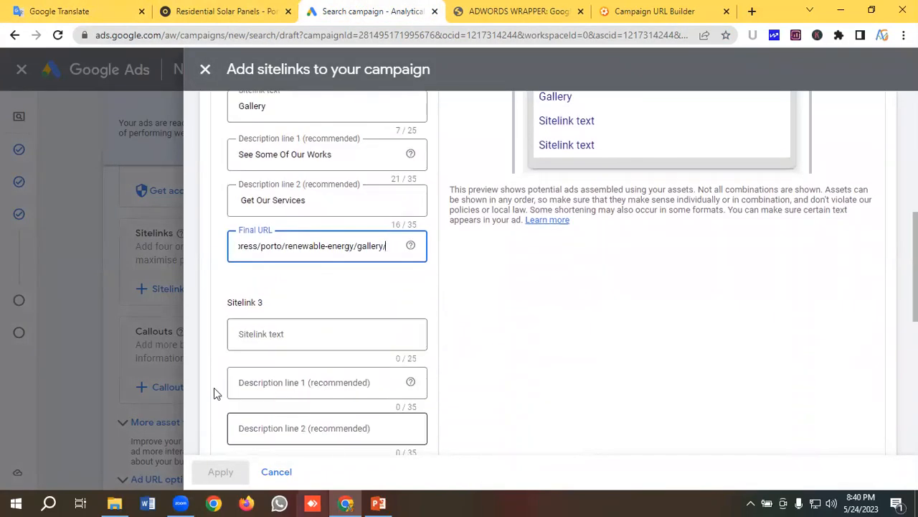
{"action": "left_click", "coordinate": [62, 10]}
{"action": "scroll", "coordinate": [151, 283], "scroll_direction": "down", "scroll_amount": 3}
{"action": "left_click_drag", "start_coordinate": [66, 221], "coordinate": [129, 218]}
{"action": "right_click", "coordinate": [77, 218]}
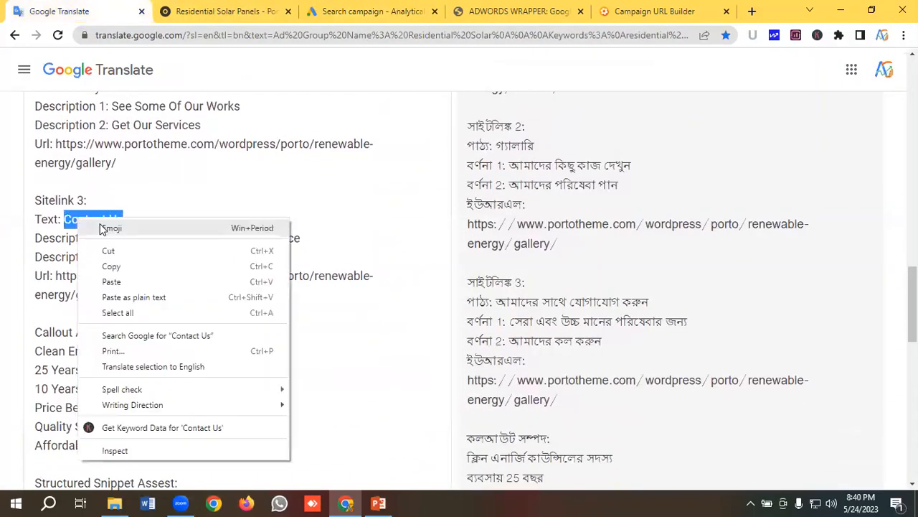
{"action": "left_click", "coordinate": [120, 267]}
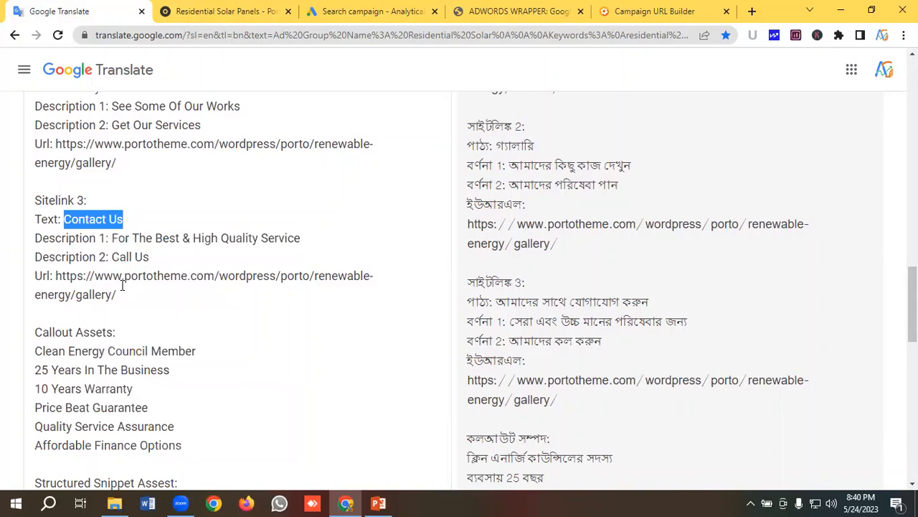
{"action": "left_click", "coordinate": [335, 11]}
{"action": "left_click", "coordinate": [282, 326]}
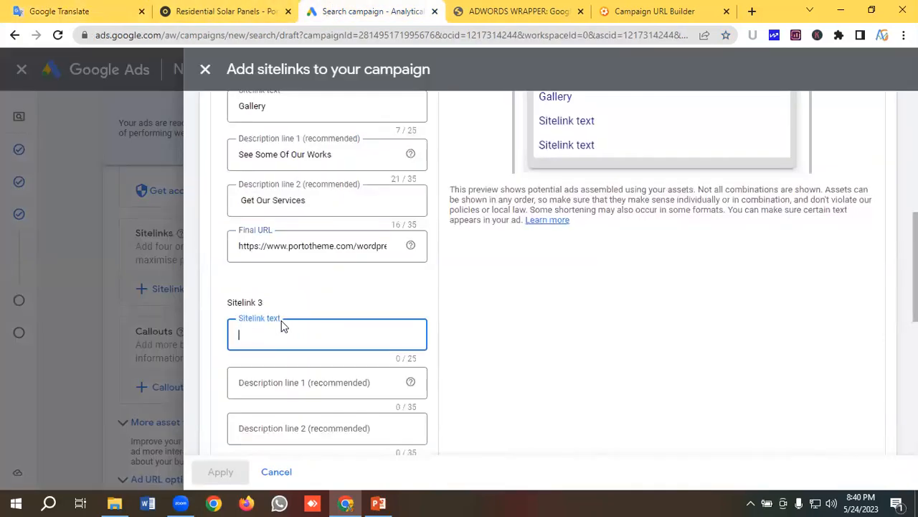
{"action": "key", "text": "ctrl+v"}
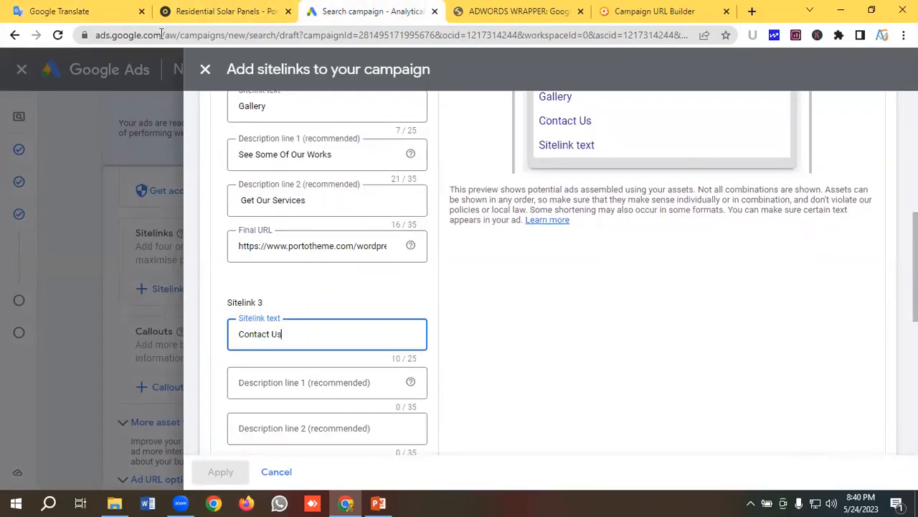
- Copy "For The Best & High Quality Service" from the Google Translate notes into description line 1 of sitelink 3 in Google Ads
{"action": "left_click", "coordinate": [79, 11]}
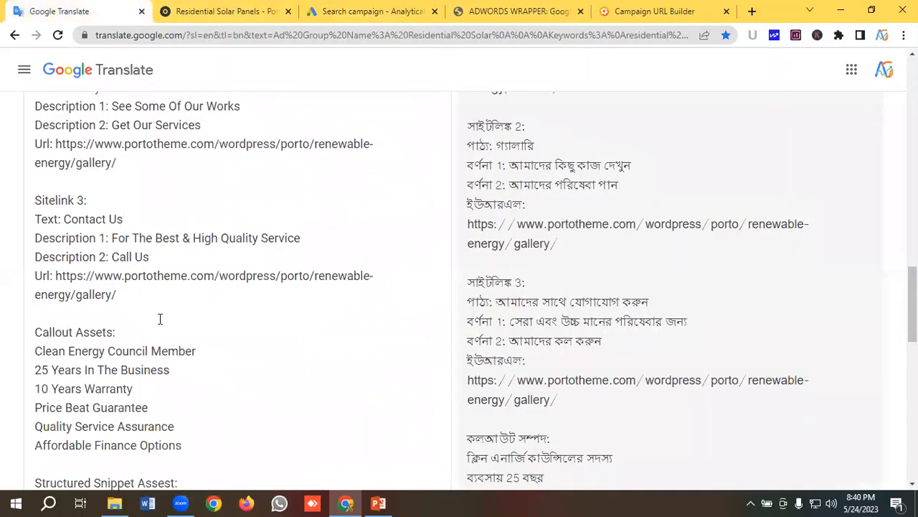
{"action": "scroll", "coordinate": [114, 287], "scroll_direction": "down", "scroll_amount": 1}
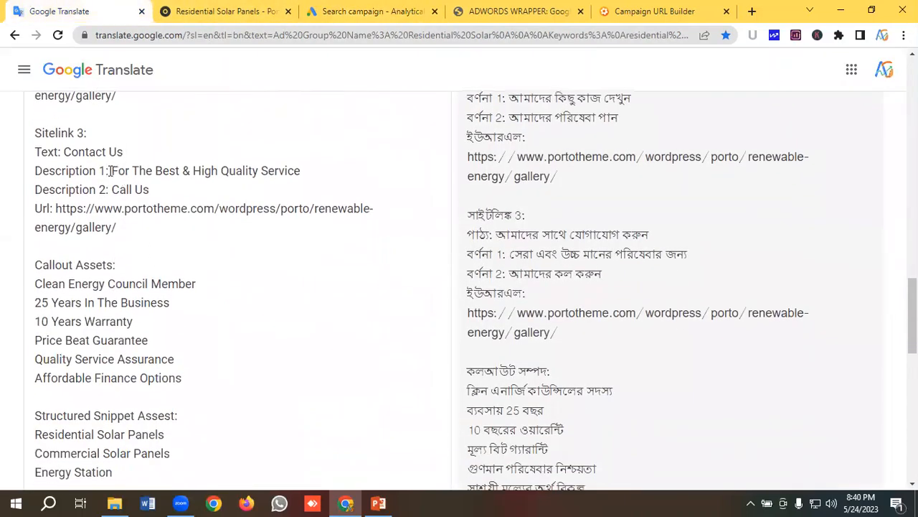
{"action": "left_click_drag", "start_coordinate": [111, 171], "coordinate": [152, 170]}
{"action": "left_click", "coordinate": [155, 170]}
{"action": "left_click_drag", "start_coordinate": [109, 170], "coordinate": [321, 169]}
{"action": "right_click", "coordinate": [241, 171]}
{"action": "left_click", "coordinate": [271, 220]}
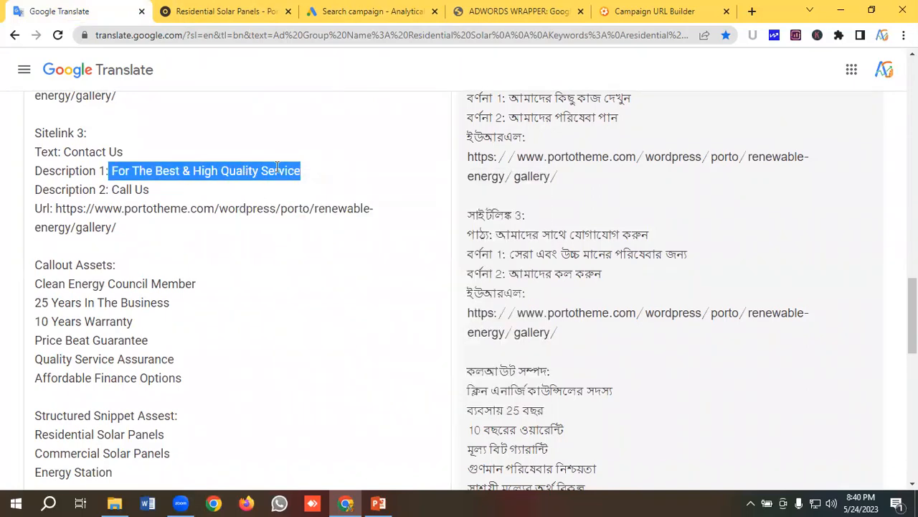
{"action": "left_click", "coordinate": [328, 10]}
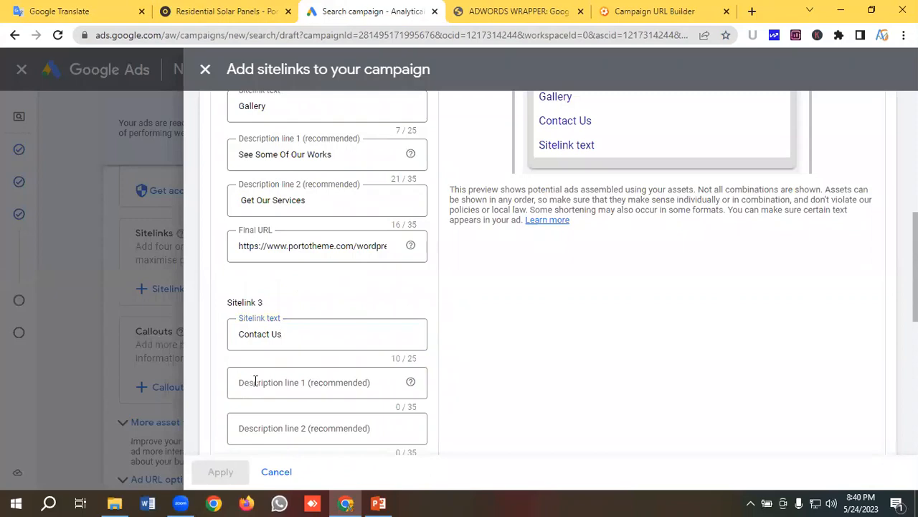
{"action": "left_click", "coordinate": [256, 382]}
{"action": "key", "text": "ctrl+v"}
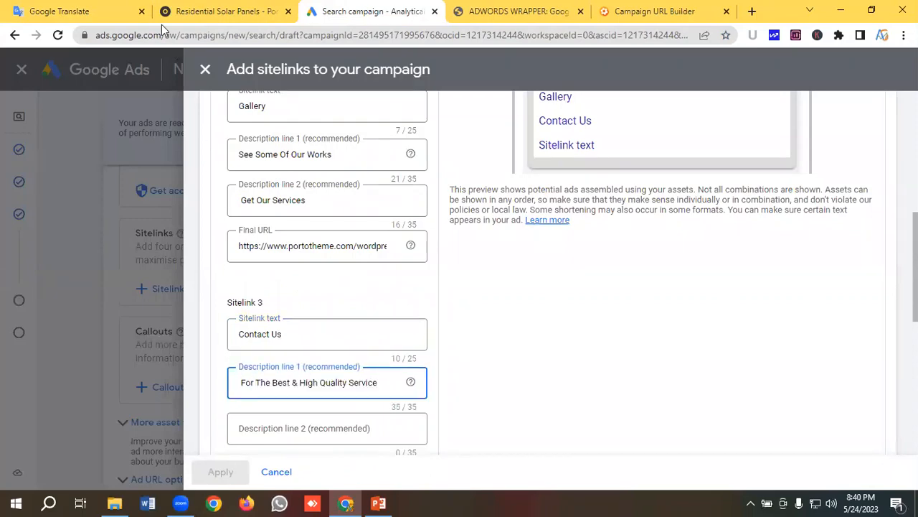
- Copy "Call Us" from the Google Translate notes into description line 2 of sitelink 3 in Google Ads
{"action": "left_click", "coordinate": [74, 13]}
{"action": "left_click_drag", "start_coordinate": [158, 192], "coordinate": [112, 188]}
{"action": "right_click", "coordinate": [136, 189]}
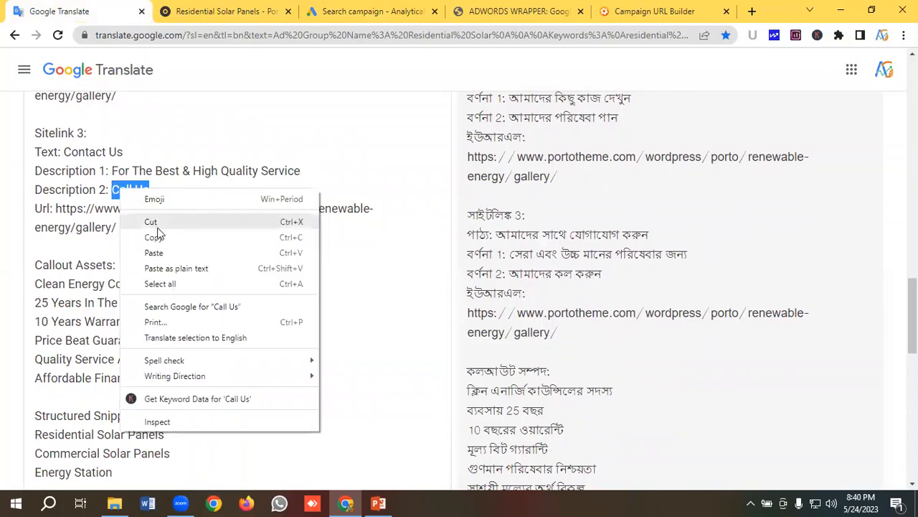
{"action": "left_click", "coordinate": [152, 236]}
{"action": "left_click", "coordinate": [334, 13]}
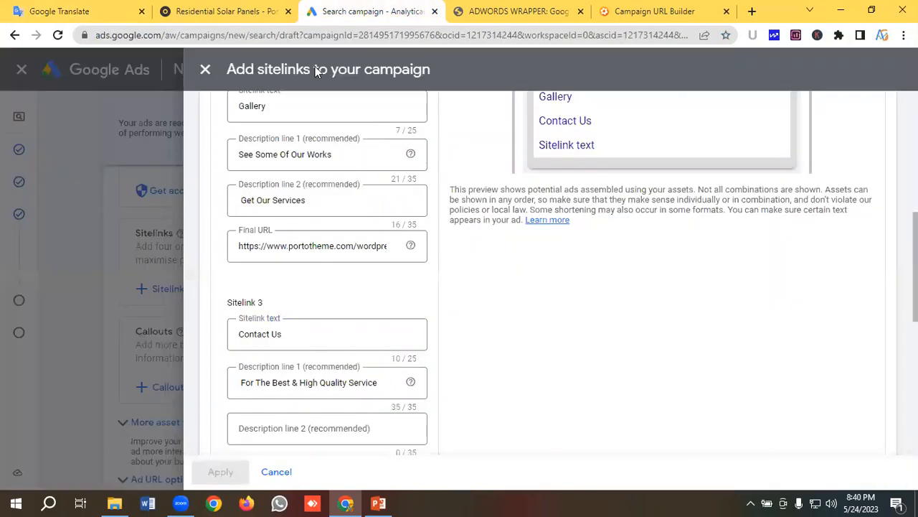
{"action": "left_click", "coordinate": [261, 428]}
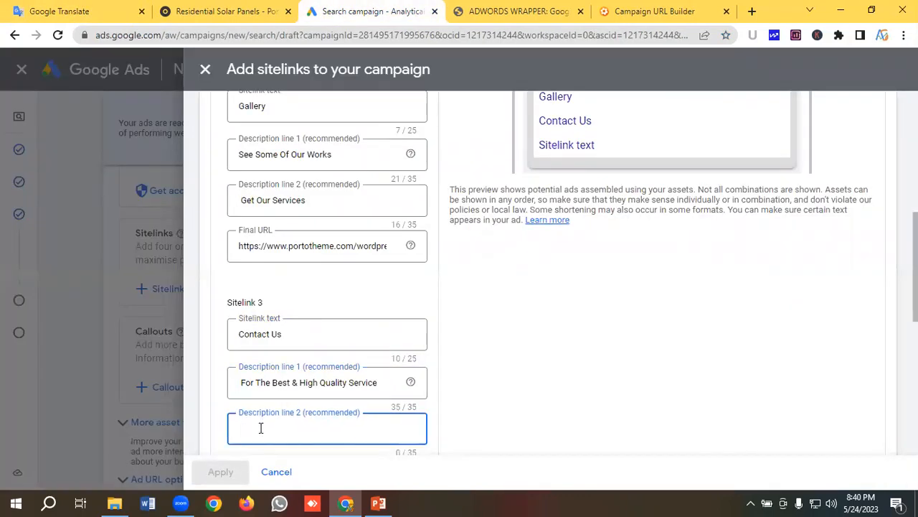
{"action": "key", "text": "ctrl+v"}
{"action": "scroll", "coordinate": [290, 320], "scroll_direction": "down", "scroll_amount": 2}
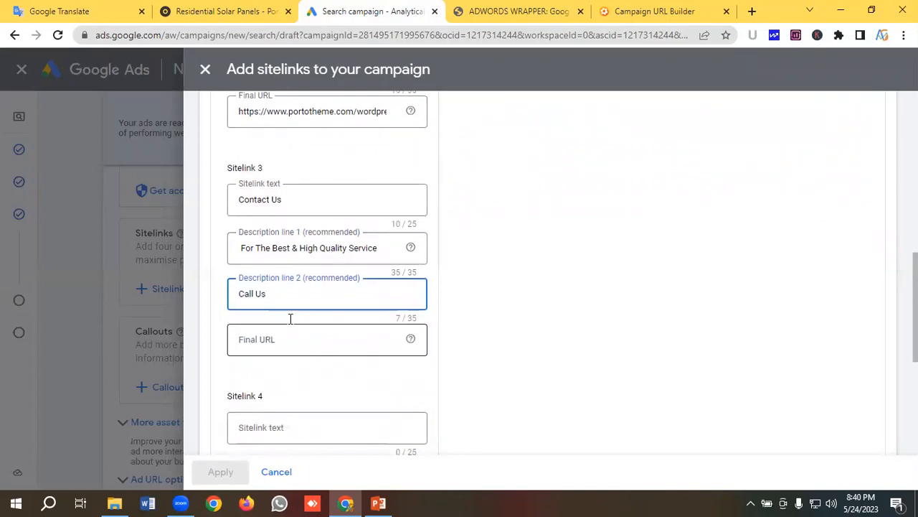
{"action": "left_click", "coordinate": [178, 8]}
{"action": "left_click", "coordinate": [506, 136]}
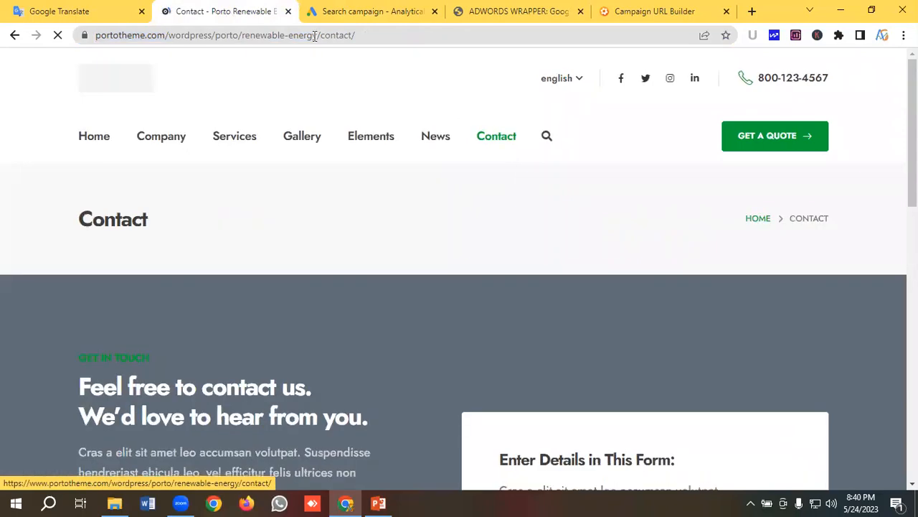
{"action": "left_click", "coordinate": [310, 36]}
{"action": "right_click", "coordinate": [310, 35]}
{"action": "left_click", "coordinate": [347, 110]}
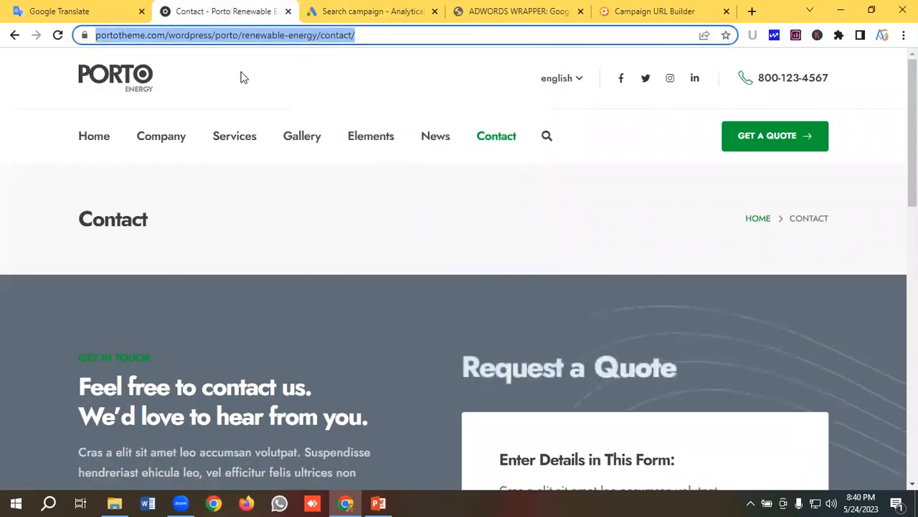
{"action": "left_click", "coordinate": [332, 7]}
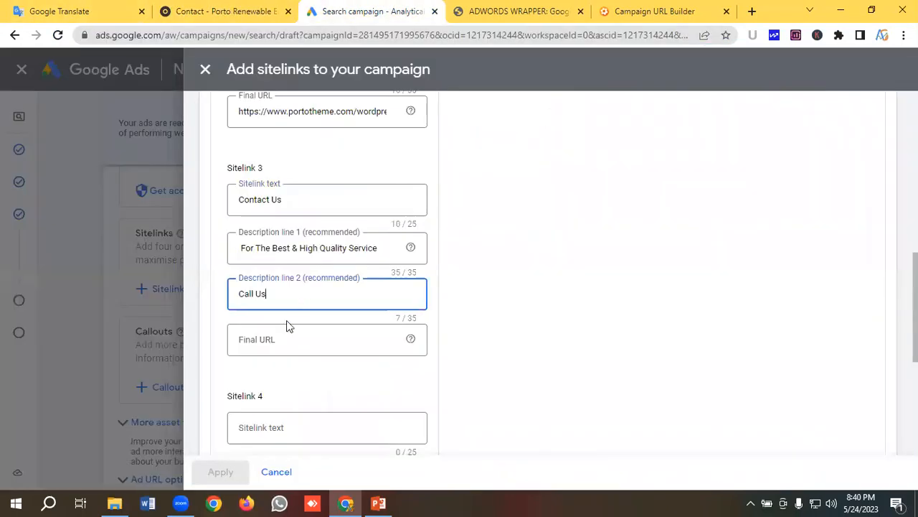
{"action": "left_click", "coordinate": [287, 324]}
{"action": "key", "text": "ctrl+v"}
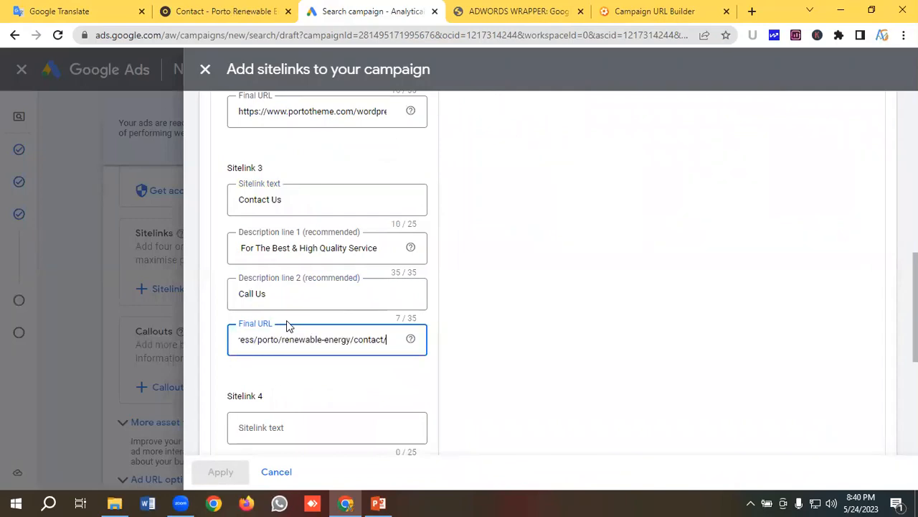
- Review the entries for sitelinks 1 to 3 and examine how they appear in the mobile and desktop ad previews
{"action": "scroll", "coordinate": [292, 280], "scroll_direction": "up", "scroll_amount": 5}
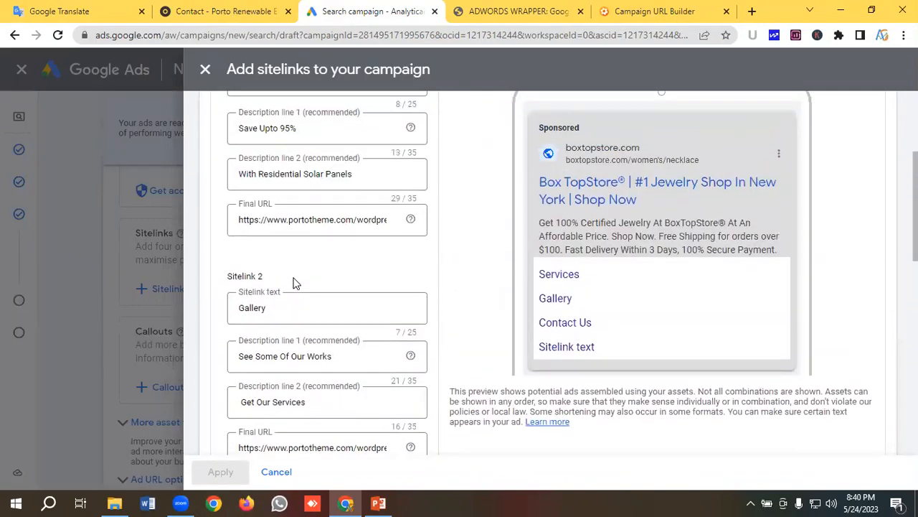
{"action": "scroll", "coordinate": [293, 282], "scroll_direction": "down", "scroll_amount": 7}
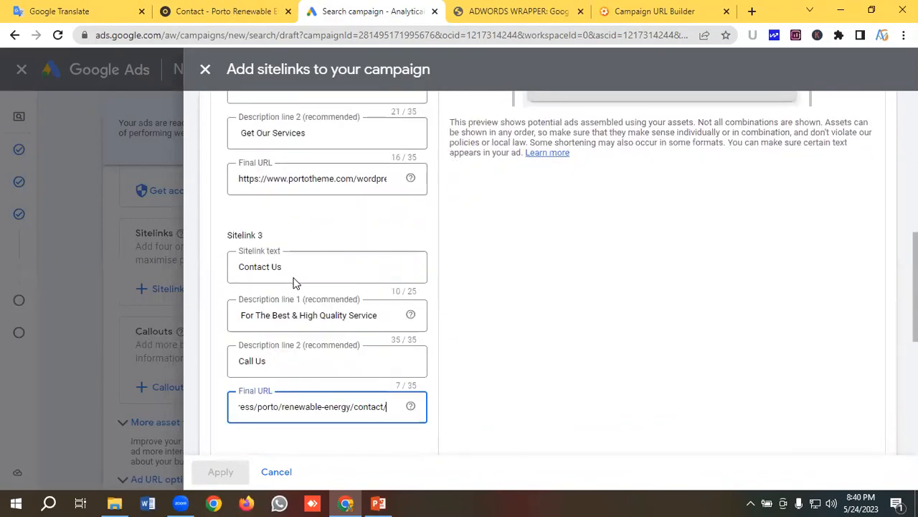
{"action": "scroll", "coordinate": [271, 320], "scroll_direction": "up", "scroll_amount": 10}
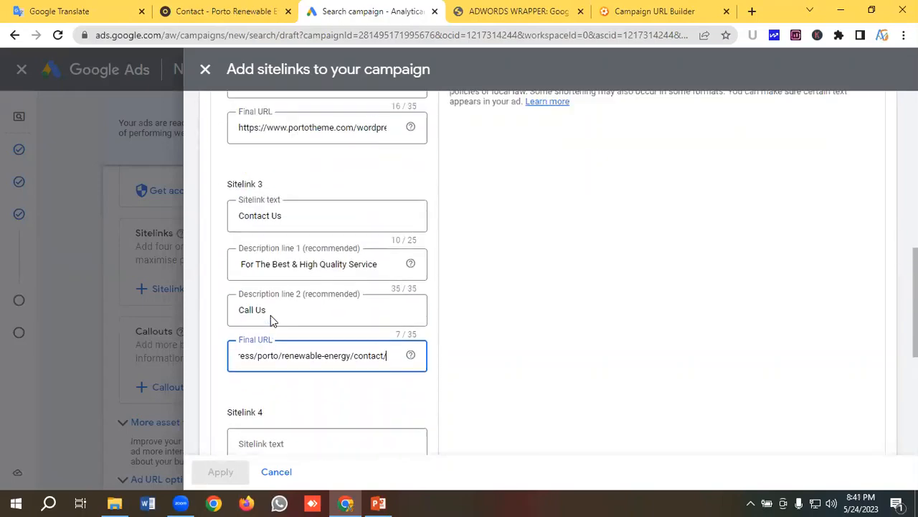
{"action": "scroll", "coordinate": [581, 300], "scroll_direction": "down", "scroll_amount": 4}
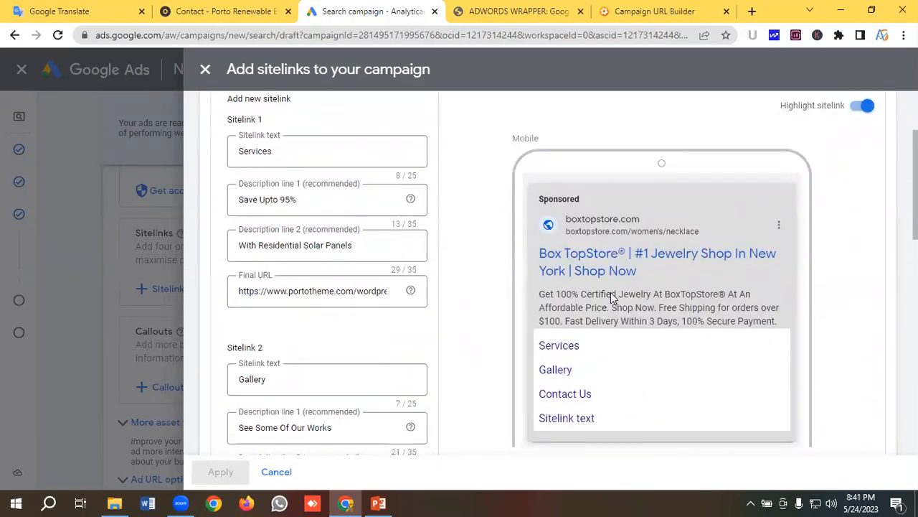
{"action": "scroll", "coordinate": [585, 234], "scroll_direction": "up", "scroll_amount": 2}
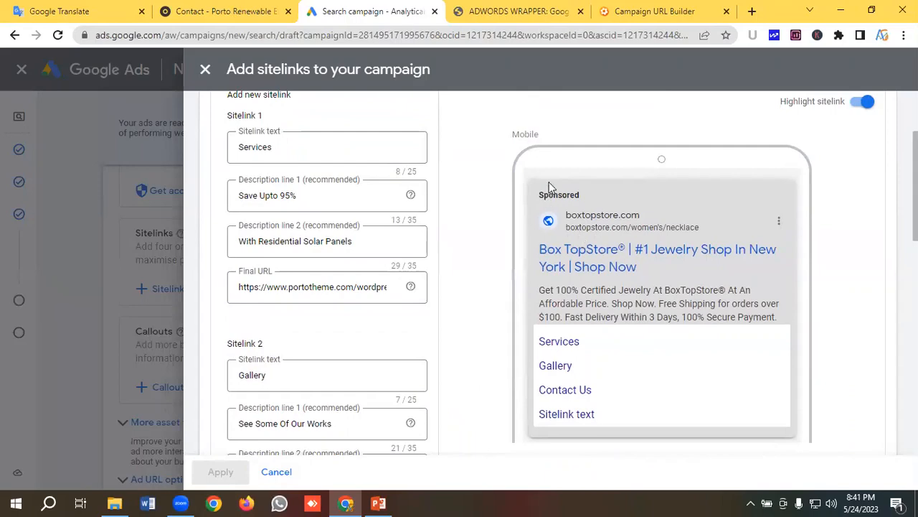
{"action": "scroll", "coordinate": [549, 185], "scroll_direction": "down", "scroll_amount": 2}
{"action": "scroll", "coordinate": [594, 316], "scroll_direction": "up", "scroll_amount": 1}
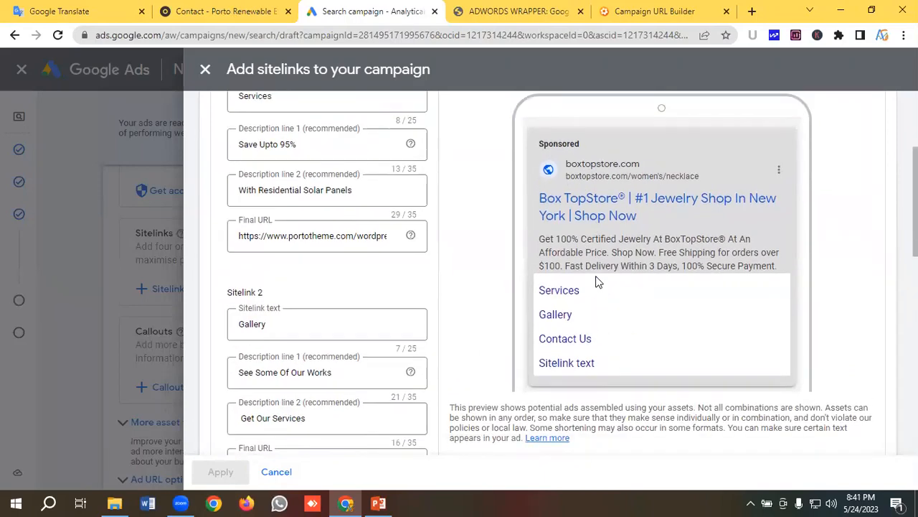
{"action": "scroll", "coordinate": [597, 282], "scroll_direction": "up", "scroll_amount": 2}
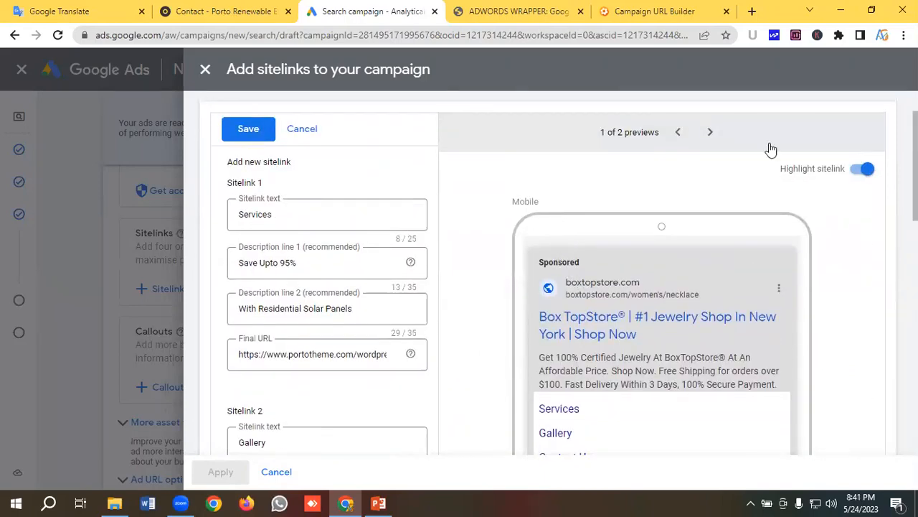
{"action": "left_click", "coordinate": [713, 135]}
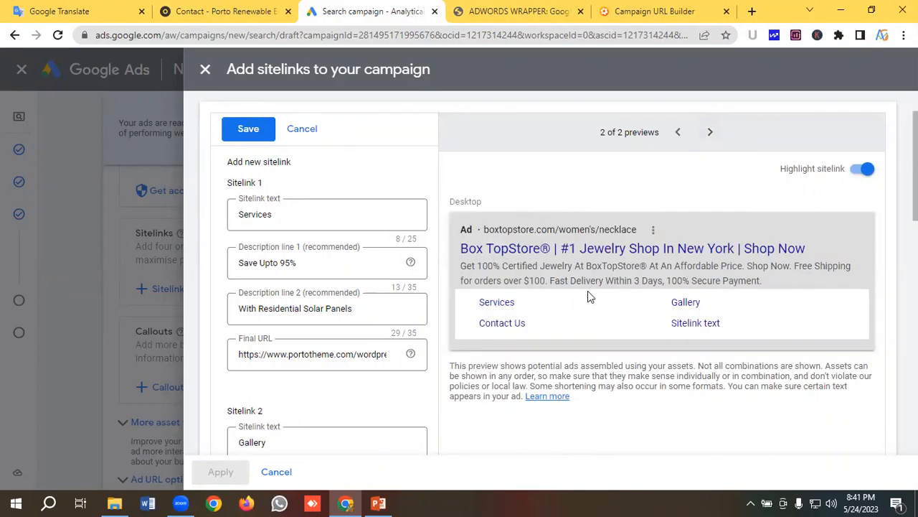
- Save the Services, Gallery and Contact Us sitelinks and apply them to the campaign
{"action": "scroll", "coordinate": [239, 324], "scroll_direction": "down", "scroll_amount": 15}
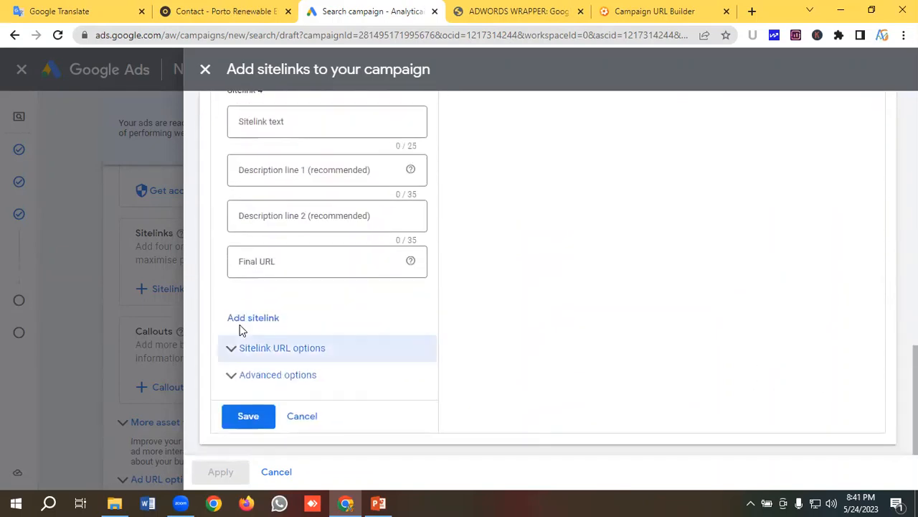
{"action": "left_click", "coordinate": [247, 415]}
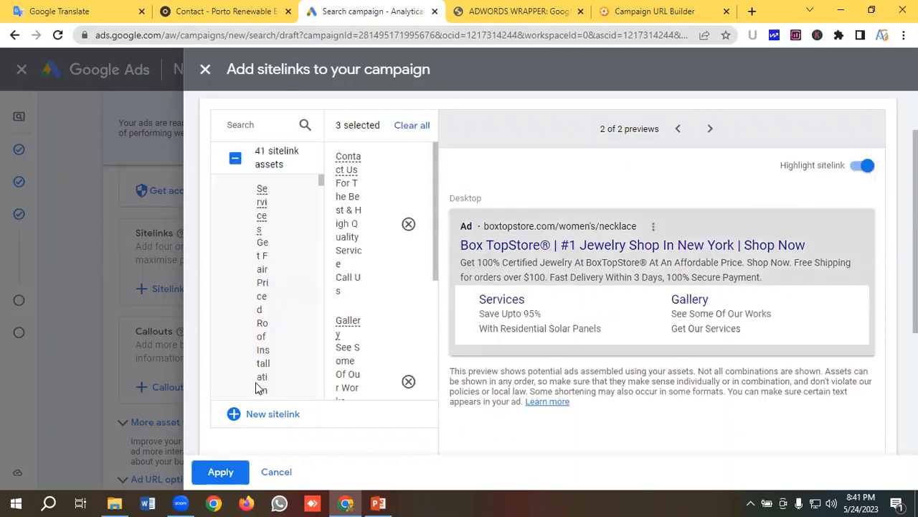
{"action": "left_click", "coordinate": [213, 472]}
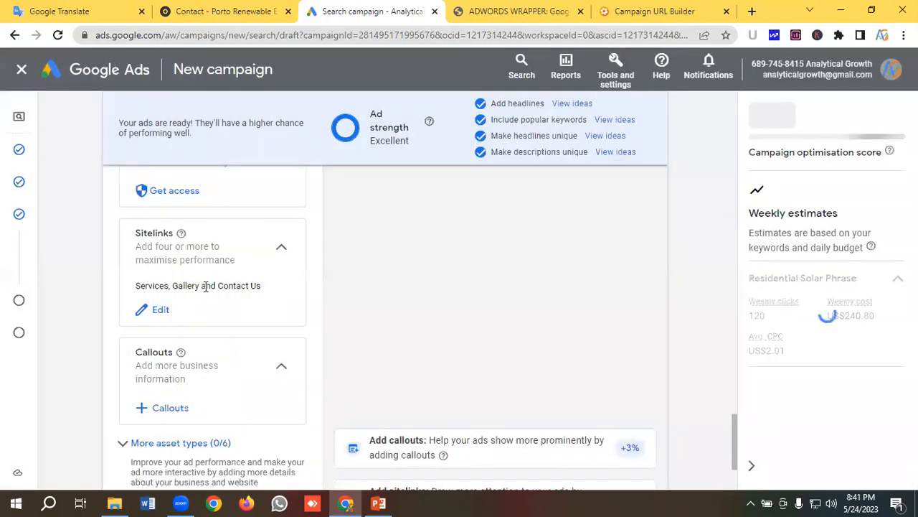
- Check the callout texts in the Google Translate notes and open a new callout entry at callout text 1 in Google Ads
{"action": "scroll", "coordinate": [206, 288], "scroll_direction": "down", "scroll_amount": 1}
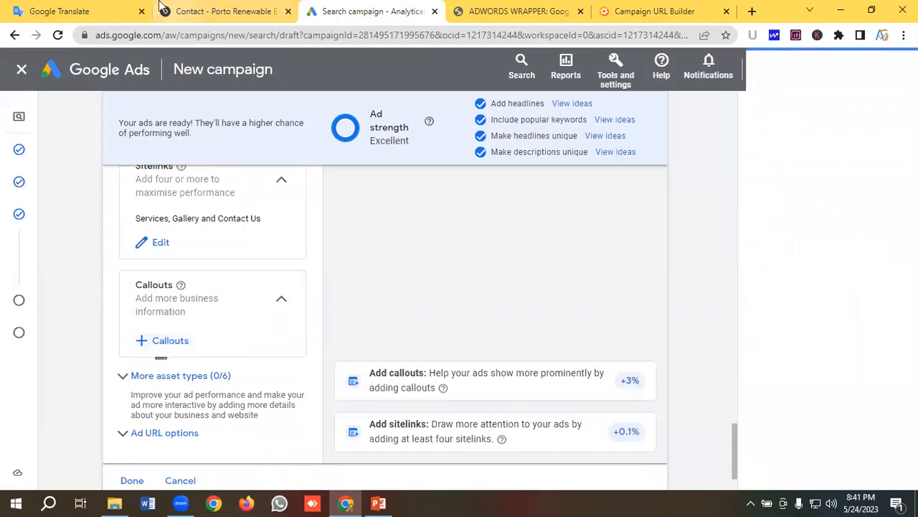
{"action": "left_click", "coordinate": [68, 7]}
{"action": "scroll", "coordinate": [108, 257], "scroll_direction": "down", "scroll_amount": 2}
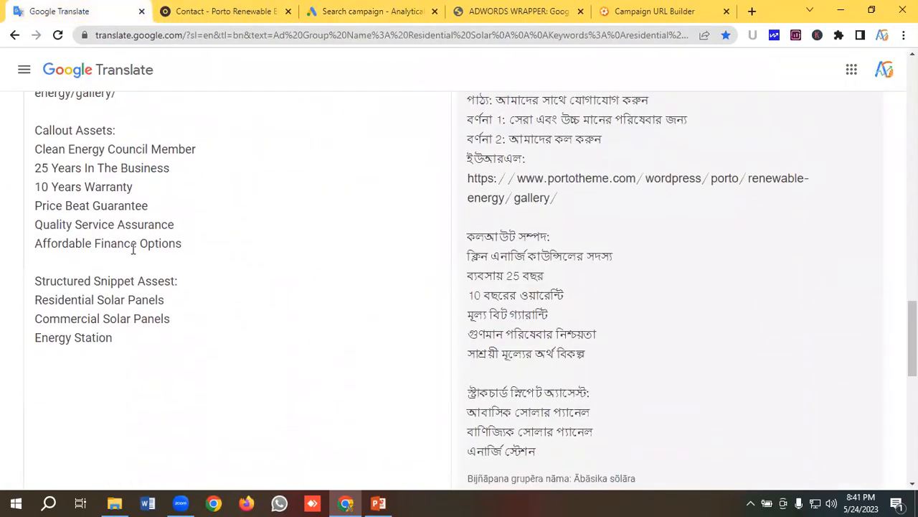
{"action": "scroll", "coordinate": [132, 249], "scroll_direction": "up", "scroll_amount": 1}
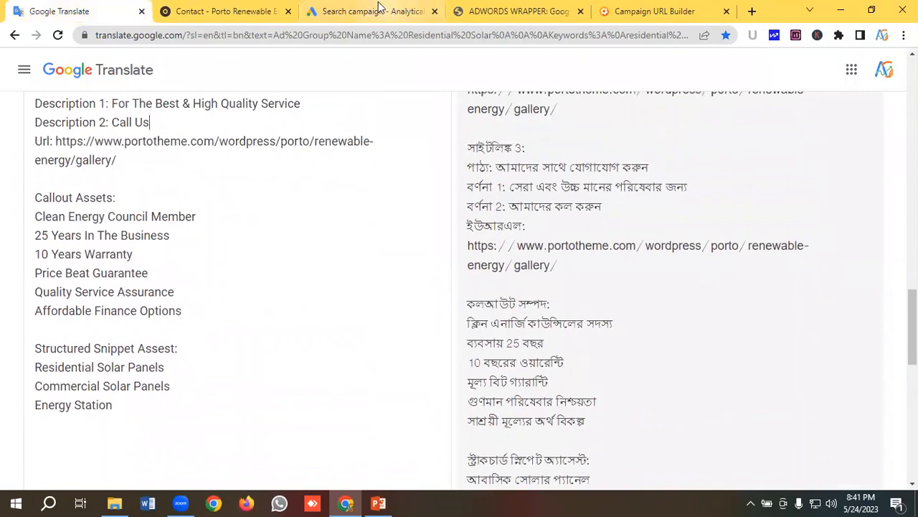
{"action": "left_click", "coordinate": [351, 9]}
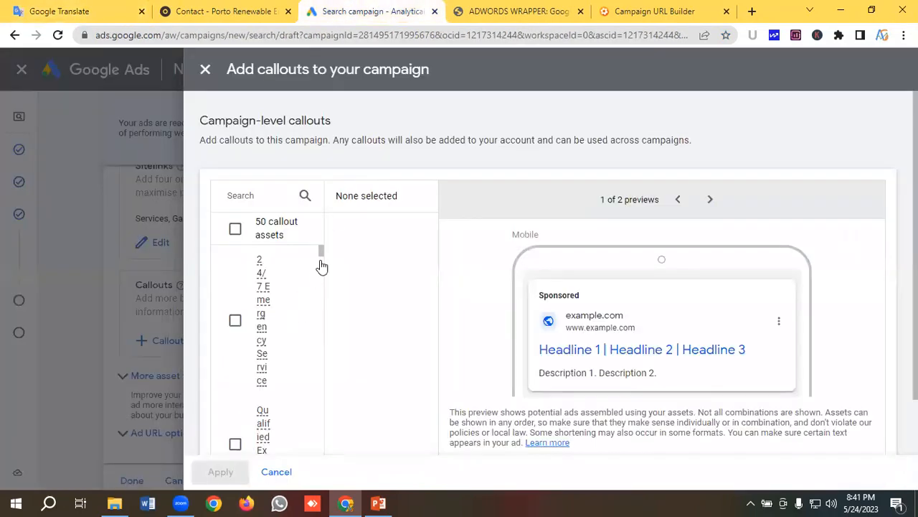
{"action": "left_click_drag", "start_coordinate": [321, 248], "coordinate": [320, 454]}
{"action": "scroll", "coordinate": [295, 389], "scroll_direction": "down", "scroll_amount": 5}
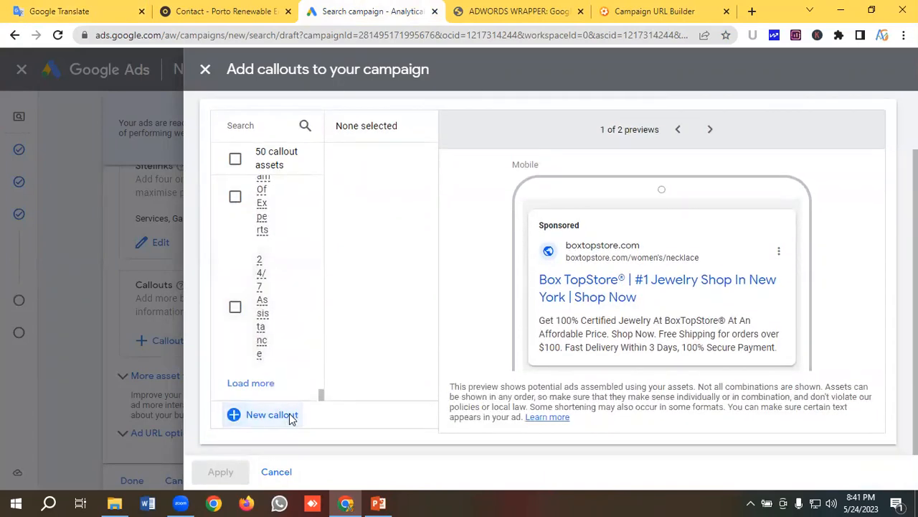
{"action": "left_click", "coordinate": [290, 416]}
{"action": "left_click", "coordinate": [275, 163]}
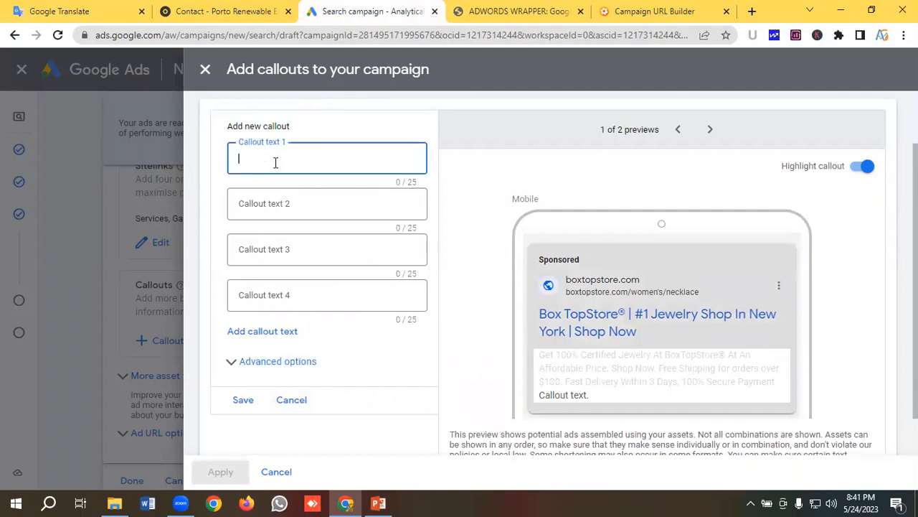
- Copy "Energy Council Member" from the callout list in the Google Translate notes into callout text 1 in Google Ads
{"action": "left_click", "coordinate": [98, 12]}
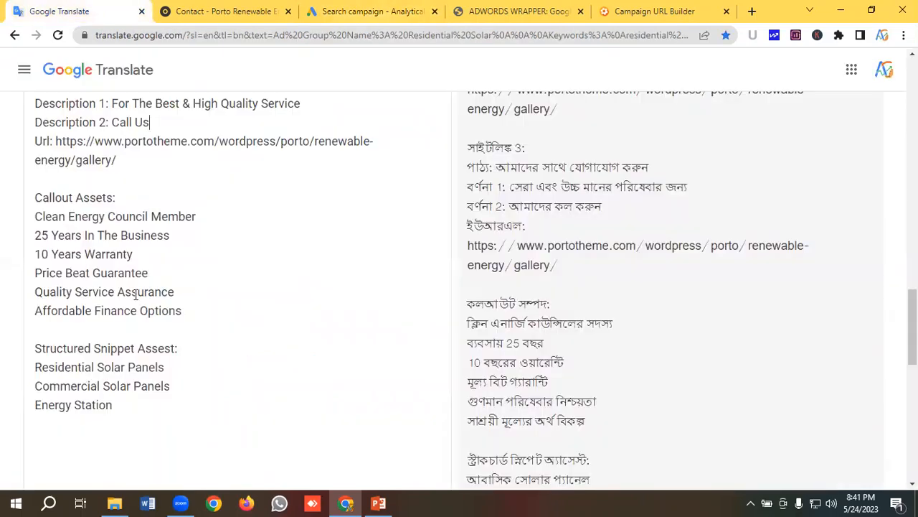
{"action": "left_click_drag", "start_coordinate": [203, 216], "coordinate": [35, 215]}
{"action": "left_click", "coordinate": [92, 217]}
{"action": "left_click_drag", "start_coordinate": [151, 217], "coordinate": [200, 216]}
{"action": "left_click", "coordinate": [86, 217]}
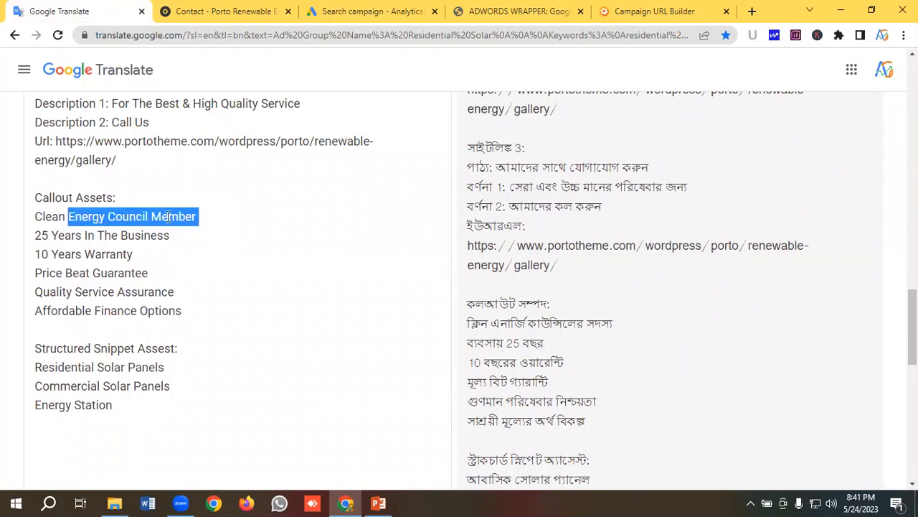
{"action": "right_click", "coordinate": [170, 217]}
{"action": "left_click", "coordinate": [201, 262]}
{"action": "left_click", "coordinate": [373, 11]}
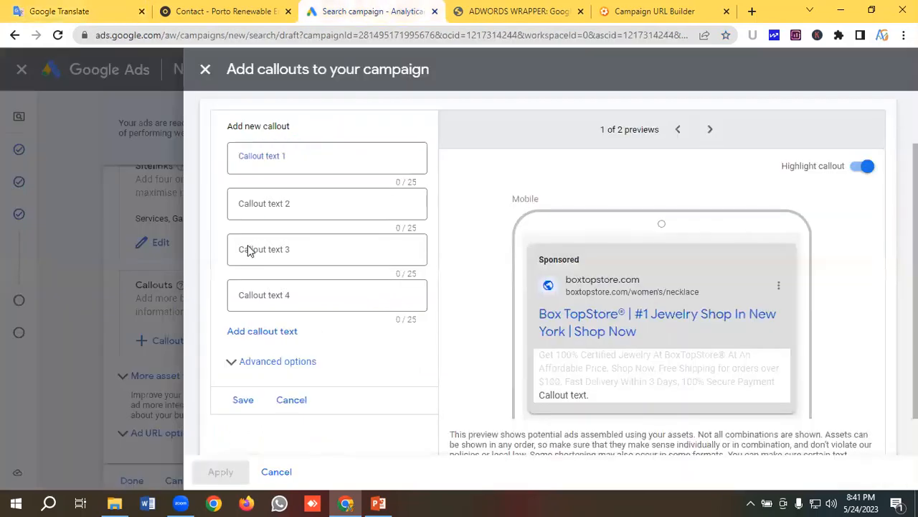
{"action": "left_click", "coordinate": [260, 164]}
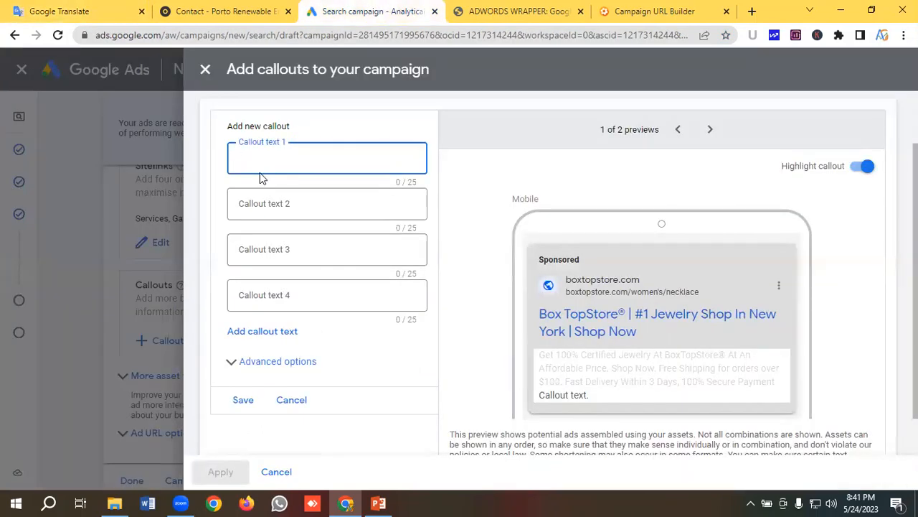
{"action": "key", "text": "ctrl+v"}
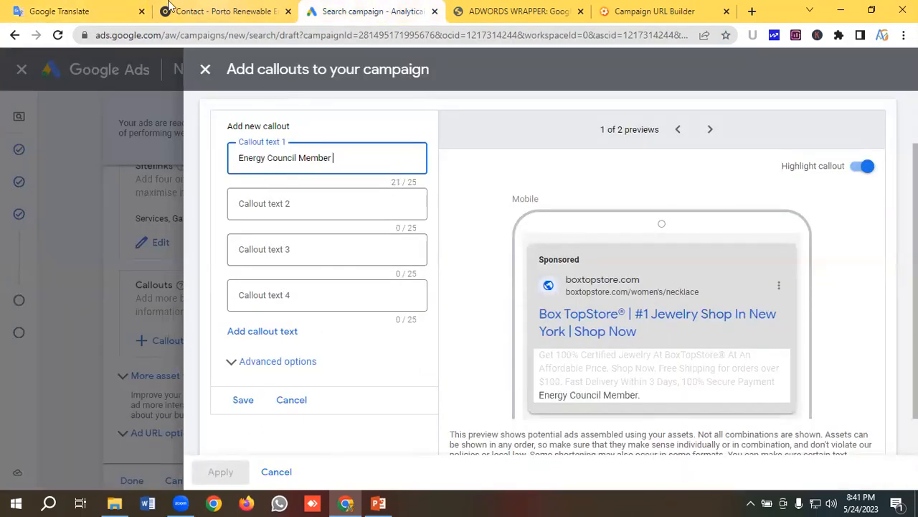
- Copy "25 Years In The Business" from the Google Translate notes into callout text 2 in Google Ads
{"action": "left_click", "coordinate": [72, 11]}
{"action": "left_click_drag", "start_coordinate": [171, 235], "coordinate": [29, 242]}
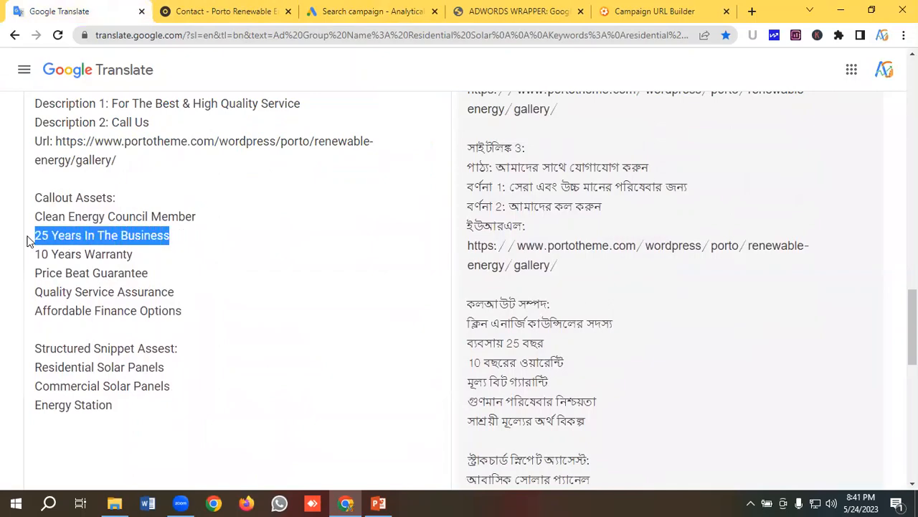
{"action": "right_click", "coordinate": [72, 234]}
{"action": "left_click", "coordinate": [115, 284]}
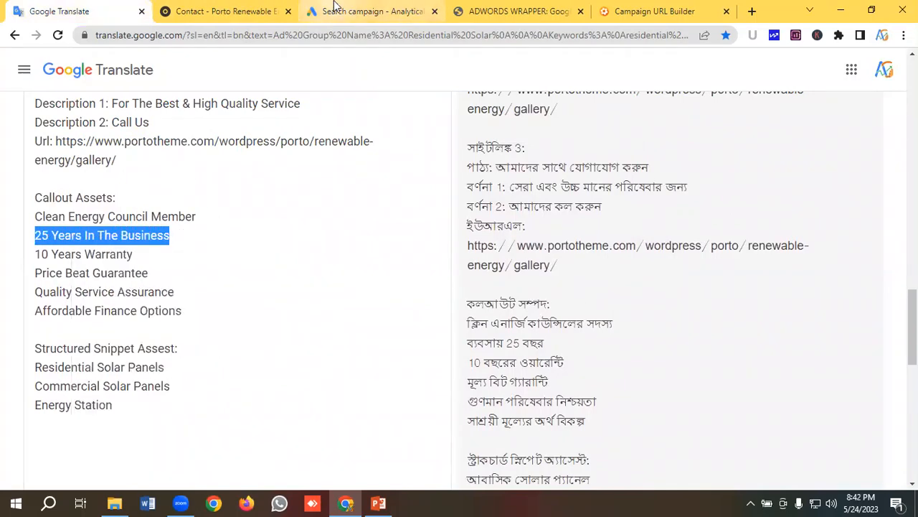
{"action": "left_click", "coordinate": [344, 11]}
{"action": "left_click", "coordinate": [291, 204]}
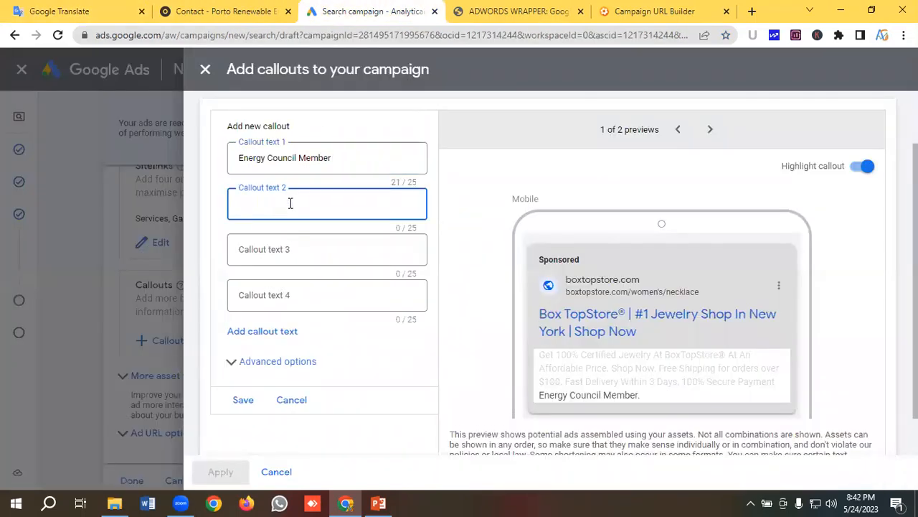
{"action": "key", "text": "ctrl+v"}
- Copy "10 Years Warranty" from the Google Translate notes into callout text 3 in Google Ads
{"action": "left_click", "coordinate": [57, 11]}
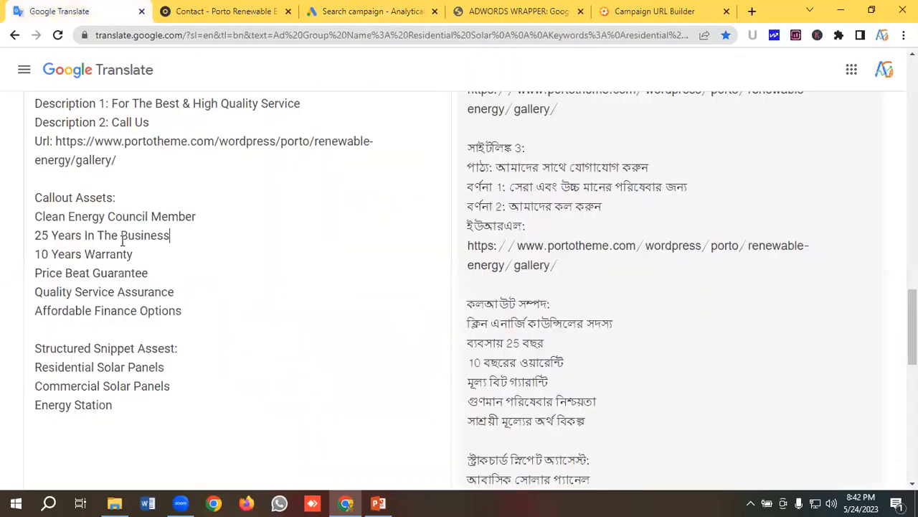
{"action": "left_click_drag", "start_coordinate": [136, 256], "coordinate": [20, 257]}
{"action": "right_click", "coordinate": [61, 254]}
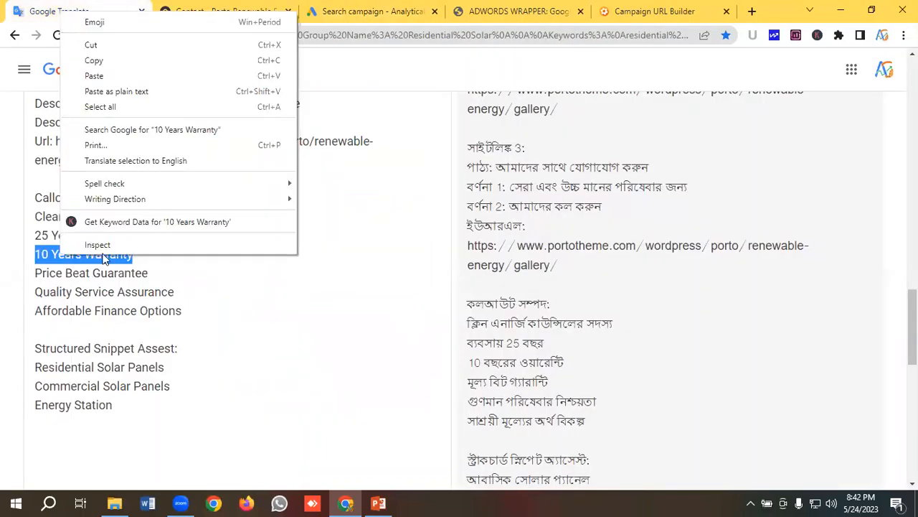
{"action": "left_click", "coordinate": [330, 10]}
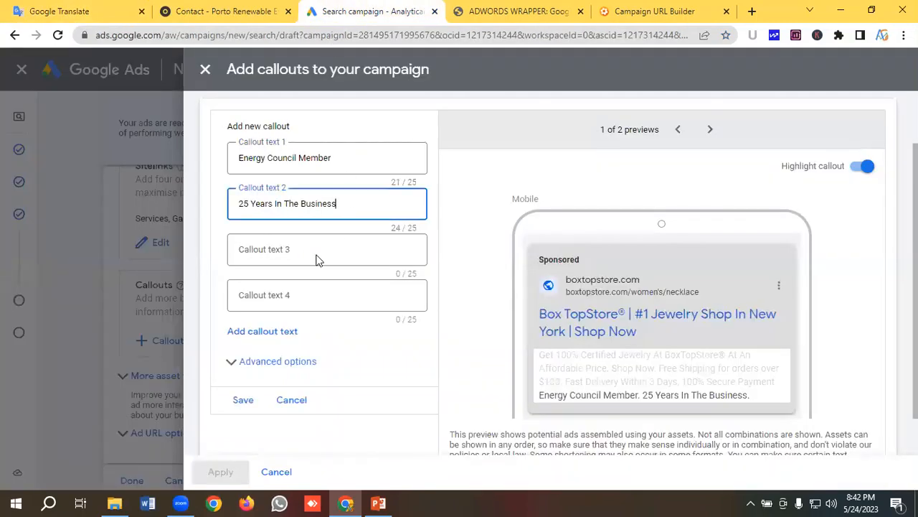
{"action": "left_click", "coordinate": [265, 249]}
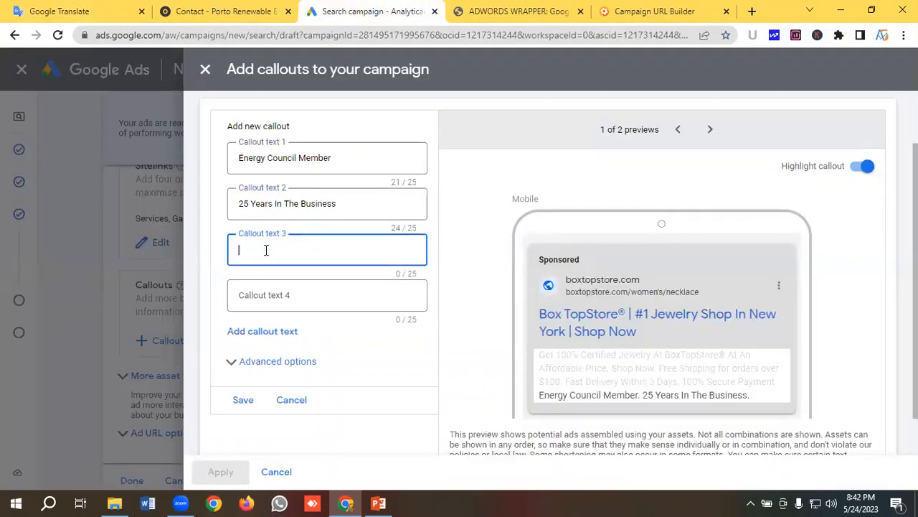
{"action": "key", "text": "ctrl+v"}
- Copy "Price Beat Guarantee" from the Google Translate notes into callout text 4 in Google Ads
{"action": "left_click", "coordinate": [181, 10]}
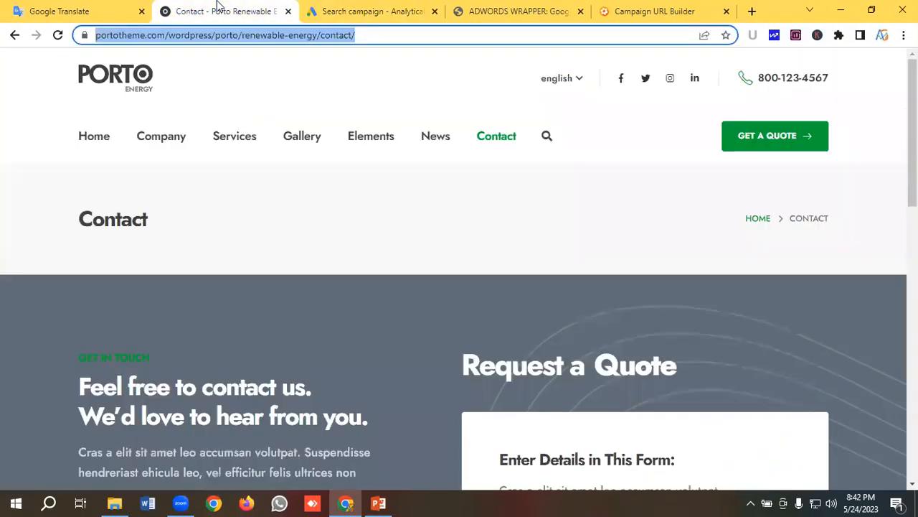
{"action": "left_click", "coordinate": [129, 6]}
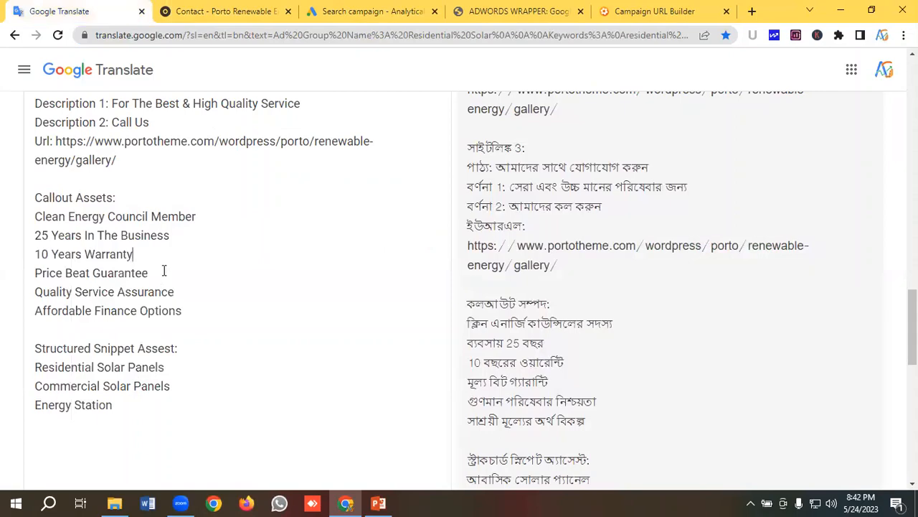
{"action": "left_click_drag", "start_coordinate": [164, 271], "coordinate": [4, 275]}
{"action": "right_click", "coordinate": [88, 271]}
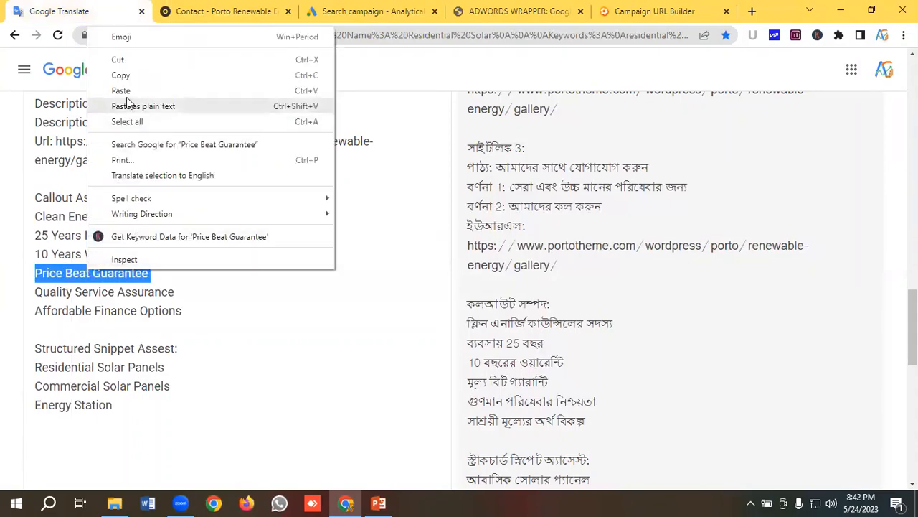
{"action": "left_click", "coordinate": [120, 75]}
{"action": "left_click", "coordinate": [362, 10]}
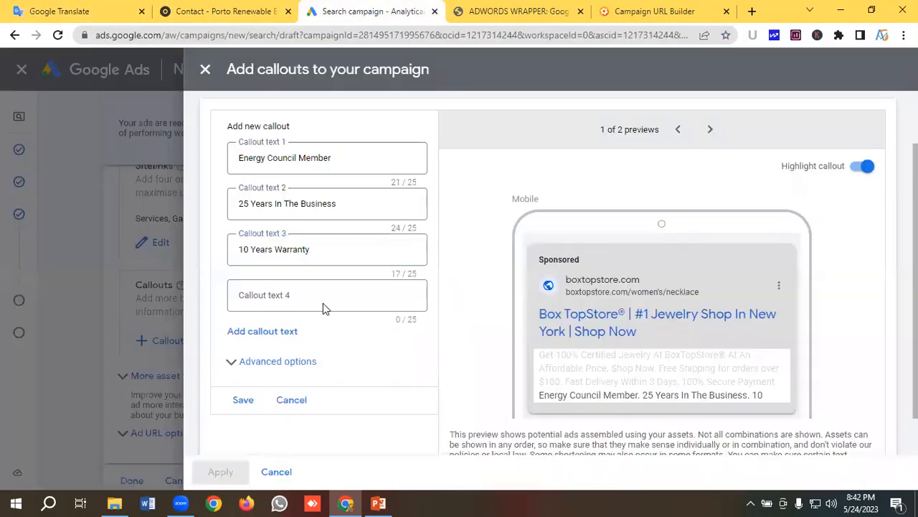
{"action": "left_click", "coordinate": [280, 295]}
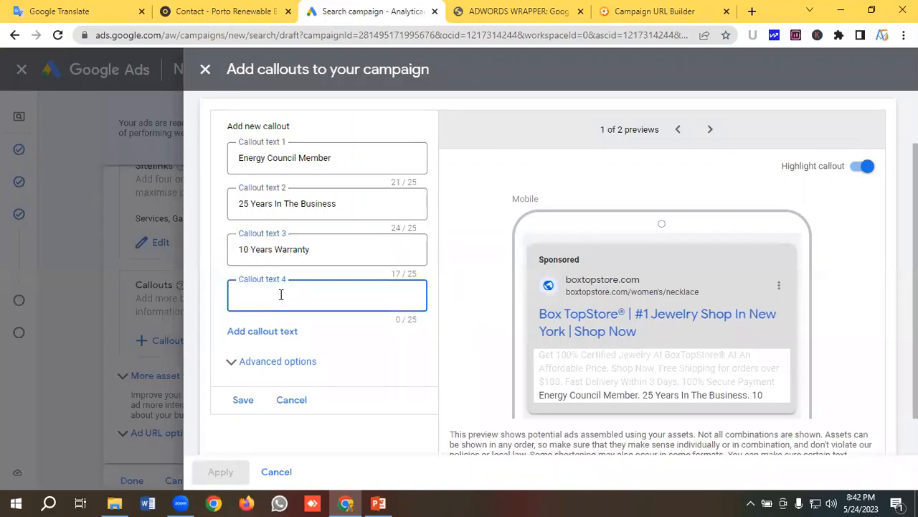
{"action": "key", "text": "ctrl+v"}
- Add two more callout texts in Google Ads and fill callout text 5 with "Quality Service Assurance" from the Google Translate notes
{"action": "left_click", "coordinate": [270, 331]}
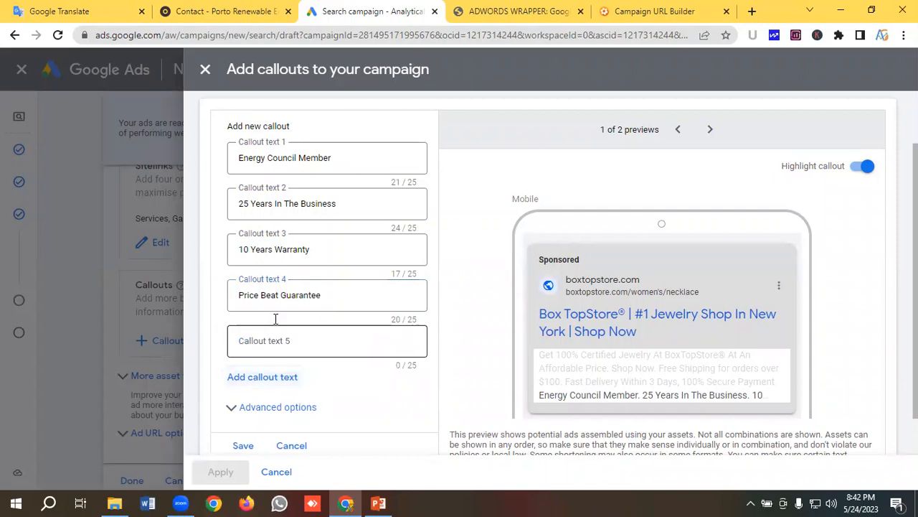
{"action": "left_click", "coordinate": [258, 378]}
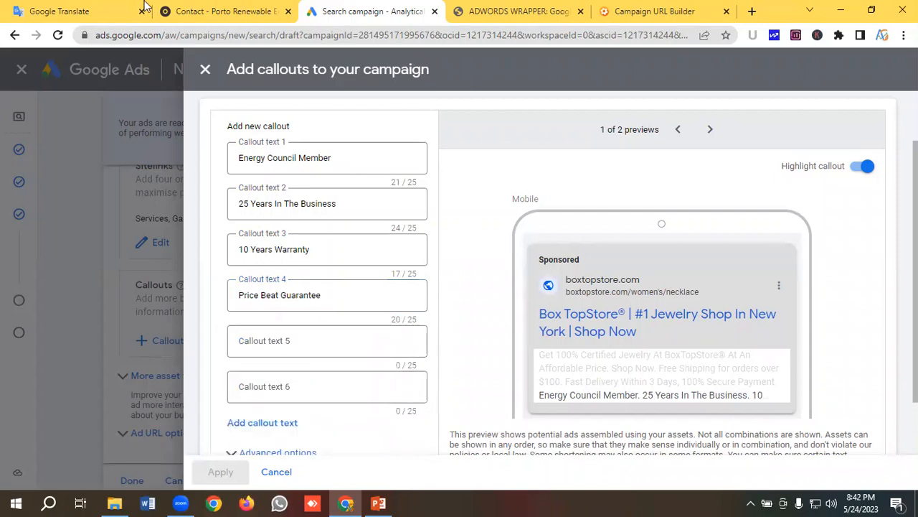
{"action": "left_click", "coordinate": [72, 11]}
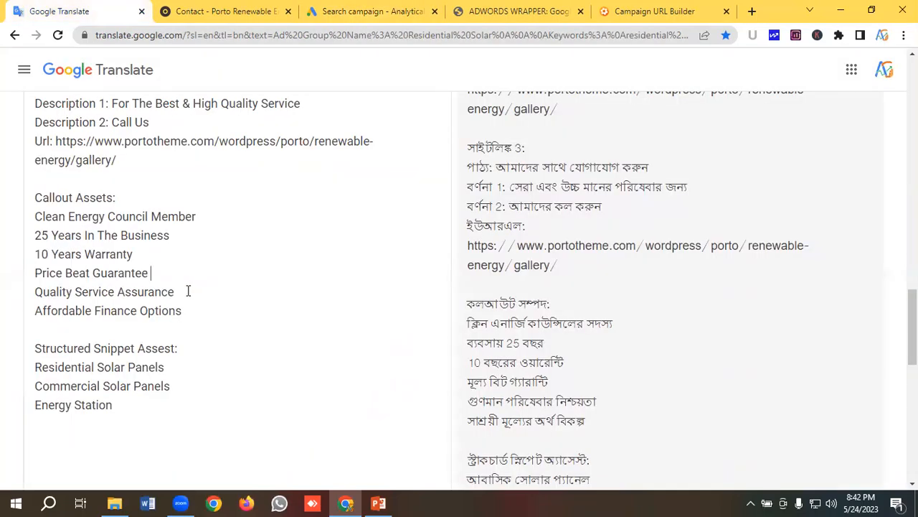
{"action": "left_click_drag", "start_coordinate": [188, 291], "coordinate": [17, 299]}
{"action": "right_click", "coordinate": [87, 291]}
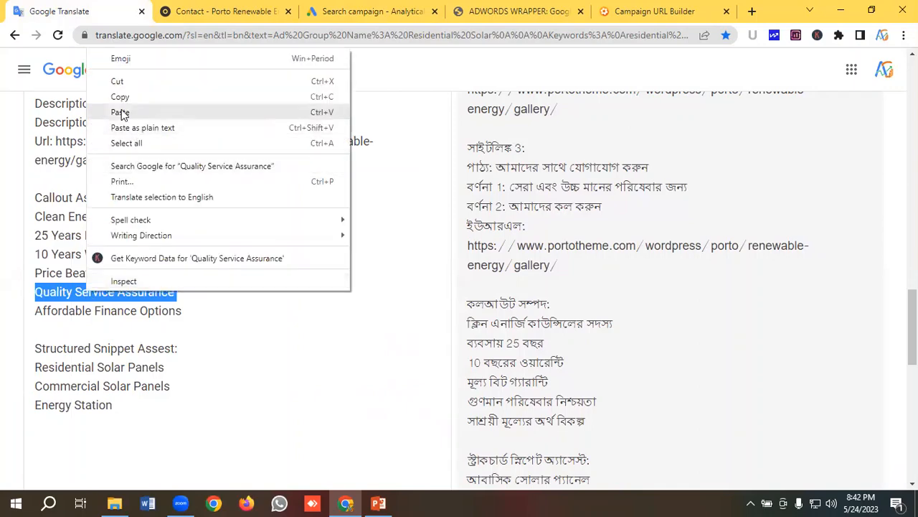
{"action": "left_click", "coordinate": [119, 96]}
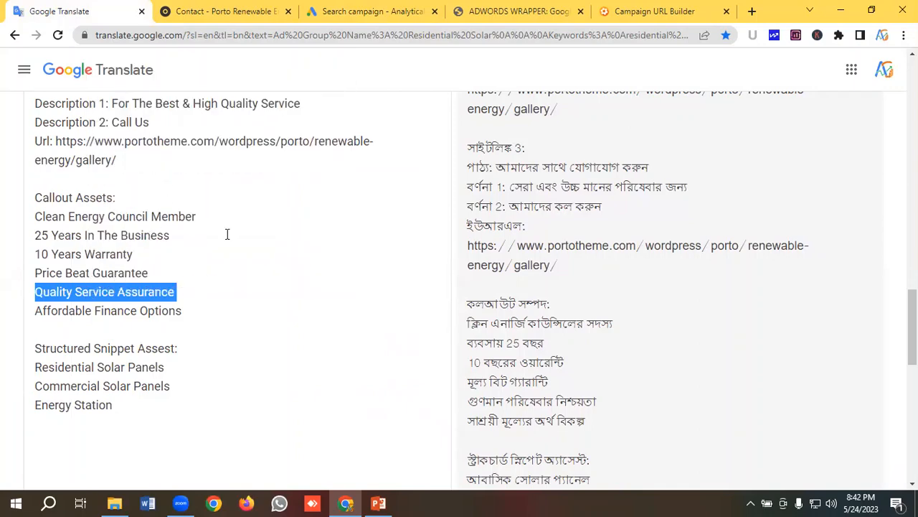
{"action": "left_click", "coordinate": [343, 16]}
{"action": "left_click", "coordinate": [286, 316]}
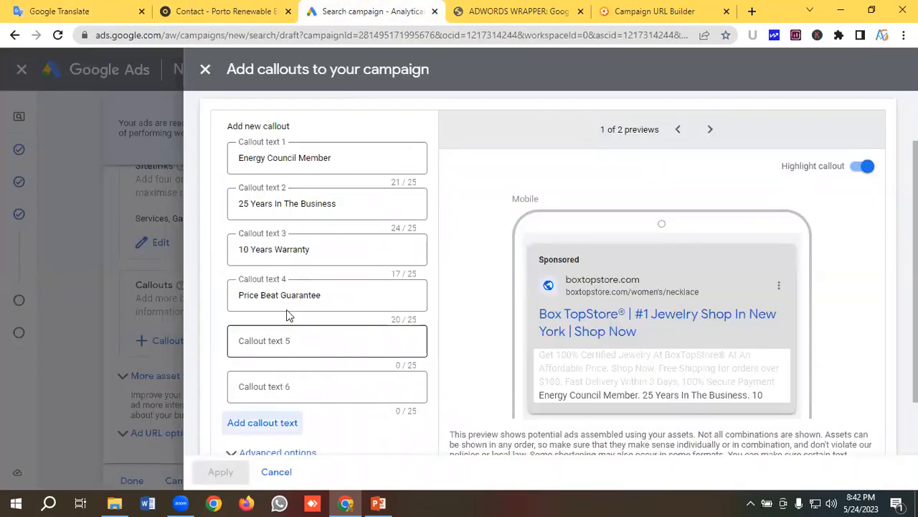
{"action": "key", "text": "ctrl+v"}
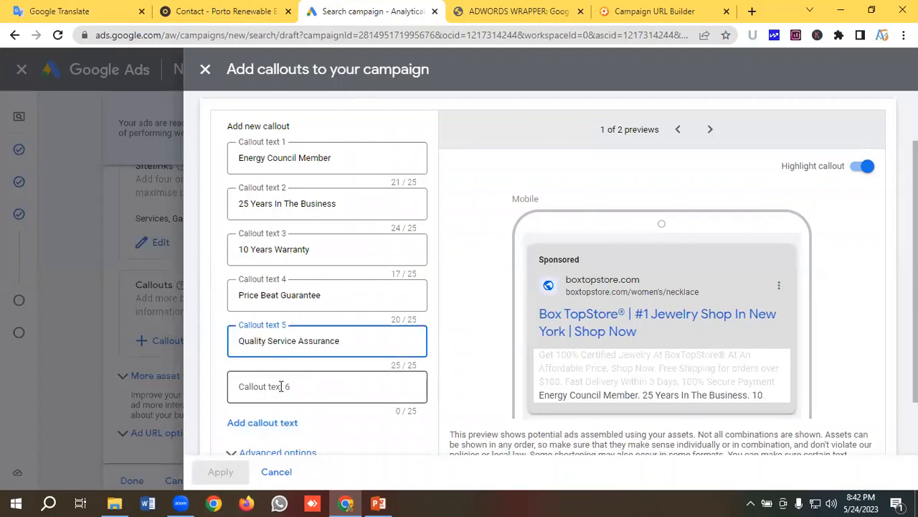
- Copy "Affordable Finance Options" from the Google Translate notes into callout text 6 in Google Ads, entering it as "Affordable Finance Option"
{"action": "left_click", "coordinate": [79, 9]}
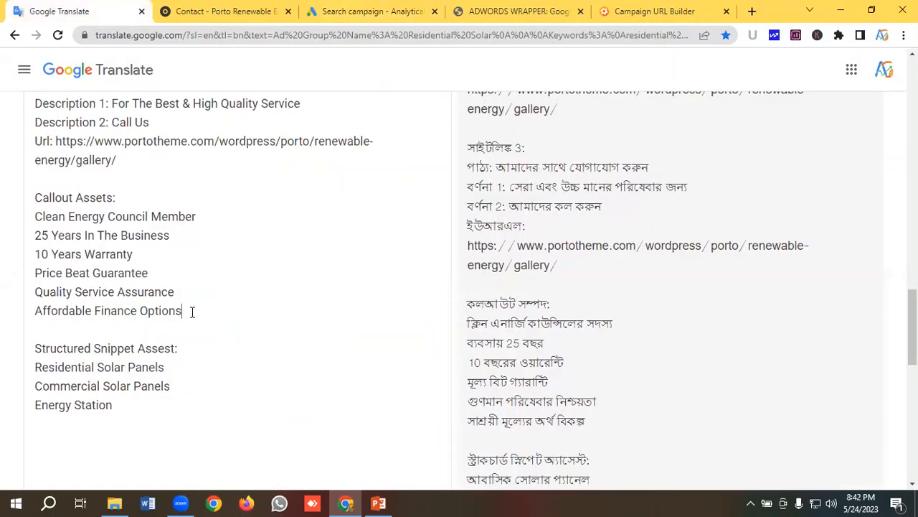
{"action": "left_click_drag", "start_coordinate": [192, 311], "coordinate": [24, 317]}
{"action": "right_click", "coordinate": [63, 313]}
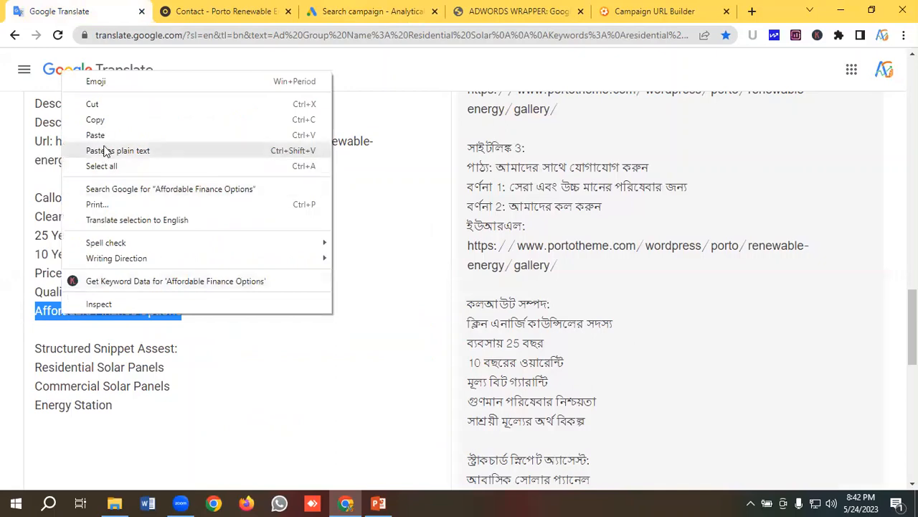
{"action": "left_click", "coordinate": [96, 120]}
{"action": "left_click", "coordinate": [383, 6]}
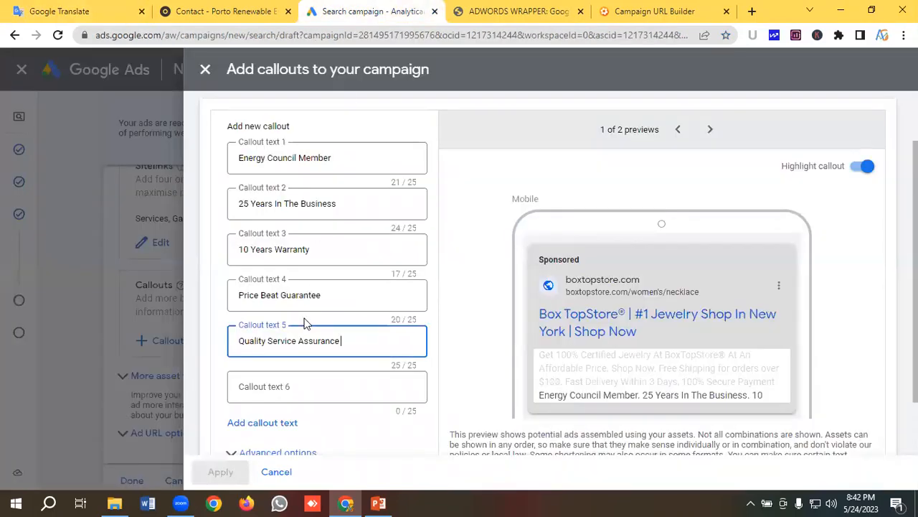
{"action": "left_click", "coordinate": [278, 382]}
{"action": "key", "text": "ctrl+v"}
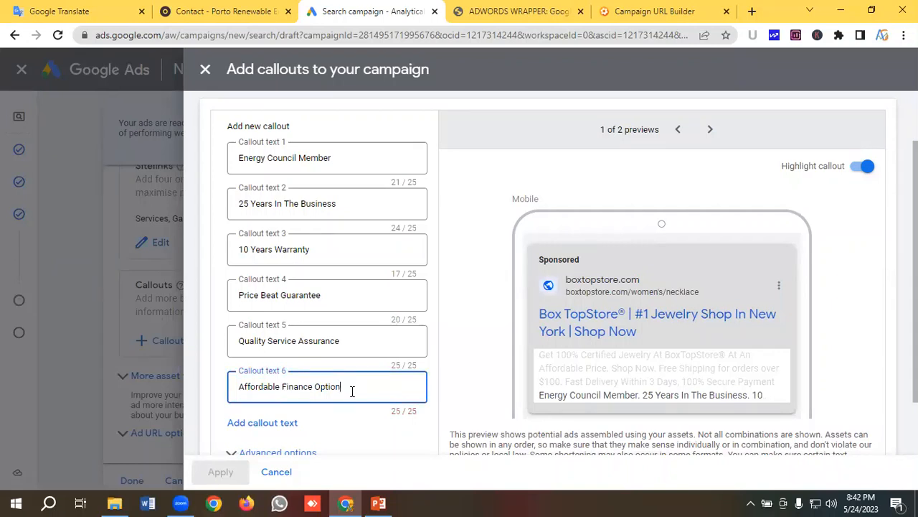
- Review the six callout texts, save them and apply them to the campaign
{"action": "scroll", "coordinate": [352, 391], "scroll_direction": "up", "scroll_amount": 2}
{"action": "scroll", "coordinate": [352, 391], "scroll_direction": "down", "scroll_amount": 1}
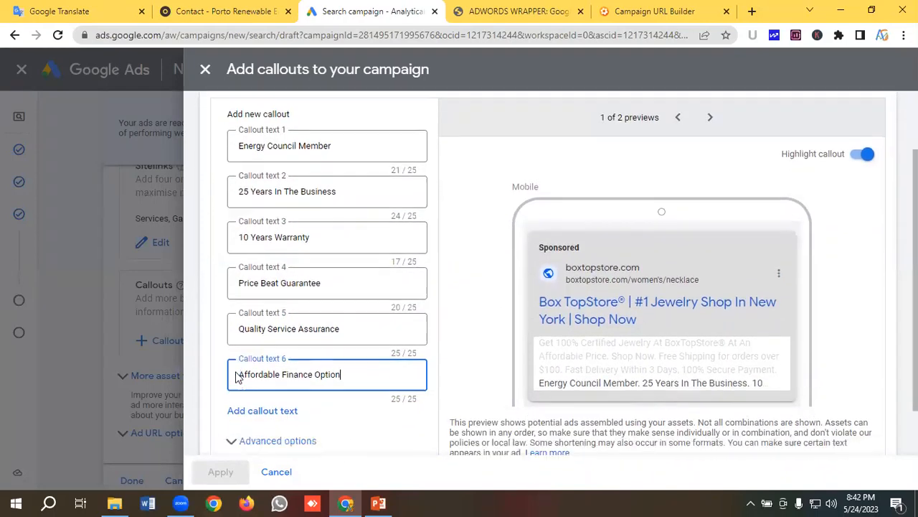
{"action": "scroll", "coordinate": [239, 380], "scroll_direction": "down", "scroll_amount": 1}
{"action": "left_click", "coordinate": [246, 422]}
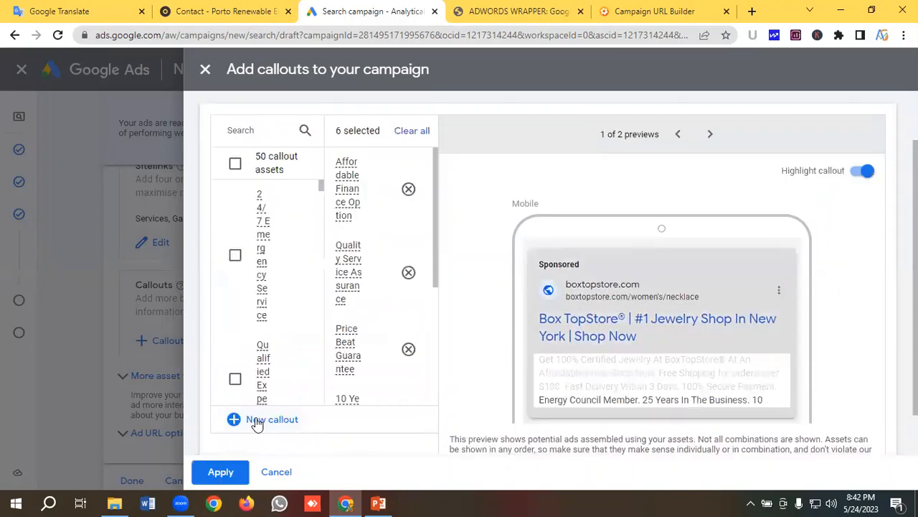
{"action": "left_click", "coordinate": [217, 471]}
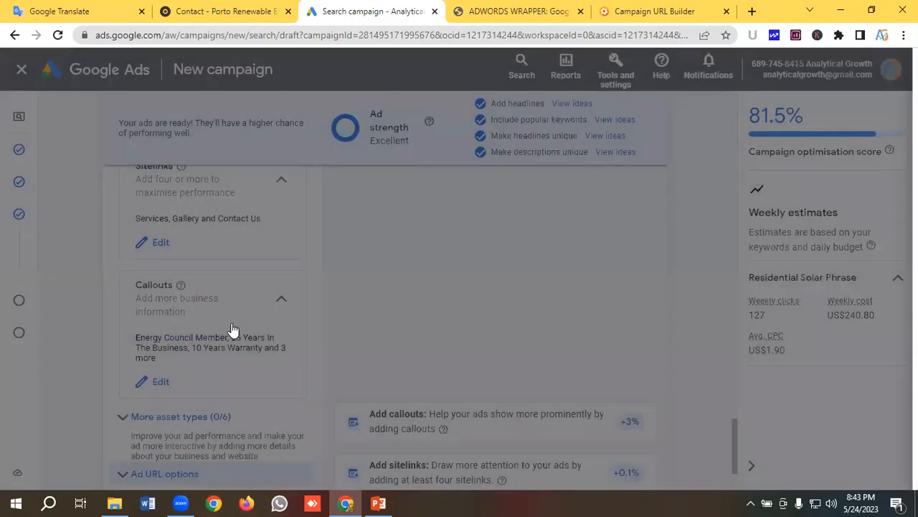
- Start a new structured snippet from the additional asset types and check the structured snippet texts in the Google Translate notes
{"action": "scroll", "coordinate": [215, 320], "scroll_direction": "down", "scroll_amount": 2}
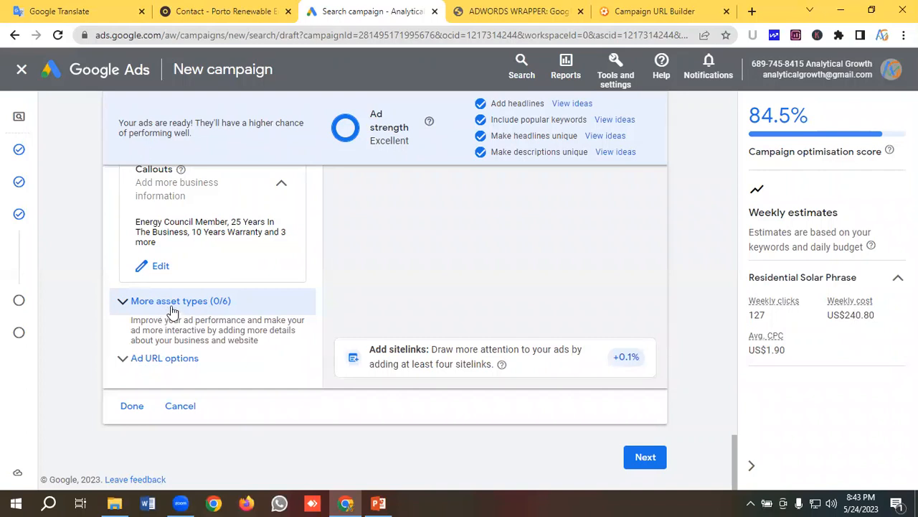
{"action": "left_click", "coordinate": [186, 313]}
{"action": "scroll", "coordinate": [225, 365], "scroll_direction": "down", "scroll_amount": 2}
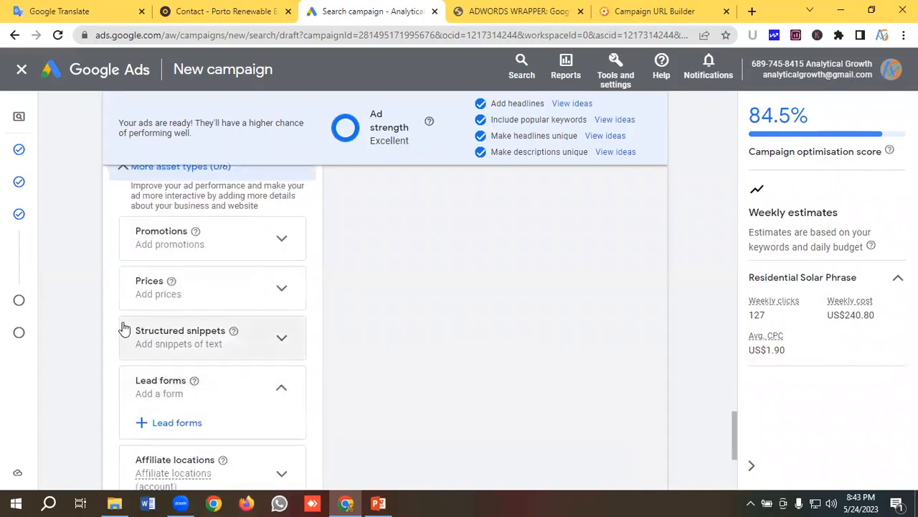
{"action": "left_click", "coordinate": [191, 343]}
{"action": "left_click", "coordinate": [191, 374]}
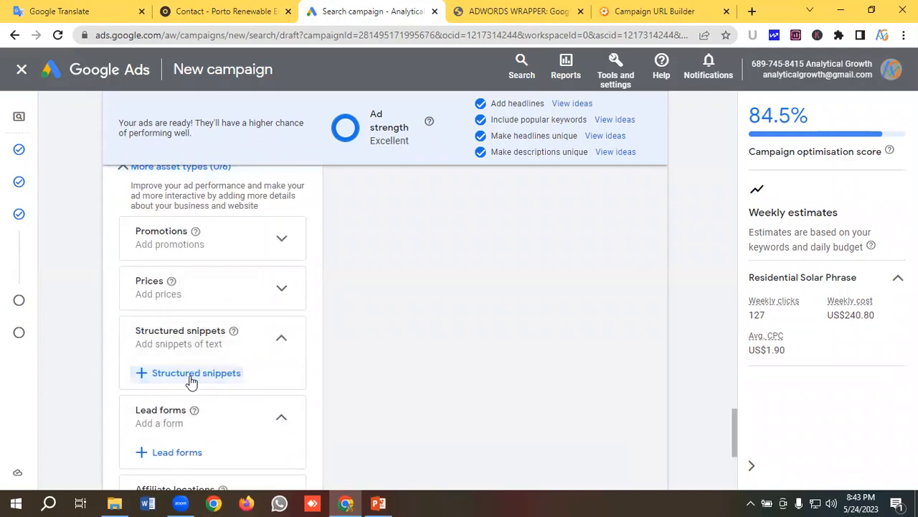
{"action": "left_click", "coordinate": [63, 13]}
{"action": "scroll", "coordinate": [113, 307], "scroll_direction": "down", "scroll_amount": 1}
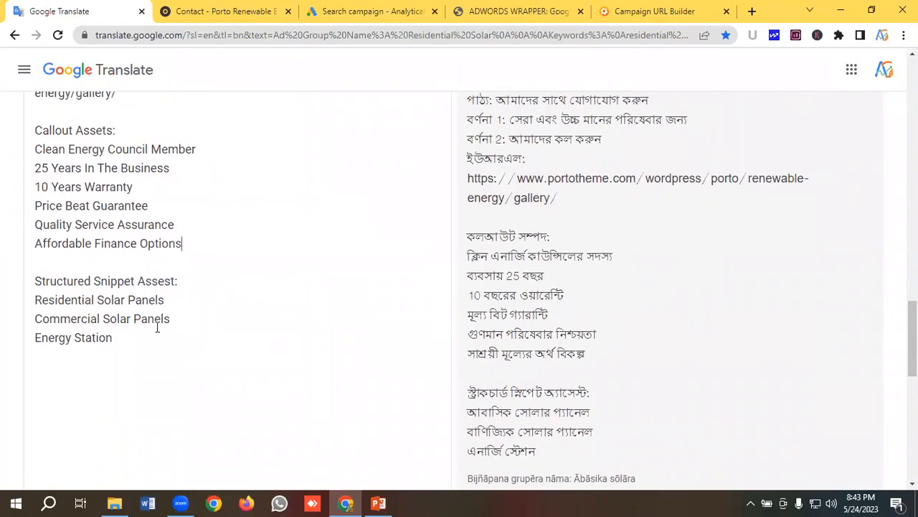
- Switch to Google Ads and create a new structured snippet in English with the header type "Service catalog"
{"action": "left_click", "coordinate": [352, 11]}
{"action": "scroll", "coordinate": [291, 305], "scroll_direction": "down", "scroll_amount": 5}
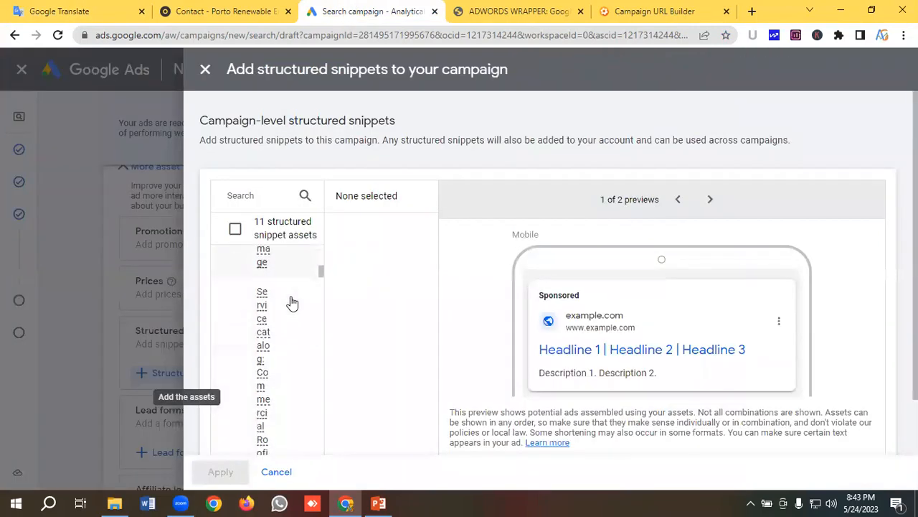
{"action": "scroll", "coordinate": [290, 305], "scroll_direction": "down", "scroll_amount": 6}
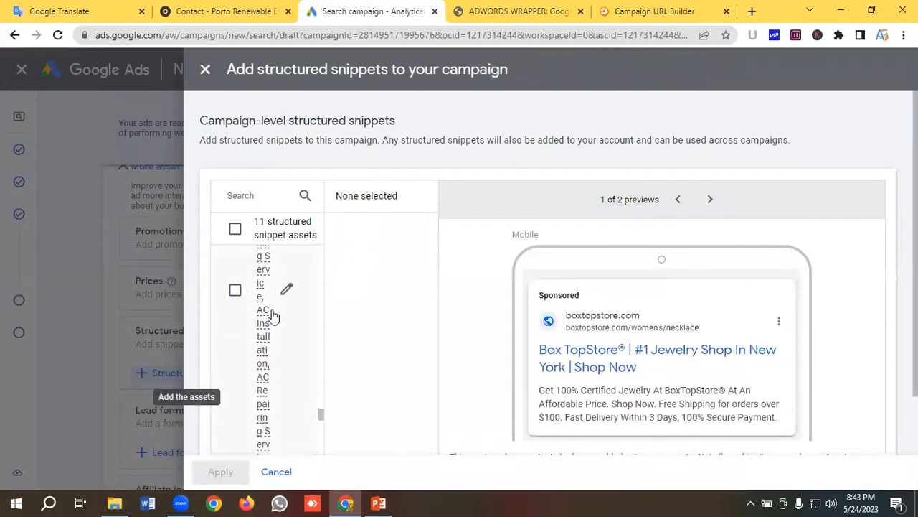
{"action": "scroll", "coordinate": [276, 338], "scroll_direction": "down", "scroll_amount": 1}
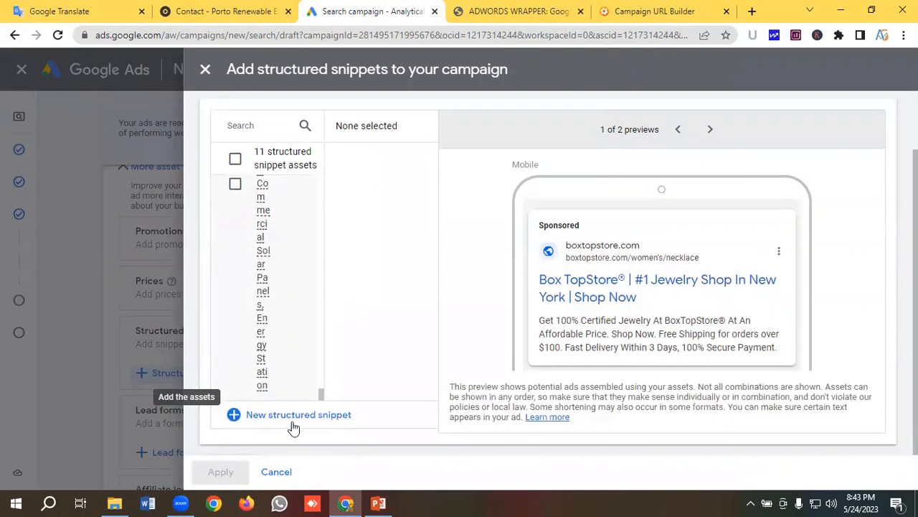
{"action": "left_click", "coordinate": [293, 414]}
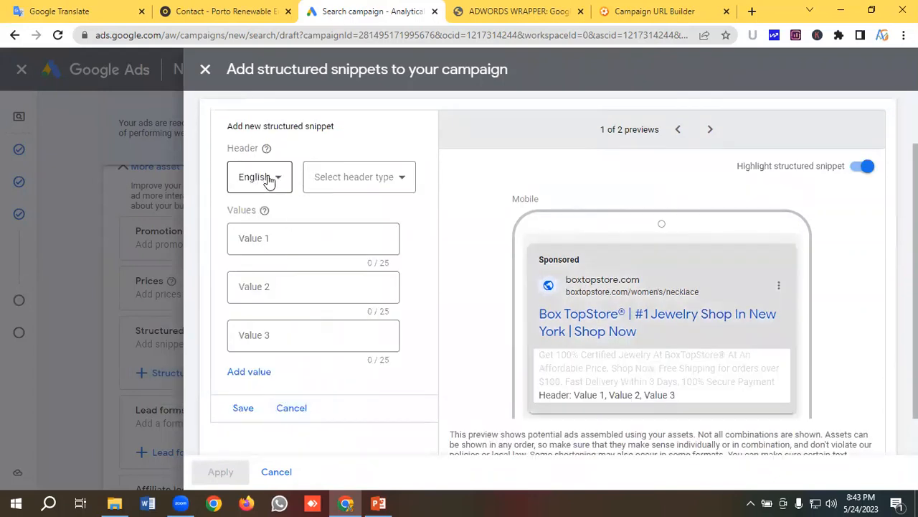
{"action": "left_click", "coordinate": [353, 185]}
{"action": "scroll", "coordinate": [359, 318], "scroll_direction": "down", "scroll_amount": 2}
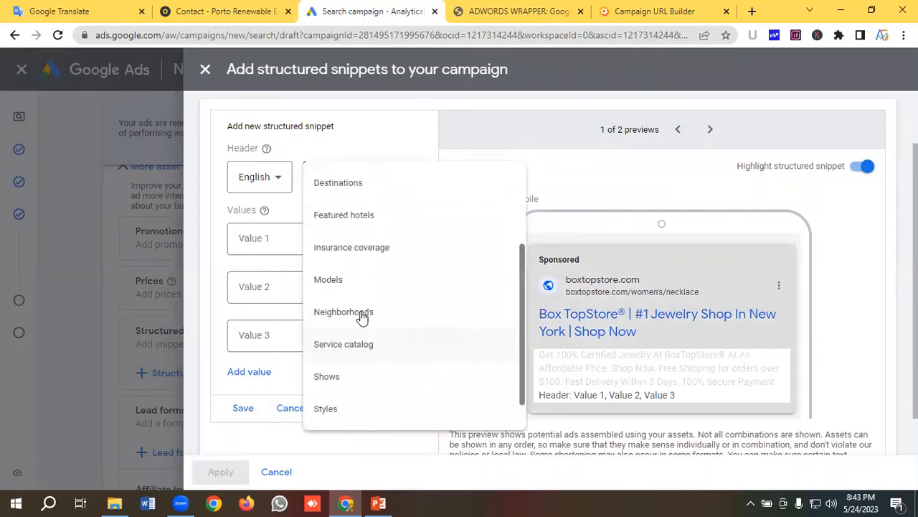
{"action": "left_click", "coordinate": [359, 344]}
- Copy "Residential Solar Panels" from the Google Translate notes into the first structured snippet value in Google Ads
{"action": "left_click", "coordinate": [72, 11]}
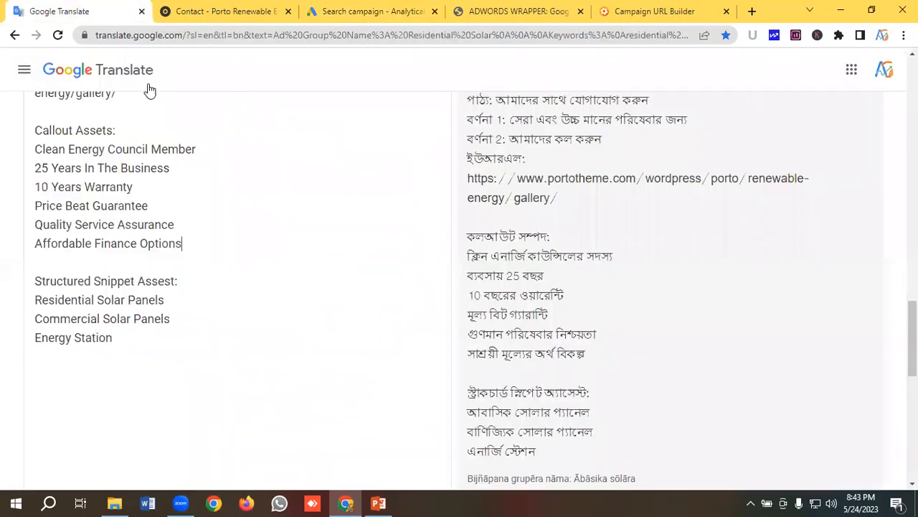
{"action": "left_click_drag", "start_coordinate": [182, 297], "coordinate": [15, 303]}
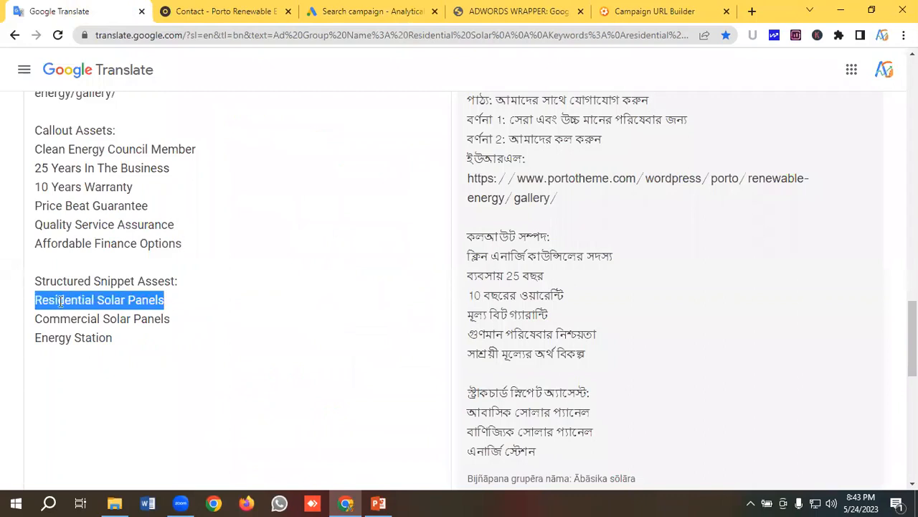
{"action": "right_click", "coordinate": [60, 301]}
{"action": "left_click", "coordinate": [97, 107]}
{"action": "left_click", "coordinate": [387, 12]}
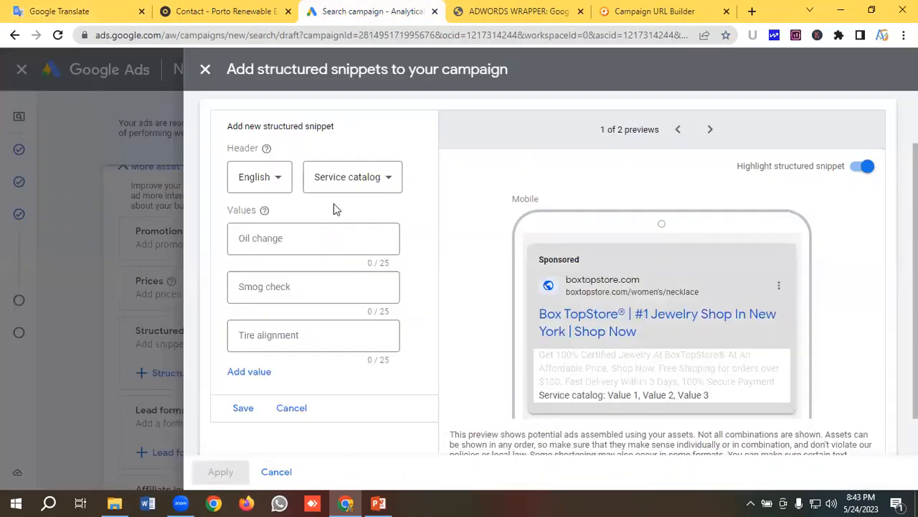
{"action": "left_click", "coordinate": [283, 238]}
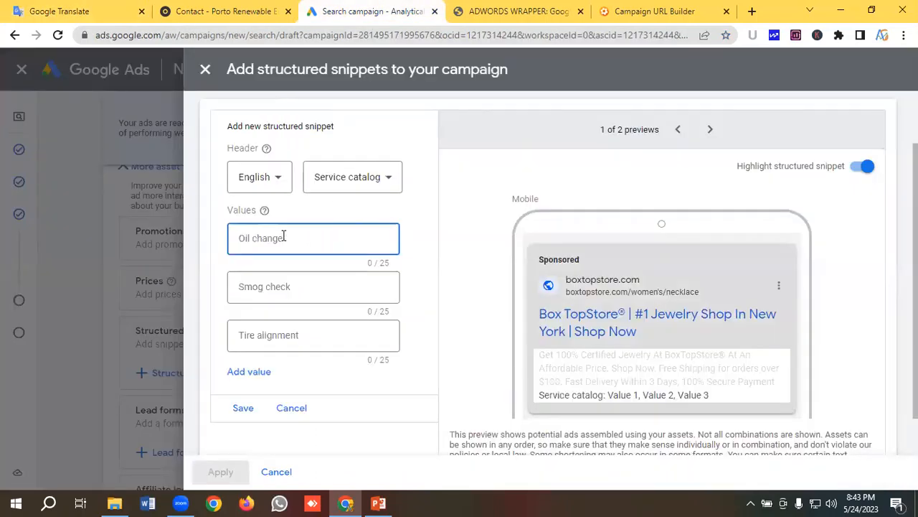
{"action": "key", "text": "ctrl+v"}
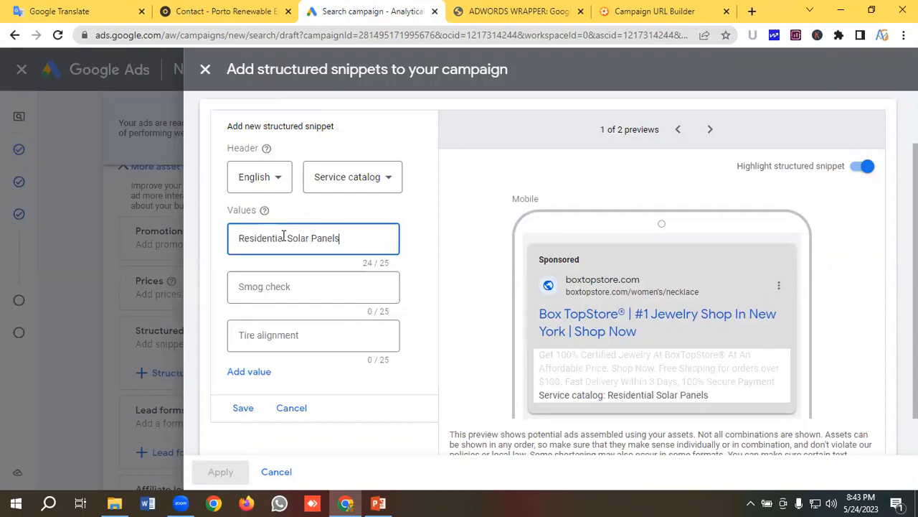
- Copy "Commercial Solar Panels" from the Google Translate notes into the second structured snippet value in Google Ads
{"action": "left_click", "coordinate": [72, 10]}
{"action": "left_click_drag", "start_coordinate": [190, 315], "coordinate": [22, 325]}
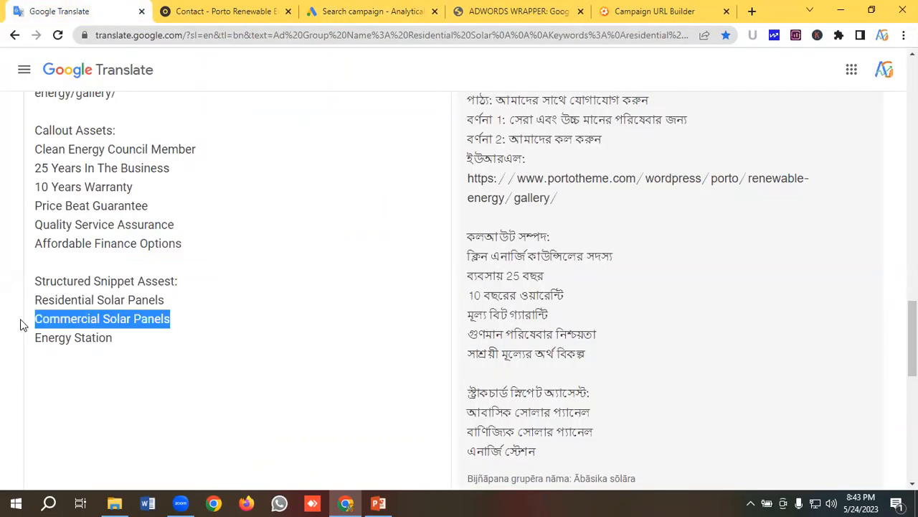
{"action": "right_click", "coordinate": [59, 318]}
{"action": "left_click", "coordinate": [92, 123]}
{"action": "left_click", "coordinate": [359, 11]}
{"action": "left_click", "coordinate": [270, 285]}
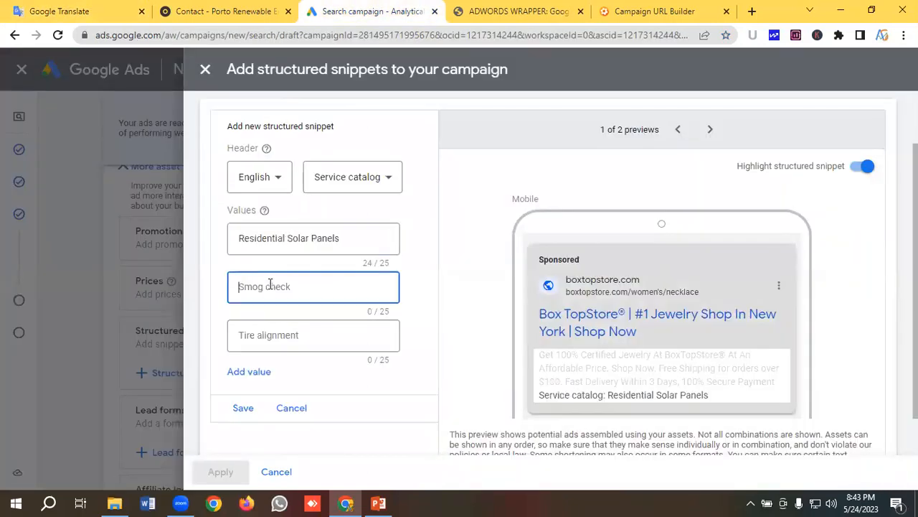
{"action": "key", "text": "ctrl+v"}
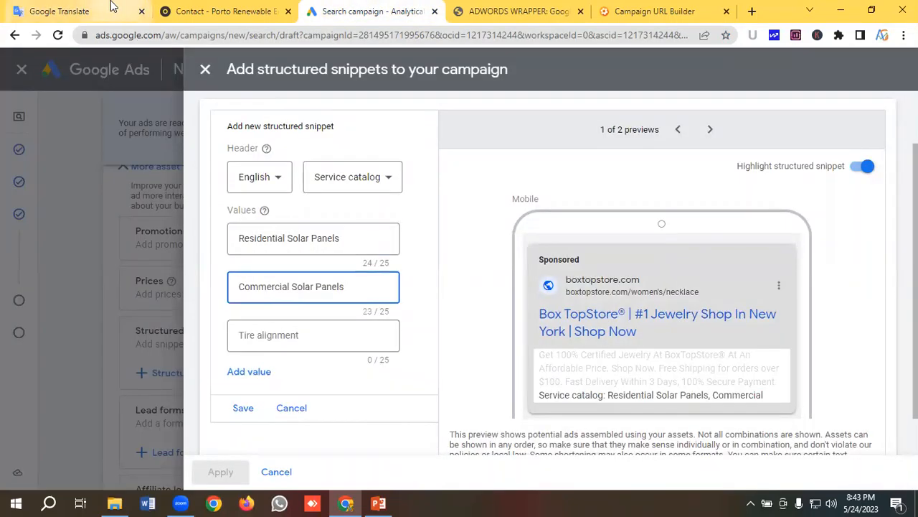
- Copy "Energy Station" from the Google Translate notes into the third structured snippet value in Google Ads
{"action": "left_click", "coordinate": [72, 11]}
{"action": "left_click_drag", "start_coordinate": [117, 345], "coordinate": [30, 343]}
{"action": "right_click", "coordinate": [57, 340]}
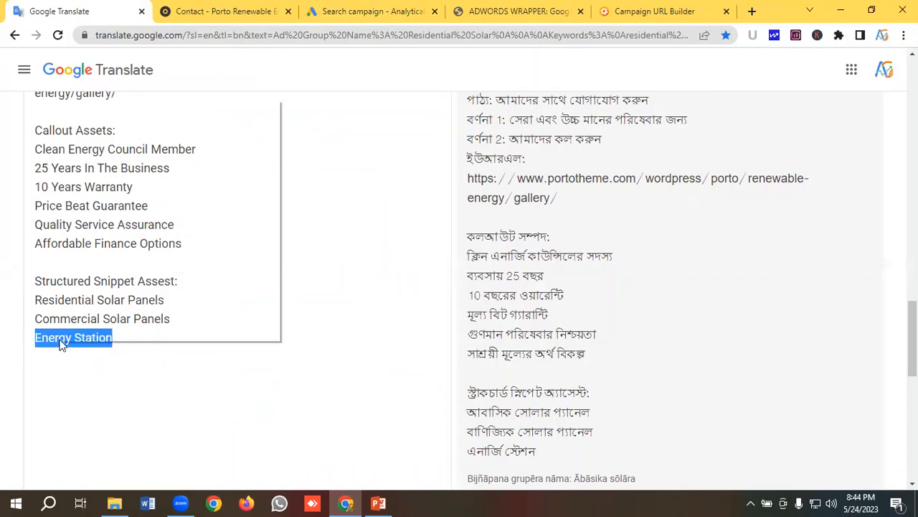
{"action": "left_click", "coordinate": [91, 147]}
{"action": "left_click", "coordinate": [337, 12]}
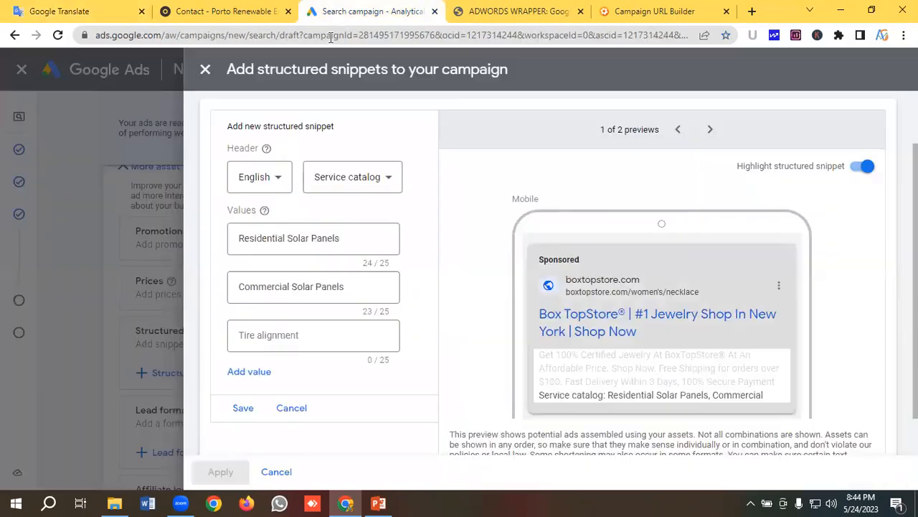
{"action": "key", "text": "Tab"}
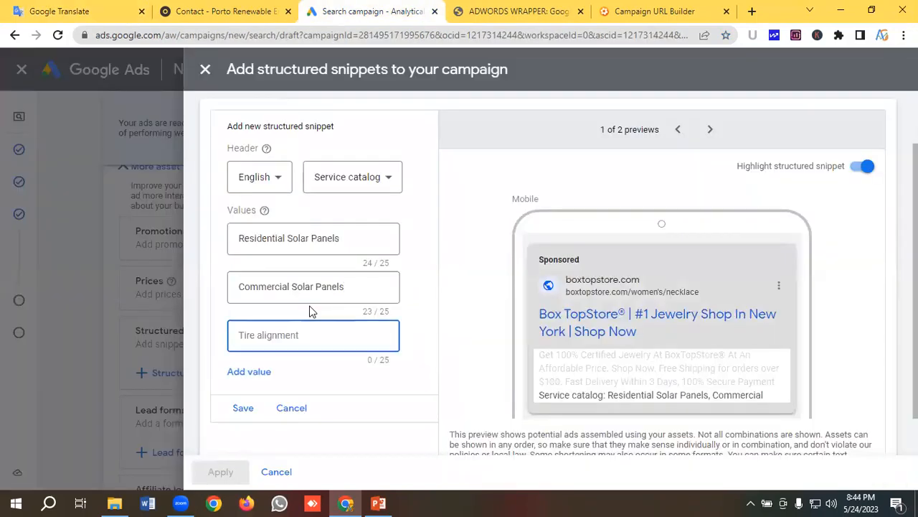
{"action": "key", "text": "ctrl+v"}
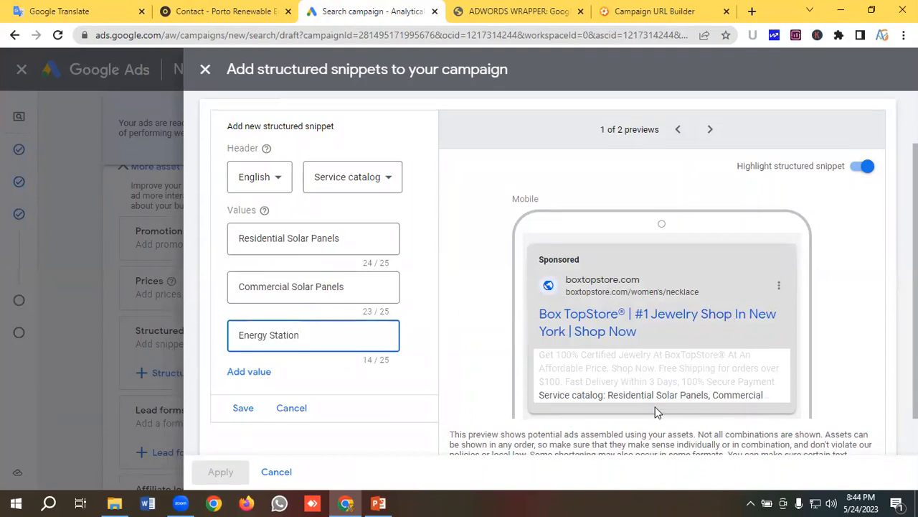
- Preview the structured snippet in the desktop ad, save it and apply it to the campaign
{"action": "left_click", "coordinate": [712, 130]}
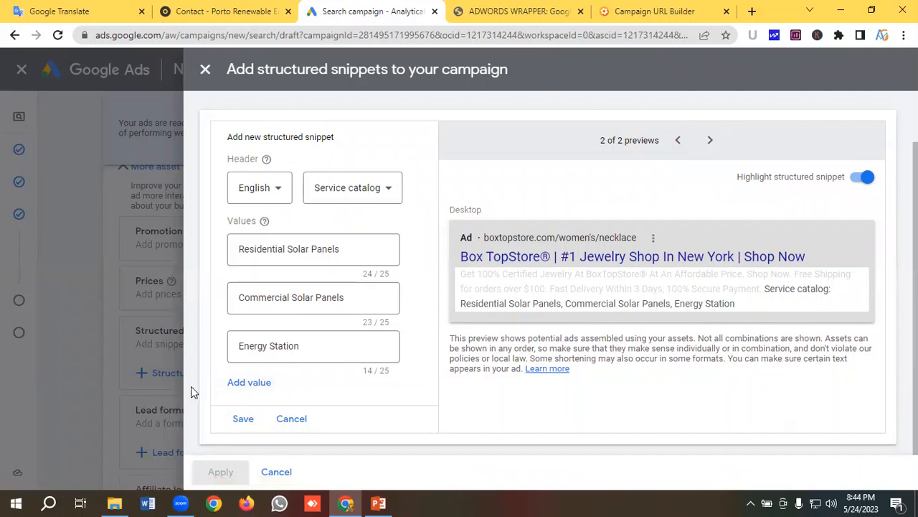
{"action": "left_click", "coordinate": [242, 421]}
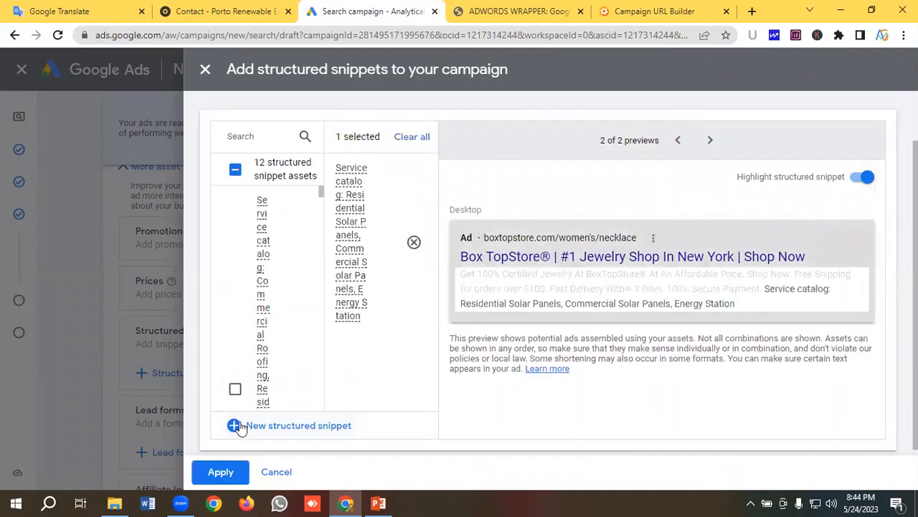
{"action": "left_click", "coordinate": [219, 471]}
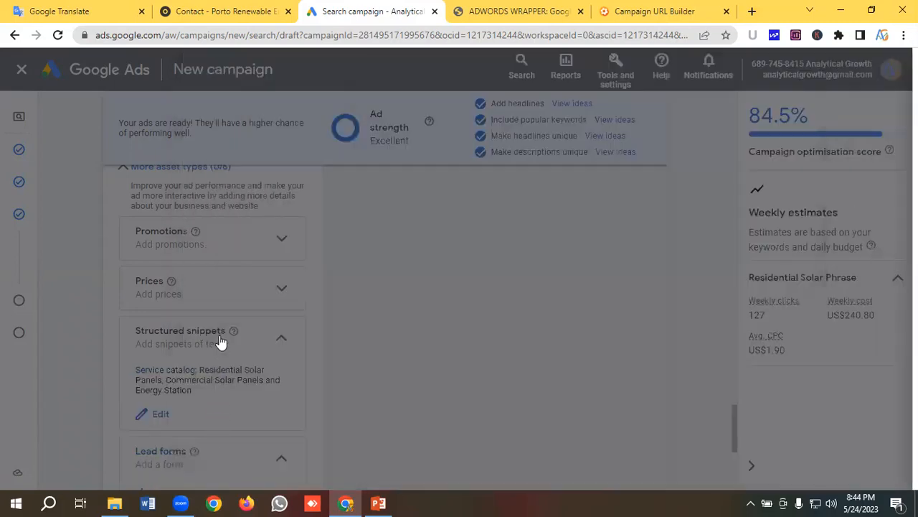
- Check the lead forms asset type and compare it with the quote request form on the Porto Energy contact page
{"action": "scroll", "coordinate": [223, 330], "scroll_direction": "down", "scroll_amount": 1}
{"action": "scroll", "coordinate": [224, 324], "scroll_direction": "down", "scroll_amount": 1}
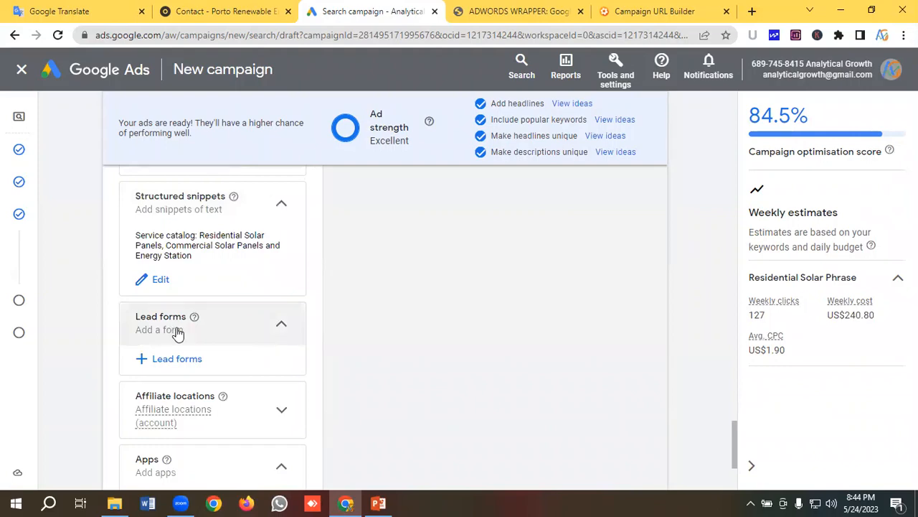
{"action": "left_click", "coordinate": [186, 10]}
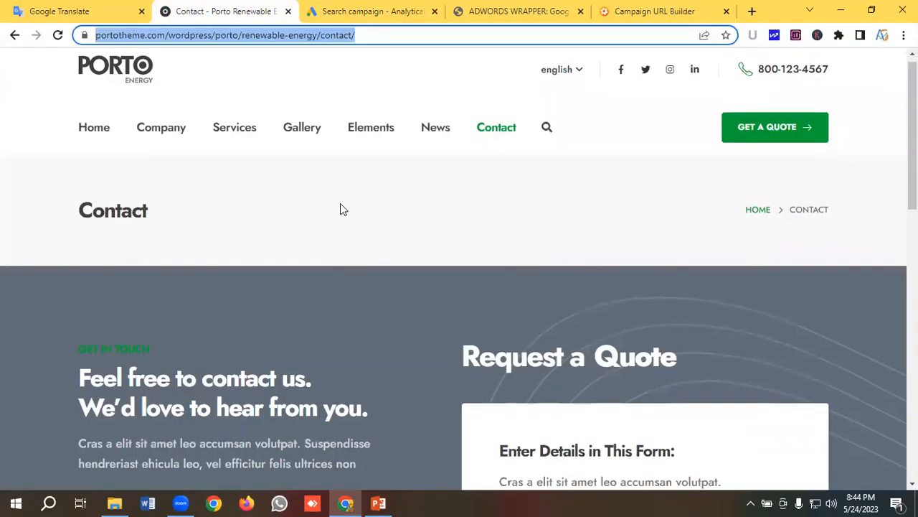
{"action": "scroll", "coordinate": [388, 208], "scroll_direction": "down", "scroll_amount": 7}
{"action": "scroll", "coordinate": [567, 241], "scroll_direction": "up", "scroll_amount": 2}
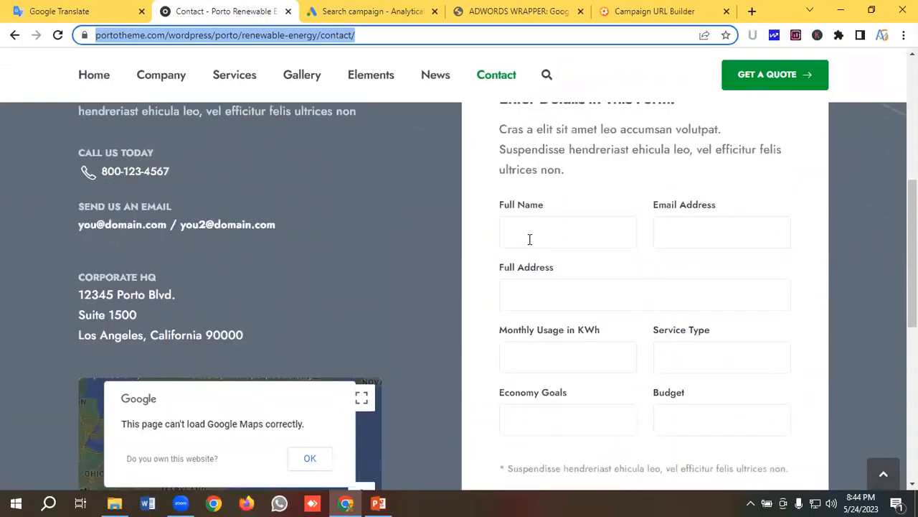
{"action": "scroll", "coordinate": [502, 215], "scroll_direction": "up", "scroll_amount": 1}
{"action": "left_click", "coordinate": [350, 10]}
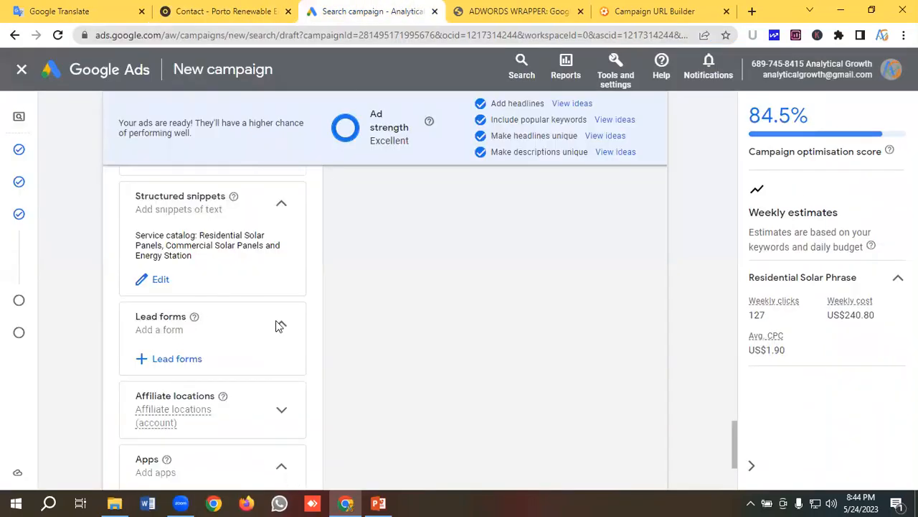
- Finish the ad without adding further assets and continue to the campaign budget
{"action": "scroll", "coordinate": [203, 345], "scroll_direction": "down", "scroll_amount": 2}
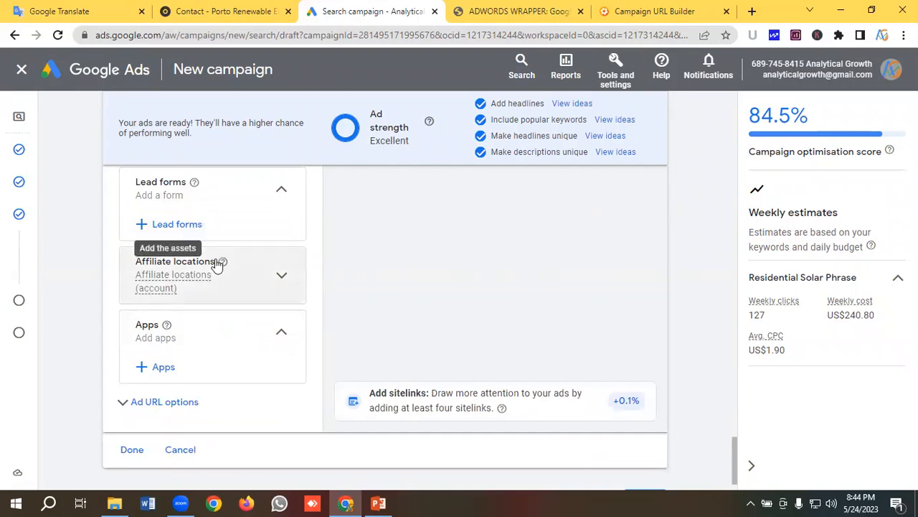
{"action": "scroll", "coordinate": [216, 264], "scroll_direction": "down", "scroll_amount": 1}
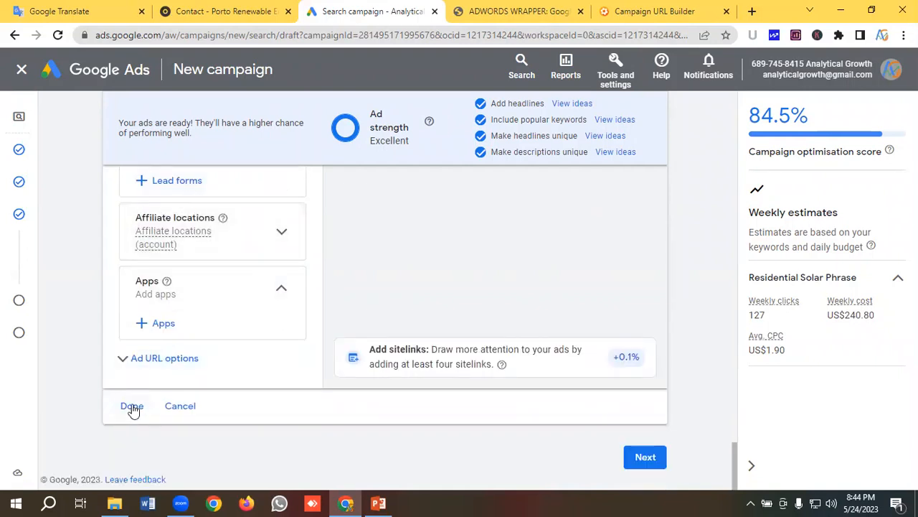
{"action": "left_click", "coordinate": [133, 407]}
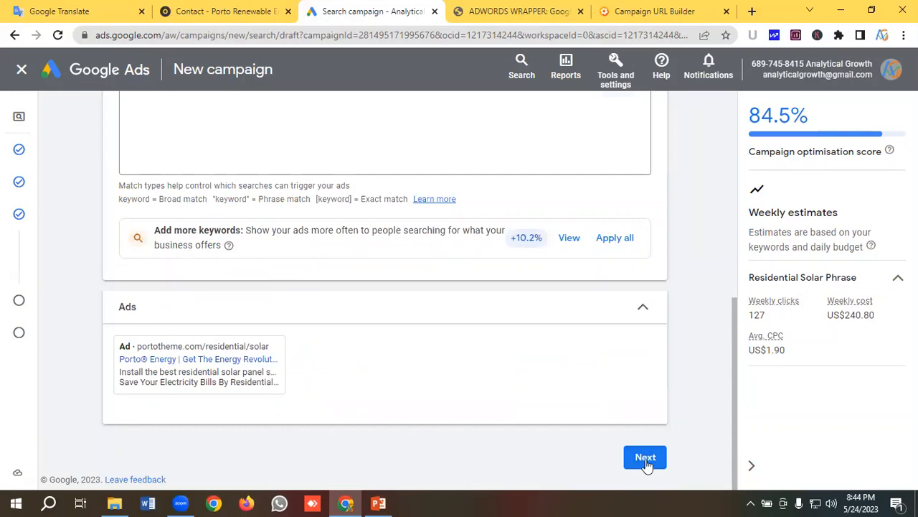
{"action": "left_click", "coordinate": [646, 459]}
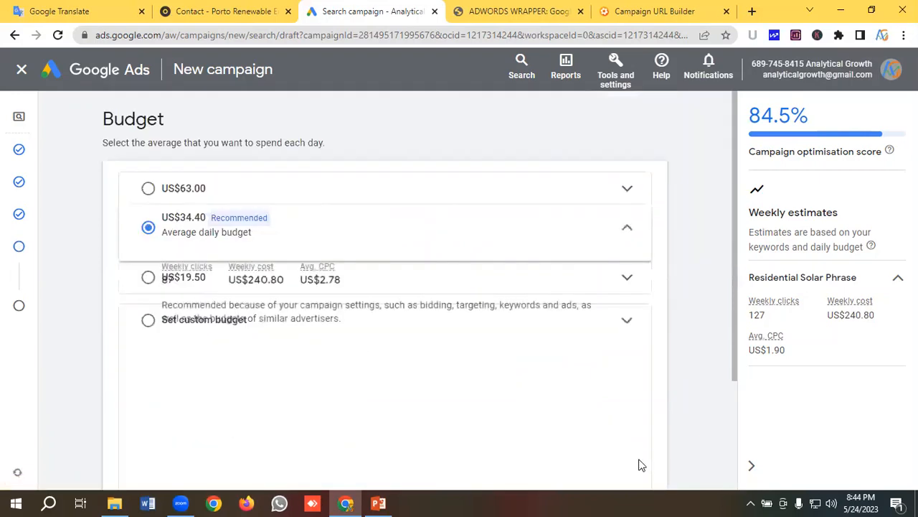
- Look up the daily budget in the Google Translate notes, set it in Google Ads as a custom budget of US$45 and continue to the campaign review
{"action": "left_click", "coordinate": [63, 10]}
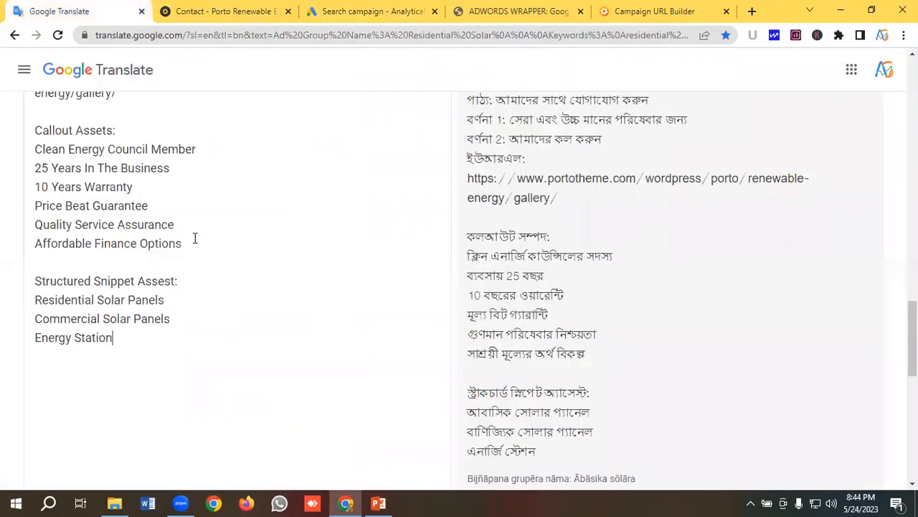
{"action": "scroll", "coordinate": [194, 238], "scroll_direction": "up", "scroll_amount": 20}
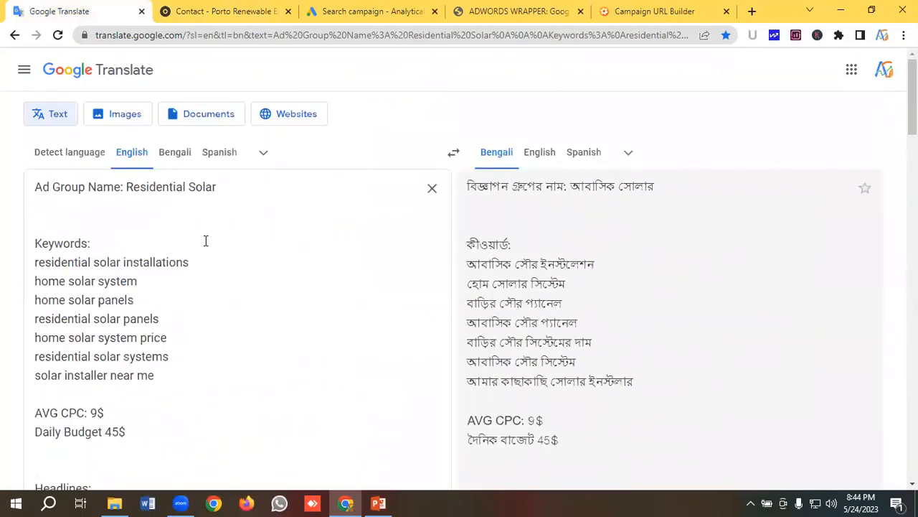
{"action": "scroll", "coordinate": [205, 240], "scroll_direction": "down", "scroll_amount": 1}
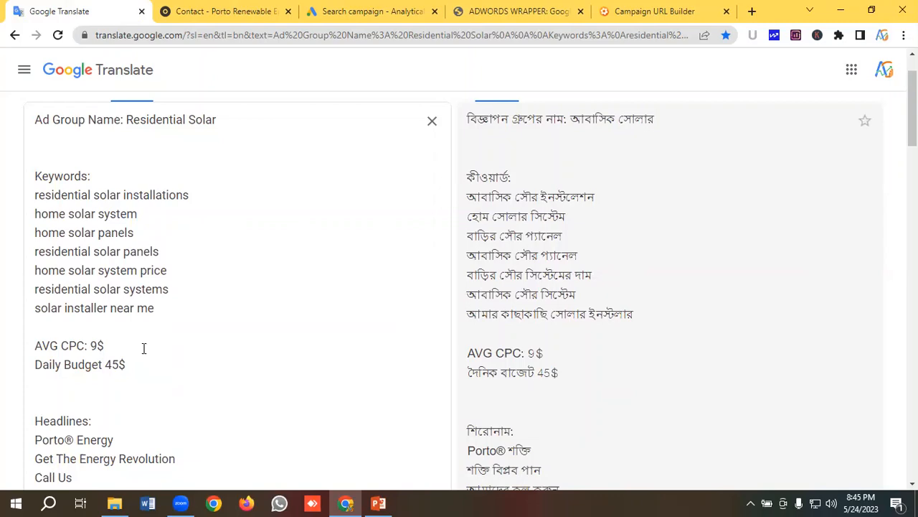
{"action": "left_click", "coordinate": [345, 12]}
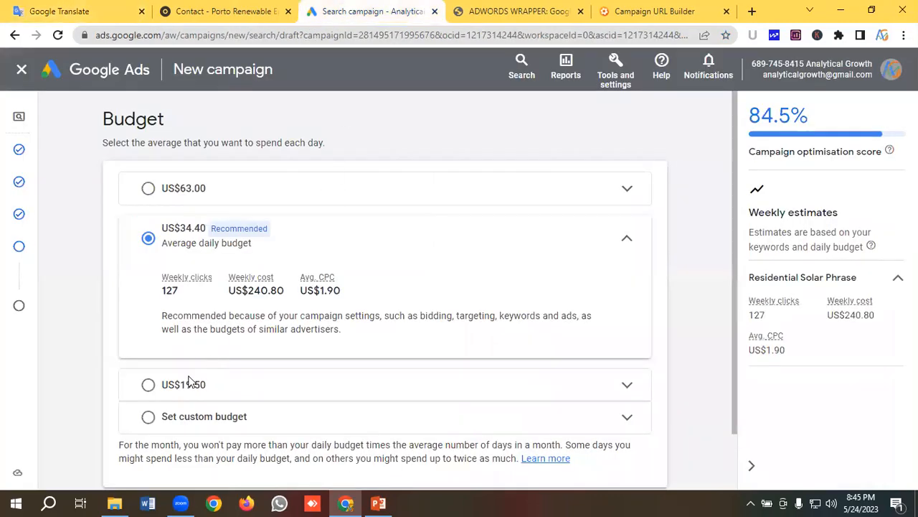
{"action": "scroll", "coordinate": [190, 380], "scroll_direction": "down", "scroll_amount": 1}
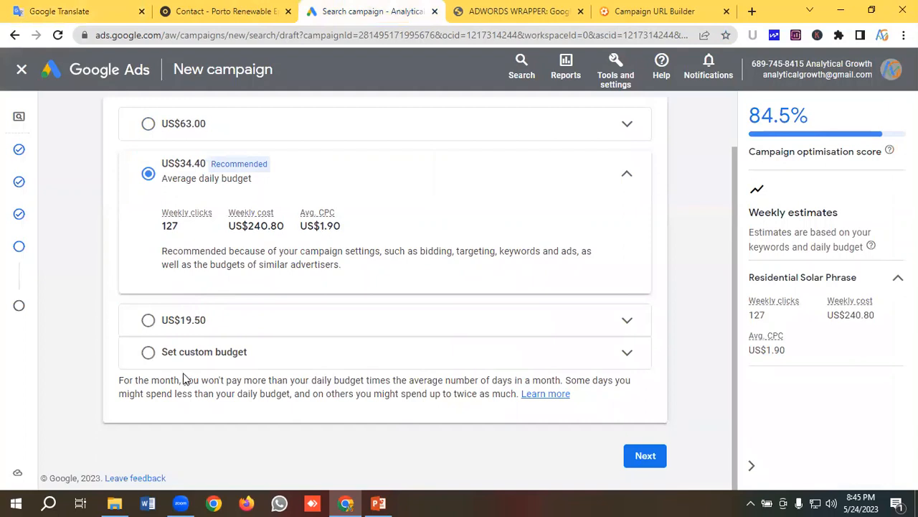
{"action": "left_click", "coordinate": [148, 354]}
{"action": "left_click_drag", "start_coordinate": [219, 297], "coordinate": [190, 296]}
{"action": "key", "text": "BackSpace"}
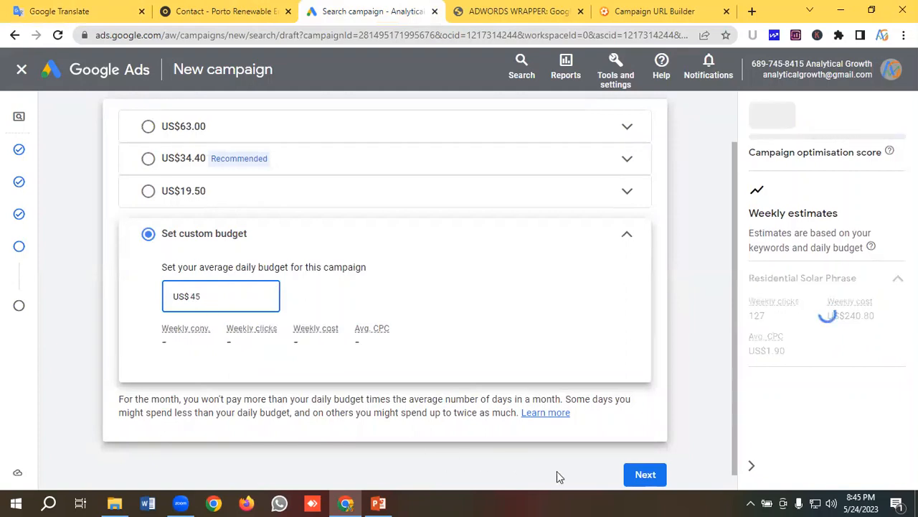
{"action": "left_click", "coordinate": [645, 475]}
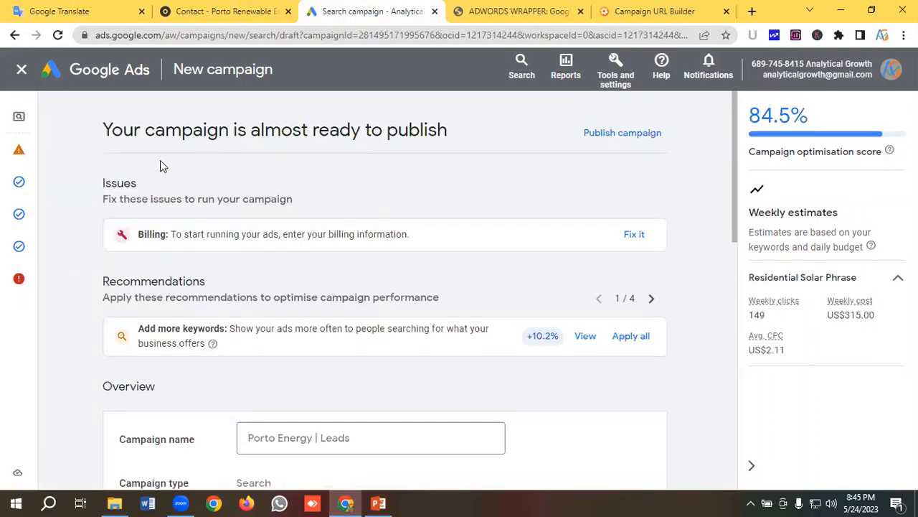
- Review the campaign summary, covering issues, recommendations, overview, bidding, campaign settings, keywords, ads and budget
{"action": "scroll", "coordinate": [242, 164], "scroll_direction": "down", "scroll_amount": 1}
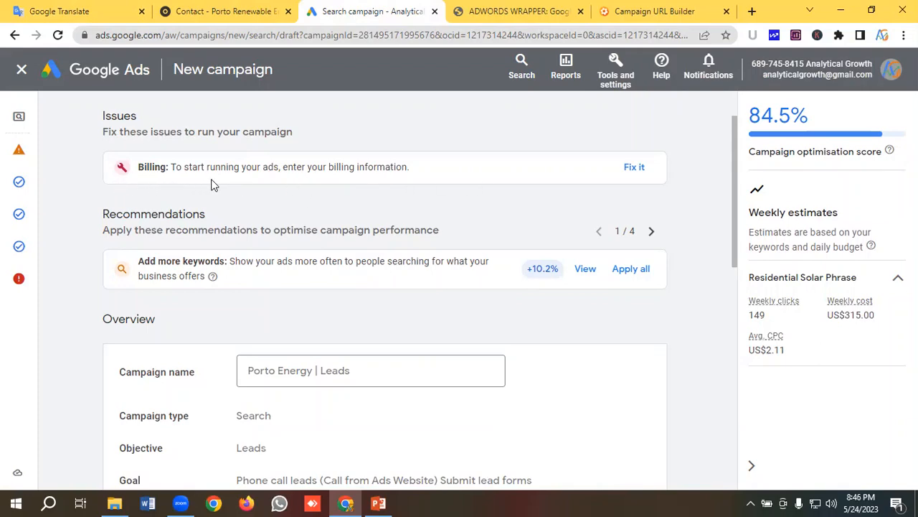
{"action": "scroll", "coordinate": [215, 189], "scroll_direction": "up", "scroll_amount": 1}
{"action": "scroll", "coordinate": [233, 226], "scroll_direction": "down", "scroll_amount": 2}
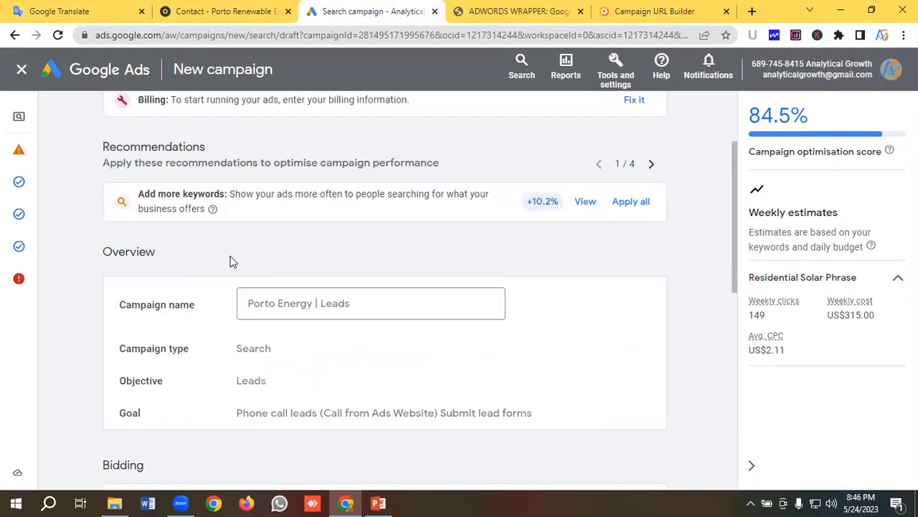
{"action": "scroll", "coordinate": [231, 261], "scroll_direction": "down", "scroll_amount": 1}
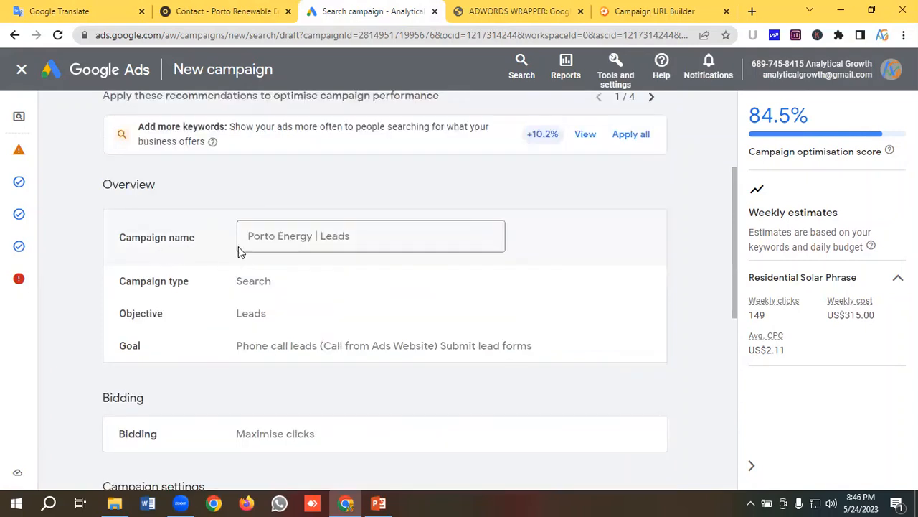
{"action": "scroll", "coordinate": [296, 273], "scroll_direction": "down", "scroll_amount": 1}
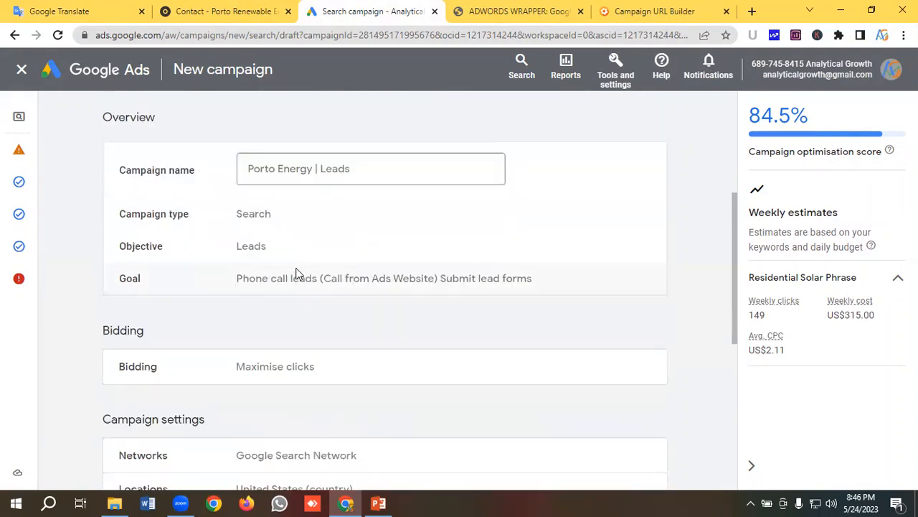
{"action": "scroll", "coordinate": [305, 262], "scroll_direction": "down", "scroll_amount": 1}
{"action": "scroll", "coordinate": [303, 244], "scroll_direction": "down", "scroll_amount": 1}
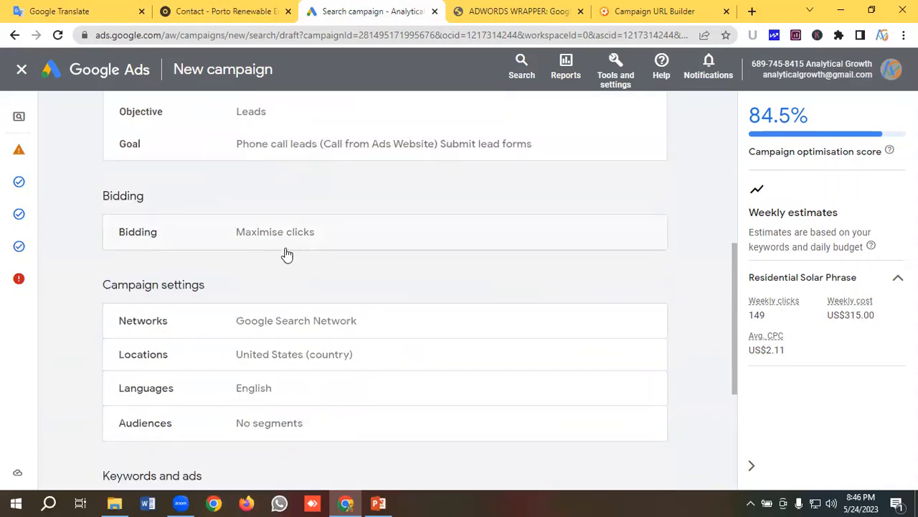
{"action": "scroll", "coordinate": [323, 256], "scroll_direction": "down", "scroll_amount": 1}
{"action": "scroll", "coordinate": [264, 278], "scroll_direction": "down", "scroll_amount": 1}
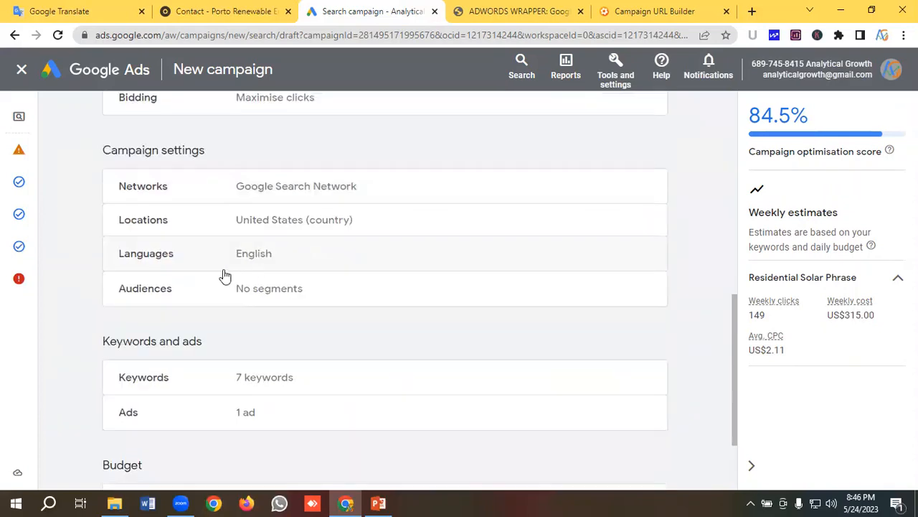
{"action": "scroll", "coordinate": [304, 301], "scroll_direction": "down", "scroll_amount": 1}
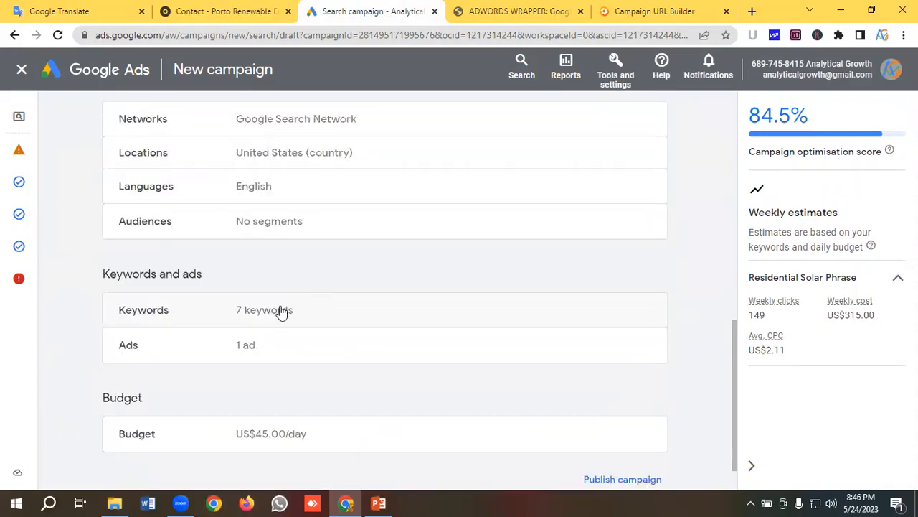
{"action": "scroll", "coordinate": [222, 359], "scroll_direction": "down", "scroll_amount": 1}
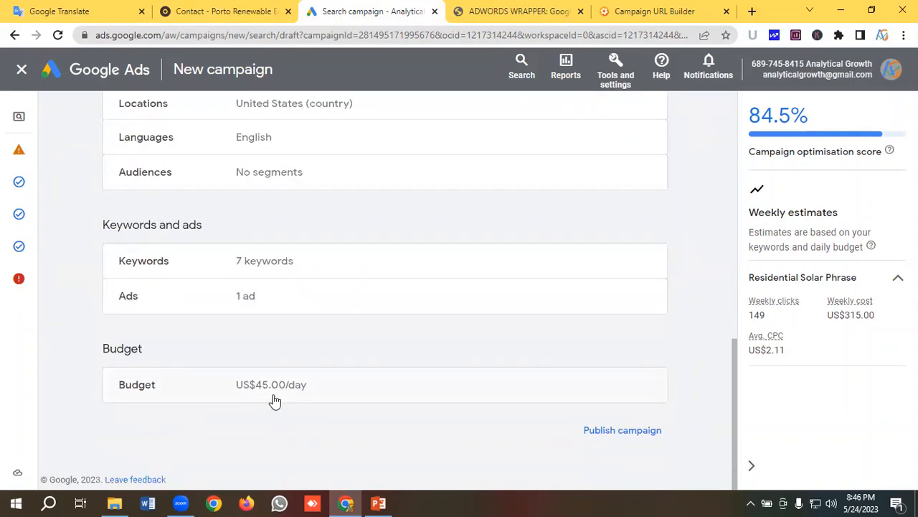
{"action": "scroll", "coordinate": [309, 307], "scroll_direction": "up", "scroll_amount": 10}
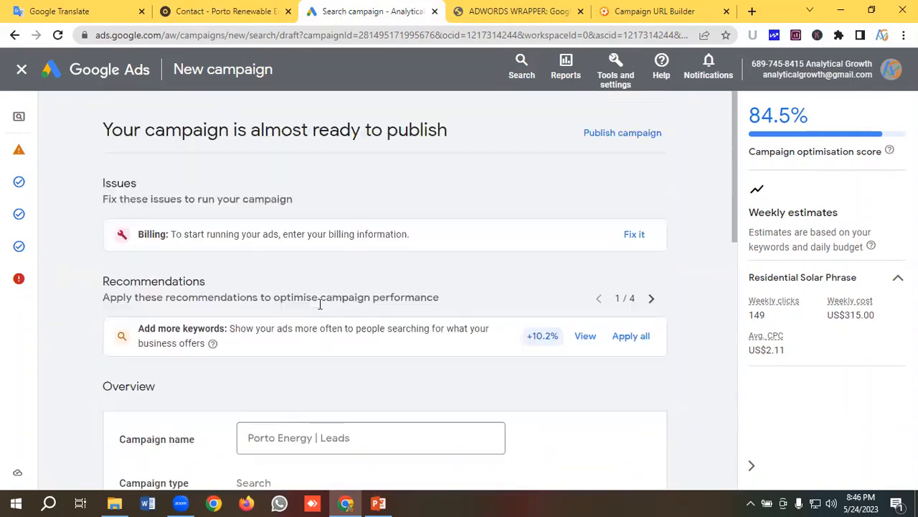
- Publish the Porto Energy | Leads campaign despite the missing billing information and check its diagnostics on the overview
{"action": "left_click", "coordinate": [635, 137]}
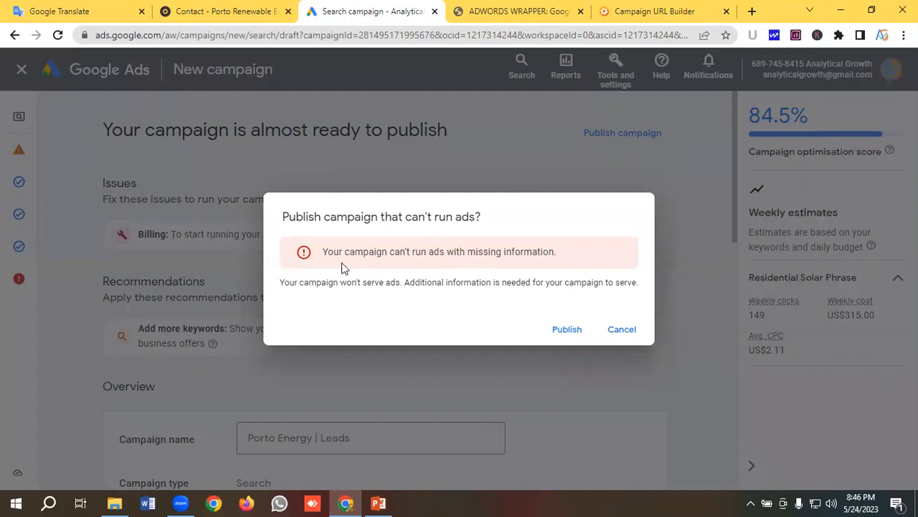
{"action": "left_click", "coordinate": [550, 328]}
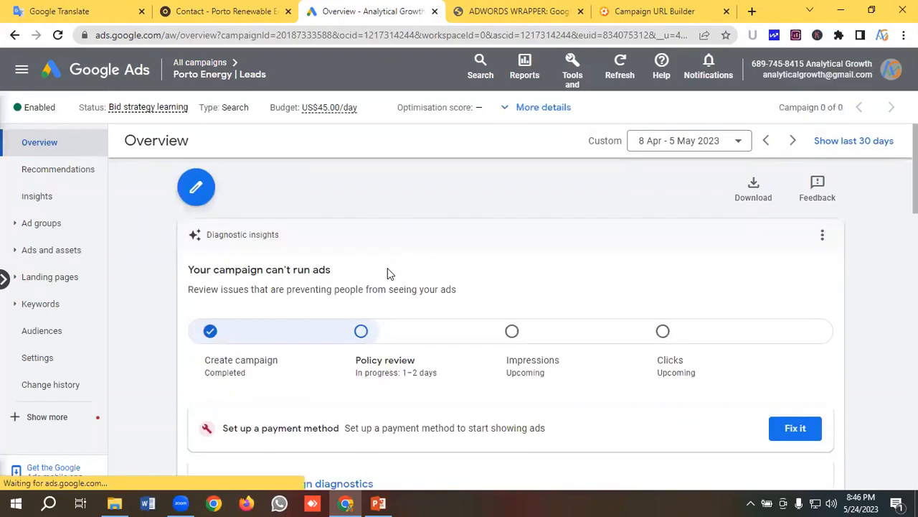
{"action": "scroll", "coordinate": [391, 269], "scroll_direction": "down", "scroll_amount": 1}
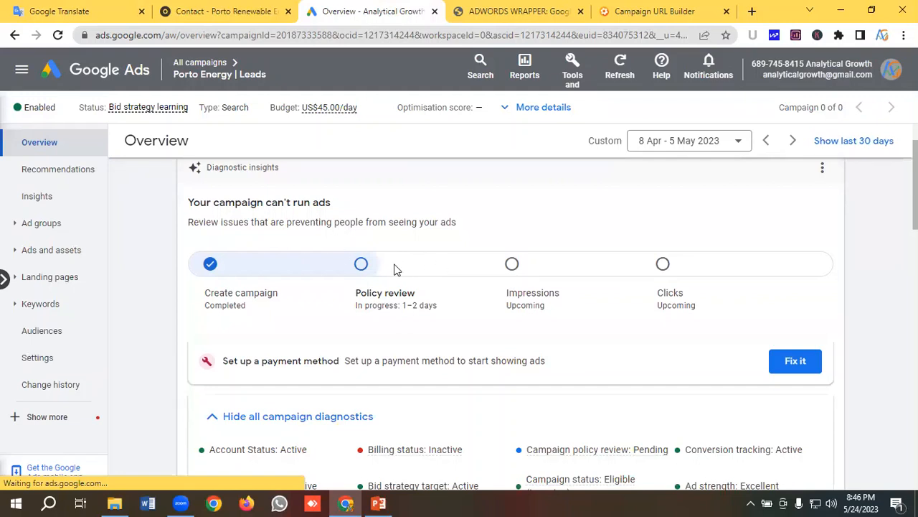
{"action": "scroll", "coordinate": [384, 277], "scroll_direction": "up", "scroll_amount": 1}
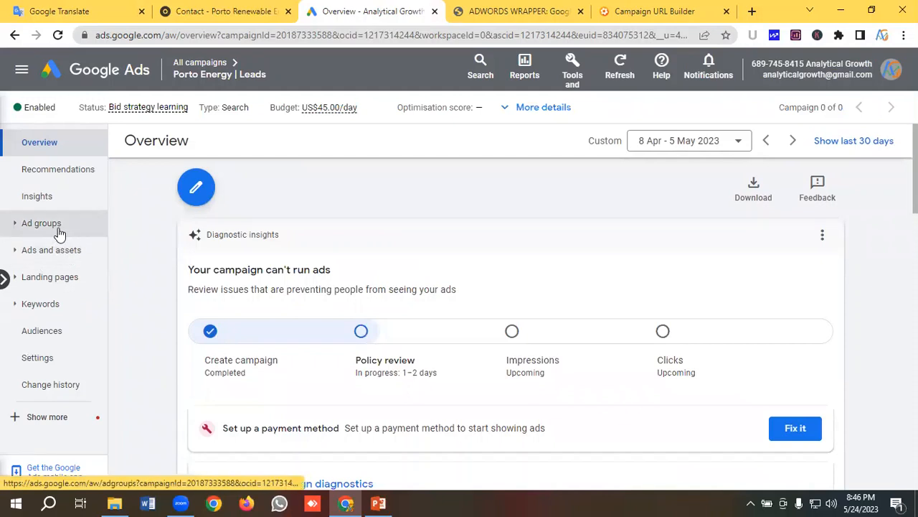
- Open the campaign's list of ads and copy its responsive search ad
{"action": "left_click", "coordinate": [56, 257]}
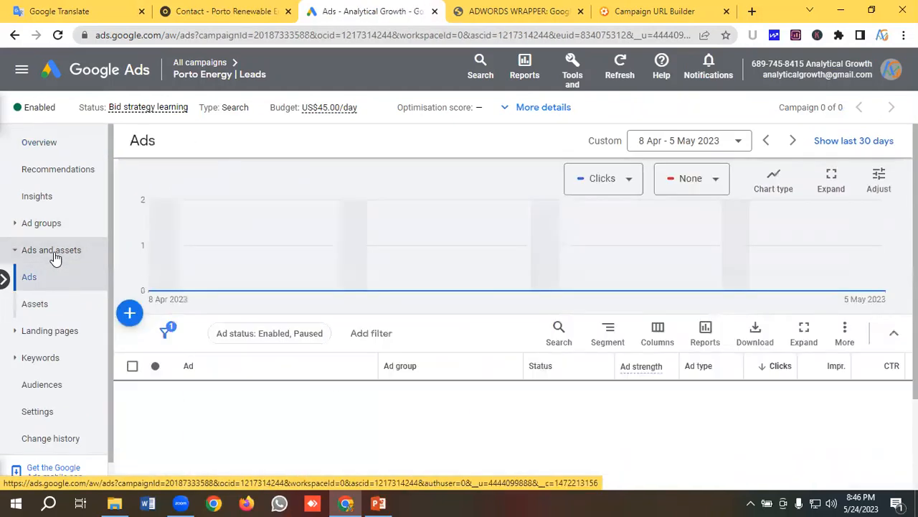
{"action": "scroll", "coordinate": [318, 255], "scroll_direction": "down", "scroll_amount": 2}
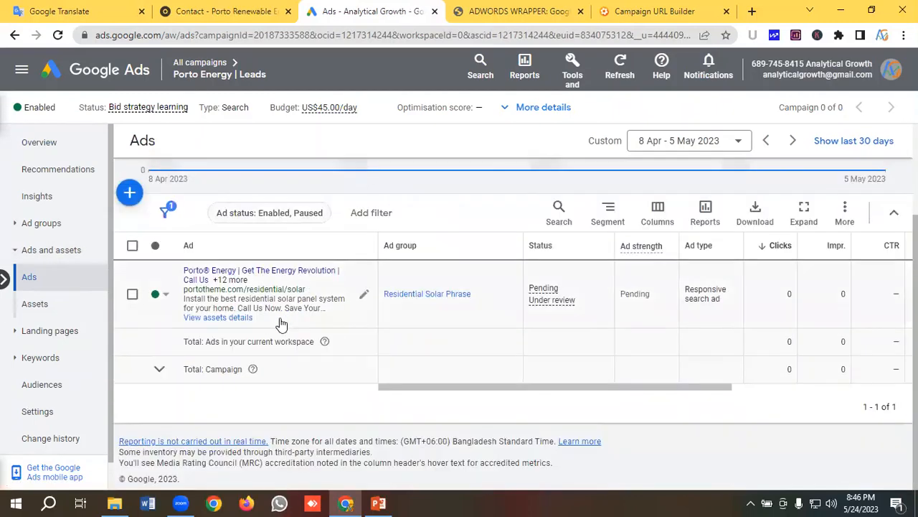
{"action": "left_click", "coordinate": [133, 296]}
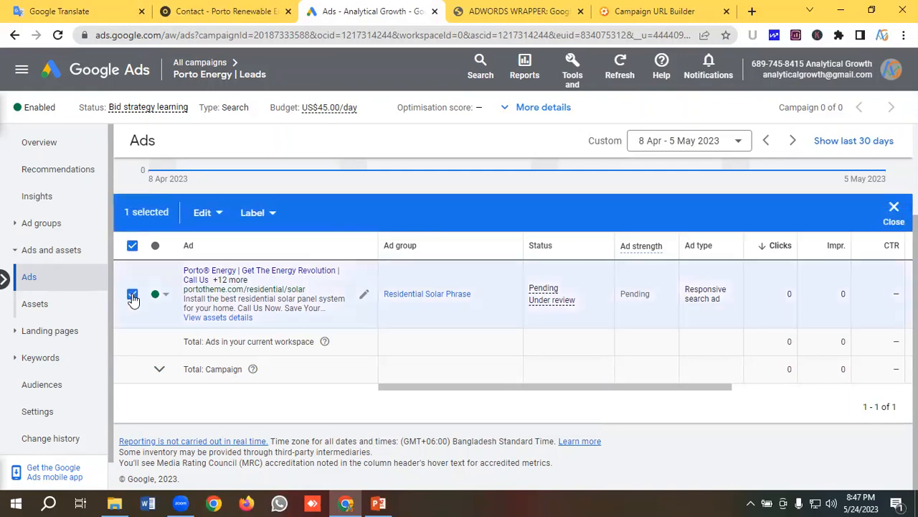
{"action": "left_click", "coordinate": [206, 214]}
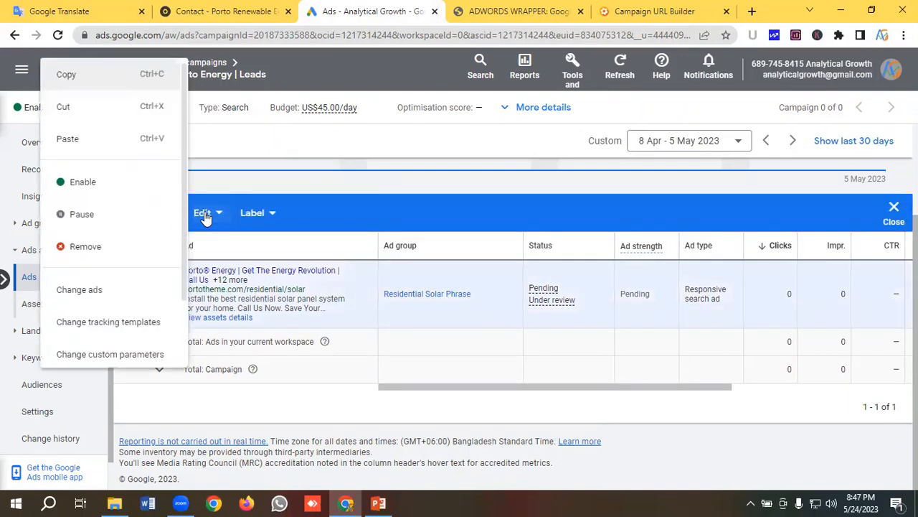
{"action": "left_click", "coordinate": [67, 74]}
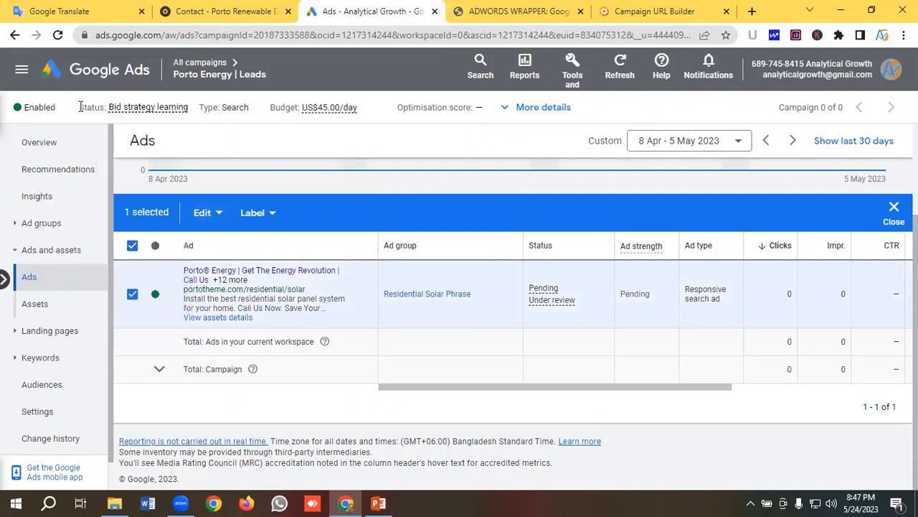
- Start pasting the copied ad, with the Residential Solar Phrase ad group of the Porto Energy | Leads campaign as destination
{"action": "left_click", "coordinate": [206, 214]}
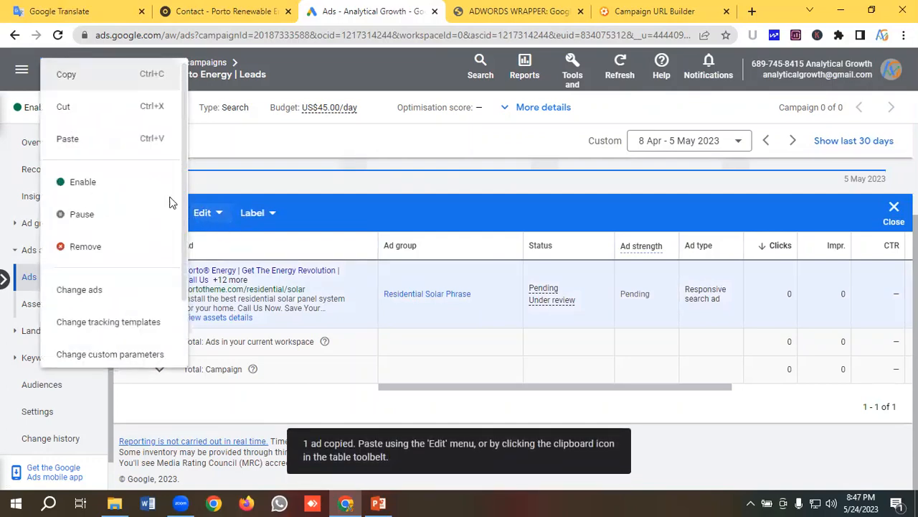
{"action": "left_click", "coordinate": [76, 142]}
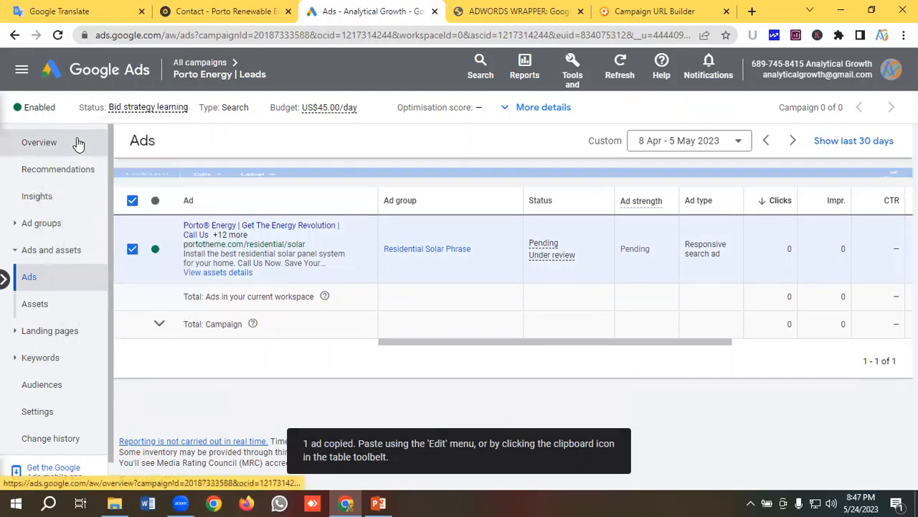
{"action": "key", "text": "ctrl+v"}
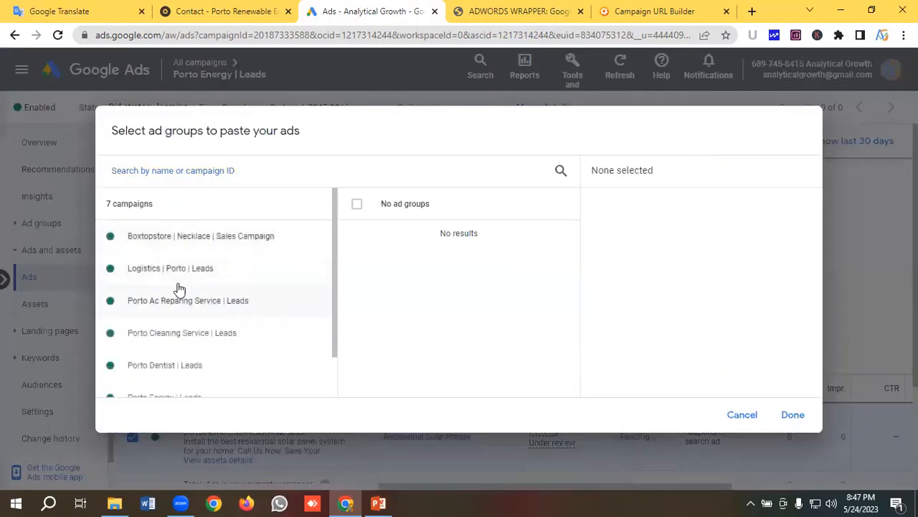
{"action": "scroll", "coordinate": [190, 284], "scroll_direction": "down", "scroll_amount": 1}
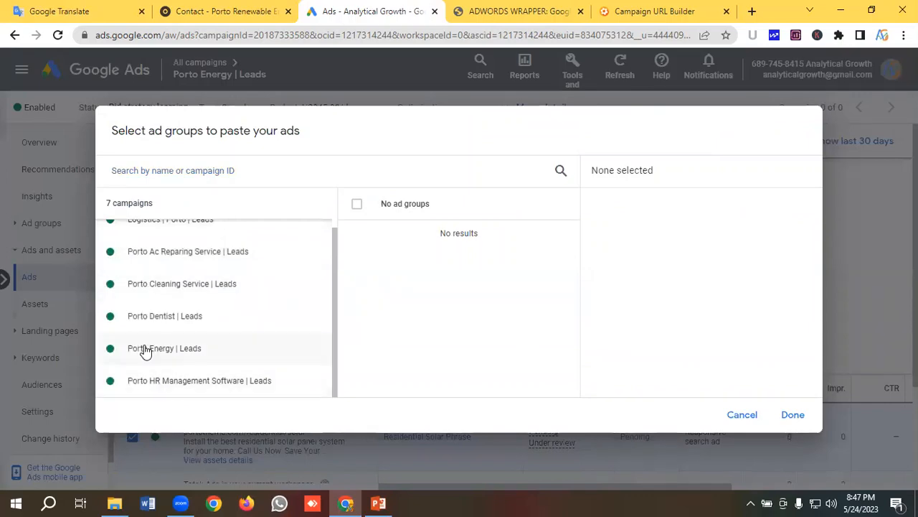
{"action": "left_click", "coordinate": [145, 350]}
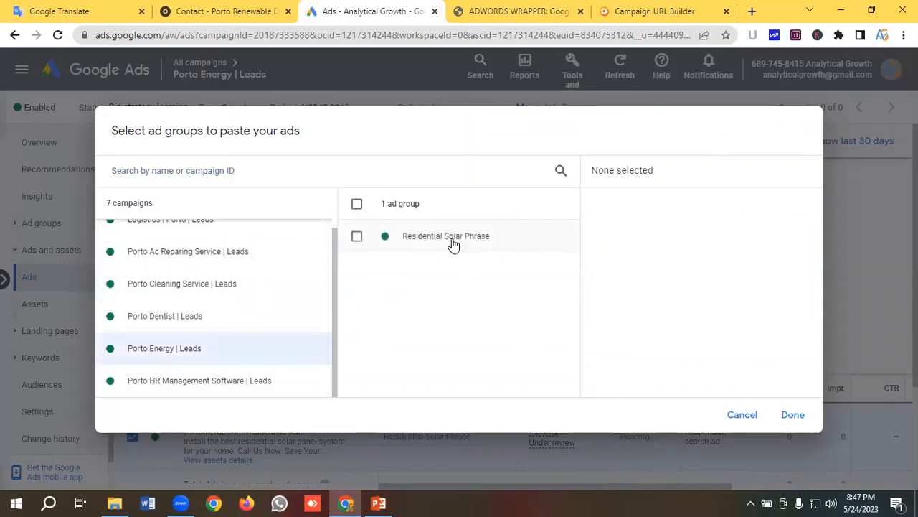
{"action": "left_click", "coordinate": [452, 242]}
{"action": "left_click", "coordinate": [795, 415]}
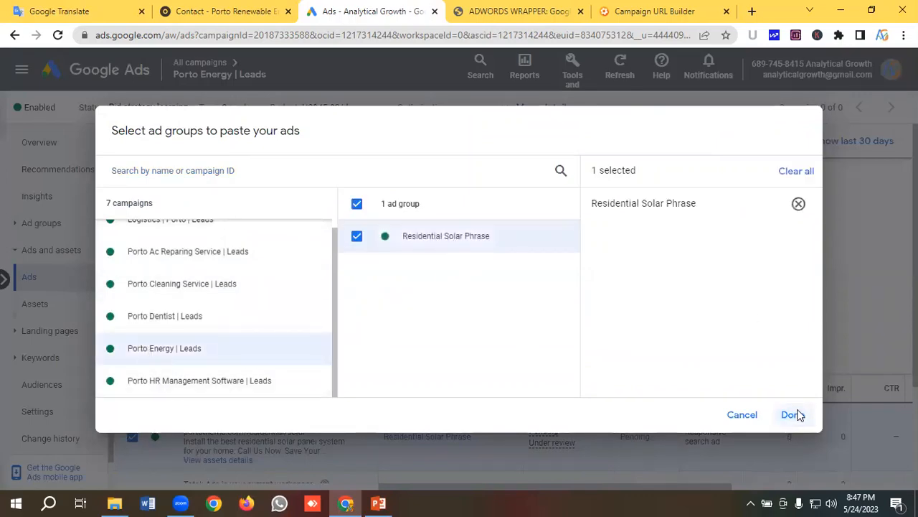
- Paste the ad with the options to pause new ads after pasting and to create a duplicate if it already exists
{"action": "left_click", "coordinate": [139, 228]}
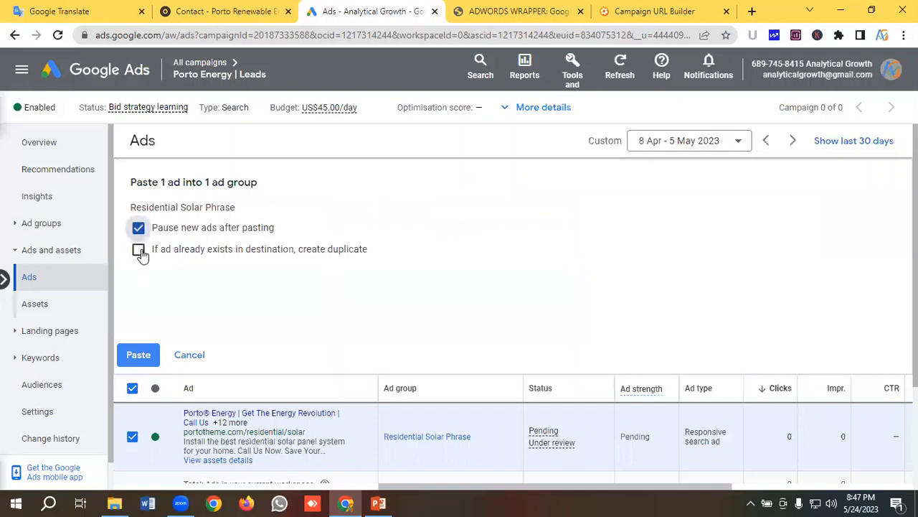
{"action": "left_click", "coordinate": [138, 249]}
{"action": "left_click", "coordinate": [139, 354]}
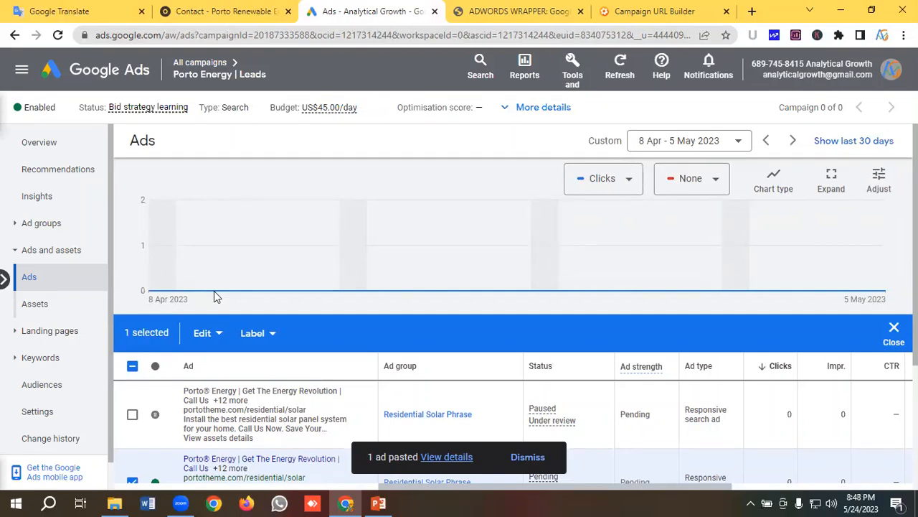
- Deselect the original ad and open the paused duplicate for editing
{"action": "scroll", "coordinate": [214, 291], "scroll_direction": "down", "scroll_amount": 1}
{"action": "left_click", "coordinate": [132, 415]}
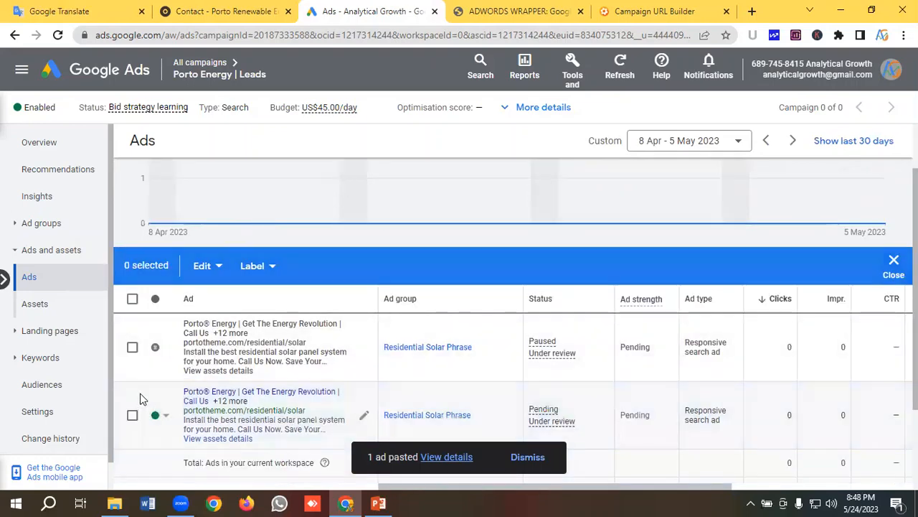
{"action": "left_click", "coordinate": [168, 350]}
{"action": "left_click", "coordinate": [179, 344]}
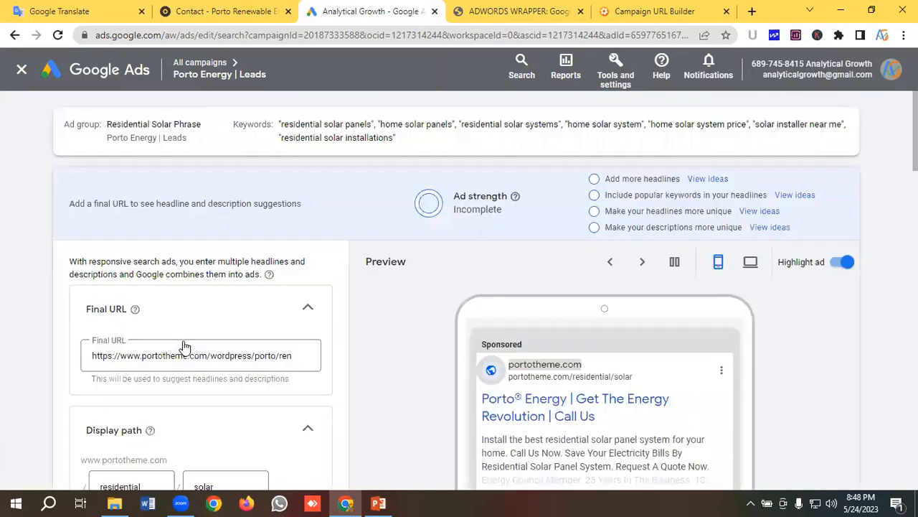
- Pin the headline "Porto® Energy" so it shows only in position 1
{"action": "scroll", "coordinate": [184, 347], "scroll_direction": "down", "scroll_amount": 3}
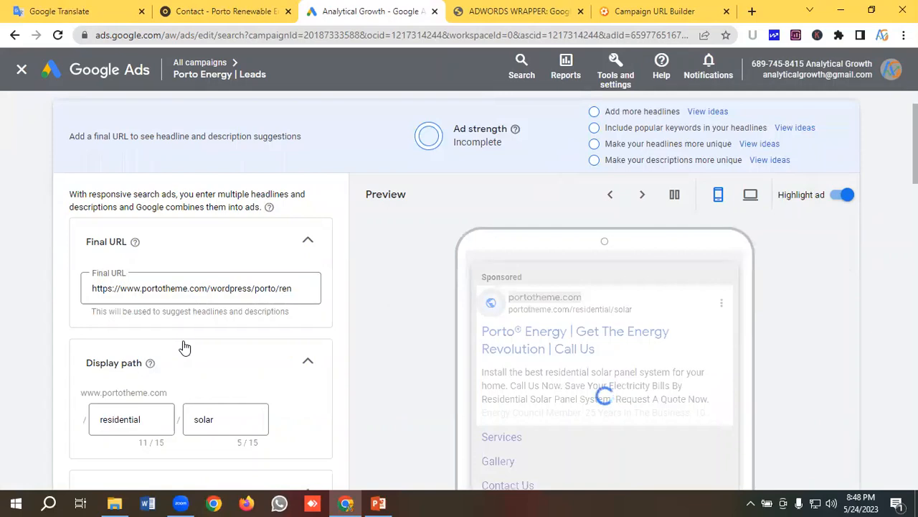
{"action": "scroll", "coordinate": [183, 346], "scroll_direction": "down", "scroll_amount": 1}
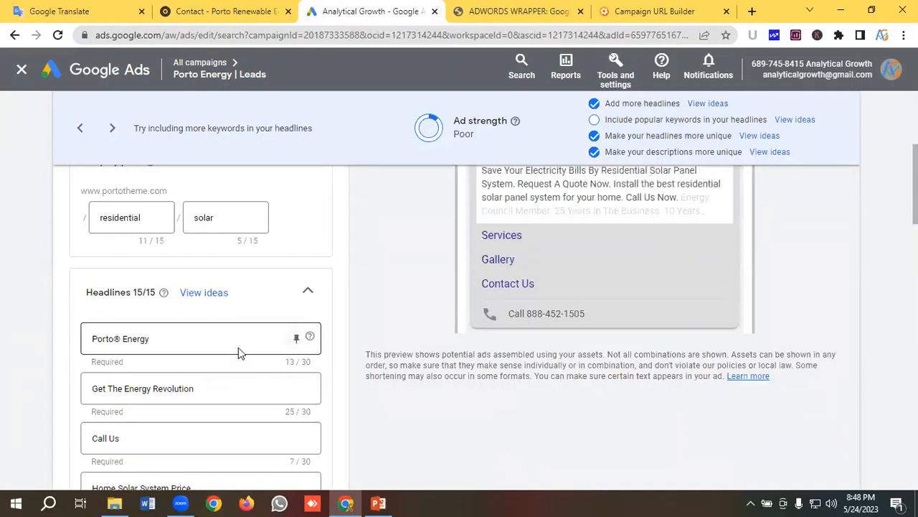
{"action": "left_click", "coordinate": [297, 339]}
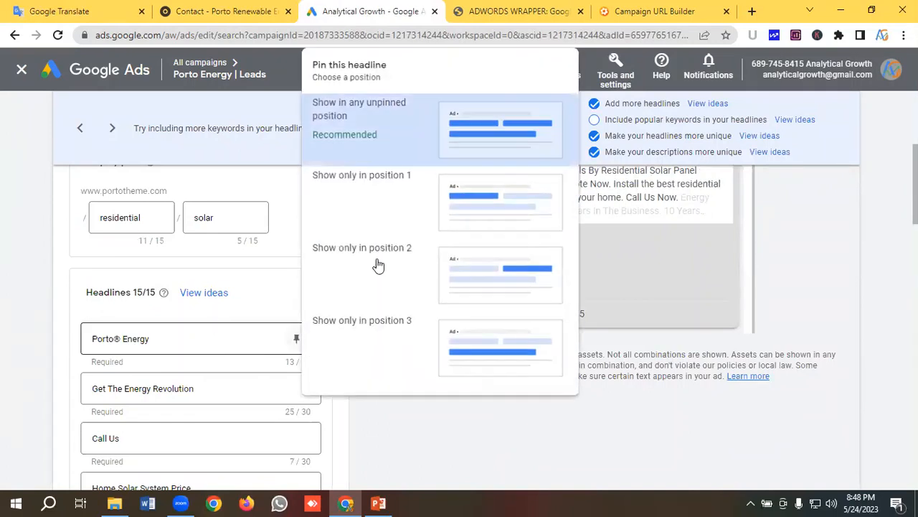
{"action": "left_click", "coordinate": [473, 206]}
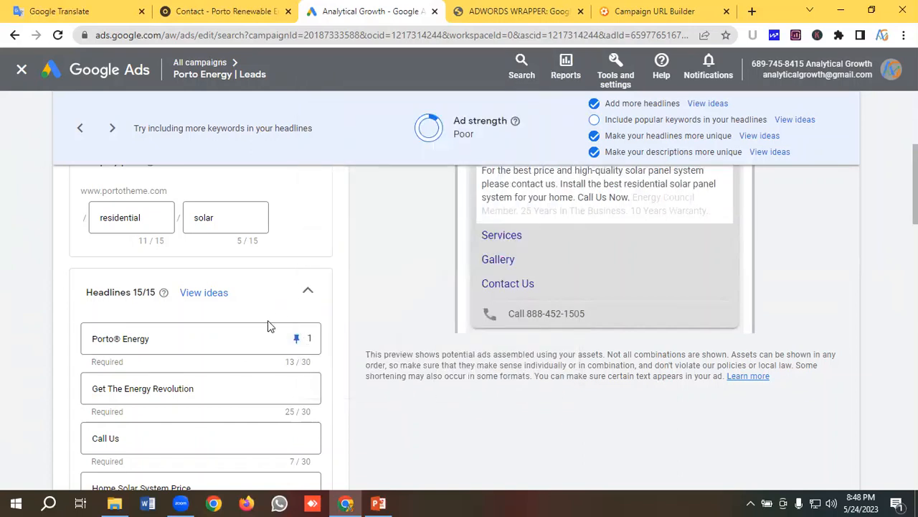
- Pin the headline "Get The Energy Revolution" so it shows only in position 3
{"action": "scroll", "coordinate": [268, 321], "scroll_direction": "down", "scroll_amount": 1}
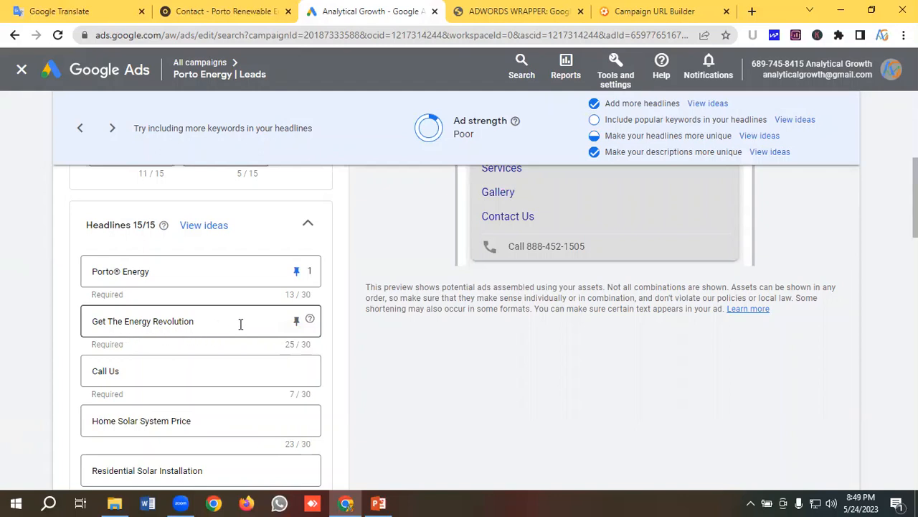
{"action": "left_click", "coordinate": [297, 321]}
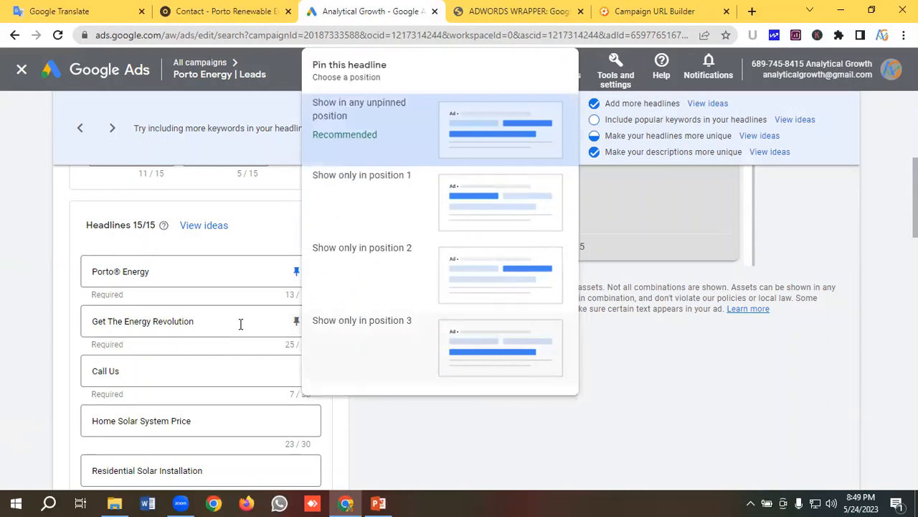
{"action": "key", "text": "Down"}
{"action": "key", "text": "Down"}
{"action": "key", "text": "Down"}
{"action": "key", "text": "Return"}
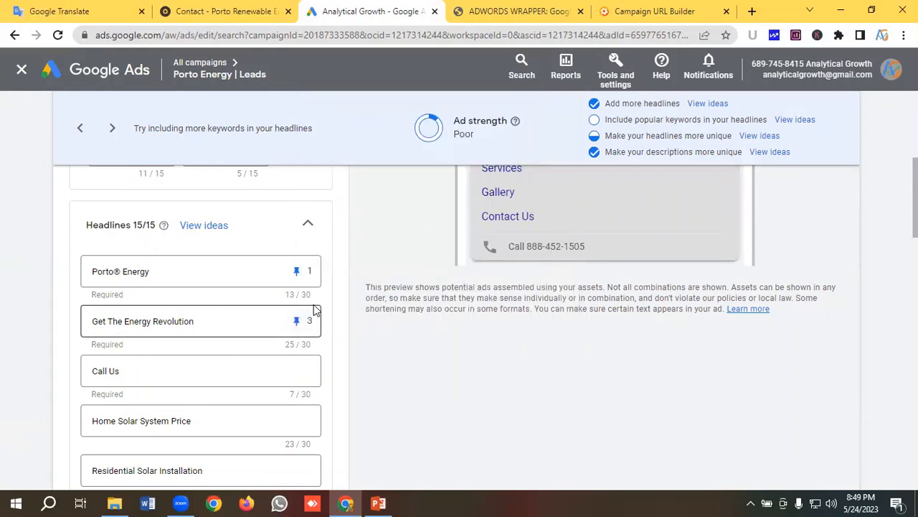
- Pin the headline "Call Us" so it shows only in position 3
{"action": "scroll", "coordinate": [313, 316], "scroll_direction": "down", "scroll_amount": 2}
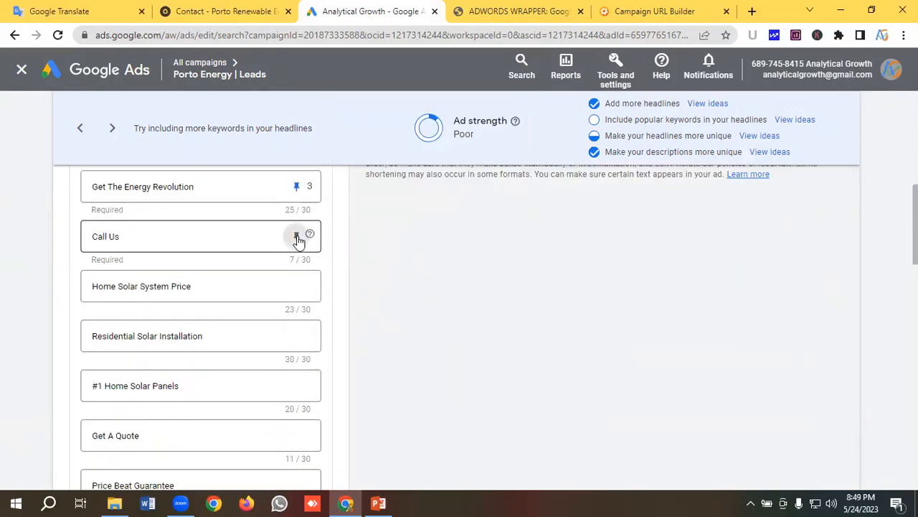
{"action": "left_click", "coordinate": [296, 236]}
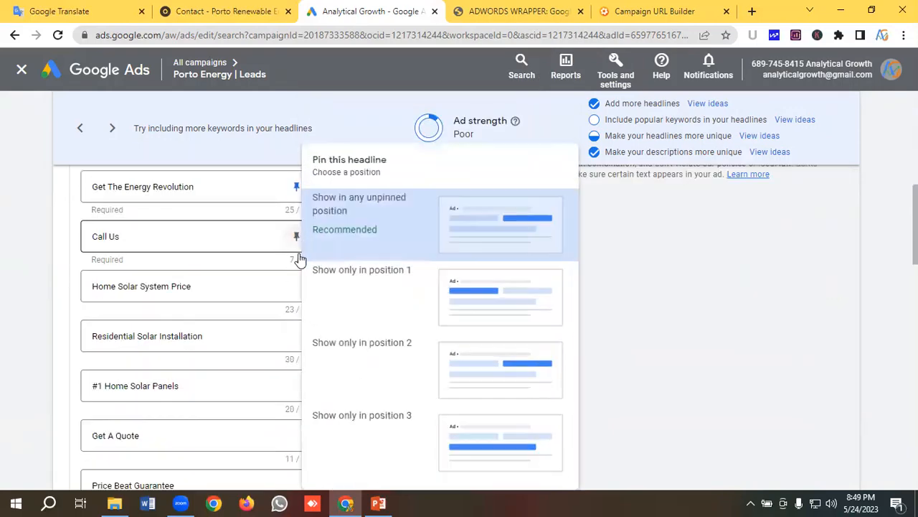
{"action": "left_click", "coordinate": [461, 436]}
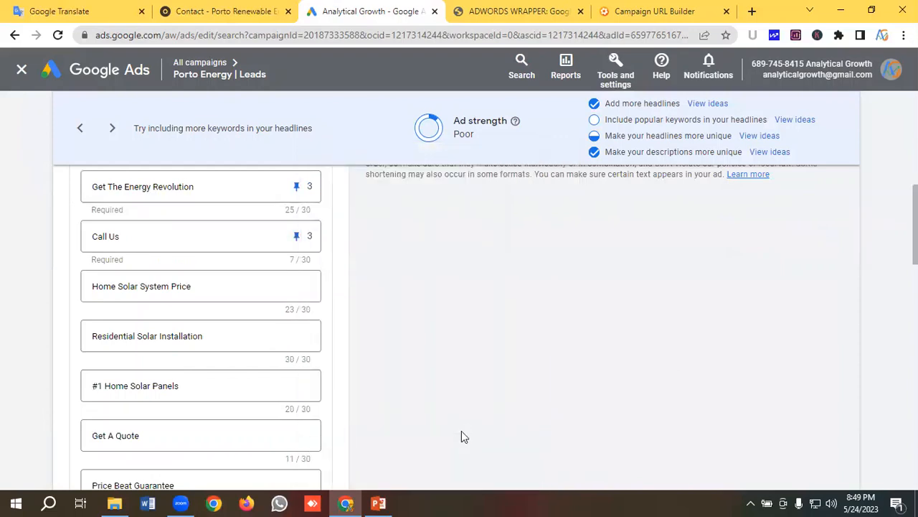
- Pin the headlines "Home Solar System Price", "Residential Solar Installation" and "#1 Home Solar Panels" so they show only in position 2
{"action": "mouse_move", "coordinate": [299, 293]}
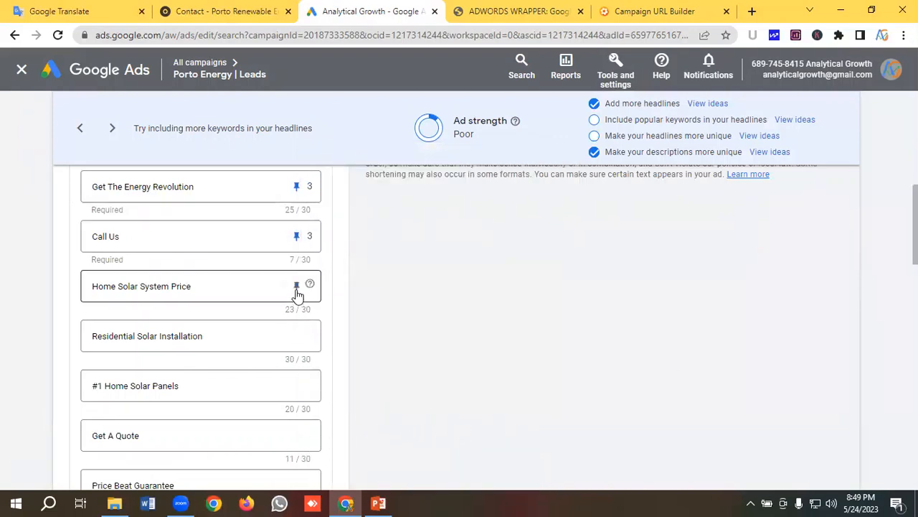
{"action": "left_click", "coordinate": [296, 285]}
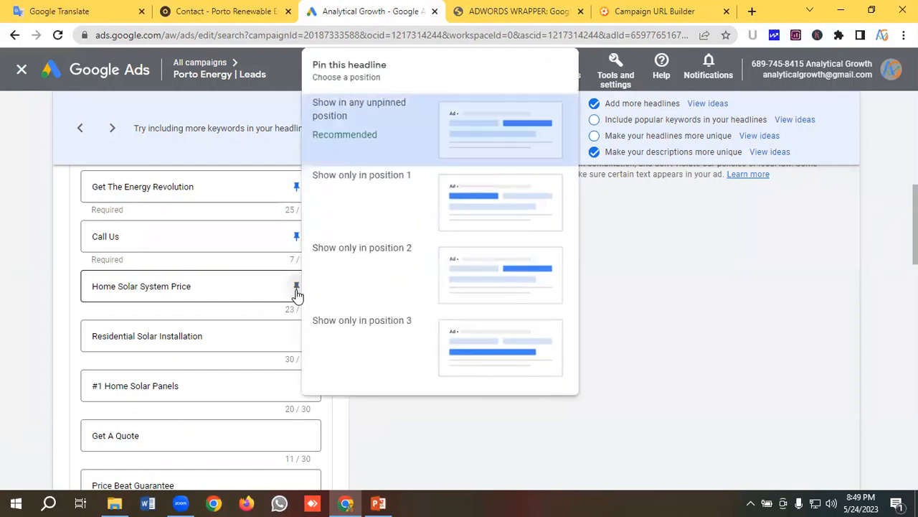
{"action": "left_click", "coordinate": [456, 283]}
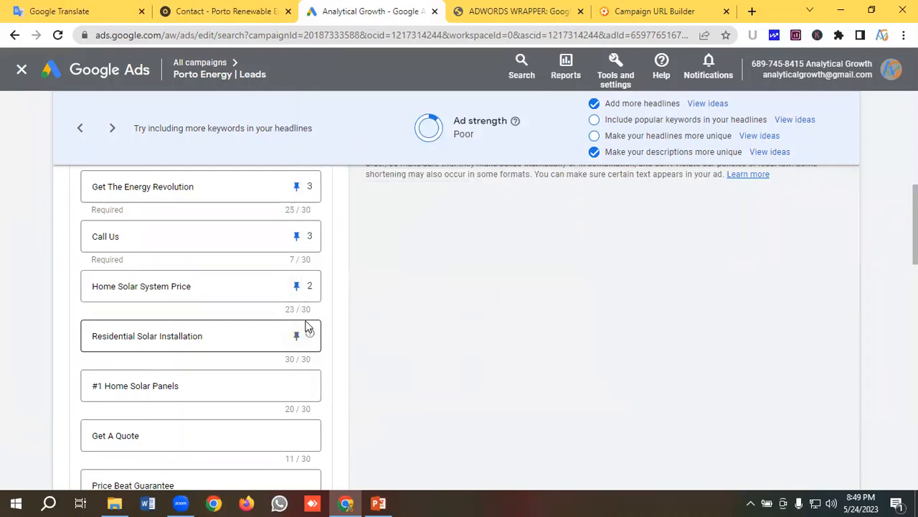
{"action": "left_click", "coordinate": [309, 328]}
{"action": "left_click", "coordinate": [498, 286]}
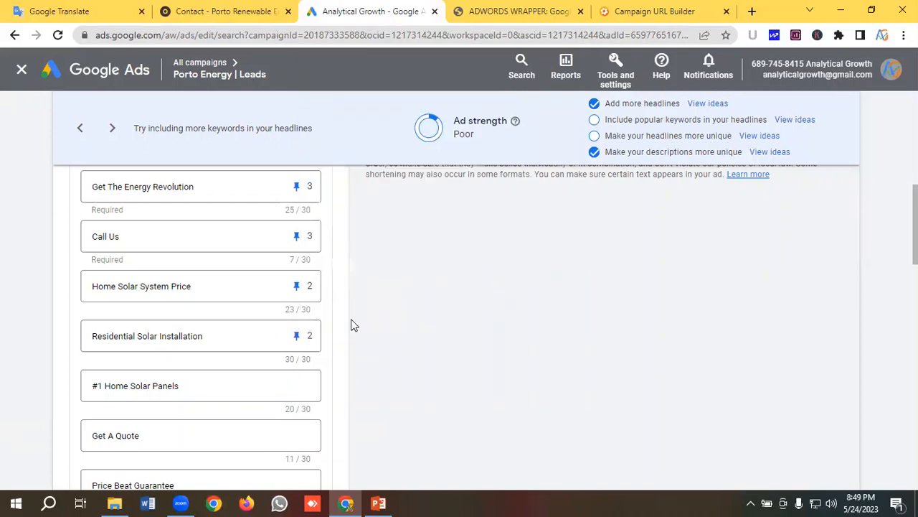
{"action": "scroll", "coordinate": [263, 316], "scroll_direction": "down", "scroll_amount": 1}
{"action": "mouse_move", "coordinate": [263, 315]}
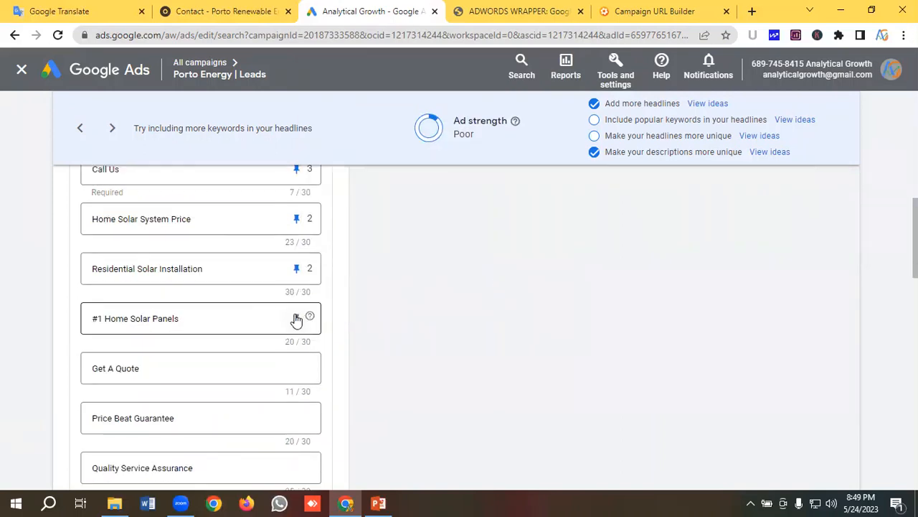
{"action": "left_click", "coordinate": [297, 320]}
{"action": "left_click", "coordinate": [461, 278]}
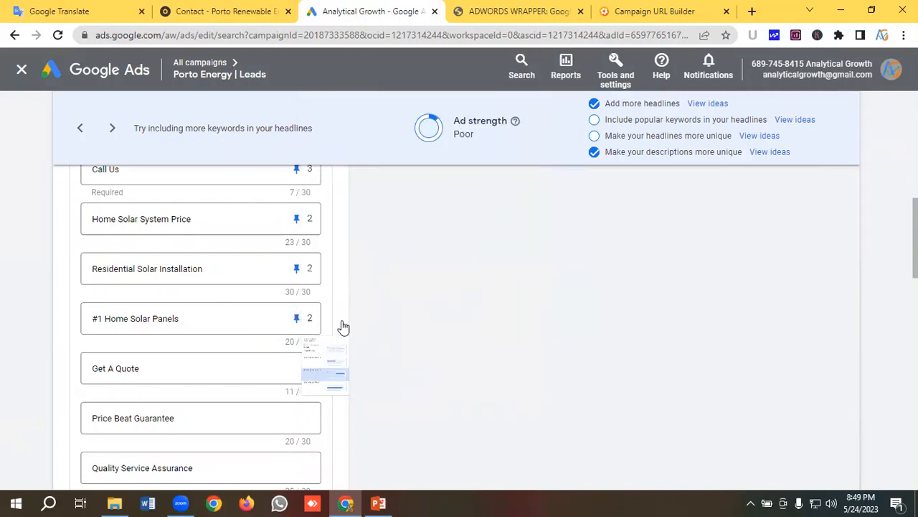
- Pin the headlines "Get A Quote", "Price Beat Guarantee" and "Quality Service Assurance" so they show only in position 3
{"action": "left_click", "coordinate": [297, 368]}
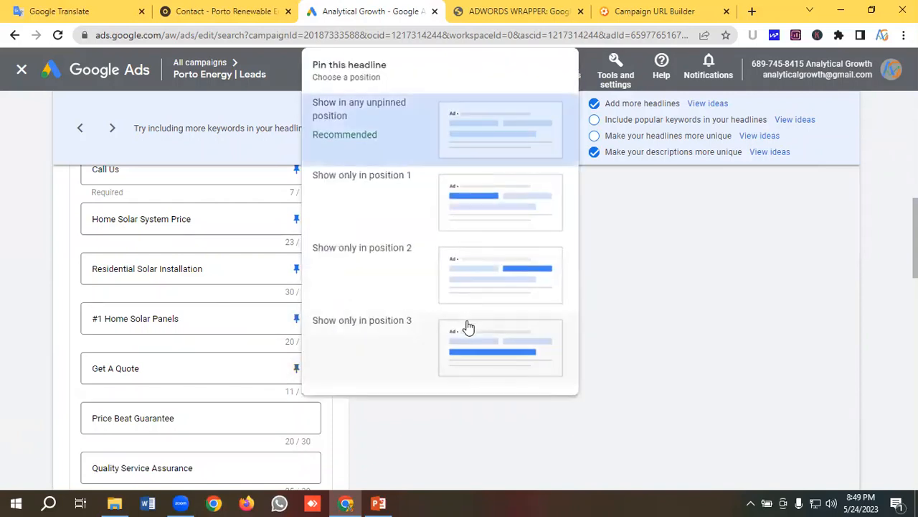
{"action": "left_click", "coordinate": [467, 326]}
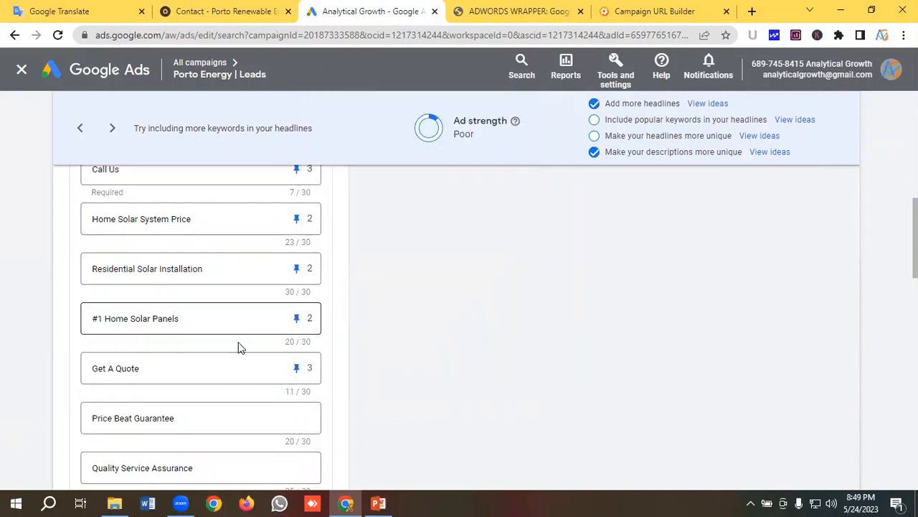
{"action": "scroll", "coordinate": [239, 347], "scroll_direction": "down", "scroll_amount": 1}
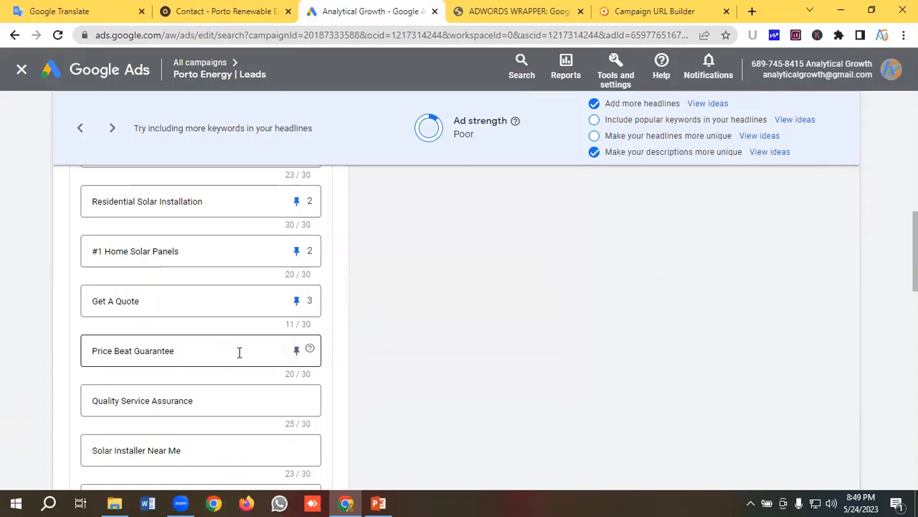
{"action": "left_click", "coordinate": [296, 351]}
{"action": "left_click", "coordinate": [468, 326]}
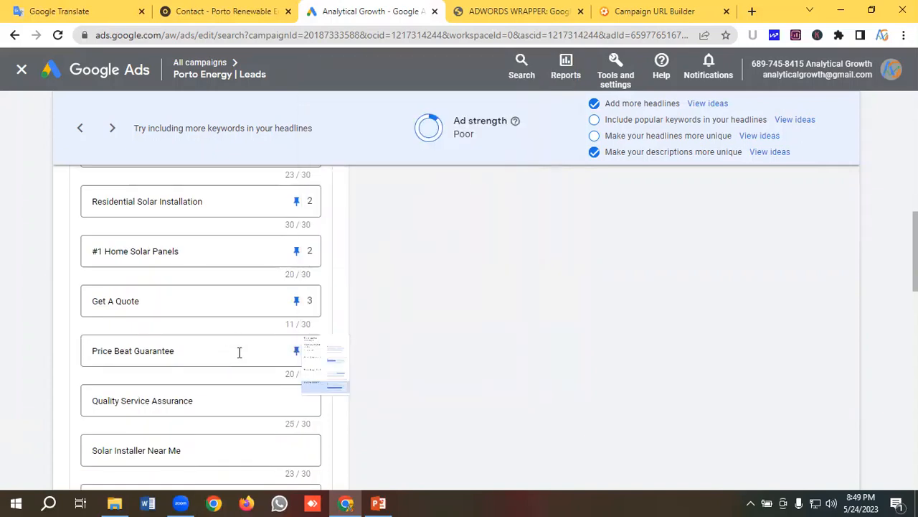
{"action": "scroll", "coordinate": [235, 332], "scroll_direction": "down", "scroll_amount": 1}
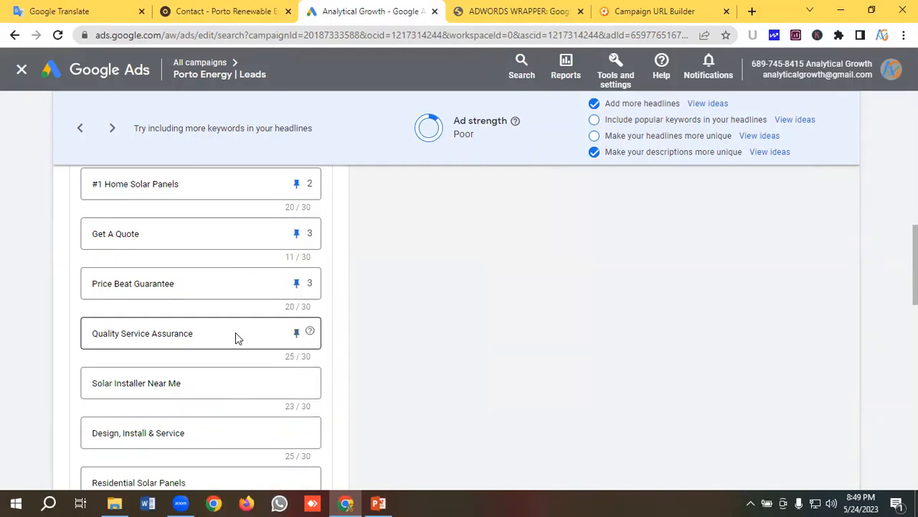
{"action": "left_click", "coordinate": [296, 333]}
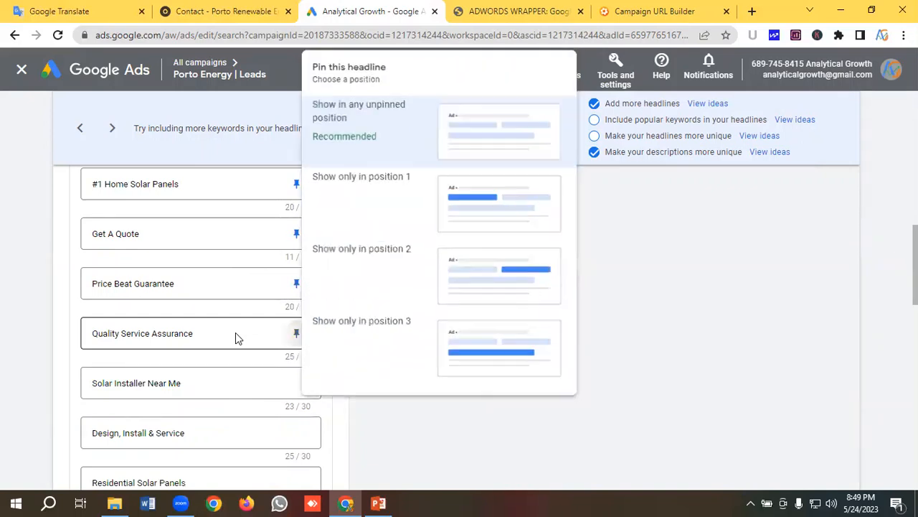
{"action": "left_click", "coordinate": [388, 365]}
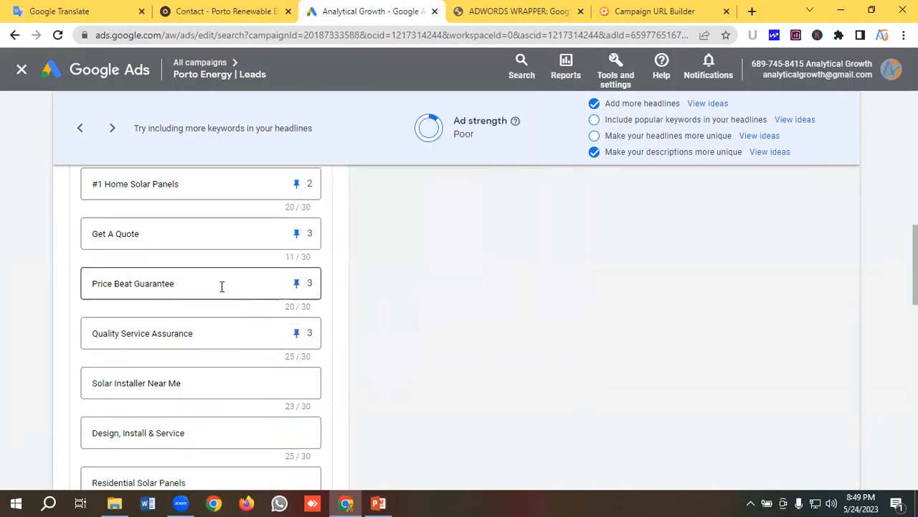
- Pin the headline "Solar Installer Near Me" to position 2 only and "Design, Install & Service" to position 3 only
{"action": "scroll", "coordinate": [231, 298], "scroll_direction": "down", "scroll_amount": 1}
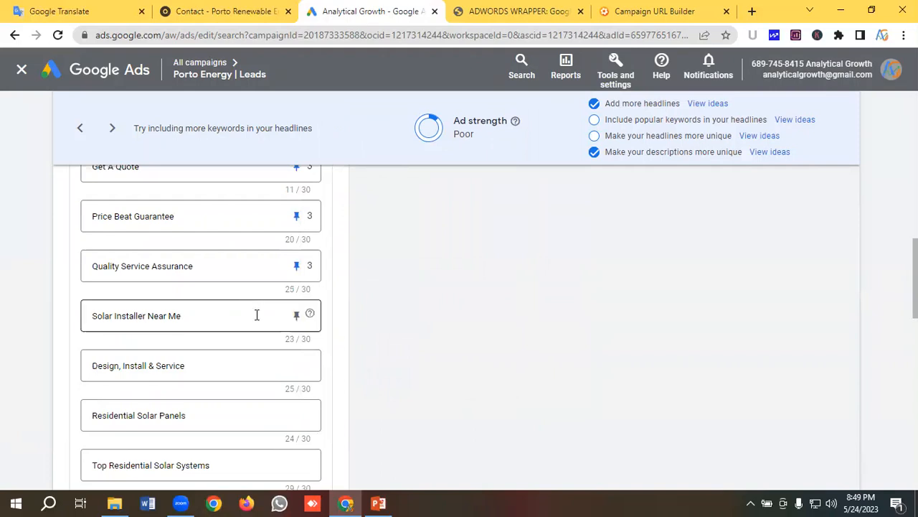
{"action": "left_click", "coordinate": [297, 316]}
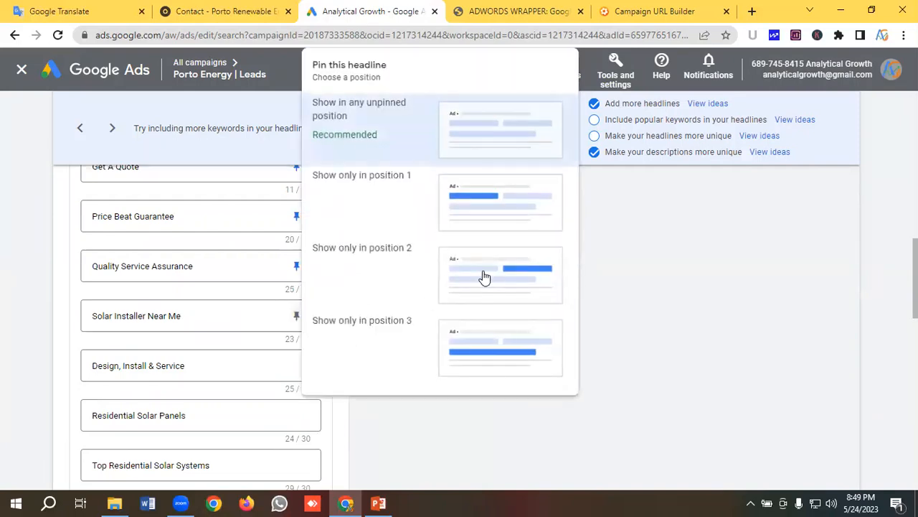
{"action": "left_click", "coordinate": [485, 276]}
{"action": "scroll", "coordinate": [327, 311], "scroll_direction": "down", "scroll_amount": 1}
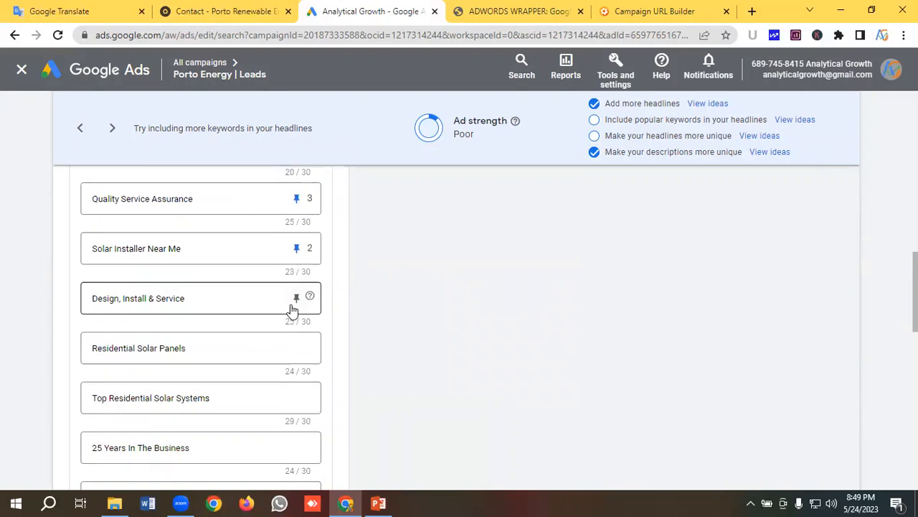
{"action": "left_click", "coordinate": [296, 298]}
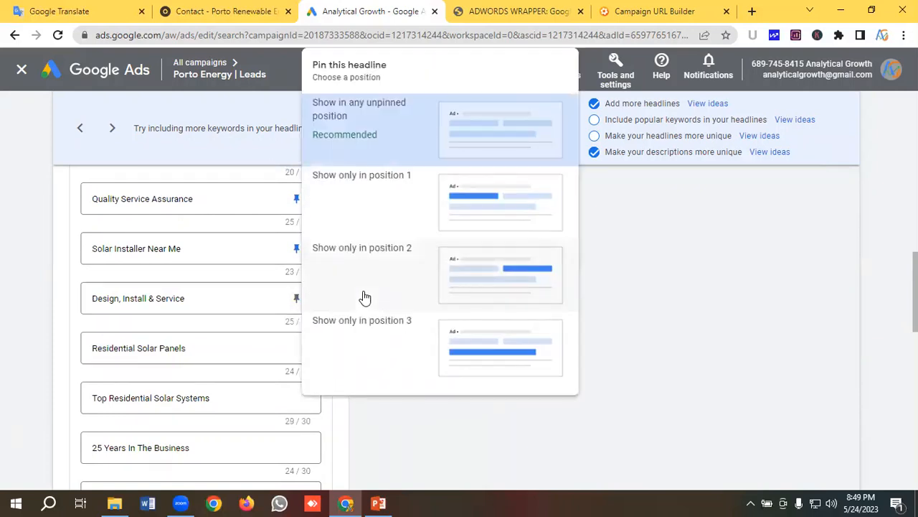
{"action": "left_click", "coordinate": [468, 326]}
- Pin the headlines "Residential Solar Panels" and "Top Residential Solar Systems" so they show only in position 2
{"action": "left_click", "coordinate": [296, 348]}
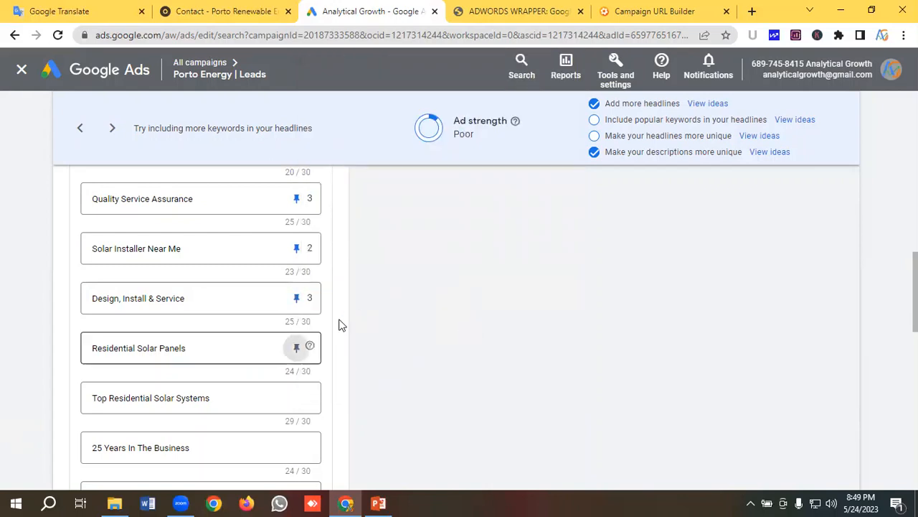
{"action": "left_click", "coordinate": [467, 290]}
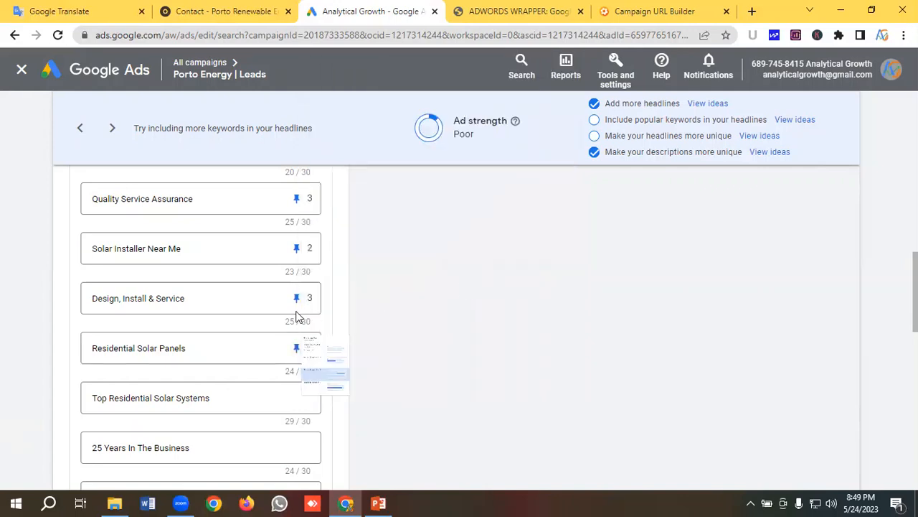
{"action": "scroll", "coordinate": [297, 313], "scroll_direction": "down", "scroll_amount": 1}
{"action": "left_click", "coordinate": [296, 328]}
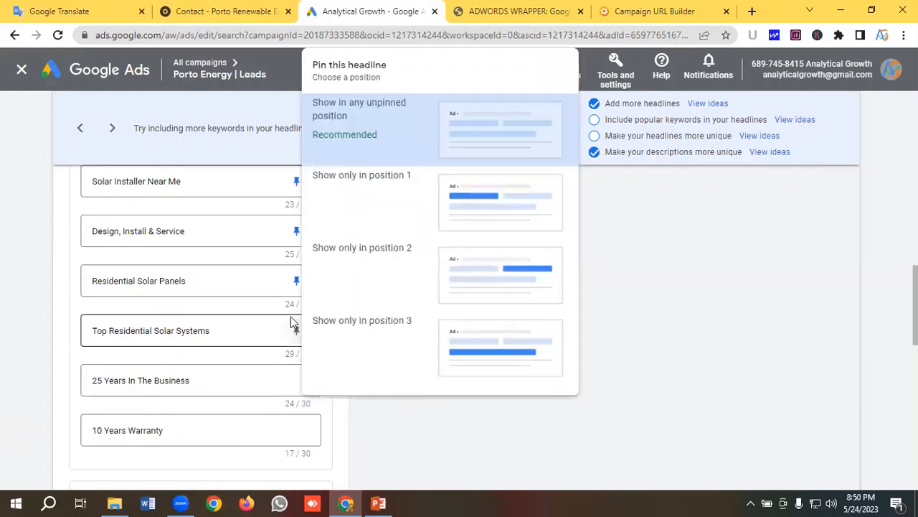
{"action": "left_click", "coordinate": [480, 268]}
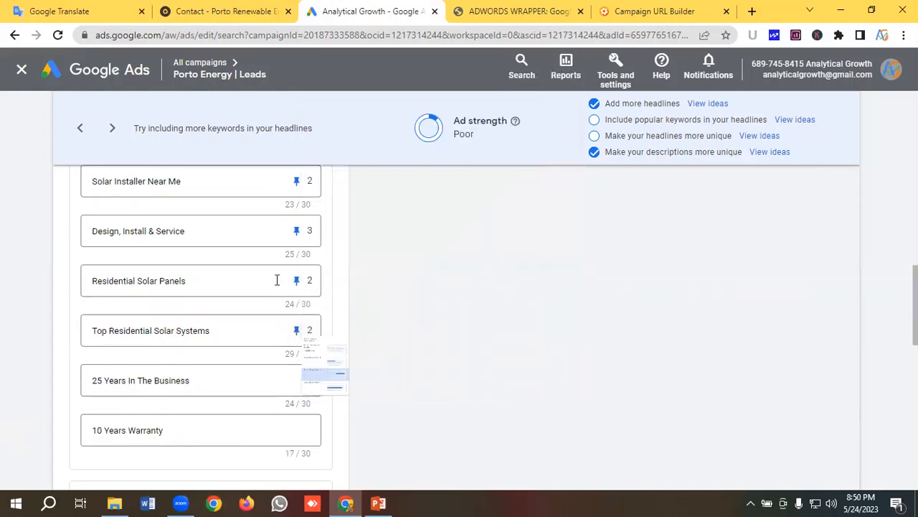
- Pin the headlines "25 Years In The Business" and "10 Years Warranty" so they show only in position 3
{"action": "scroll", "coordinate": [277, 283], "scroll_direction": "down", "scroll_amount": 1}
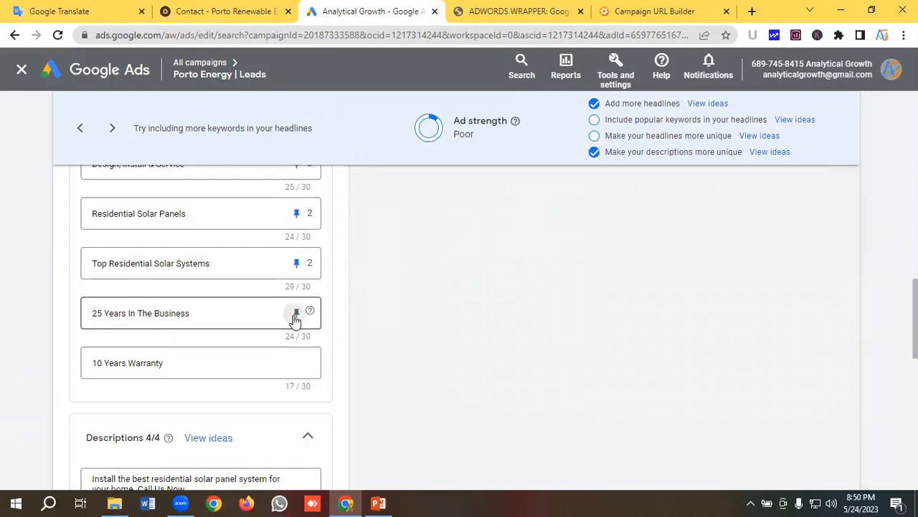
{"action": "left_click", "coordinate": [295, 313]}
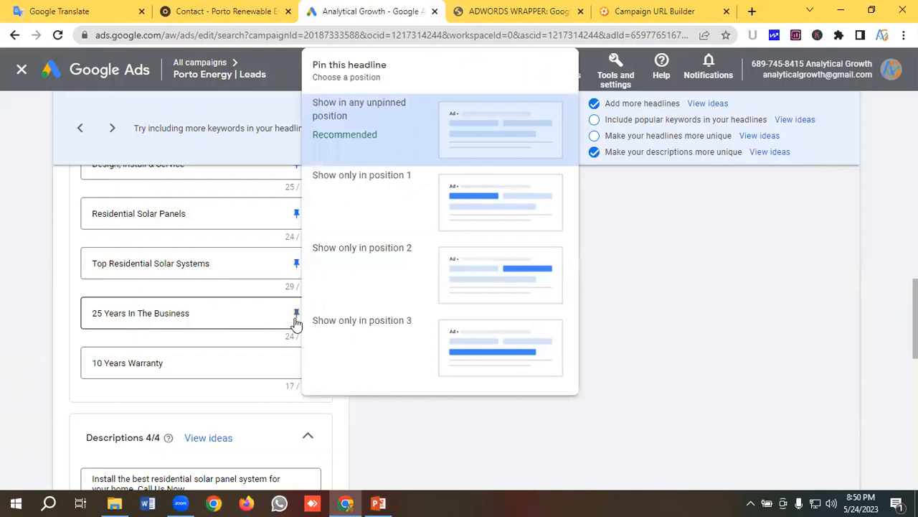
{"action": "left_click", "coordinate": [333, 326]}
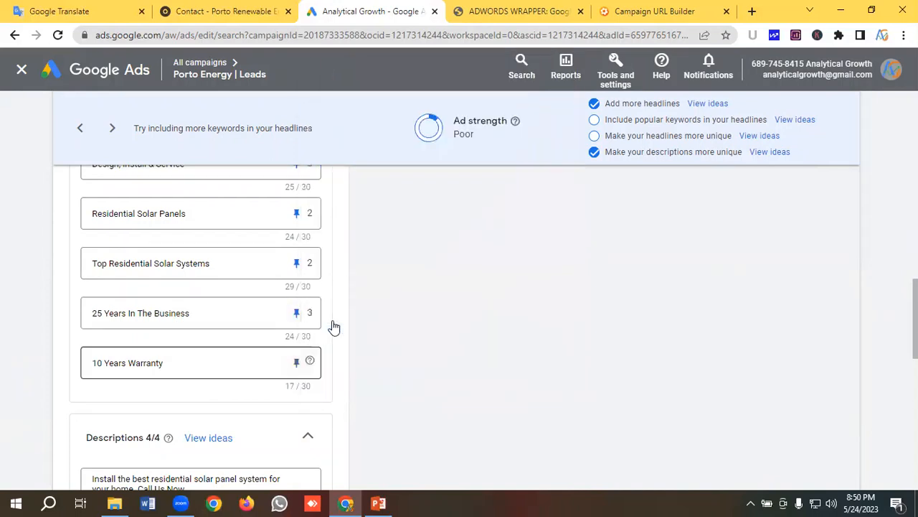
{"action": "left_click", "coordinate": [296, 363]}
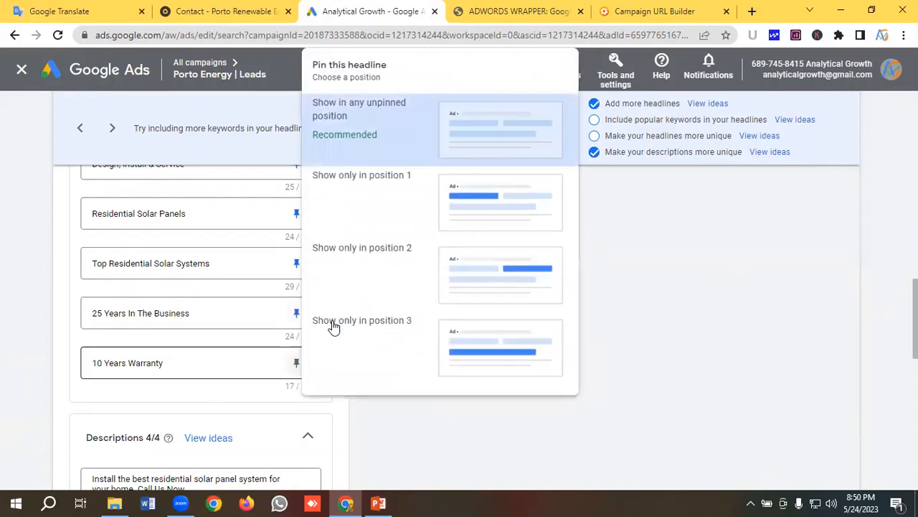
{"action": "left_click", "coordinate": [333, 324]}
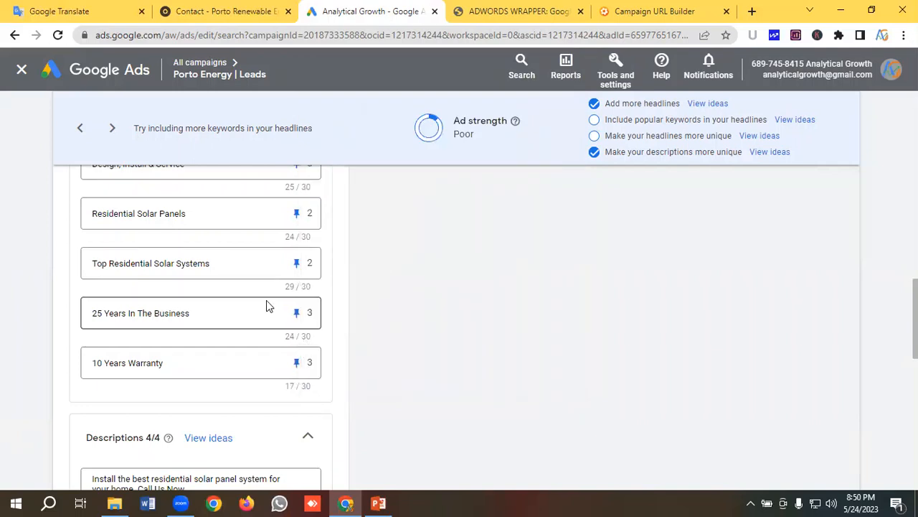
- Pin the first description, about installing the best system, to position 1 only and the second, about saving electricity bills, to position 2 only
{"action": "scroll", "coordinate": [266, 305], "scroll_direction": "down", "scroll_amount": 2}
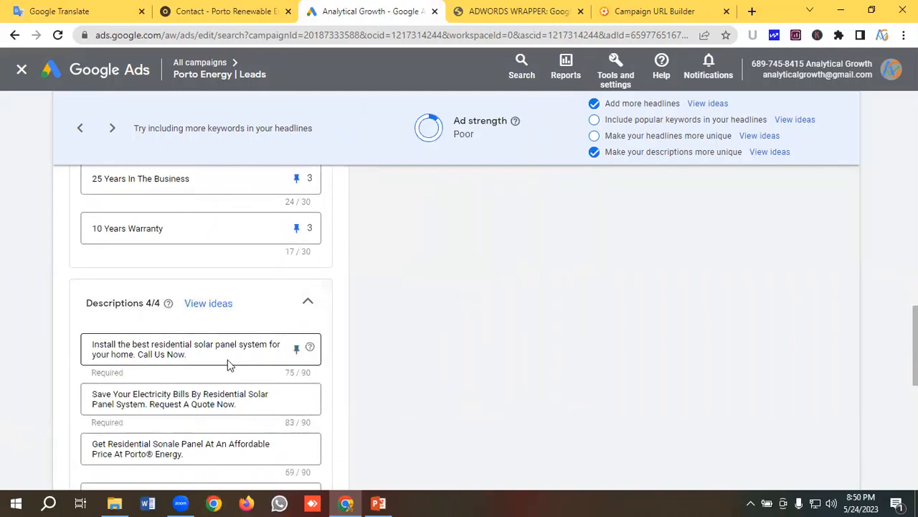
{"action": "left_click", "coordinate": [297, 349]}
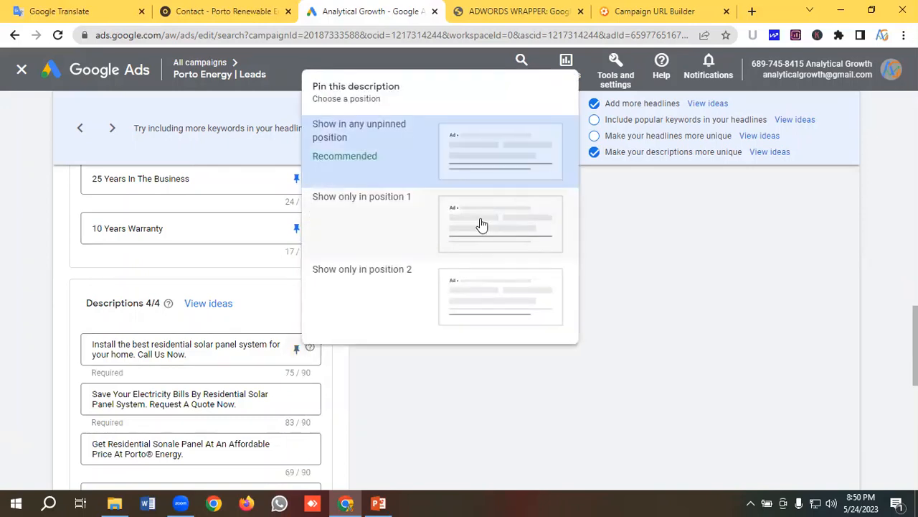
{"action": "left_click", "coordinate": [437, 238]}
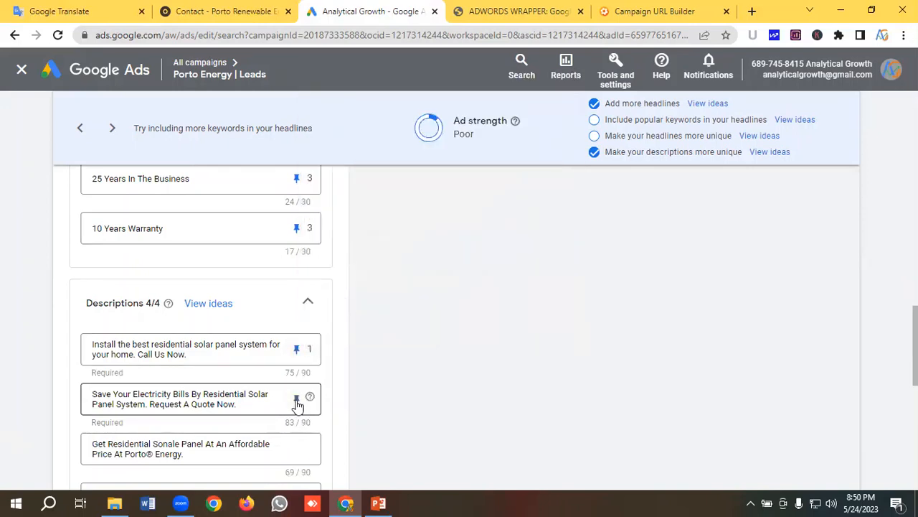
{"action": "left_click", "coordinate": [296, 400]}
{"action": "left_click", "coordinate": [472, 324]}
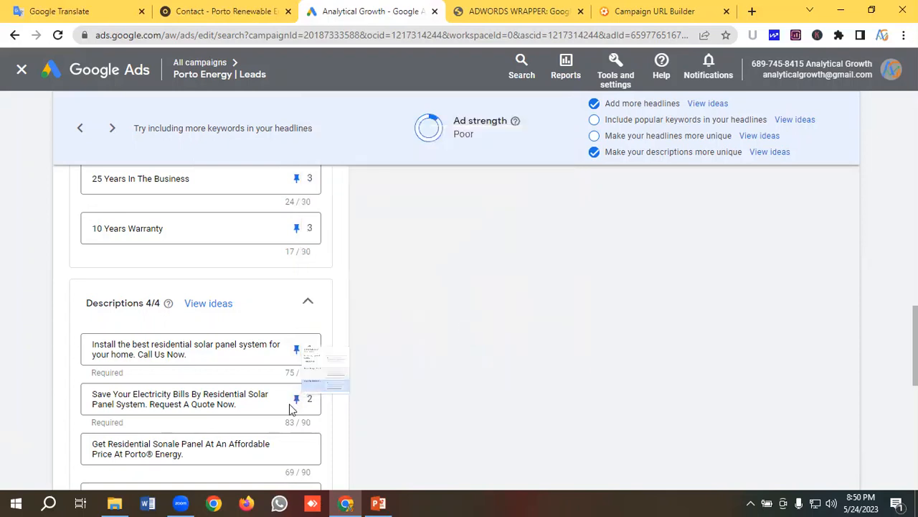
- Pin the description "Get Residential Sonale Panel At An Affordable Price At Porto® Energy." so it shows only in position 1
{"action": "left_click", "coordinate": [296, 449]}
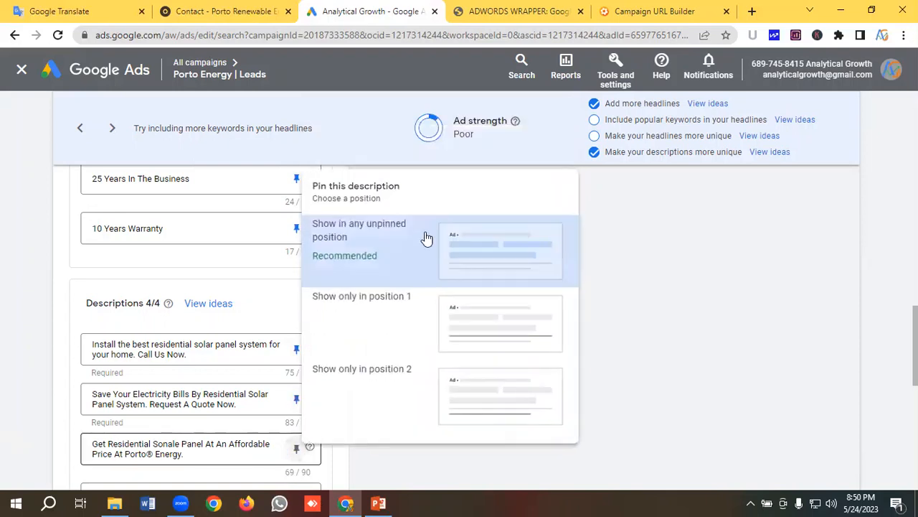
{"action": "left_click", "coordinate": [470, 312]}
{"action": "scroll", "coordinate": [215, 305], "scroll_direction": "down", "scroll_amount": 1}
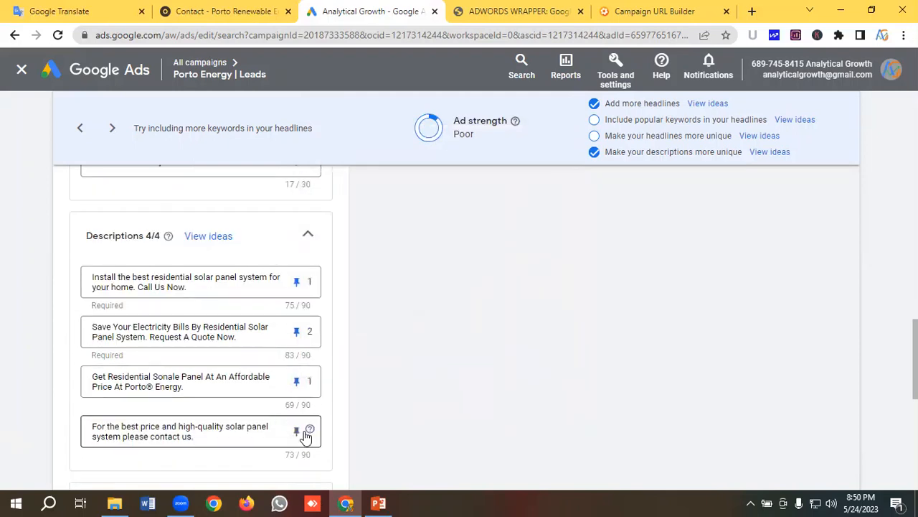
- Pin the description "For the best price and high-quality solar panel system please contact us." so it shows only in position 2
{"action": "left_click", "coordinate": [299, 434]}
{"action": "left_click", "coordinate": [476, 399]}
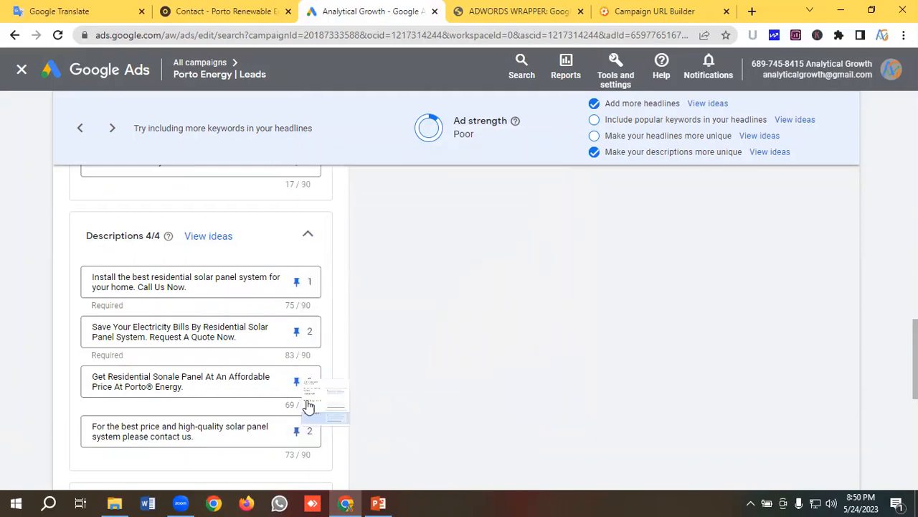
- Review the duplicate ad's preview, pinned headlines and descriptions, and sitelinks before saving
{"action": "scroll", "coordinate": [240, 379], "scroll_direction": "up", "scroll_amount": 20}
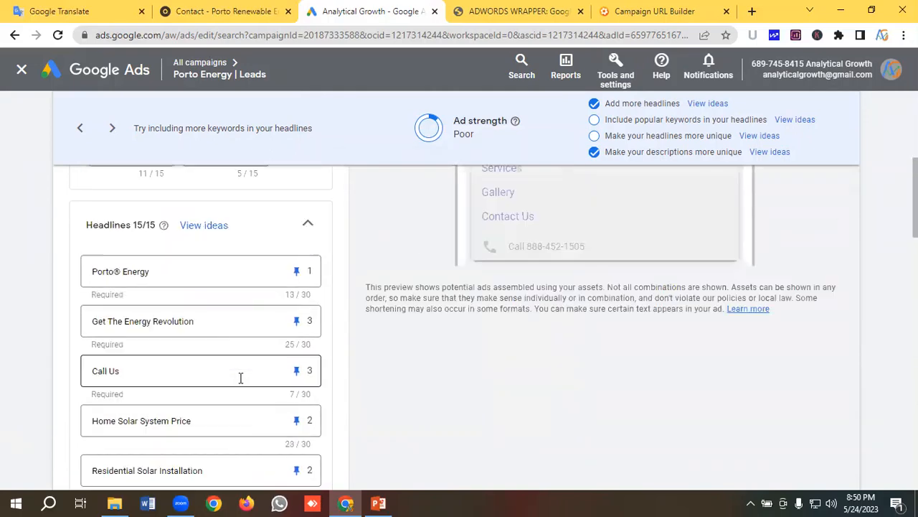
{"action": "scroll", "coordinate": [241, 378], "scroll_direction": "down", "scroll_amount": 1}
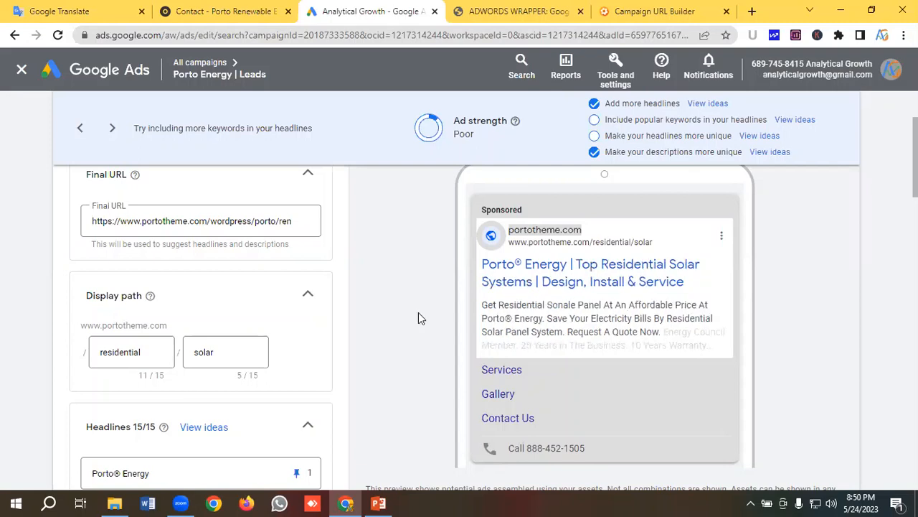
{"action": "scroll", "coordinate": [303, 324], "scroll_direction": "down", "scroll_amount": 5}
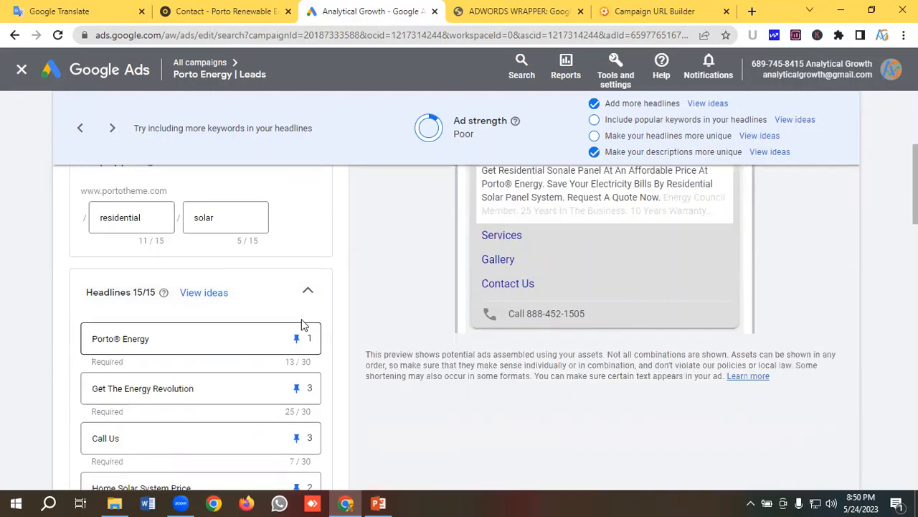
{"action": "scroll", "coordinate": [301, 324], "scroll_direction": "down", "scroll_amount": 10}
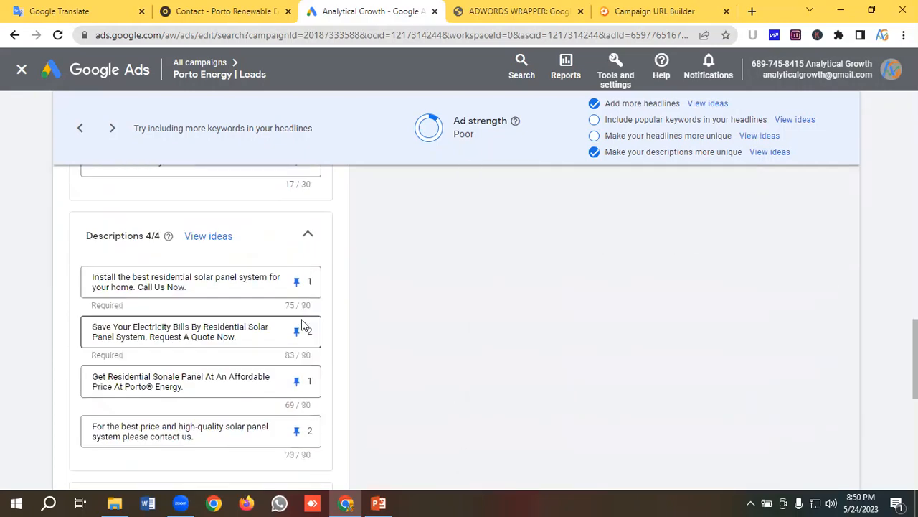
{"action": "scroll", "coordinate": [156, 338], "scroll_direction": "down", "scroll_amount": 1}
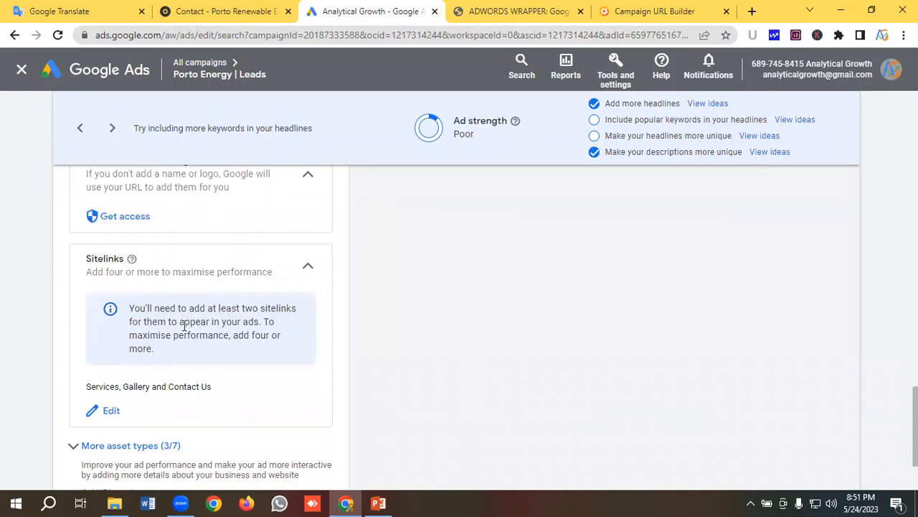
{"action": "scroll", "coordinate": [186, 316], "scroll_direction": "down", "scroll_amount": 1}
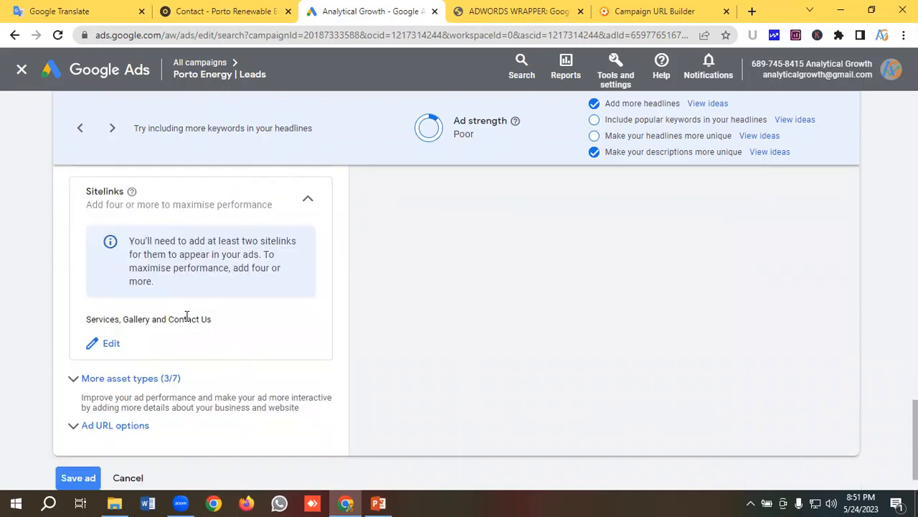
{"action": "scroll", "coordinate": [186, 316], "scroll_direction": "up", "scroll_amount": 1}
{"action": "scroll", "coordinate": [186, 315], "scroll_direction": "down", "scroll_amount": 1}
{"action": "scroll", "coordinate": [186, 315], "scroll_direction": "up", "scroll_amount": 1}
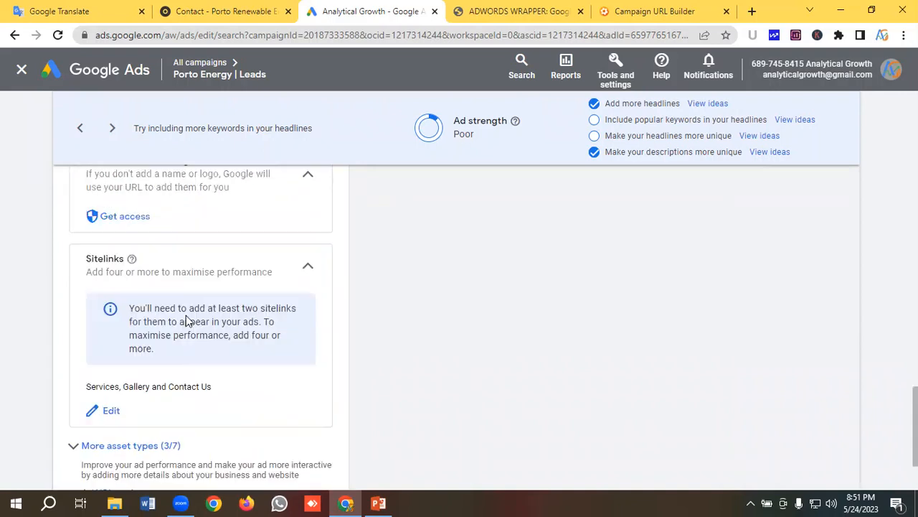
{"action": "scroll", "coordinate": [188, 318], "scroll_direction": "up", "scroll_amount": 2}
{"action": "scroll", "coordinate": [189, 320], "scroll_direction": "up", "scroll_amount": 5}
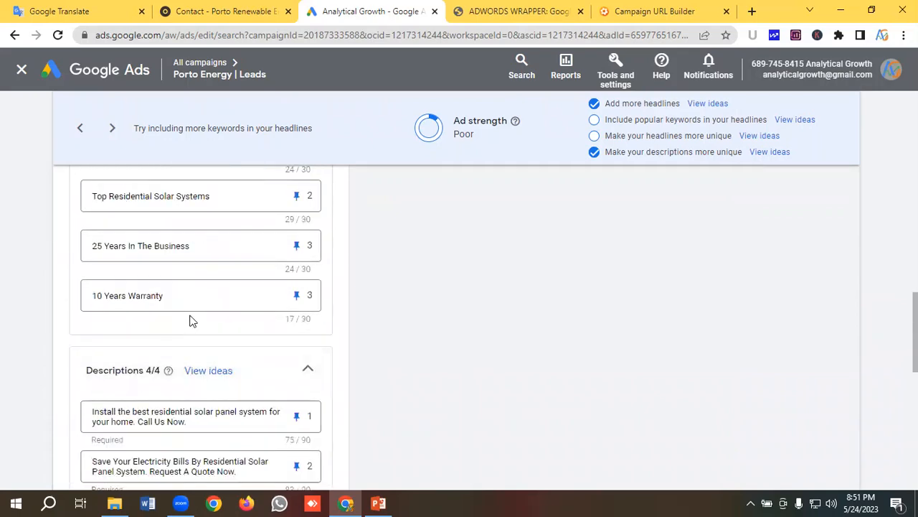
{"action": "scroll", "coordinate": [191, 320], "scroll_direction": "down", "scroll_amount": 4}
{"action": "scroll", "coordinate": [191, 320], "scroll_direction": "down", "scroll_amount": 4}
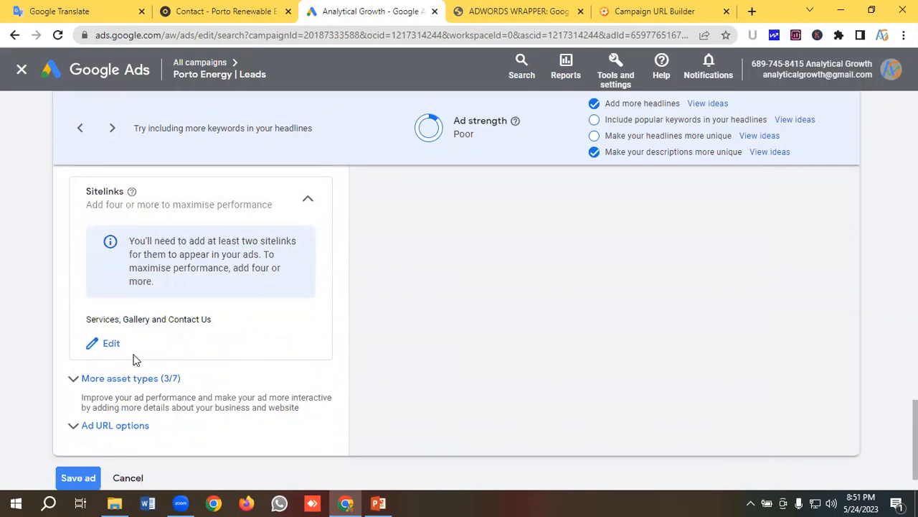
- Save the duplicate responsive search ad with its pinned headlines and descriptions
{"action": "scroll", "coordinate": [134, 359], "scroll_direction": "down", "scroll_amount": 1}
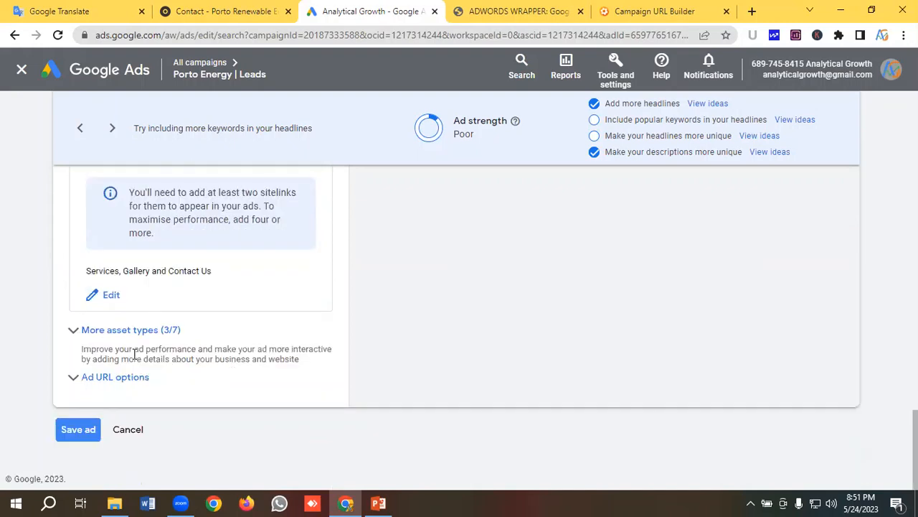
{"action": "left_click", "coordinate": [77, 434]}
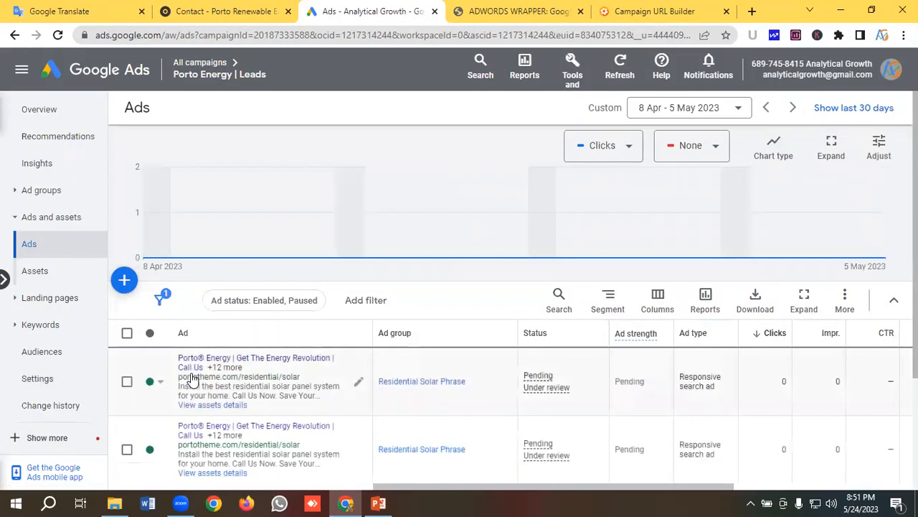
{"action": "scroll", "coordinate": [193, 380], "scroll_direction": "down", "scroll_amount": 2}
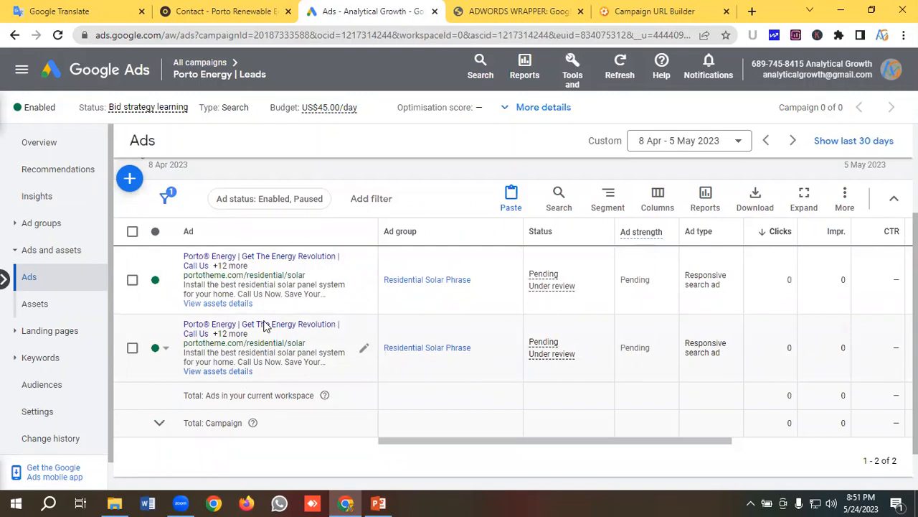
- Copy the Residential Solar Phrase ad group from the campaign's ad groups list
{"action": "left_click", "coordinate": [42, 223]}
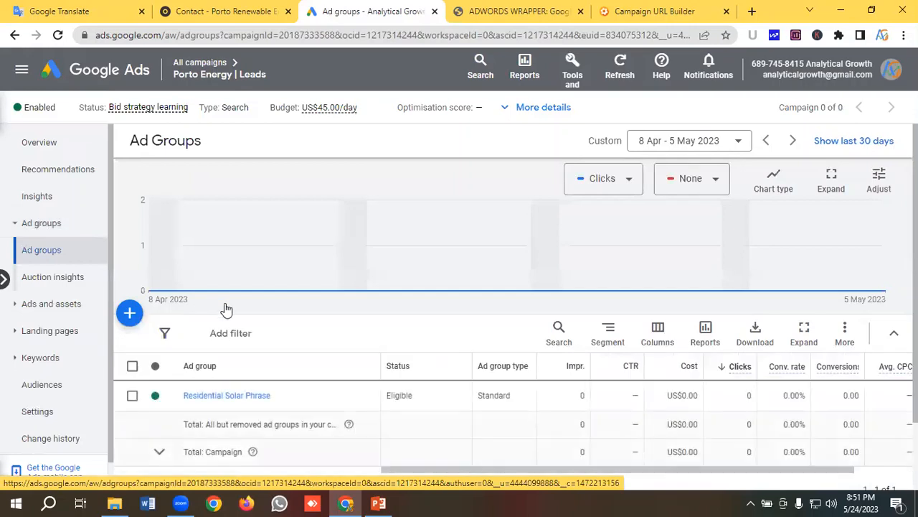
{"action": "scroll", "coordinate": [230, 316], "scroll_direction": "down", "scroll_amount": 1}
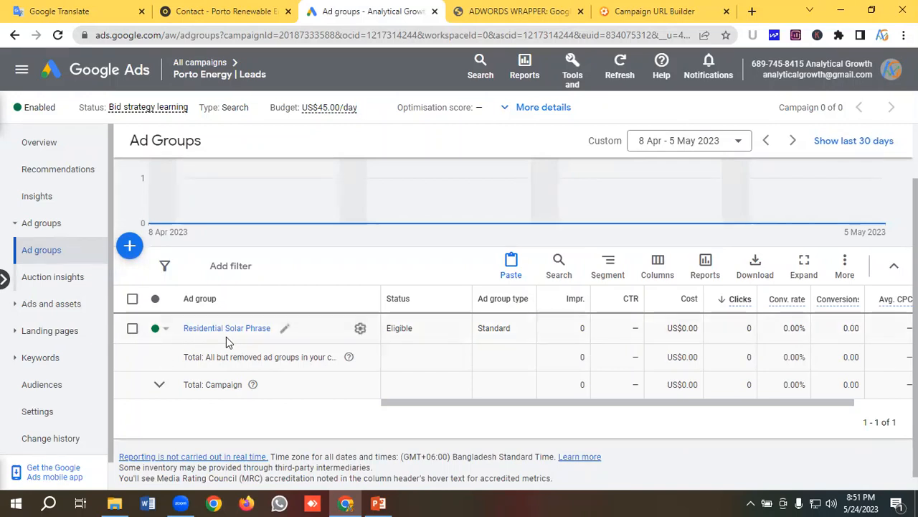
{"action": "left_click", "coordinate": [132, 330]}
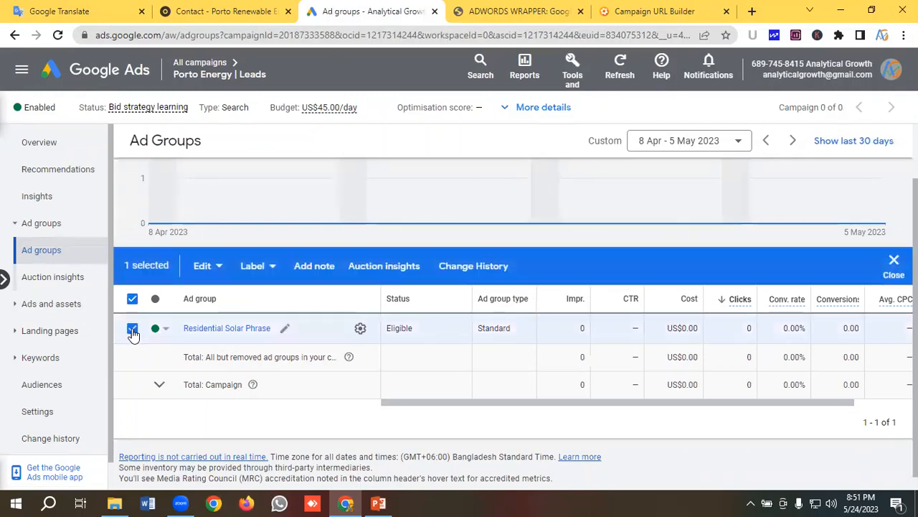
{"action": "left_click", "coordinate": [202, 268]}
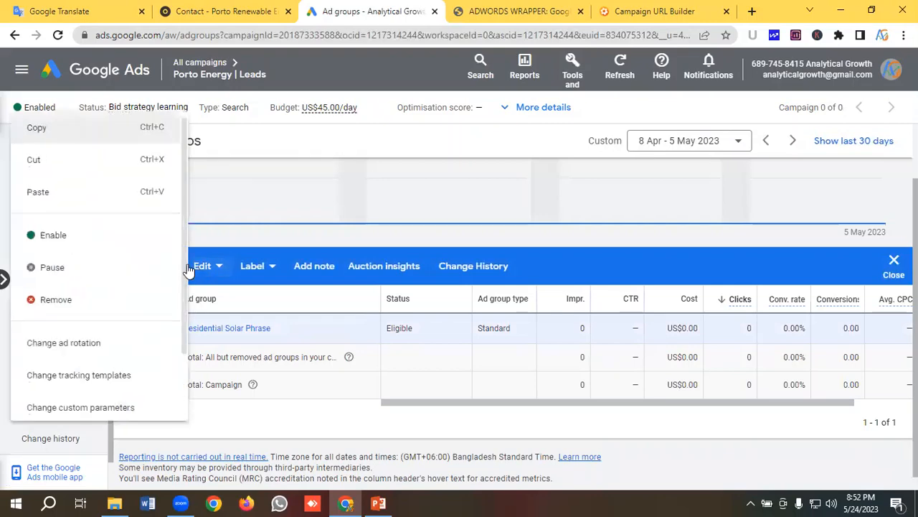
{"action": "left_click", "coordinate": [39, 129]}
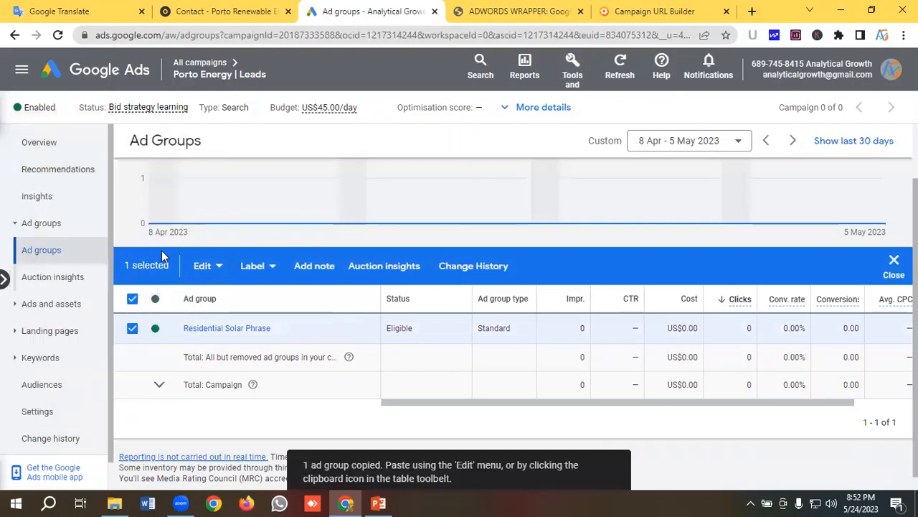
- Paste the copied ad group into the Porto Energy | Leads campaign, with new ad groups set to pause after pasting
{"action": "left_click", "coordinate": [204, 270]}
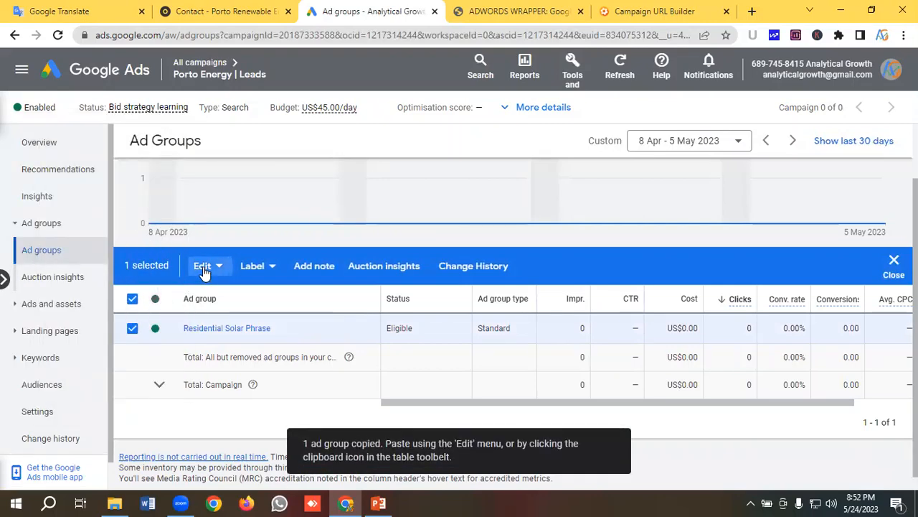
{"action": "left_click", "coordinate": [51, 195]}
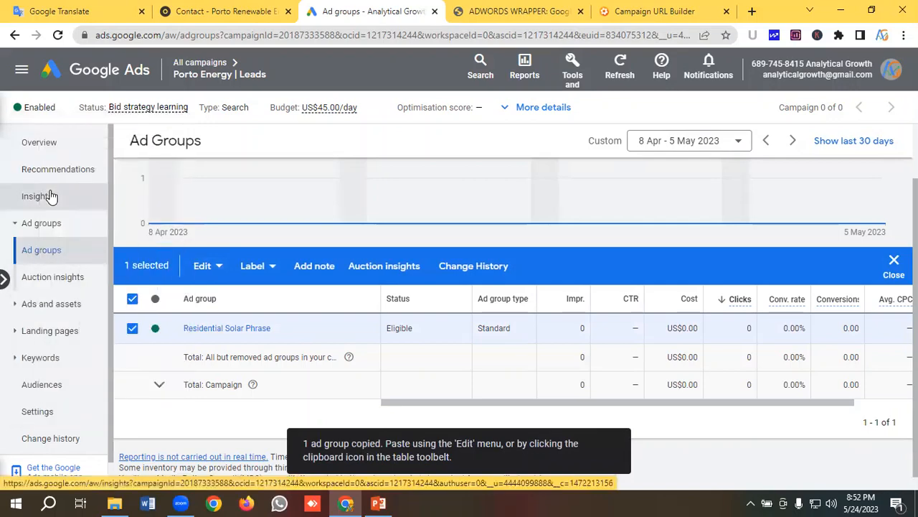
{"action": "key", "text": "ctrl+v"}
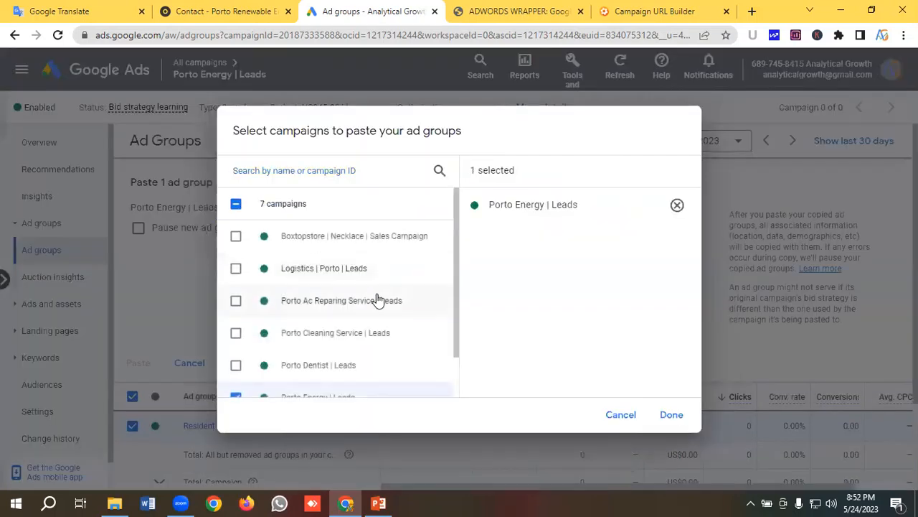
{"action": "scroll", "coordinate": [314, 325], "scroll_direction": "down", "scroll_amount": 1}
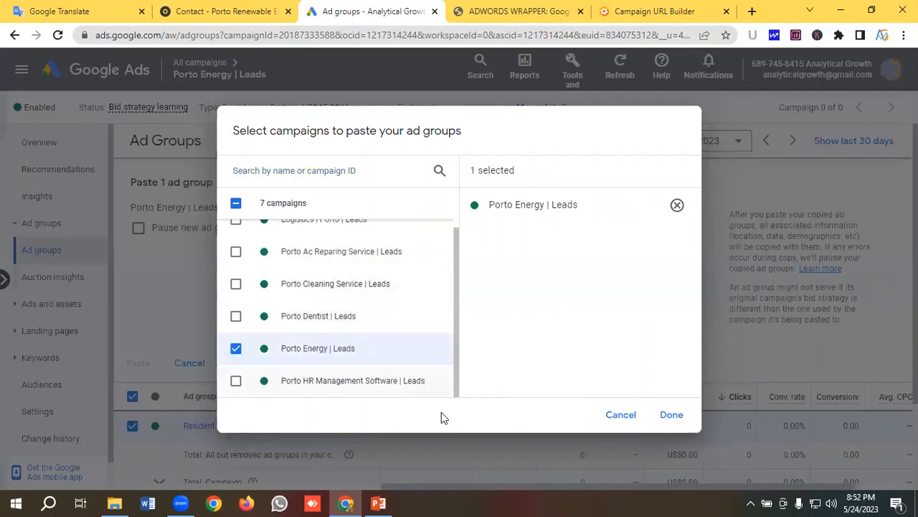
{"action": "left_click", "coordinate": [676, 416]}
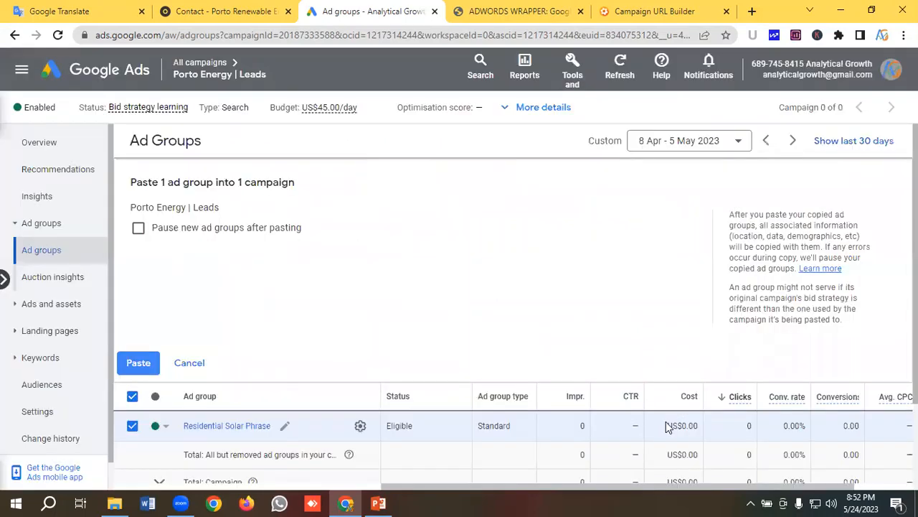
{"action": "left_click", "coordinate": [140, 231]}
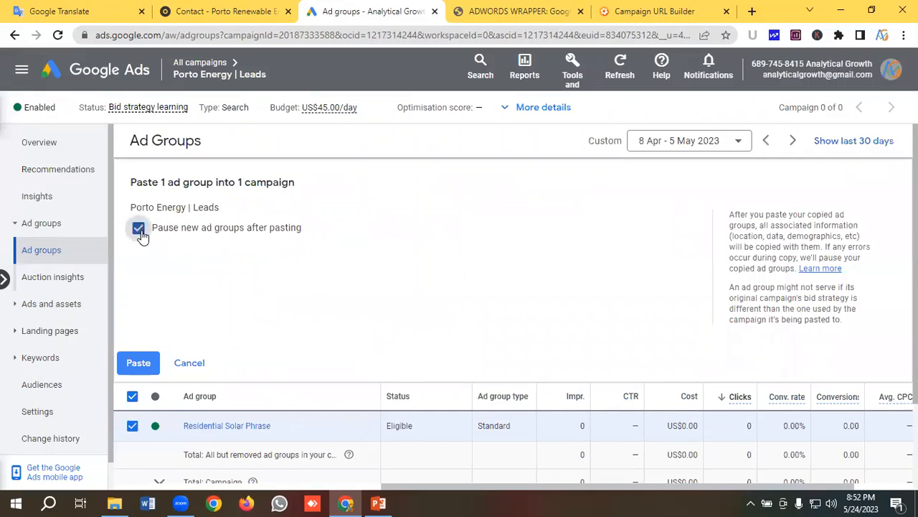
{"action": "left_click", "coordinate": [137, 363]}
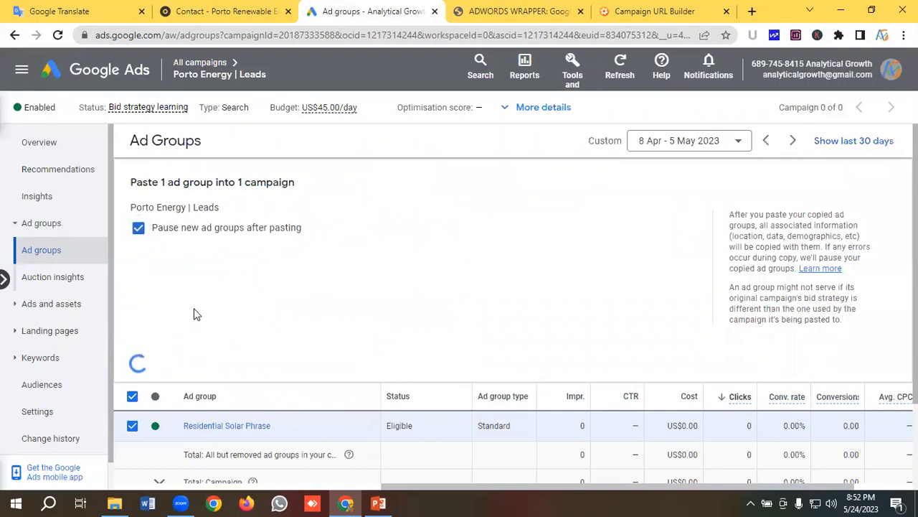
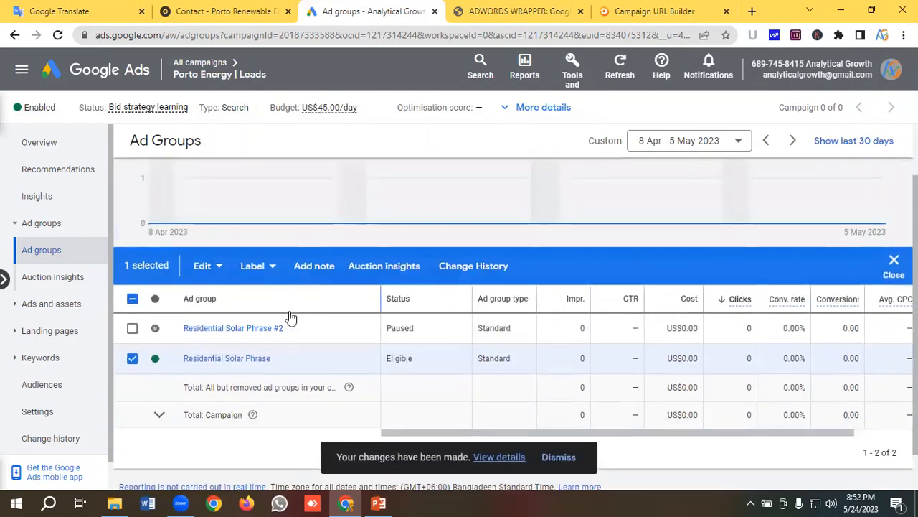
- Deselect the original ad group and enable the paused copy, Residential Solar Phrase #2
{"action": "left_click", "coordinate": [132, 359]}
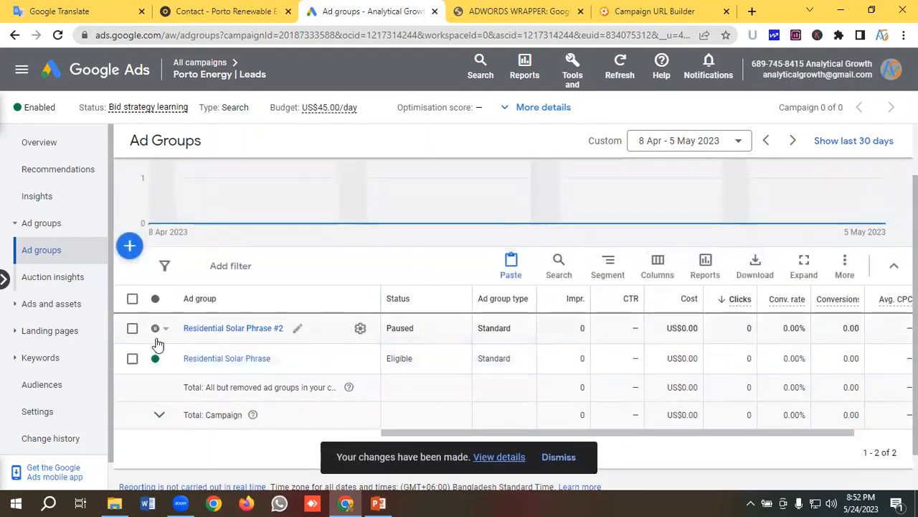
{"action": "left_click", "coordinate": [158, 330]}
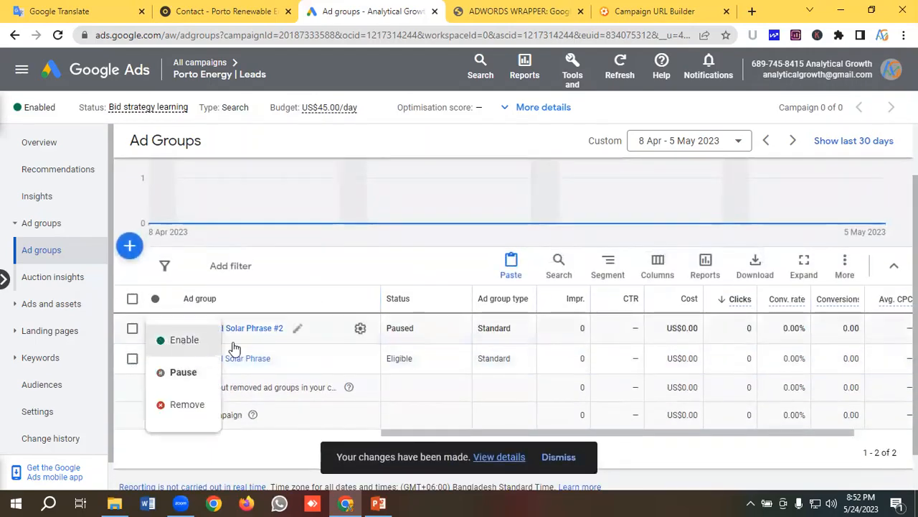
{"action": "left_click", "coordinate": [185, 341]}
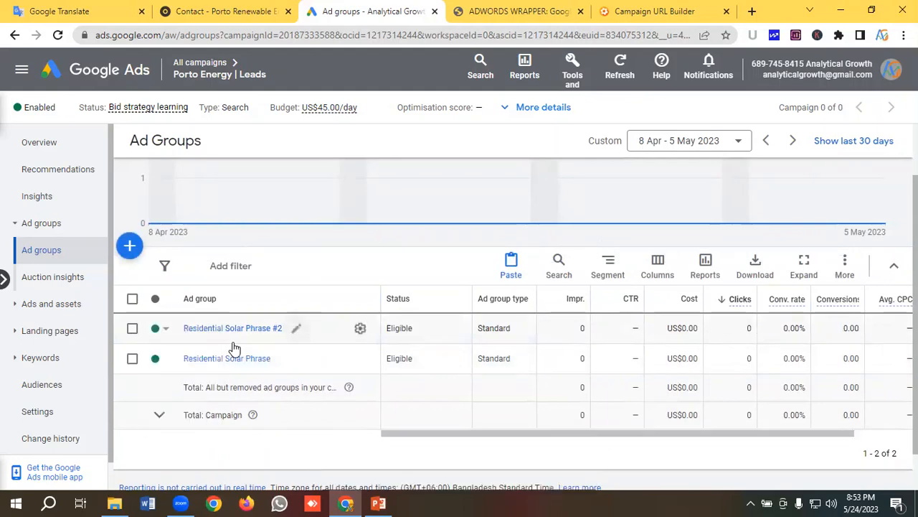
- Rename the ad group Residential Solar Phrase #2 as "Residential Solar Exact"
{"action": "left_click", "coordinate": [233, 342]}
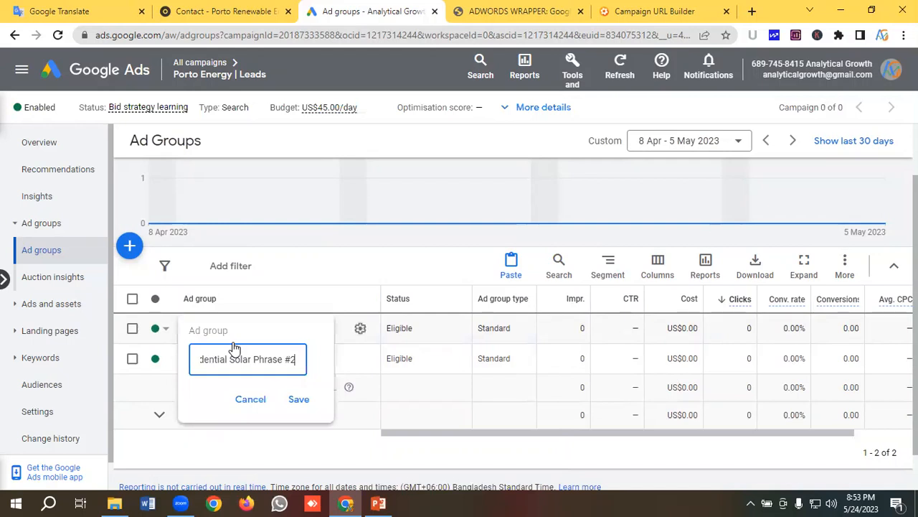
{"action": "key", "text": "ctrl+shift+Left"}
{"action": "key", "text": "ctrl+shift+Left"}
{"action": "key", "text": "BackSpace"}
{"action": "left_click", "coordinate": [300, 401]}
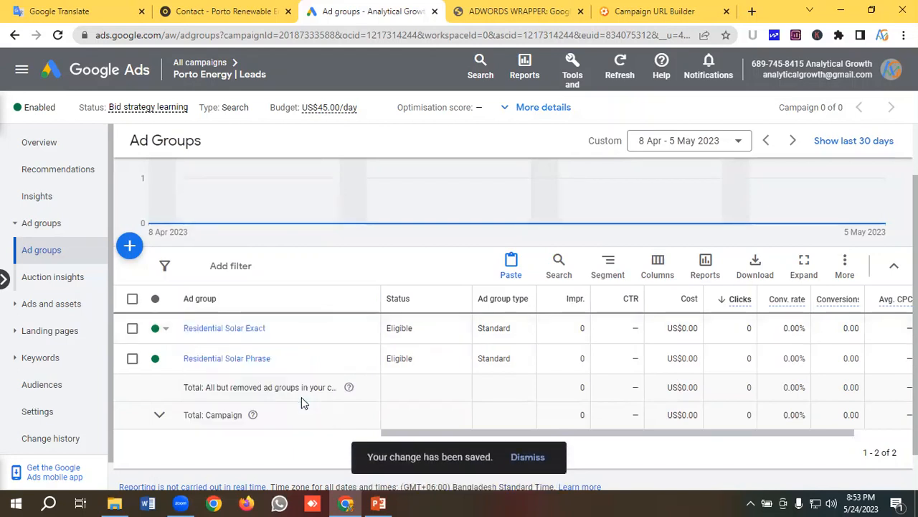
- Change the match type of all keywords in the Residential Solar Exact ad group to Exact match, without keeping the originals
{"action": "left_click", "coordinate": [233, 332]}
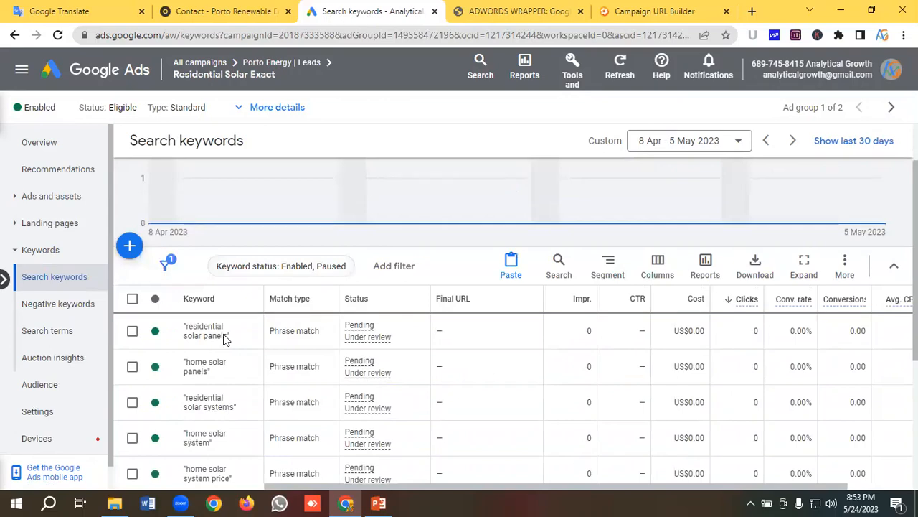
{"action": "scroll", "coordinate": [237, 341], "scroll_direction": "down", "scroll_amount": 1}
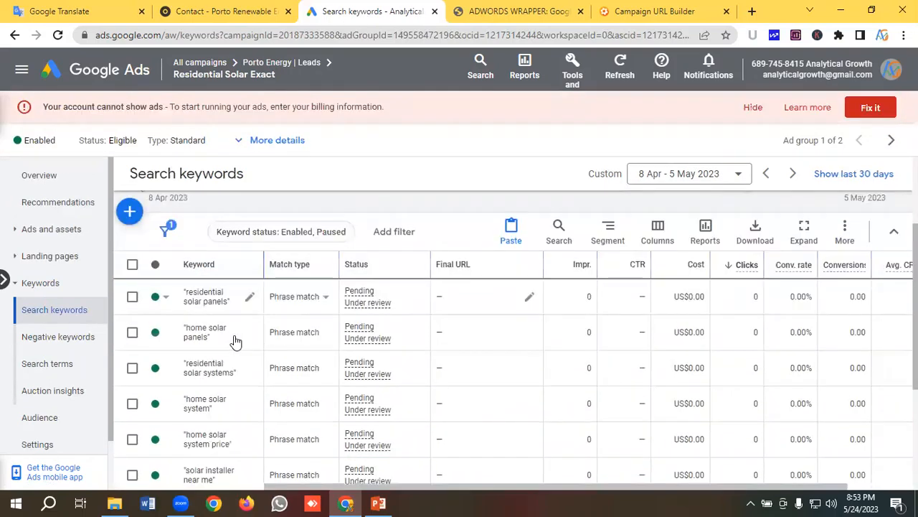
{"action": "left_click", "coordinate": [132, 265]}
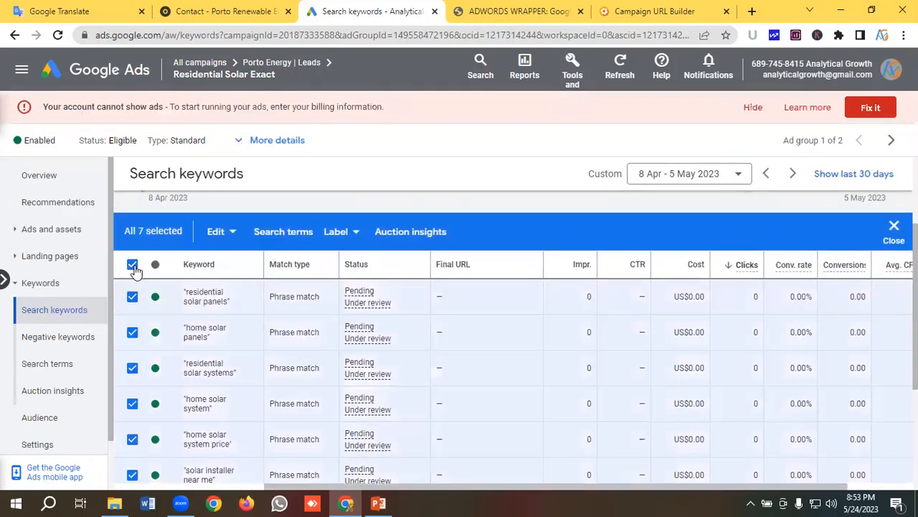
{"action": "left_click", "coordinate": [216, 232]}
{"action": "scroll", "coordinate": [124, 272], "scroll_direction": "down", "scroll_amount": 2}
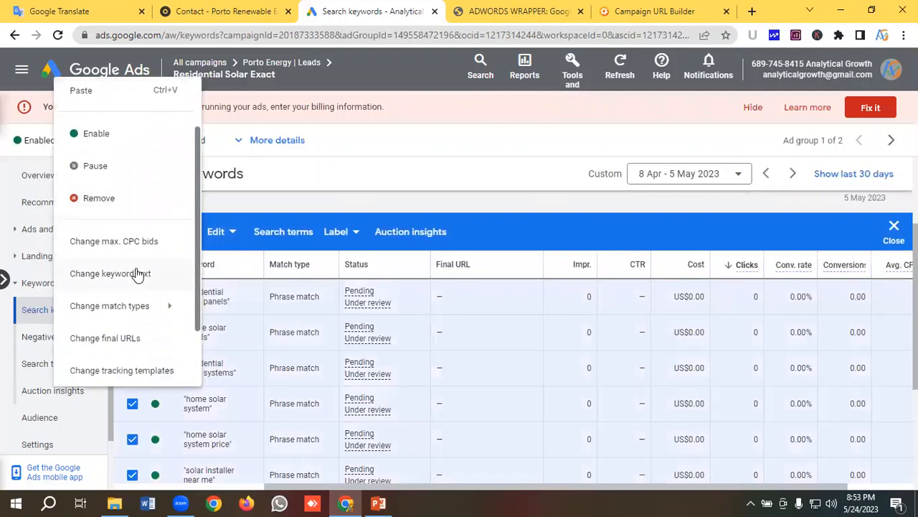
{"action": "mouse_move", "coordinate": [117, 251]}
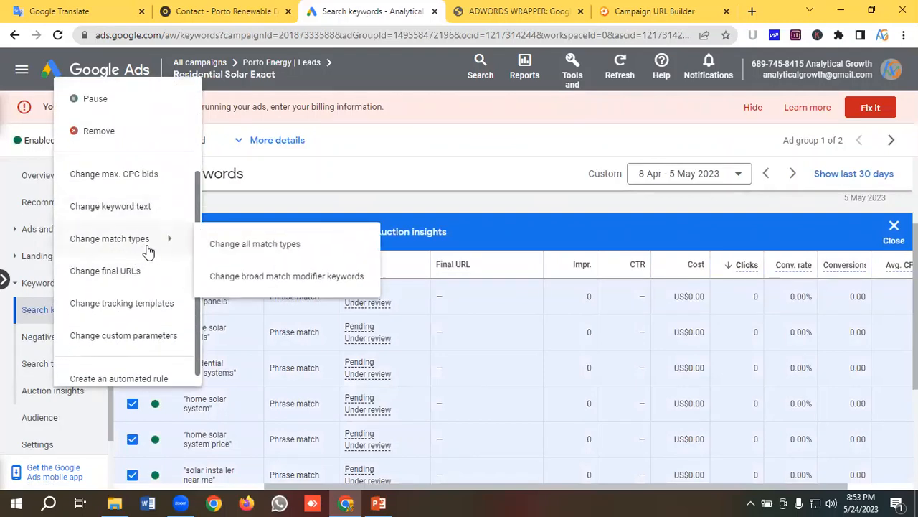
{"action": "left_click", "coordinate": [254, 247]}
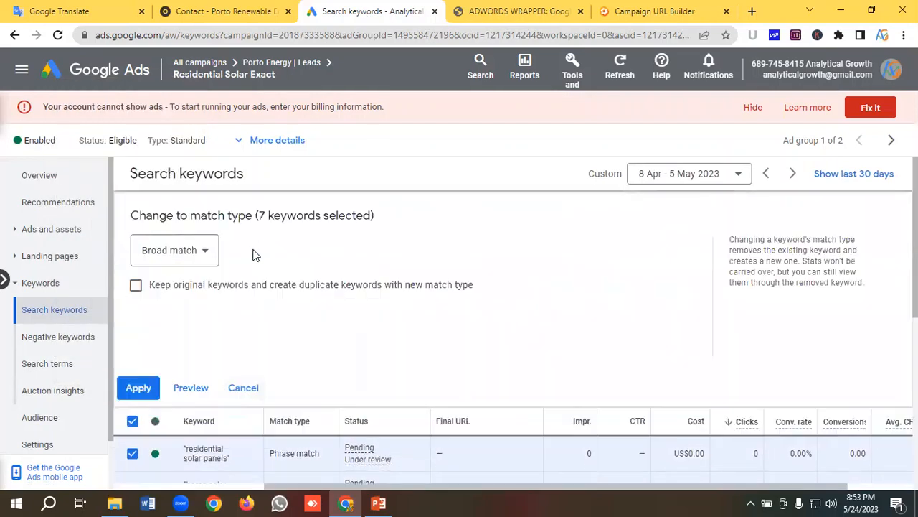
{"action": "left_click", "coordinate": [193, 250]}
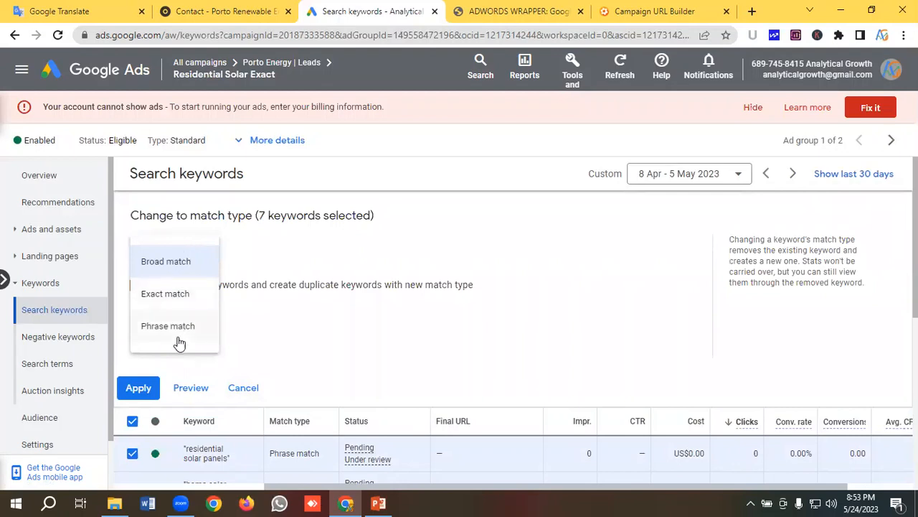
{"action": "left_click", "coordinate": [178, 300]}
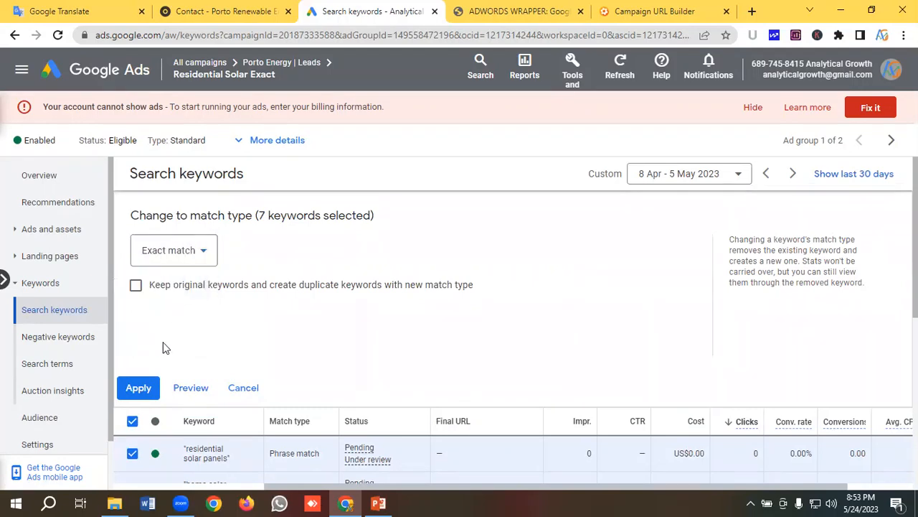
{"action": "left_click", "coordinate": [140, 388]}
{"action": "scroll", "coordinate": [261, 303], "scroll_direction": "down", "scroll_amount": 2}
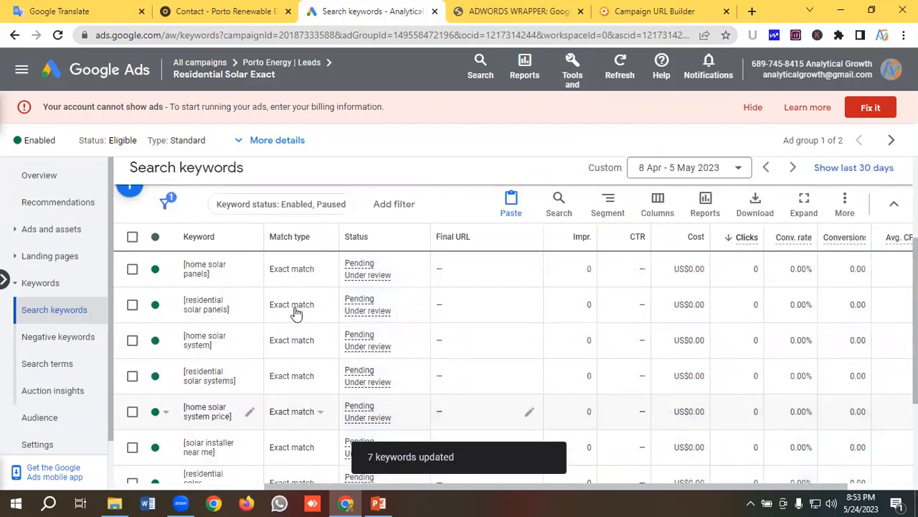
{"action": "scroll", "coordinate": [294, 307], "scroll_direction": "up", "scroll_amount": 2}
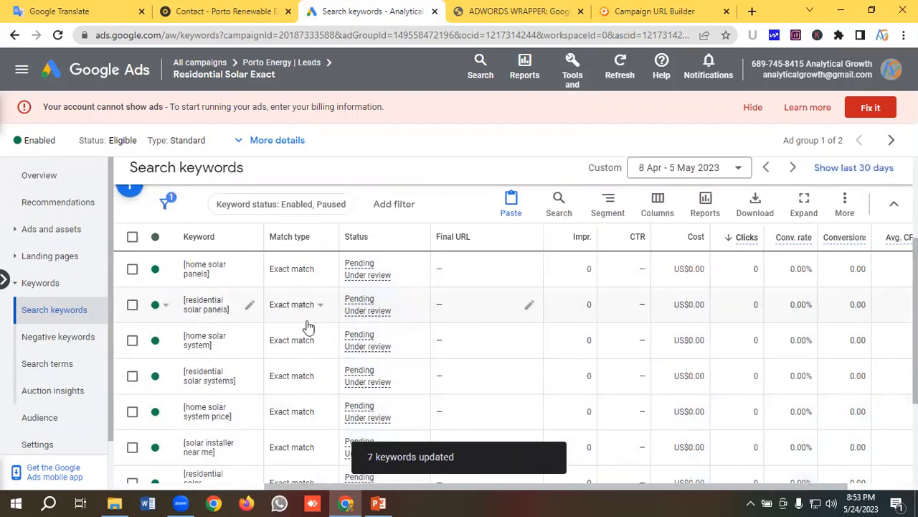
- Check the ads in the Residential Solar Exact ad group, and reopen the Porto Energy | Leads campaign from the list of all campaigns
{"action": "left_click", "coordinate": [60, 238]}
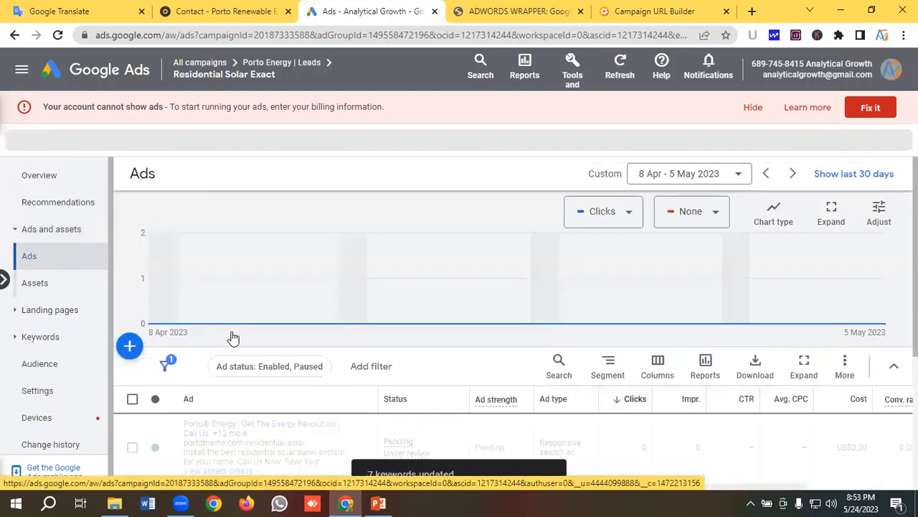
{"action": "scroll", "coordinate": [233, 338], "scroll_direction": "down", "scroll_amount": 2}
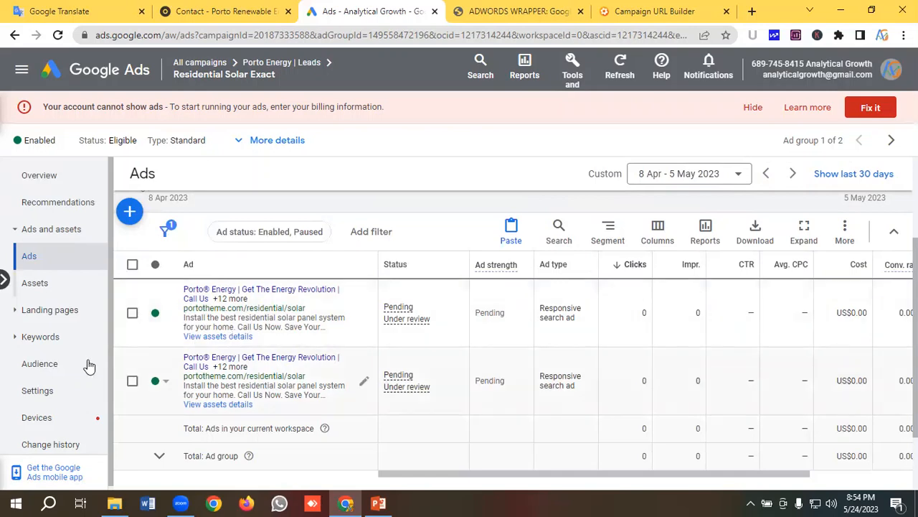
{"action": "left_click", "coordinate": [107, 74]}
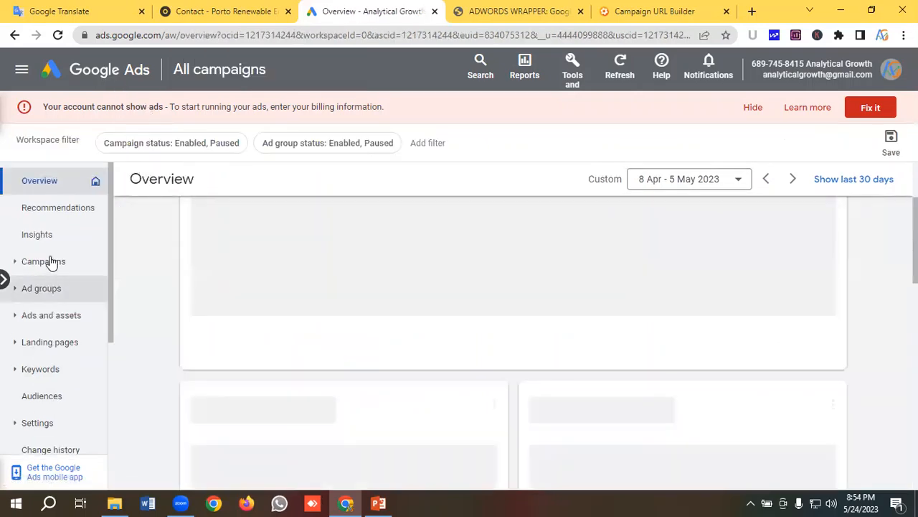
{"action": "left_click", "coordinate": [52, 267]}
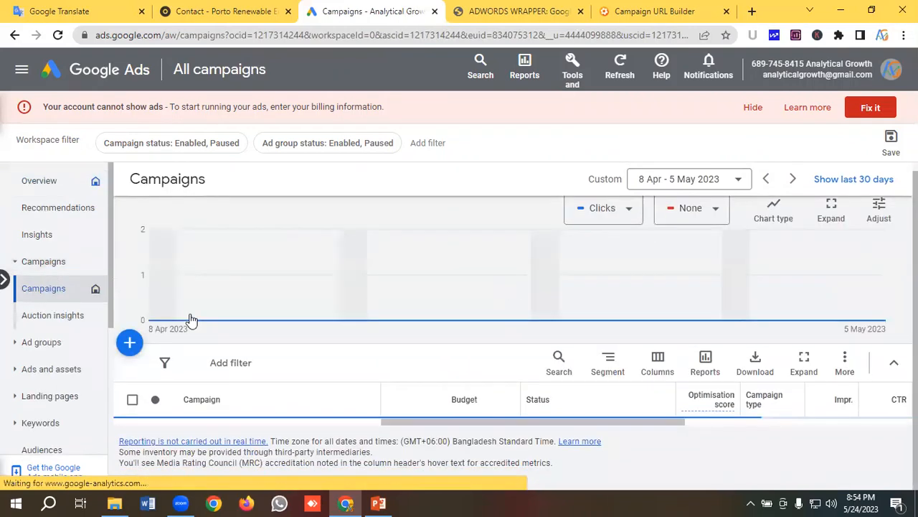
{"action": "scroll", "coordinate": [192, 319], "scroll_direction": "down", "scroll_amount": 1}
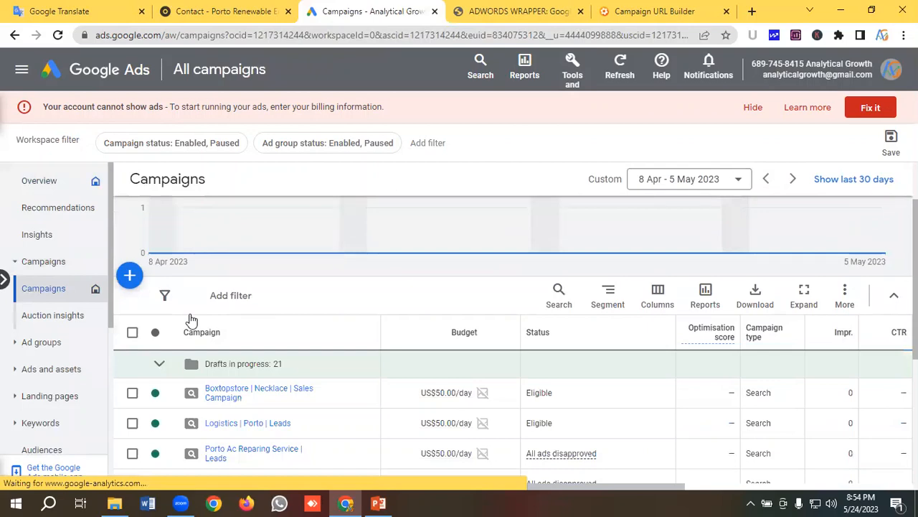
{"action": "scroll", "coordinate": [192, 319], "scroll_direction": "down", "scroll_amount": 4}
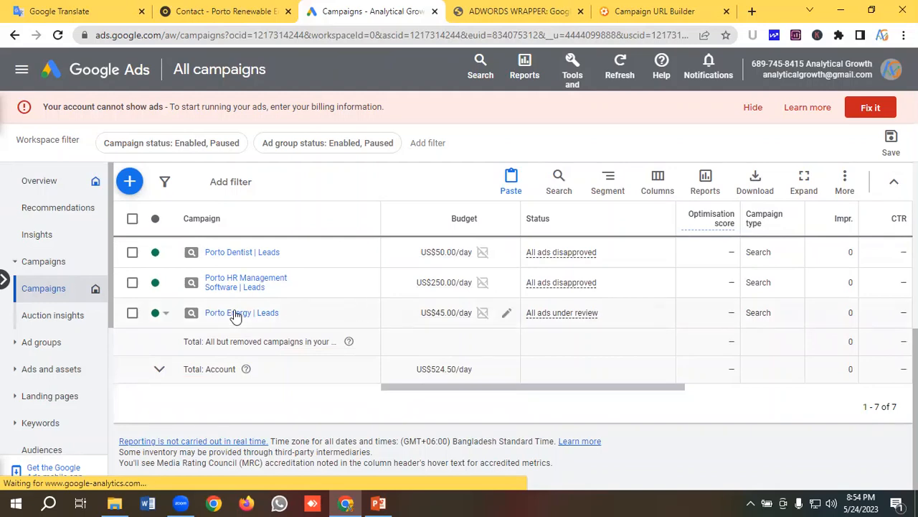
{"action": "left_click", "coordinate": [233, 315]}
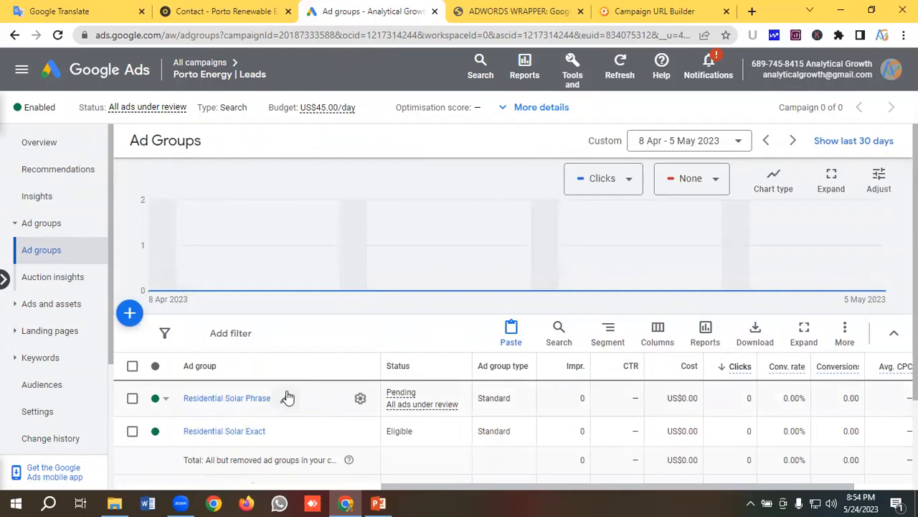
- Review the Porto Energy | Leads campaign's ads across the Residential Solar Phrase and Residential Solar Exact ad groups
{"action": "scroll", "coordinate": [287, 395], "scroll_direction": "down", "scroll_amount": 1}
{"action": "left_click", "coordinate": [47, 304]}
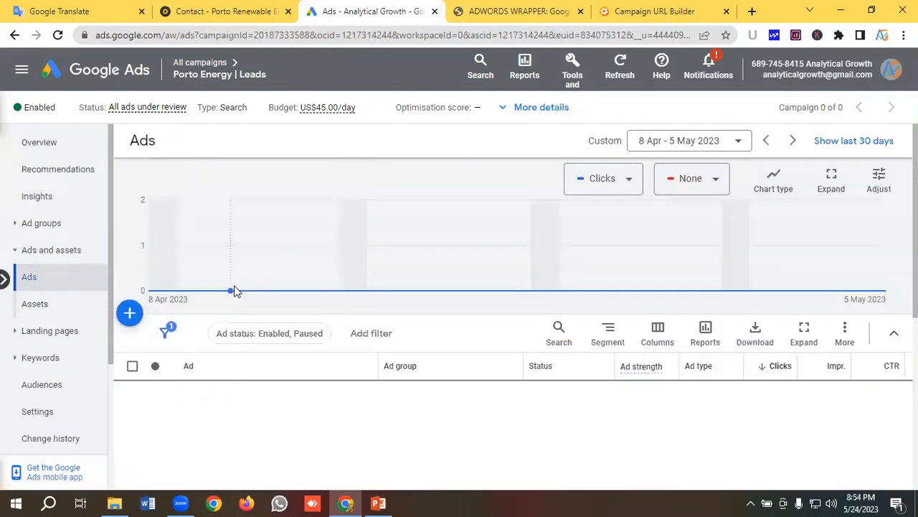
{"action": "scroll", "coordinate": [246, 313], "scroll_direction": "down", "scroll_amount": 1}
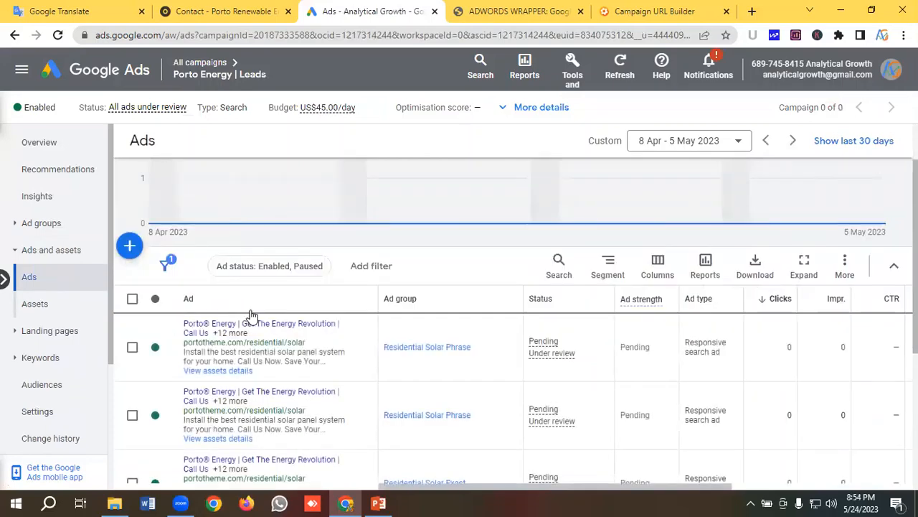
{"action": "scroll", "coordinate": [247, 313], "scroll_direction": "down", "scroll_amount": 1}
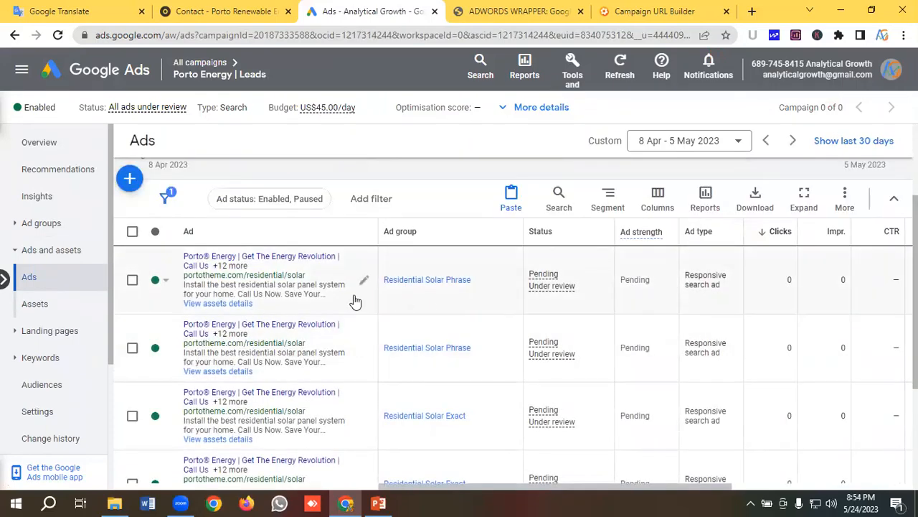
{"action": "scroll", "coordinate": [353, 302], "scroll_direction": "down", "scroll_amount": 2}
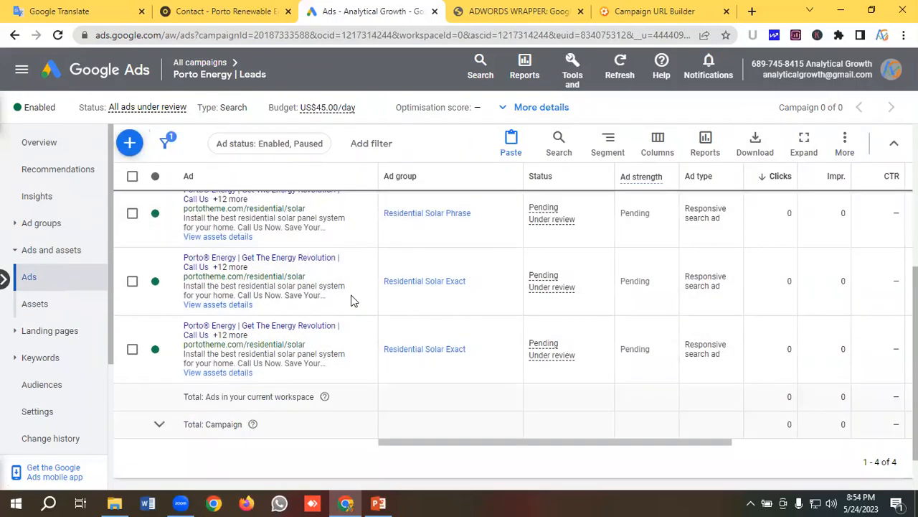
- Open the Porto Energy | Leads campaign settings and expand the Bidding section
{"action": "scroll", "coordinate": [59, 324], "scroll_direction": "down", "scroll_amount": 1}
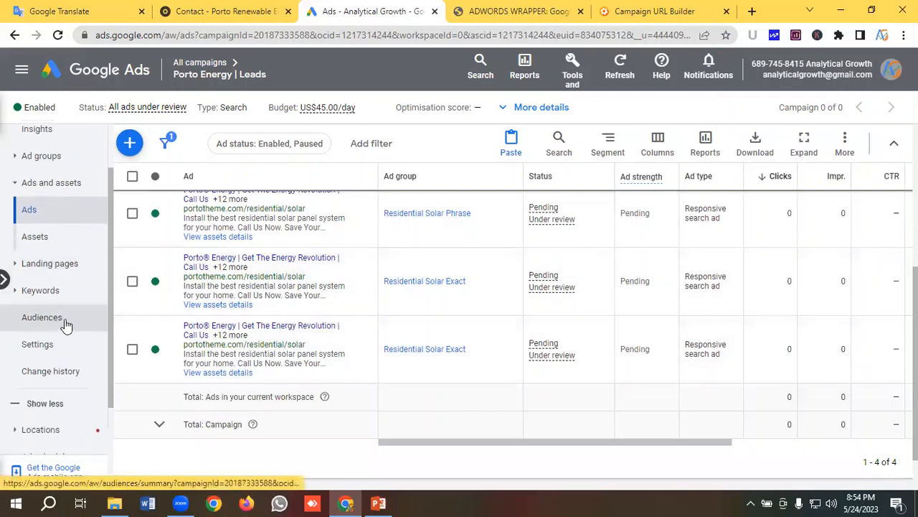
{"action": "scroll", "coordinate": [64, 324], "scroll_direction": "down", "scroll_amount": 1}
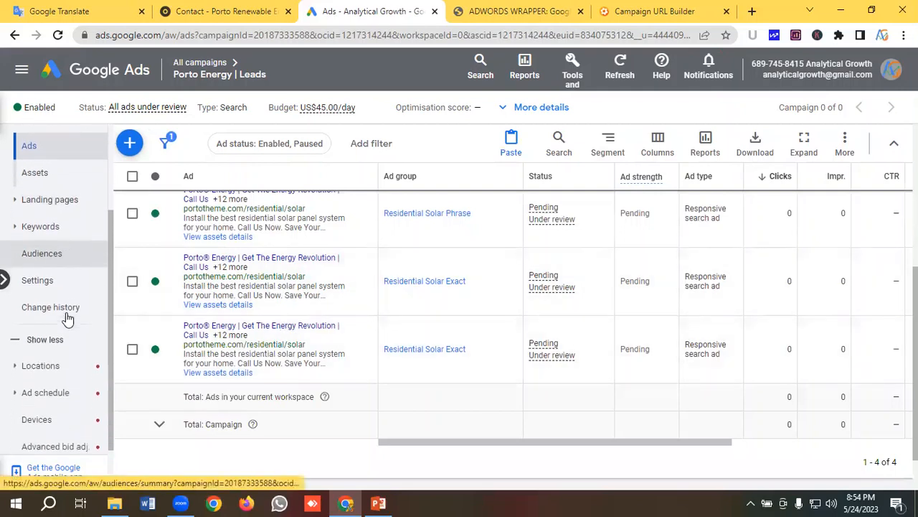
{"action": "left_click", "coordinate": [41, 282]}
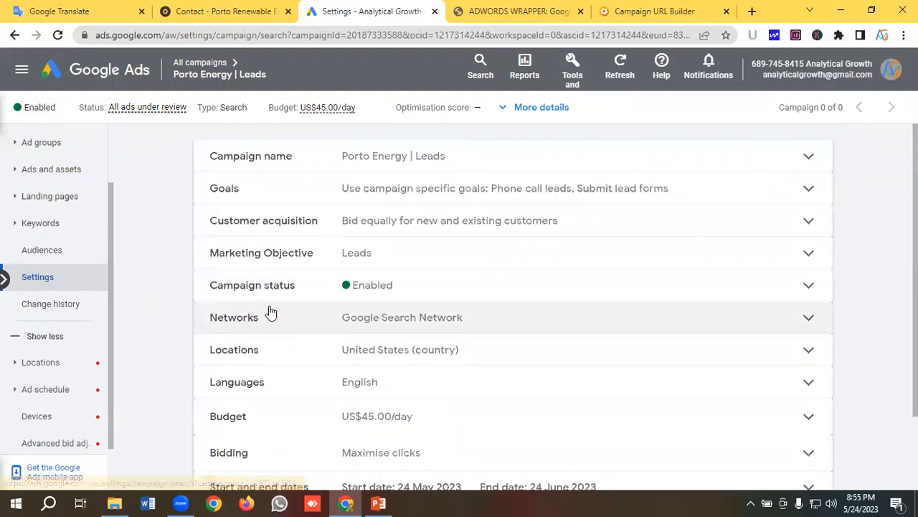
{"action": "scroll", "coordinate": [280, 318], "scroll_direction": "down", "scroll_amount": 2}
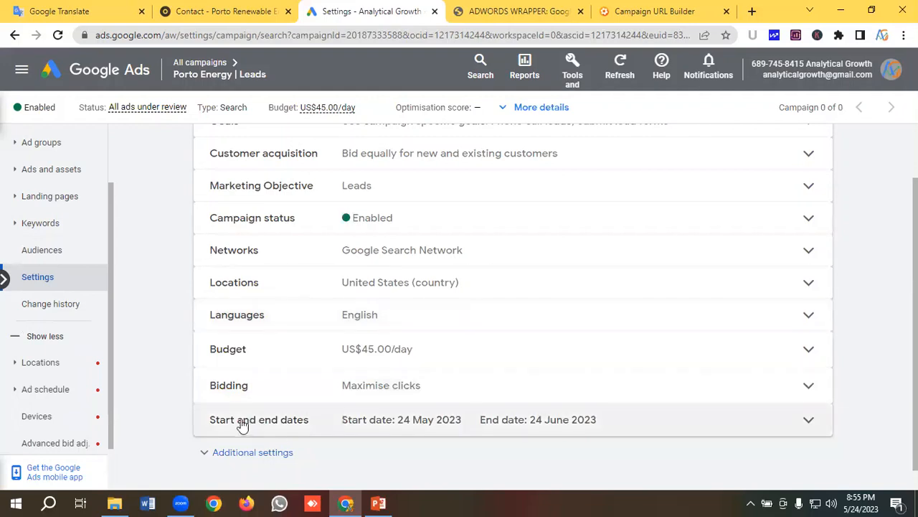
{"action": "left_click", "coordinate": [235, 389]}
{"action": "scroll", "coordinate": [235, 389], "scroll_direction": "down", "scroll_amount": 1}
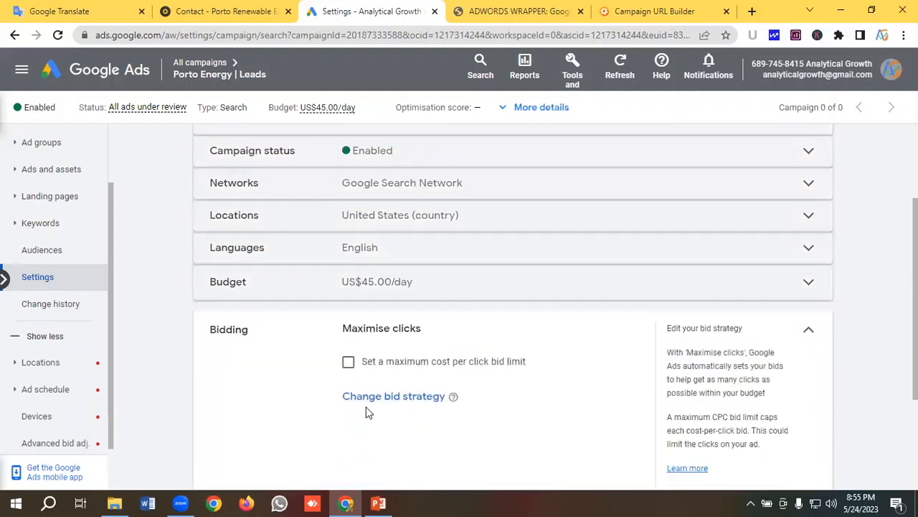
- Change the campaign's bid strategy directly to Manual CPC, with Enhanced CPC optimising for conversions, and save it
{"action": "left_click", "coordinate": [386, 396]}
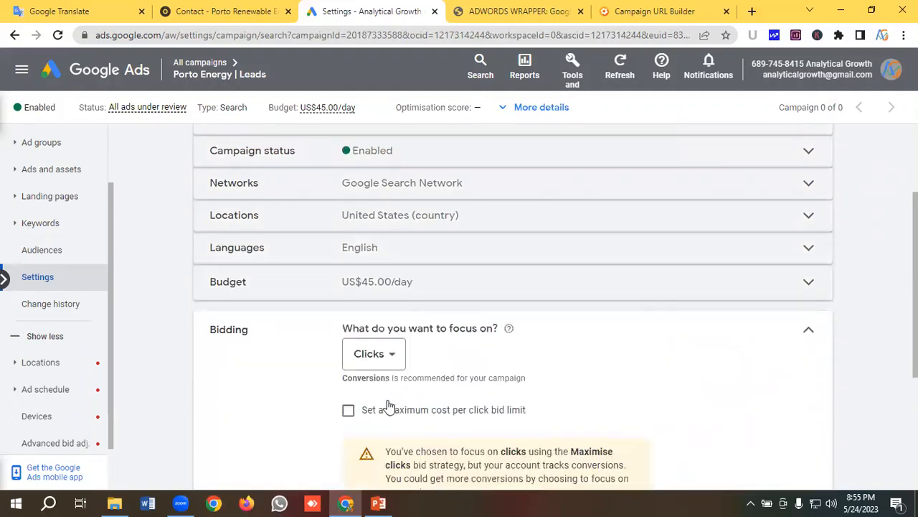
{"action": "scroll", "coordinate": [386, 402], "scroll_direction": "down", "scroll_amount": 1}
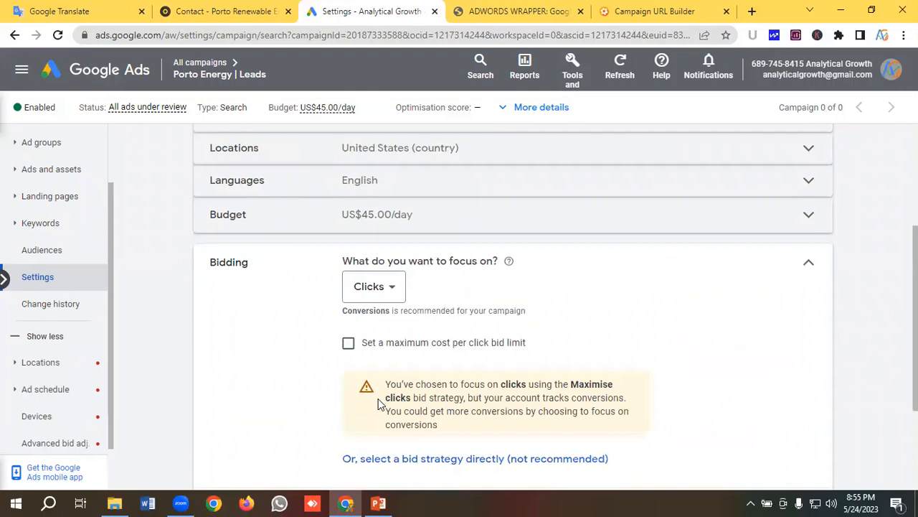
{"action": "left_click", "coordinate": [413, 462]}
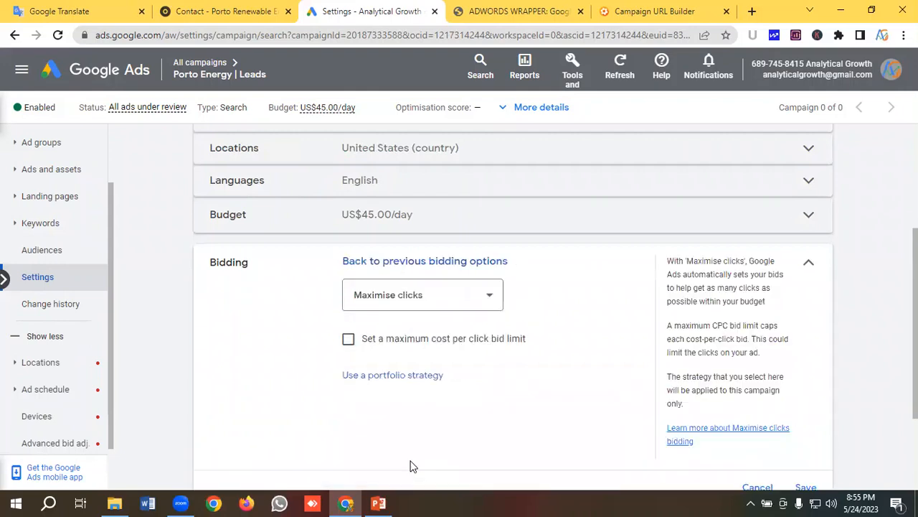
{"action": "left_click", "coordinate": [376, 300]}
{"action": "left_click", "coordinate": [377, 286]}
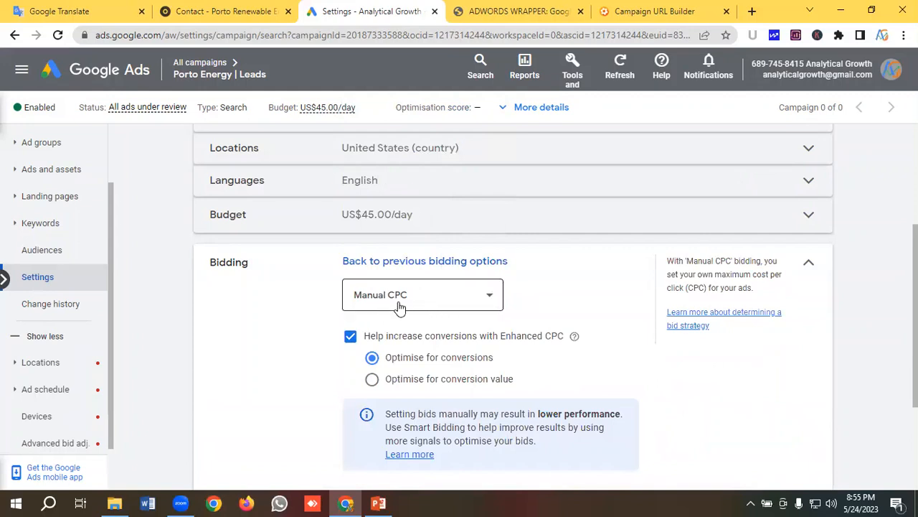
{"action": "scroll", "coordinate": [381, 228], "scroll_direction": "down", "scroll_amount": 1}
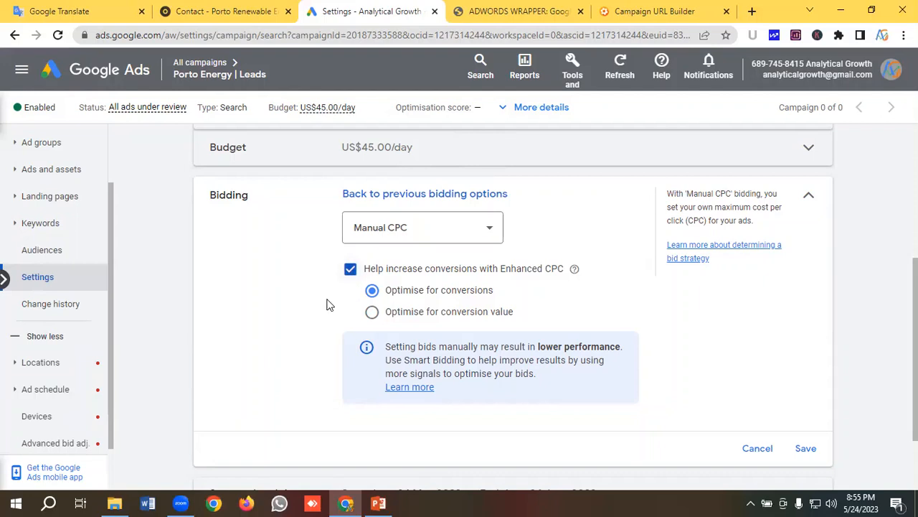
{"action": "left_click", "coordinate": [808, 451]}
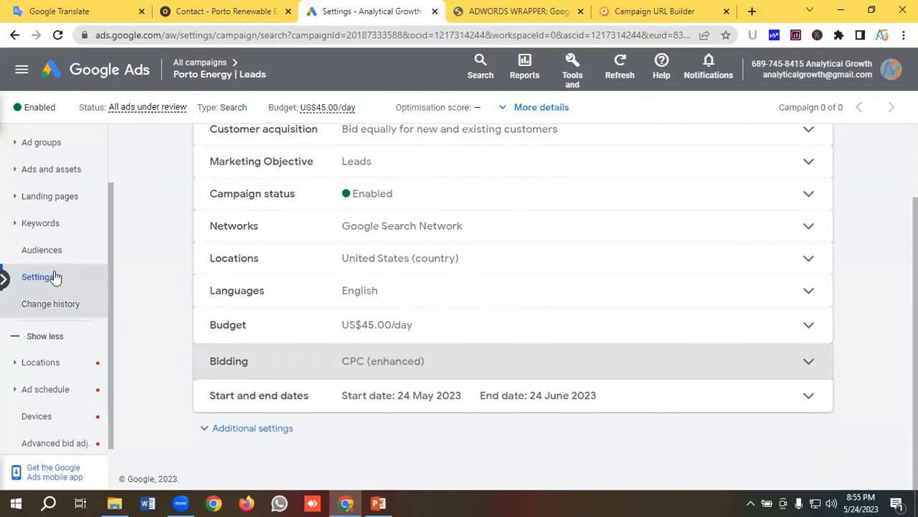
- Return to the campaign's ad groups list and examine the default max. CPC of both ad groups
{"action": "scroll", "coordinate": [39, 262], "scroll_direction": "up", "scroll_amount": 2}
{"action": "left_click", "coordinate": [59, 214]}
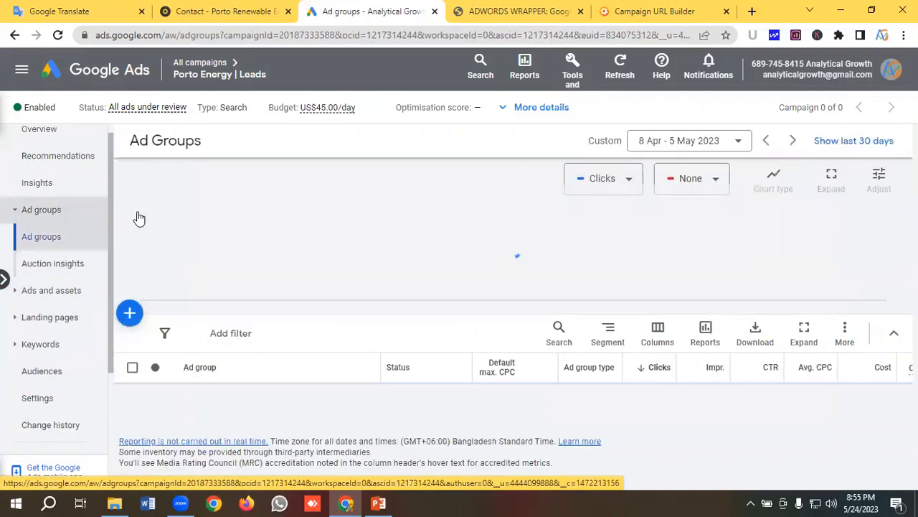
{"action": "scroll", "coordinate": [303, 244], "scroll_direction": "down", "scroll_amount": 1}
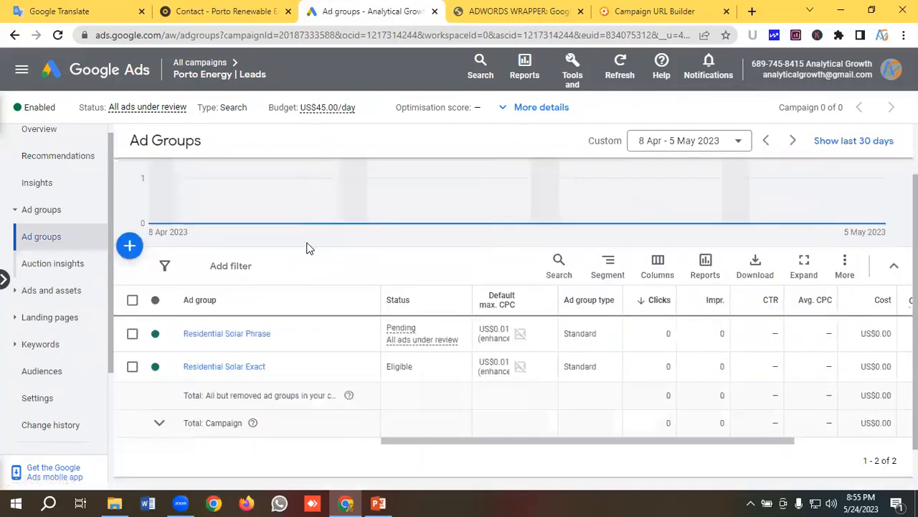
{"action": "scroll", "coordinate": [363, 263], "scroll_direction": "down", "scroll_amount": 1}
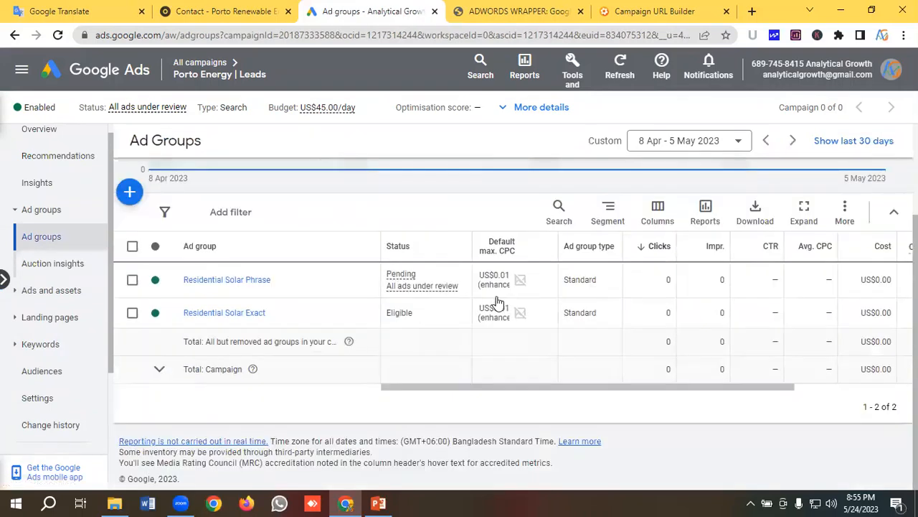
- Set the Residential Solar Phrase ad group's default max. CPC to US$9.00 and save the large increase
{"action": "left_click", "coordinate": [544, 282]}
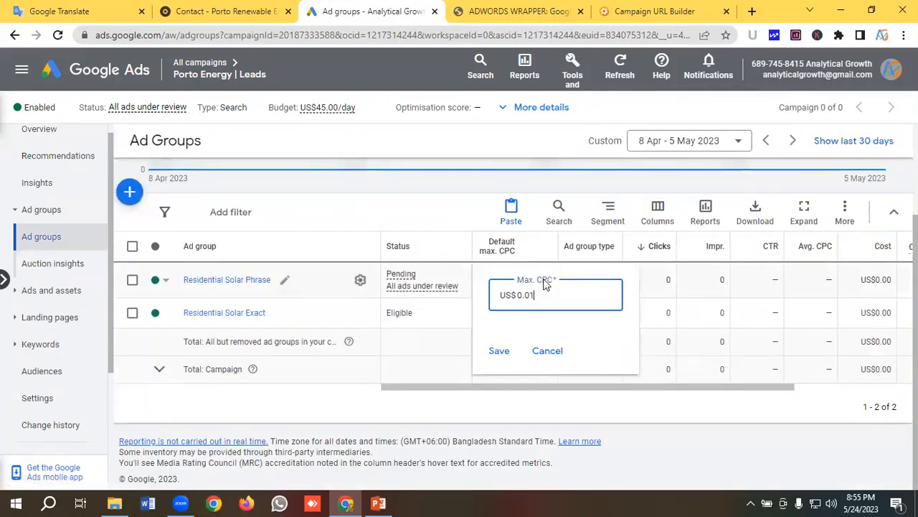
{"action": "left_click_drag", "start_coordinate": [543, 295], "coordinate": [521, 296]}
{"action": "key", "text": "BackSpace"}
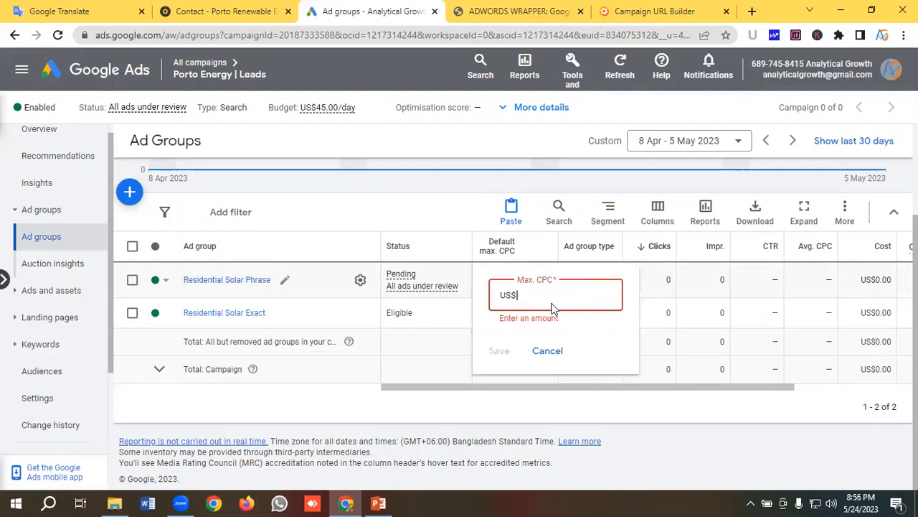
{"action": "type", "text": "9"}
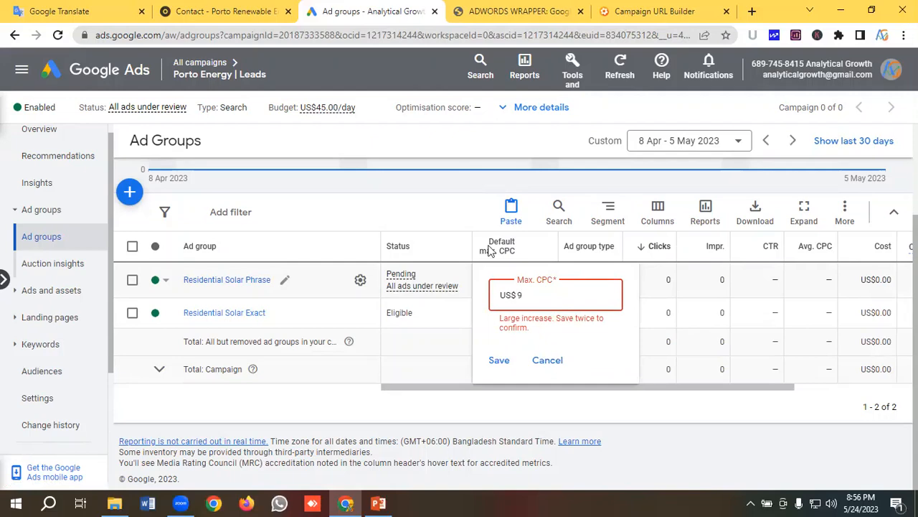
{"action": "scroll", "coordinate": [743, 319], "scroll_direction": "up", "scroll_amount": 2}
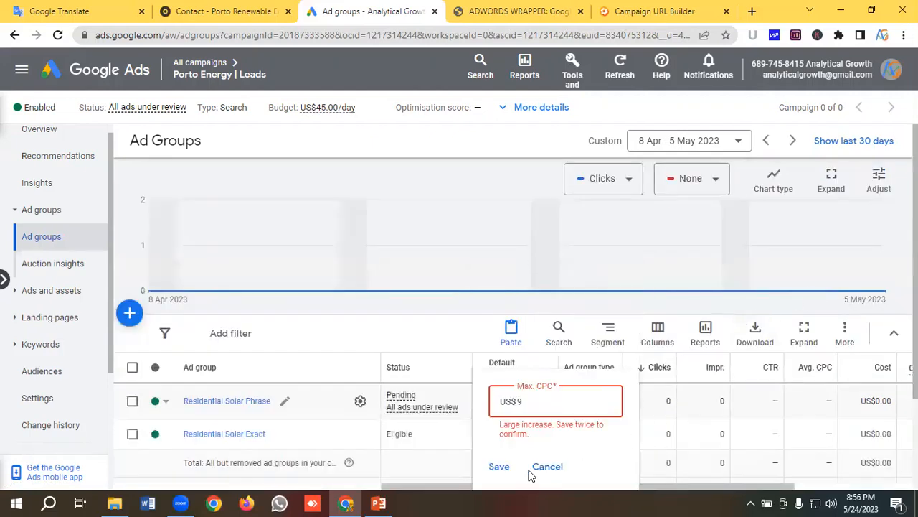
{"action": "left_click", "coordinate": [500, 470]}
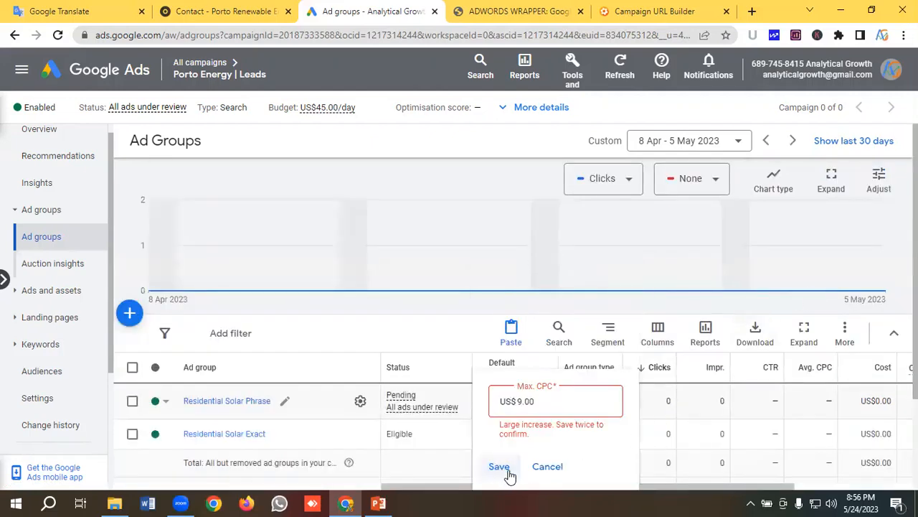
{"action": "left_click", "coordinate": [499, 473]}
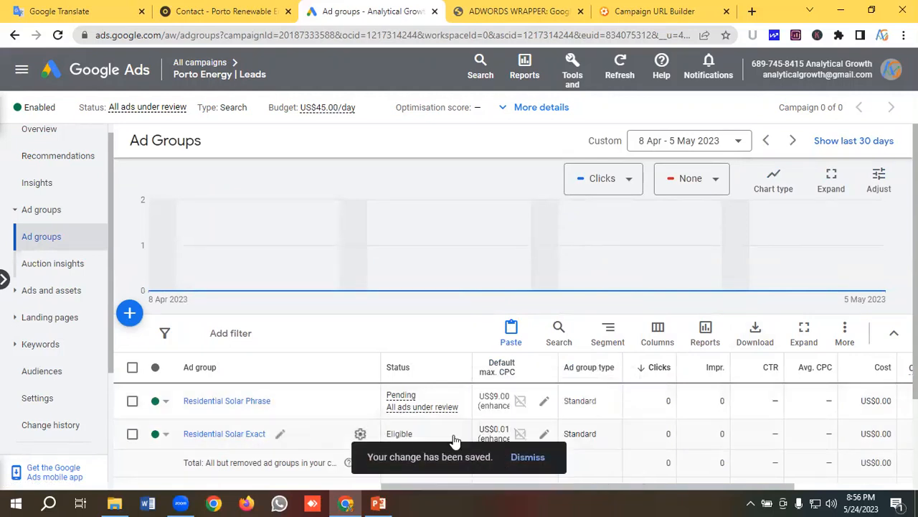
- Set the Residential Solar Exact ad group's default max. CPC to US$9.00 and save the large increase
{"action": "left_click", "coordinate": [544, 436]}
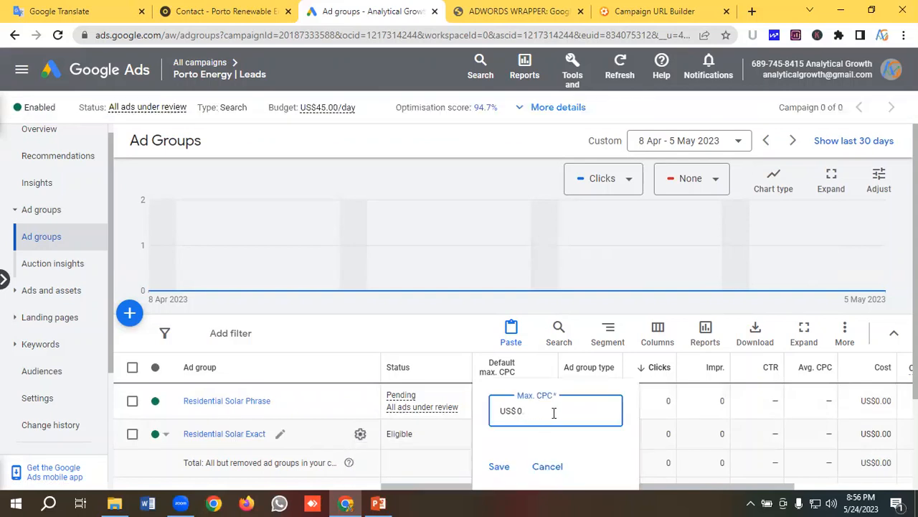
{"action": "key", "text": "BackSpace"}
{"action": "type", "text": "9"}
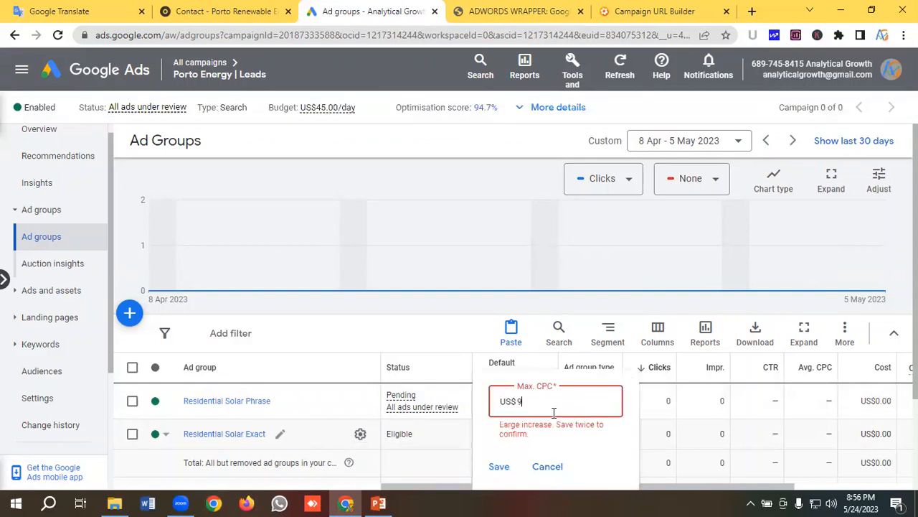
{"action": "left_click", "coordinate": [500, 467]}
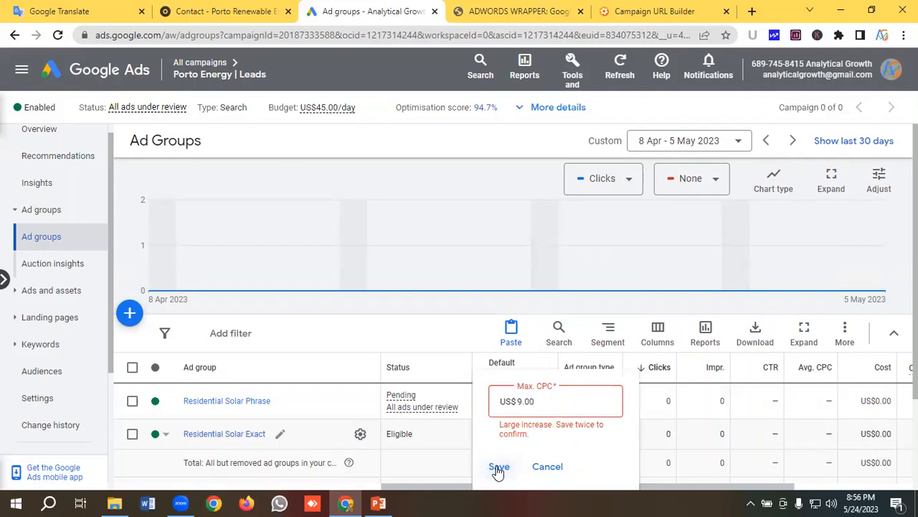
{"action": "left_click", "coordinate": [499, 467]}
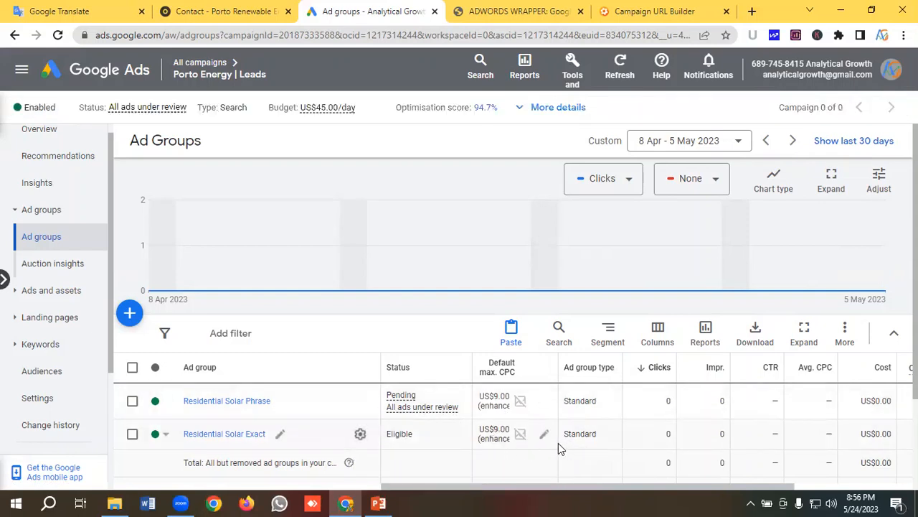
- Go to the all-campaigns overview, check the brief in Google Translate, return to Google Ads and dismiss the disapproved-ads notice
{"action": "scroll", "coordinate": [65, 269], "scroll_direction": "up", "scroll_amount": 1}
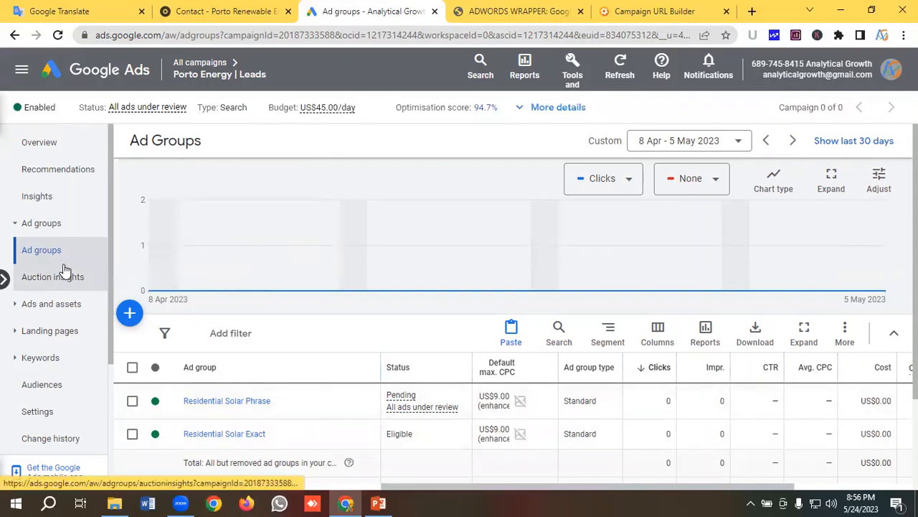
{"action": "left_click", "coordinate": [94, 76]}
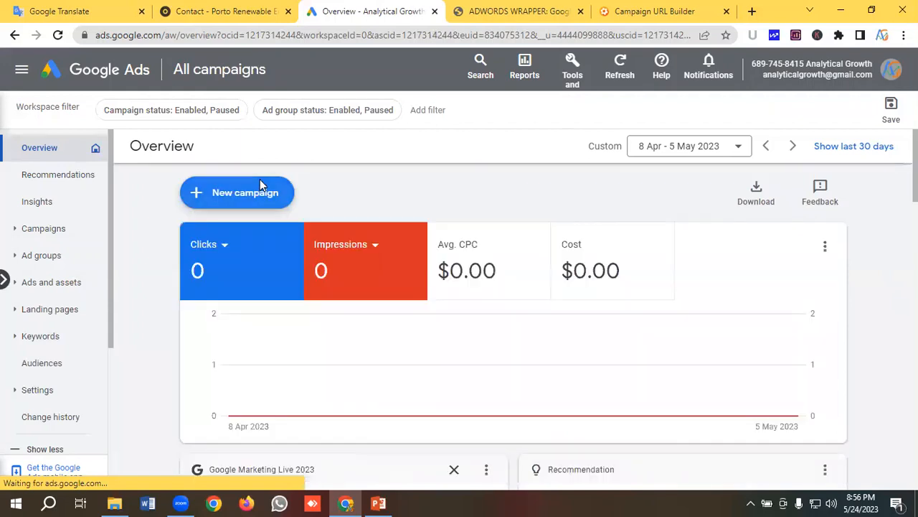
{"action": "left_click", "coordinate": [97, 8]}
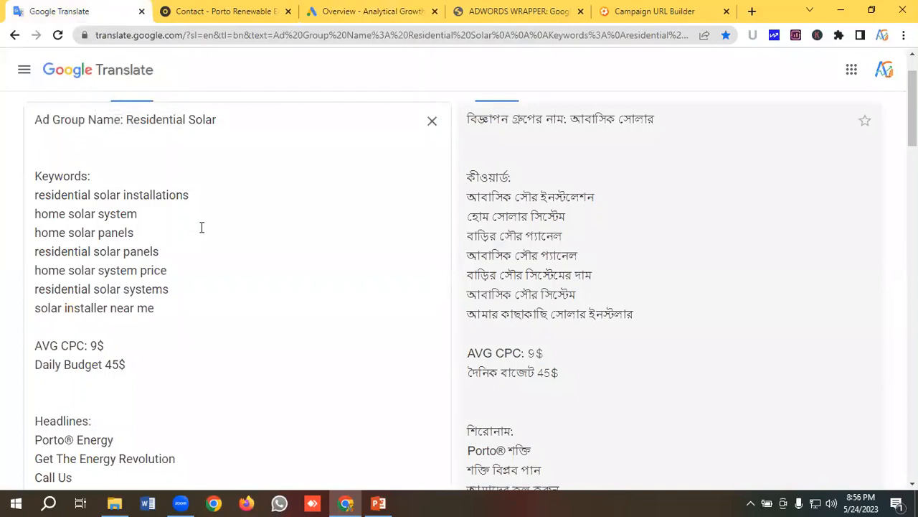
{"action": "left_click", "coordinate": [369, 11]}
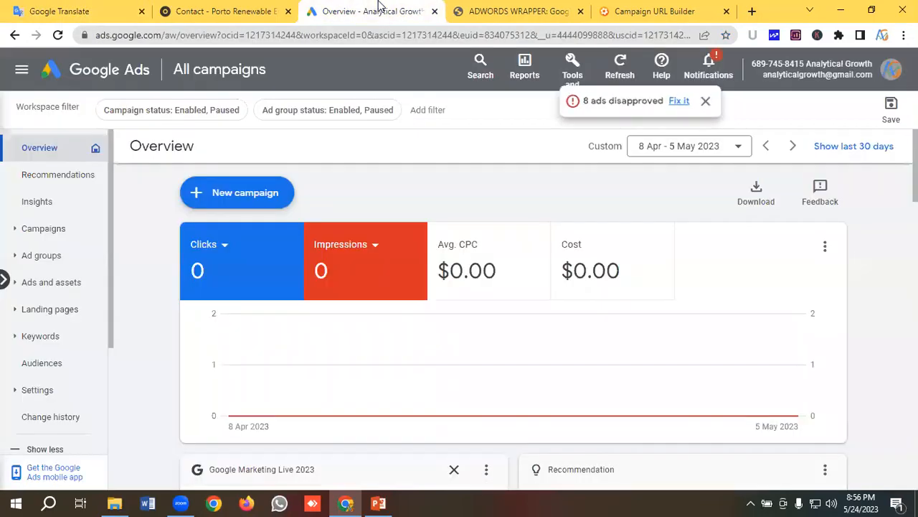
{"action": "left_click", "coordinate": [706, 102]}
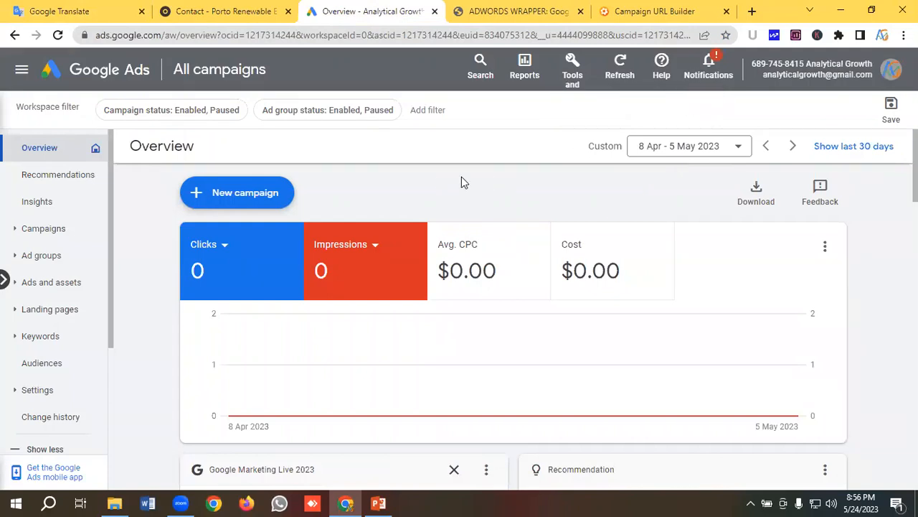